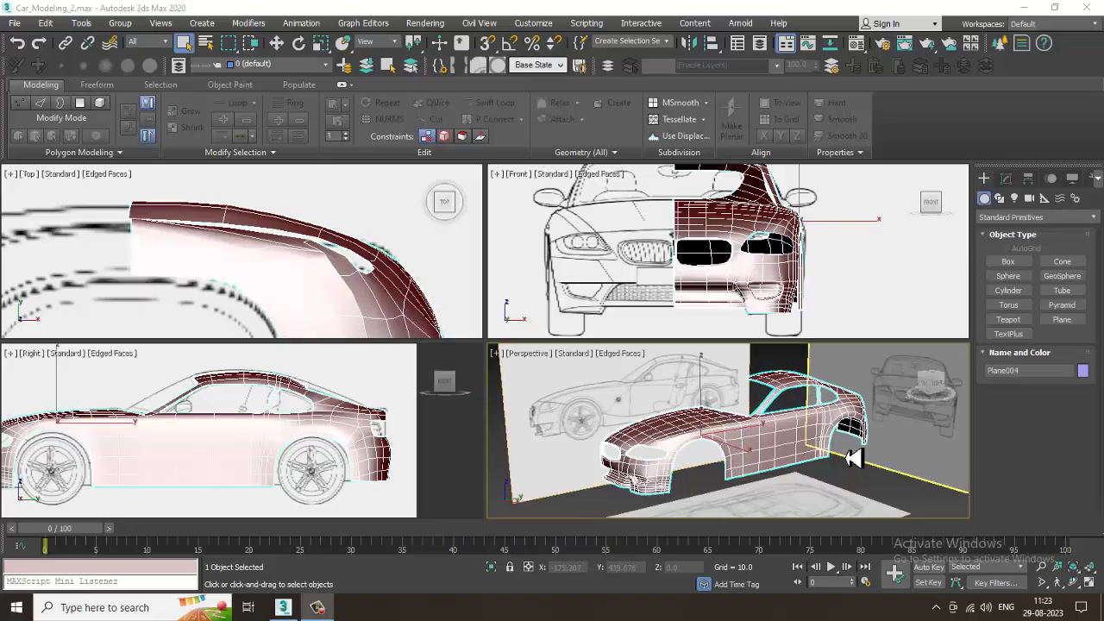
Step: Turn off the subdivision smoothing on the car body mesh
{"action": "key", "text": "alt+w"}
{"action": "middle_click_drag", "start_coordinate": [559, 391], "coordinate": [538, 367], "text": "alt"}
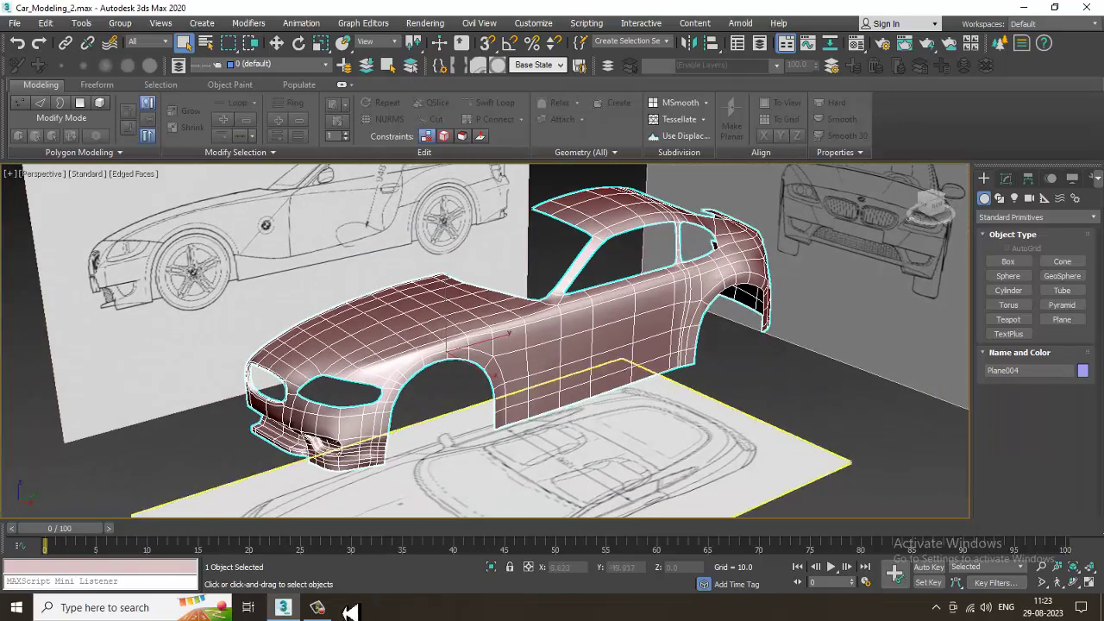
{"action": "middle_click_drag", "start_coordinate": [567, 391], "coordinate": [557, 337], "text": "alt"}
{"action": "right_click", "coordinate": [582, 305]}
{"action": "left_click", "coordinate": [561, 221]}
{"action": "scroll", "coordinate": [604, 355], "scroll_direction": "up", "scroll_amount": 5}
{"action": "key", "text": "alt+w"}
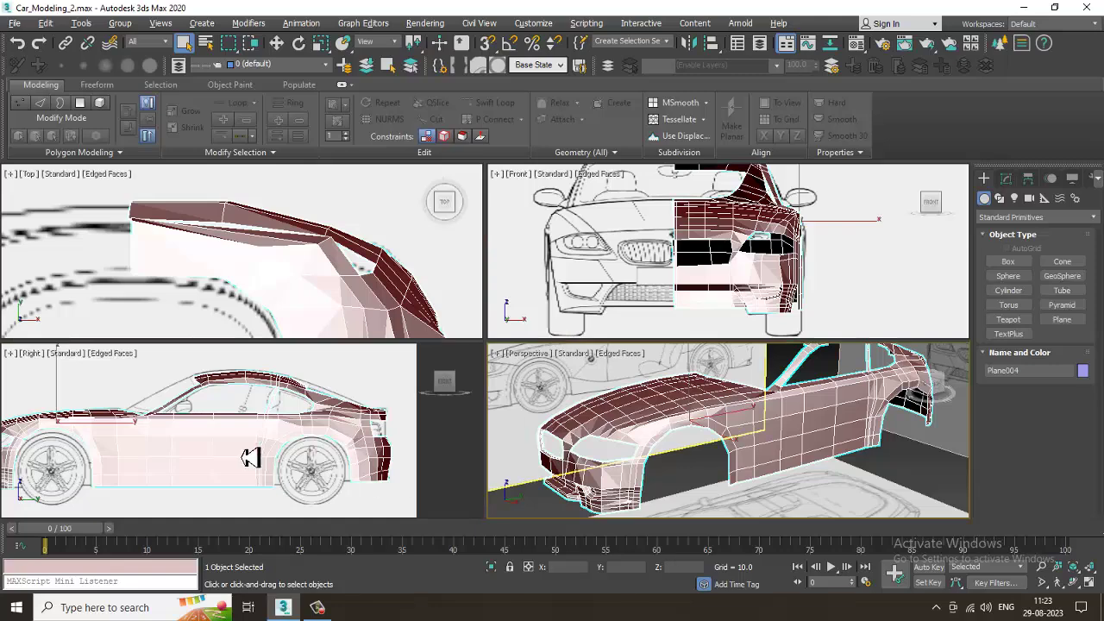
Step: Create a tube centred on the blueprint's front wheel in the side view, about 30.6 outer radius, 20.9 inner radius and 3 height
{"action": "scroll", "coordinate": [244, 437], "scroll_direction": "up", "scroll_amount": 2}
{"action": "key", "text": "alt+w"}
{"action": "scroll", "coordinate": [394, 375], "scroll_direction": "up", "scroll_amount": 4}
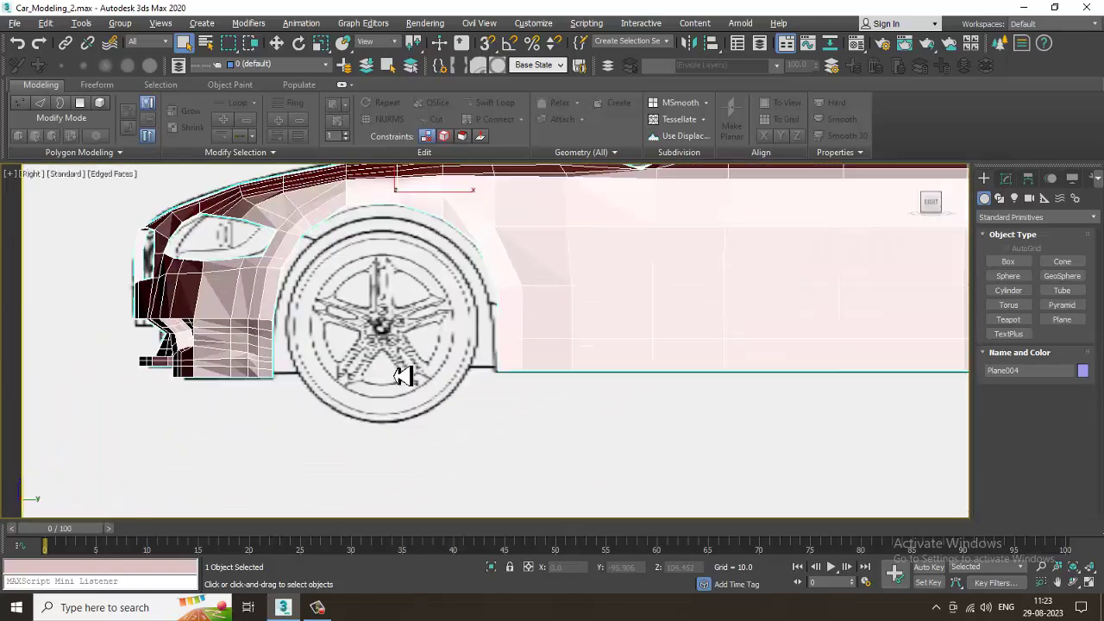
{"action": "middle_click_drag", "start_coordinate": [521, 369], "coordinate": [484, 409]}
{"action": "key", "text": "w"}
{"action": "middle_click_drag", "start_coordinate": [454, 323], "coordinate": [530, 321]}
{"action": "middle_click_drag", "start_coordinate": [555, 227], "coordinate": [763, 232]}
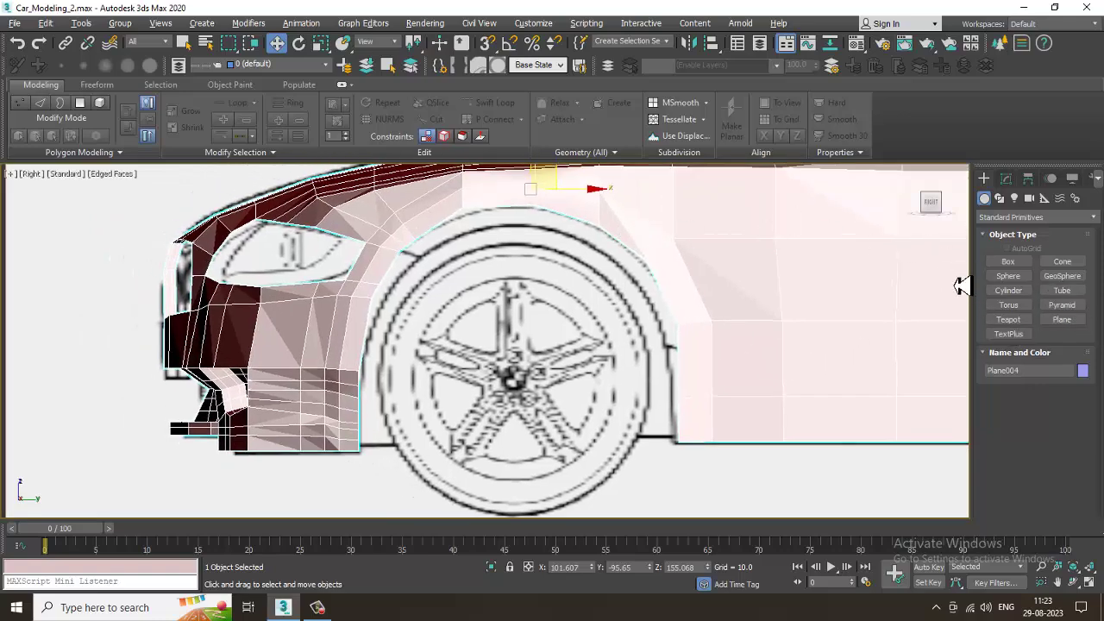
{"action": "left_click", "coordinate": [1062, 290]}
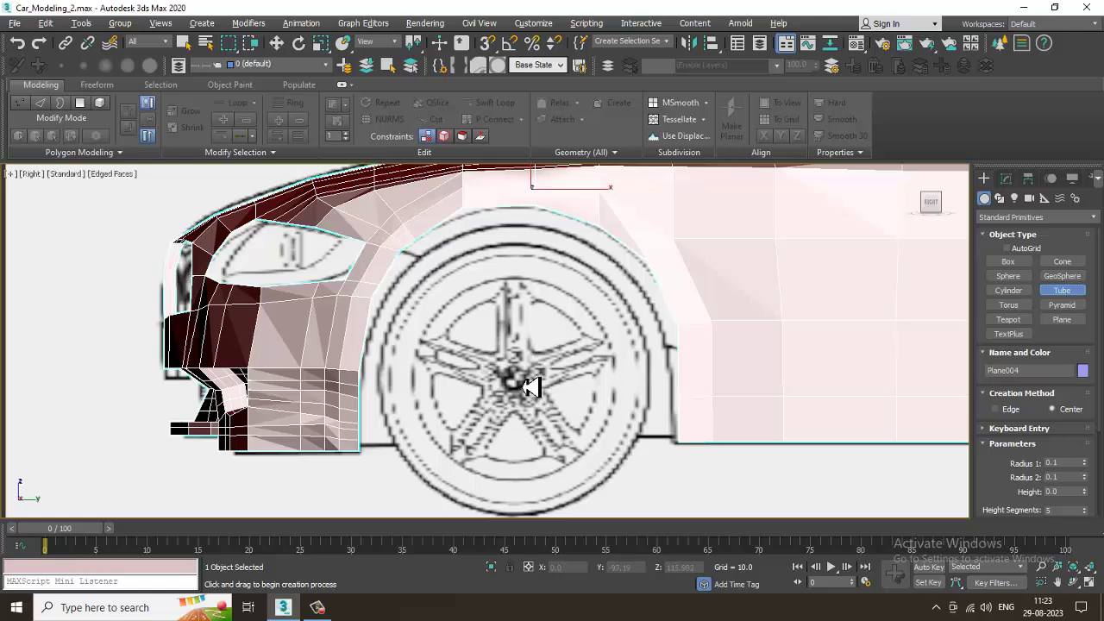
{"action": "left_click_drag", "start_coordinate": [518, 383], "coordinate": [629, 491]}
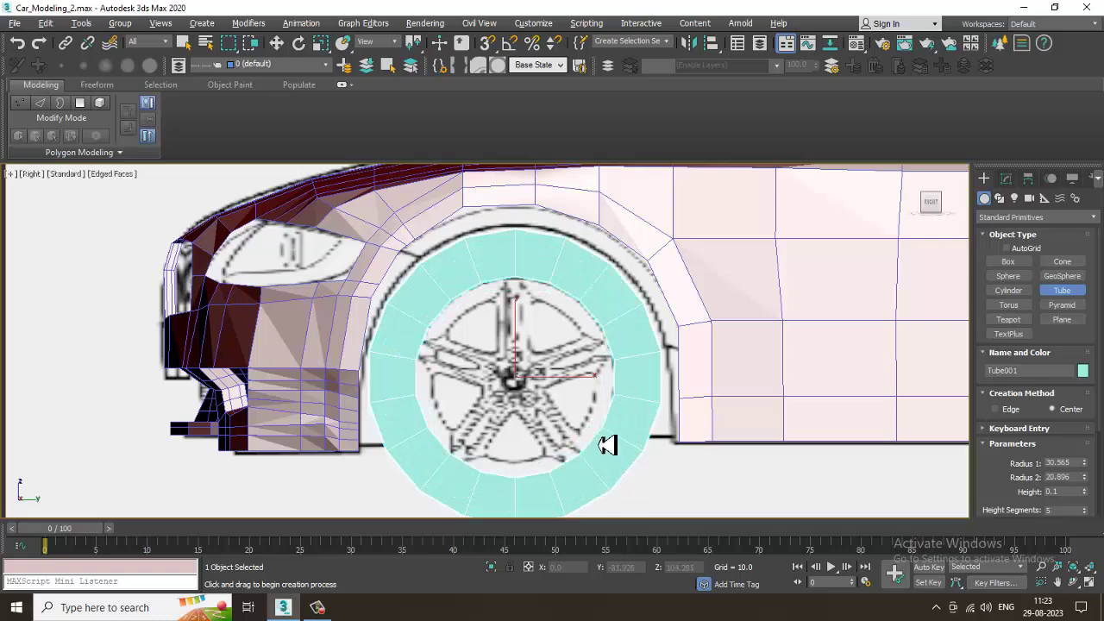
Step: Move the tube sideways out of the car body to about X 129.6
{"action": "key", "text": "w"}
{"action": "key", "text": "alt+w"}
{"action": "middle_click", "coordinate": [719, 431]}
{"action": "key", "text": "alt+w"}
{"action": "middle_click_drag", "start_coordinate": [668, 400], "coordinate": [494, 388], "text": "alt"}
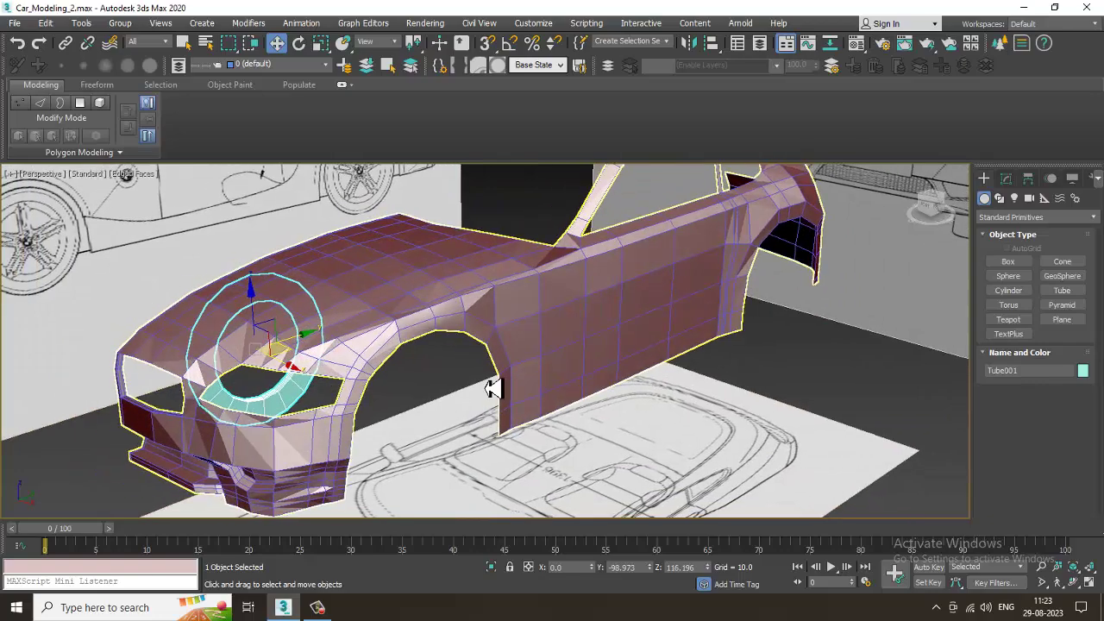
{"action": "left_click_drag", "start_coordinate": [313, 382], "coordinate": [524, 464]}
{"action": "scroll", "coordinate": [520, 419], "scroll_direction": "up", "scroll_amount": 6}
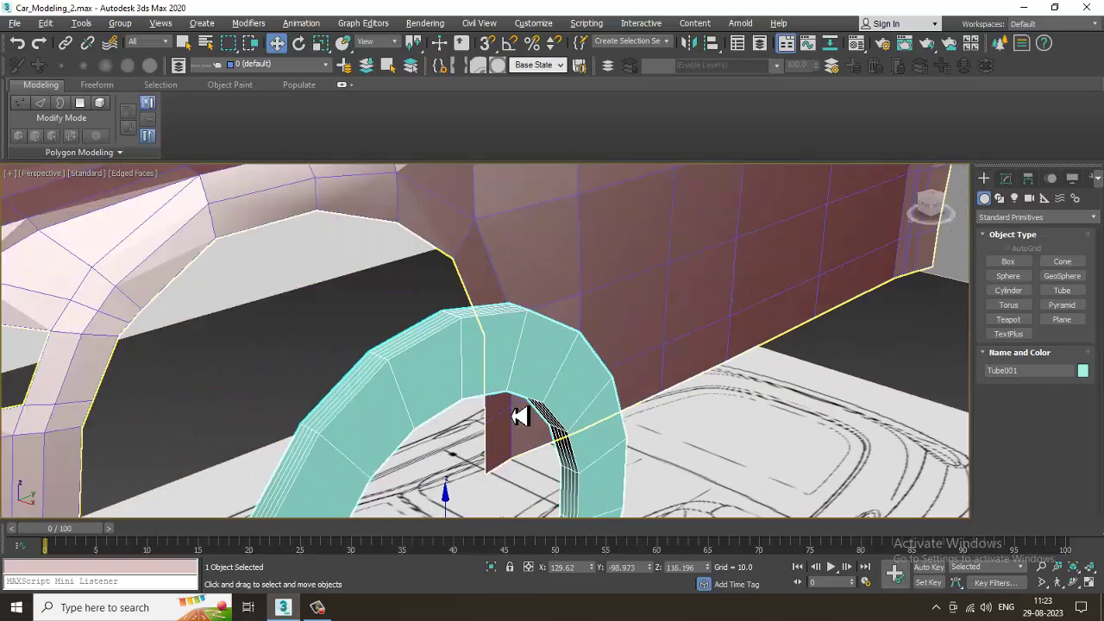
{"action": "scroll", "coordinate": [634, 257], "scroll_direction": "down", "scroll_amount": 3}
{"action": "middle_click_drag", "start_coordinate": [627, 269], "coordinate": [649, 344], "text": "alt"}
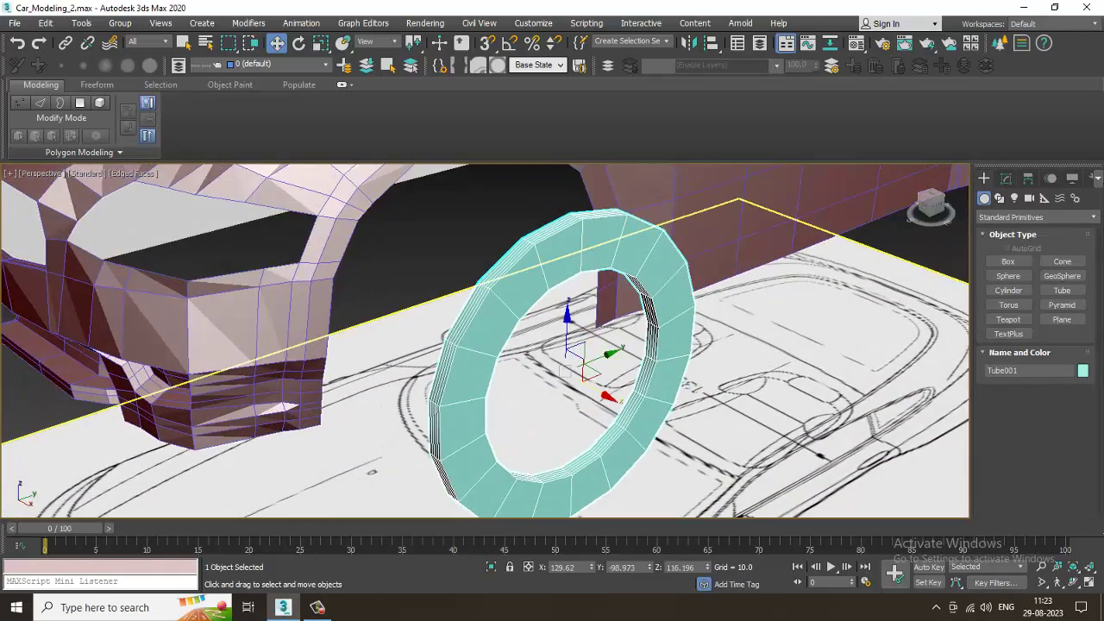
Step: Match the tube to the blueprint's front tyre in the front view, with a height of about 22.03 and X at about 81.6
{"action": "left_click", "coordinate": [1006, 178]}
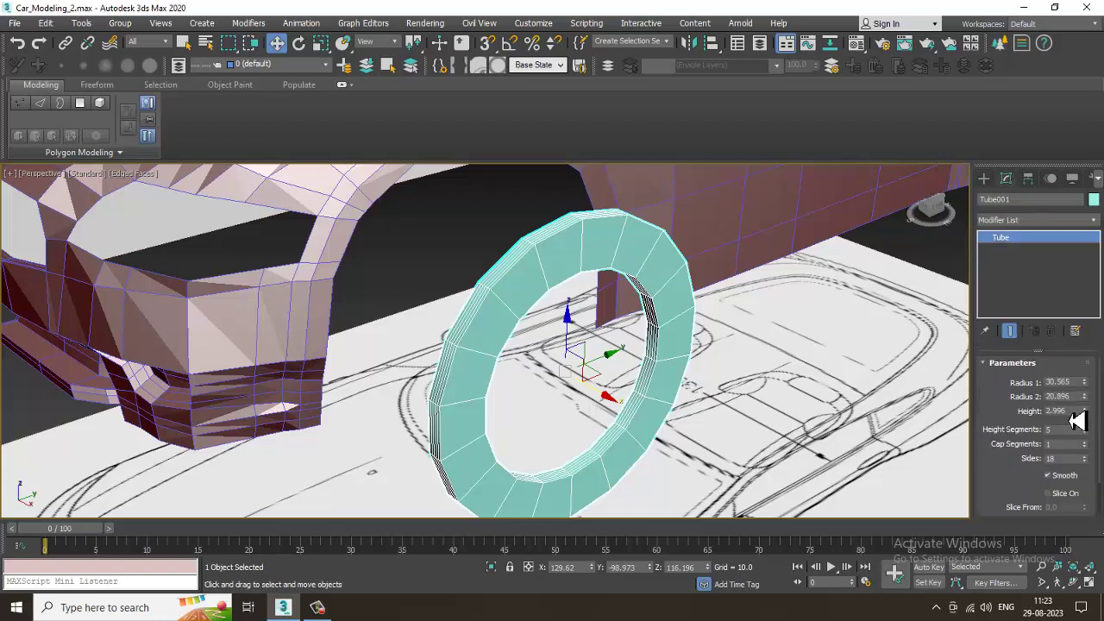
{"action": "left_click_drag", "start_coordinate": [1085, 400], "coordinate": [998, 58]}
{"action": "key", "text": "ctrl+z"}
{"action": "key", "text": "alt+w"}
{"action": "right_click", "coordinate": [705, 250]}
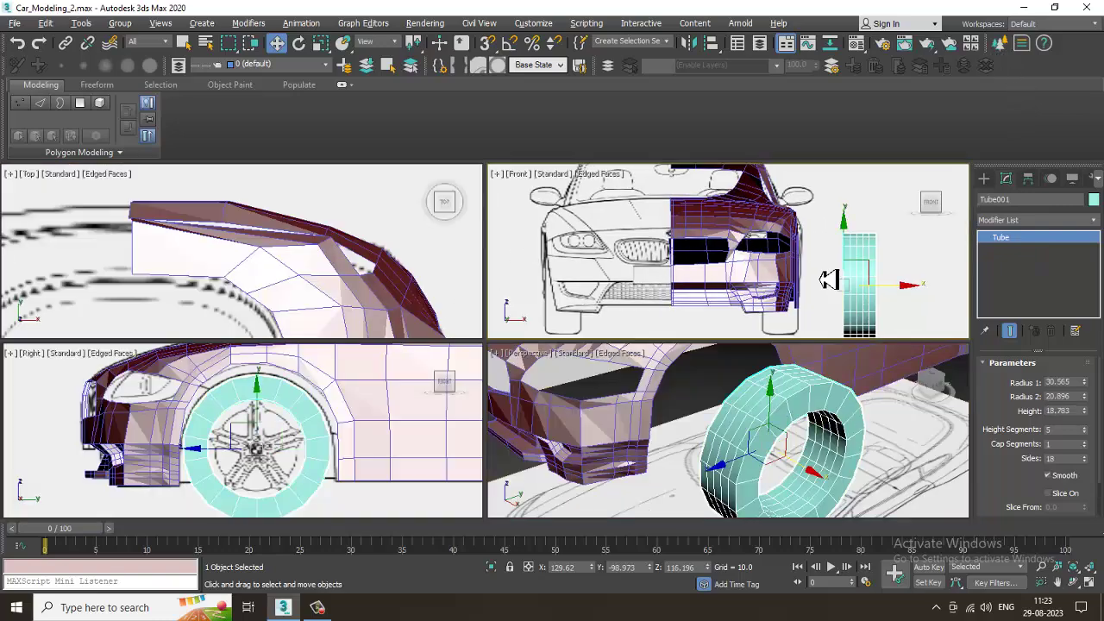
{"action": "key", "text": "alt+w"}
{"action": "left_click_drag", "start_coordinate": [1086, 413], "coordinate": [1082, 376]}
{"action": "left_click_drag", "start_coordinate": [740, 384], "coordinate": [562, 386]}
{"action": "left_click_drag", "start_coordinate": [1092, 425], "coordinate": [1096, 445]}
{"action": "left_click_drag", "start_coordinate": [565, 383], "coordinate": [576, 382]}
Step: Move the widened tube sideways clear of the car body, to about X 128.5
{"action": "key", "text": "alt+w"}
{"action": "left_click", "coordinate": [693, 469]}
{"action": "key", "text": "alt+x"}
{"action": "key", "text": "alt+w"}
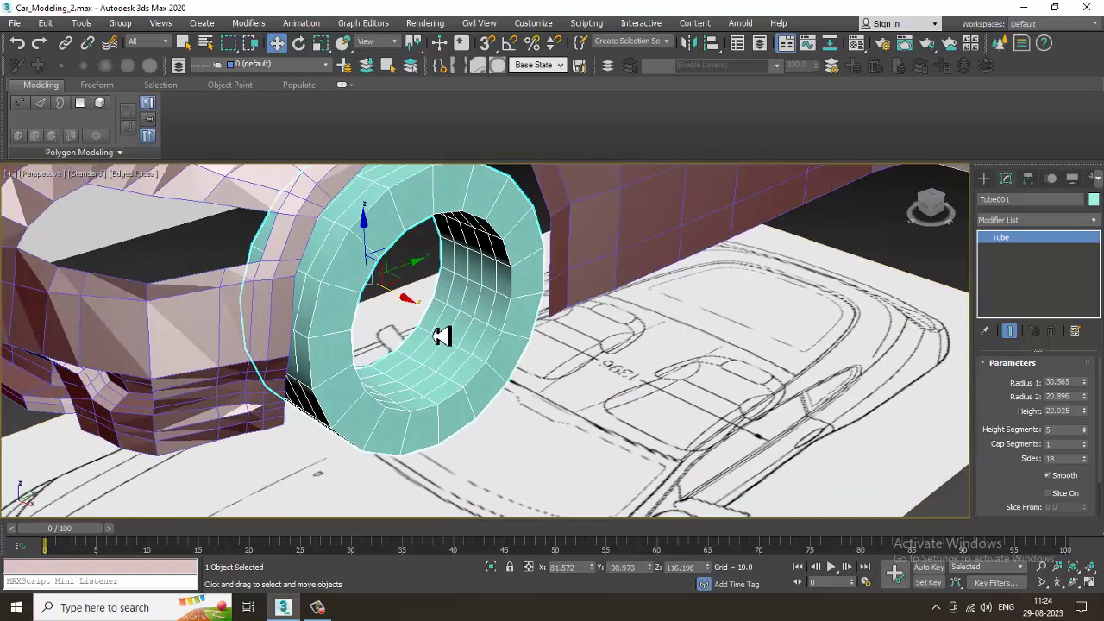
{"action": "left_click_drag", "start_coordinate": [394, 308], "coordinate": [562, 369]}
{"action": "scroll", "coordinate": [562, 345], "scroll_direction": "up", "scroll_amount": 2}
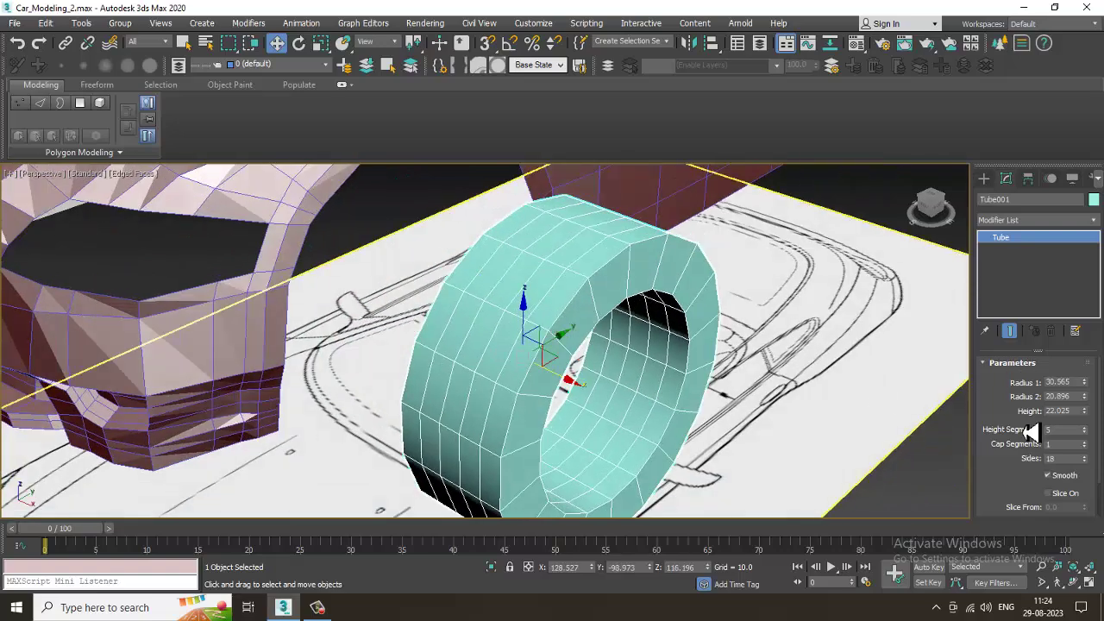
Step: Set the tube's height segments to 3 and its sides to 24
{"action": "left_click", "coordinate": [1085, 434]}
{"action": "left_click", "coordinate": [1085, 433]}
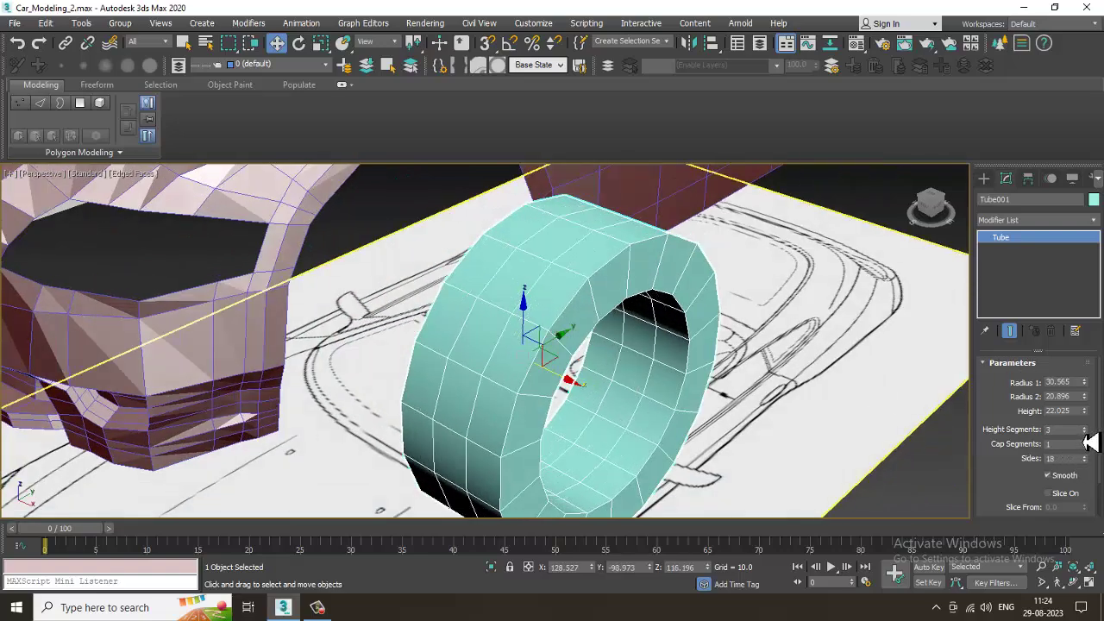
{"action": "middle_click_drag", "start_coordinate": [766, 349], "coordinate": [727, 329], "text": "alt"}
{"action": "left_click", "coordinate": [1086, 458]}
{"action": "left_click", "coordinate": [1085, 457]}
{"action": "left_click", "coordinate": [1085, 458]}
{"action": "left_click", "coordinate": [1085, 457]}
{"action": "left_click", "coordinate": [1085, 457]}
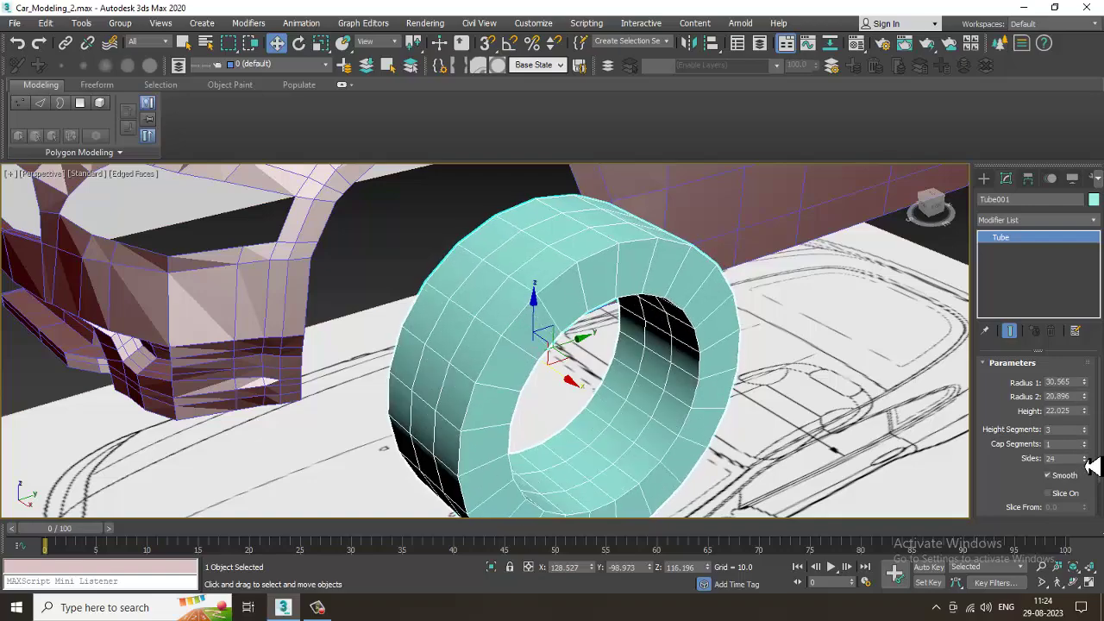
Step: Try 2 height segments on the tube, and settle on 4 height segments
{"action": "middle_click_drag", "start_coordinate": [868, 406], "coordinate": [850, 393], "text": "alt"}
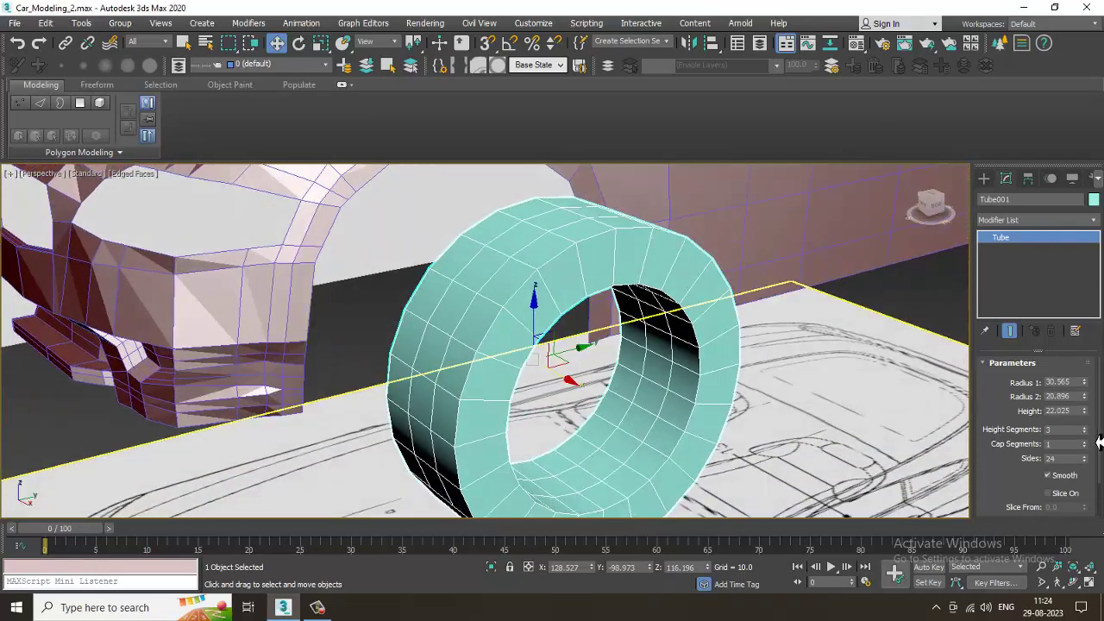
{"action": "left_click", "coordinate": [1085, 433]}
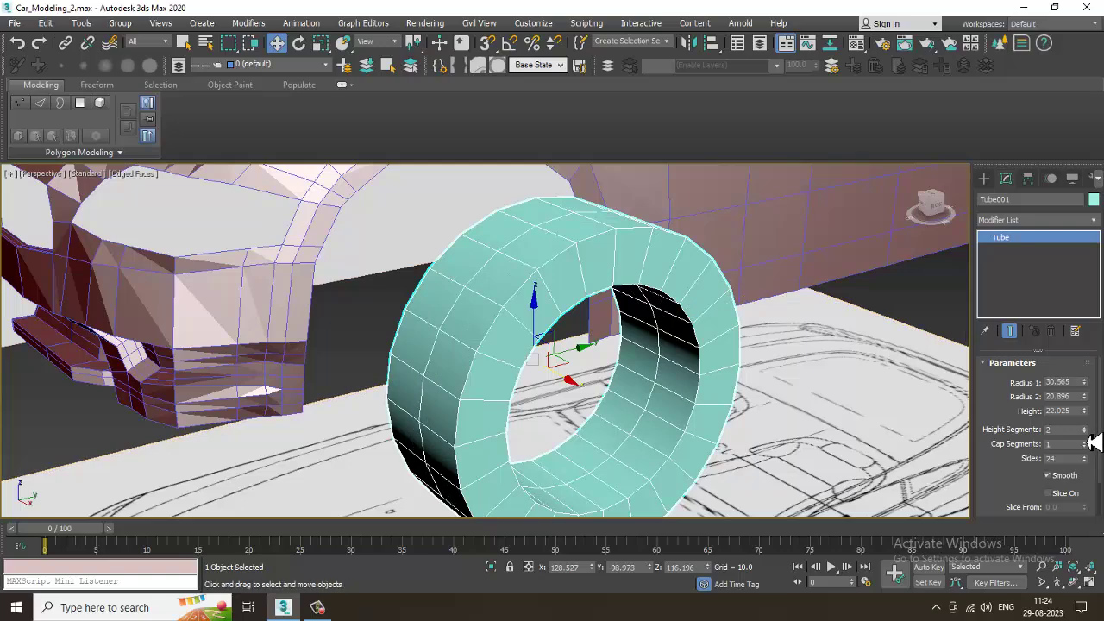
{"action": "left_click", "coordinate": [1085, 428]}
{"action": "left_click", "coordinate": [1086, 428]}
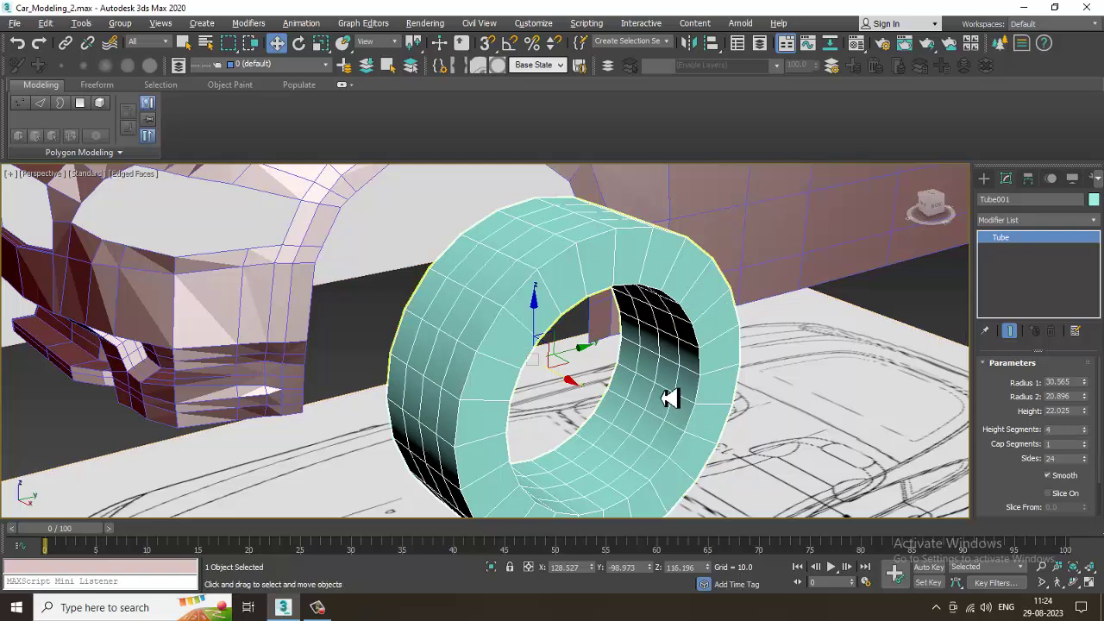
Step: Convert the tube to an editable poly
{"action": "scroll", "coordinate": [665, 395], "scroll_direction": "down", "scroll_amount": 4}
{"action": "scroll", "coordinate": [638, 354], "scroll_direction": "up", "scroll_amount": 5}
{"action": "right_click", "coordinate": [628, 292]}
{"action": "mouse_move", "coordinate": [707, 420]}
{"action": "left_click", "coordinate": [751, 429]}
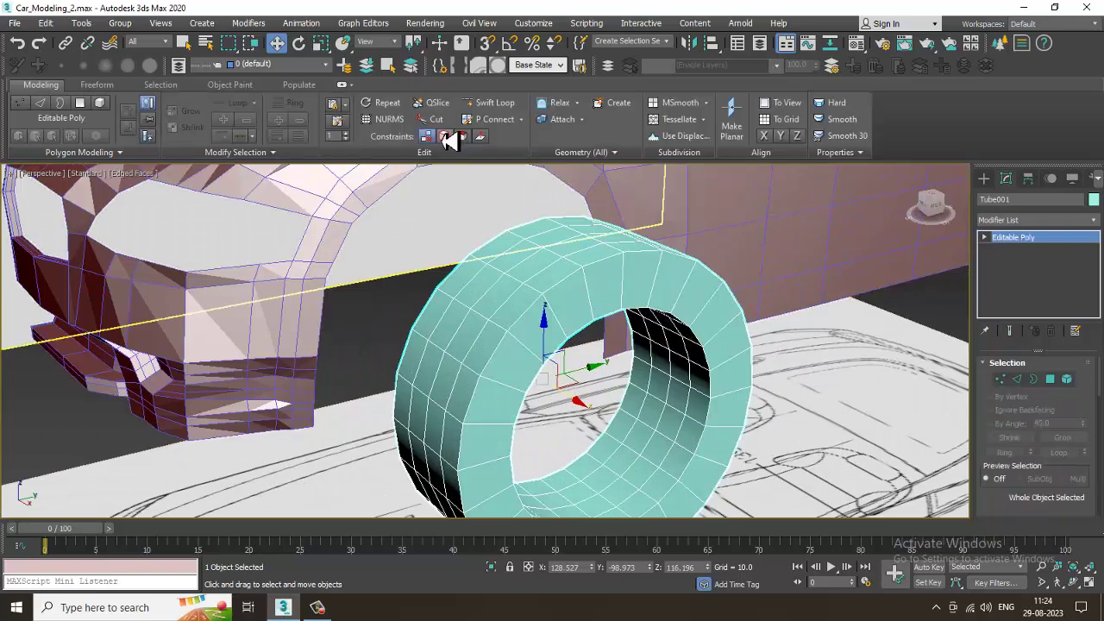
Step: Add an edge loop around the tyre's outer side face with Swift Loop and push it slightly outward, to about X 151.5
{"action": "left_click", "coordinate": [497, 105]}
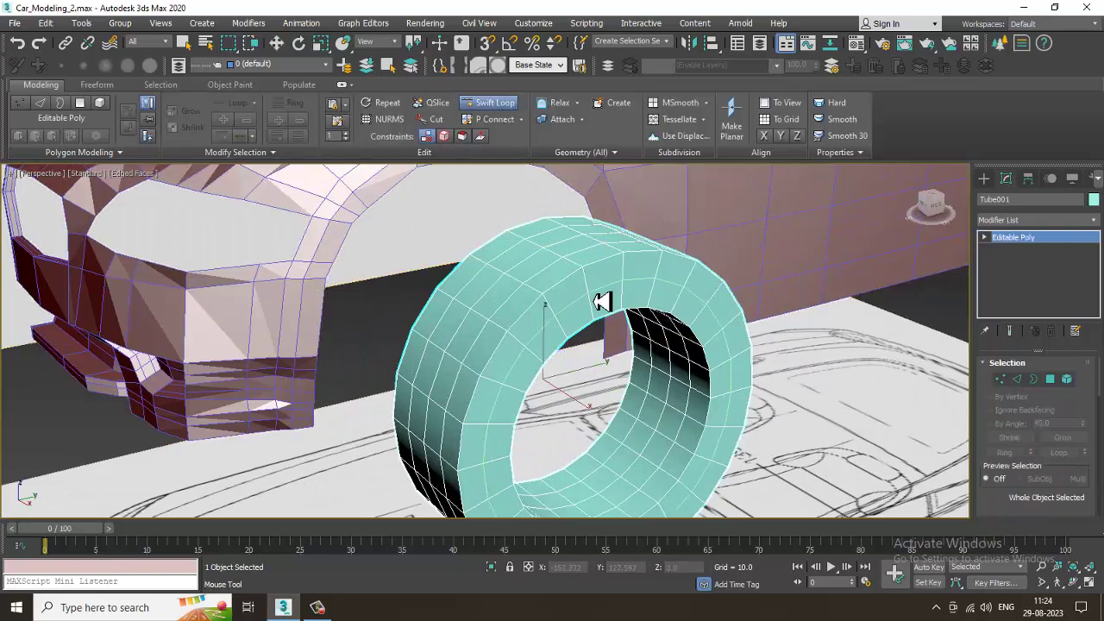
{"action": "scroll", "coordinate": [623, 302], "scroll_direction": "up", "scroll_amount": 5}
{"action": "key", "text": "w"}
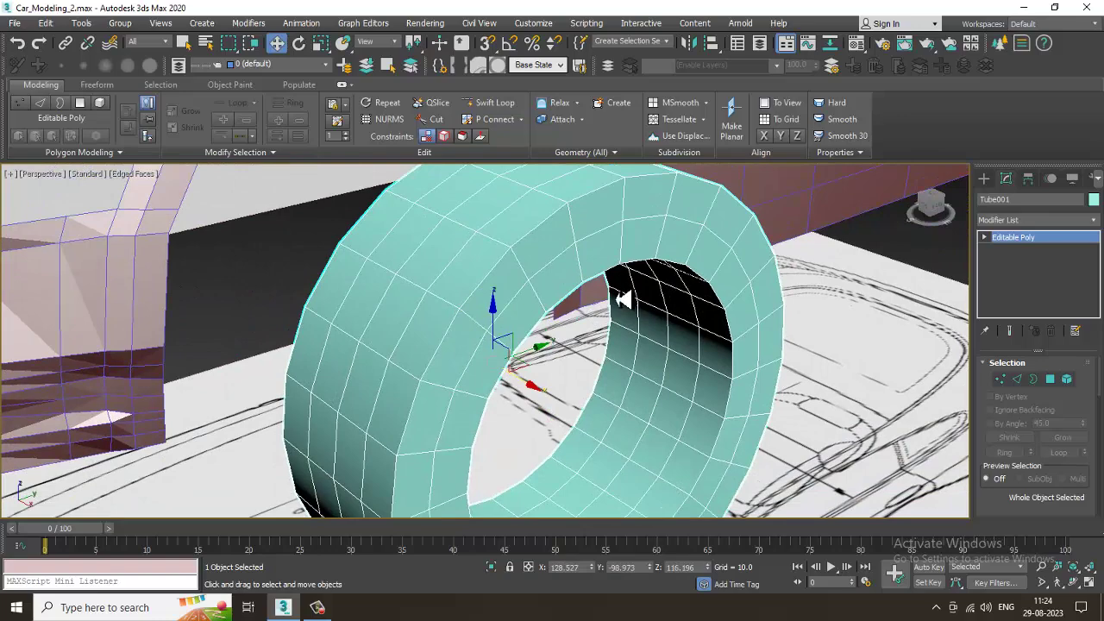
{"action": "key", "text": "2"}
{"action": "left_click_drag", "start_coordinate": [663, 465], "coordinate": [668, 466]}
{"action": "scroll", "coordinate": [538, 313], "scroll_direction": "down", "scroll_amount": 3}
{"action": "middle_click_drag", "start_coordinate": [538, 313], "coordinate": [578, 337], "text": "alt"}
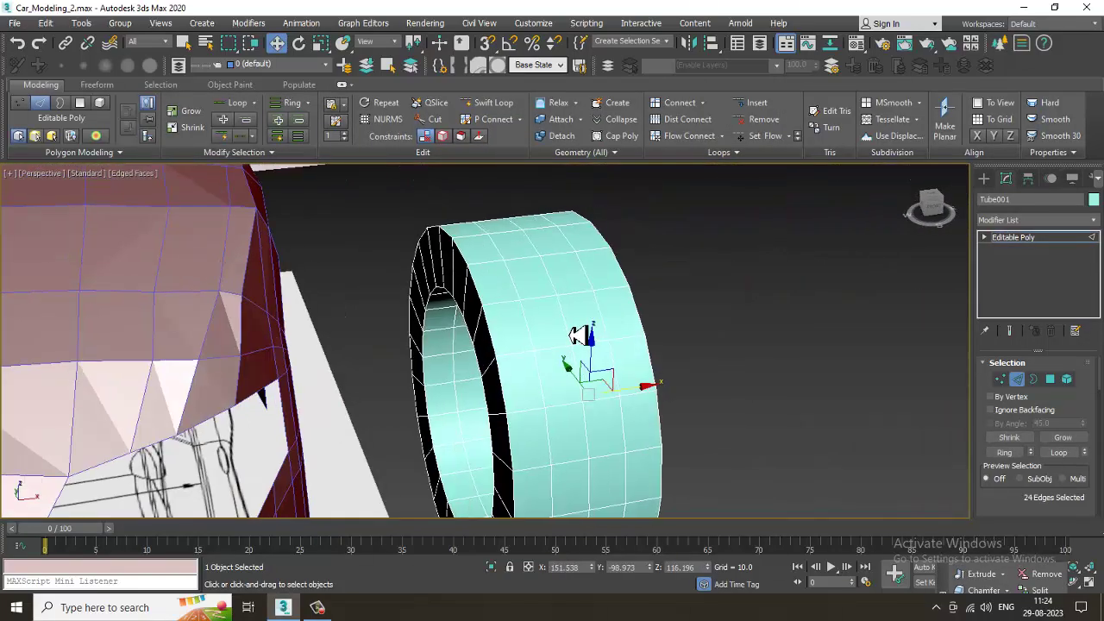
Step: Add a matching edge loop around the tyre's inward side face with Swift Loop, using the see-through side view to place it
{"action": "middle_click_drag", "start_coordinate": [621, 299], "coordinate": [495, 160], "text": "alt"}
{"action": "left_click", "coordinate": [489, 102]}
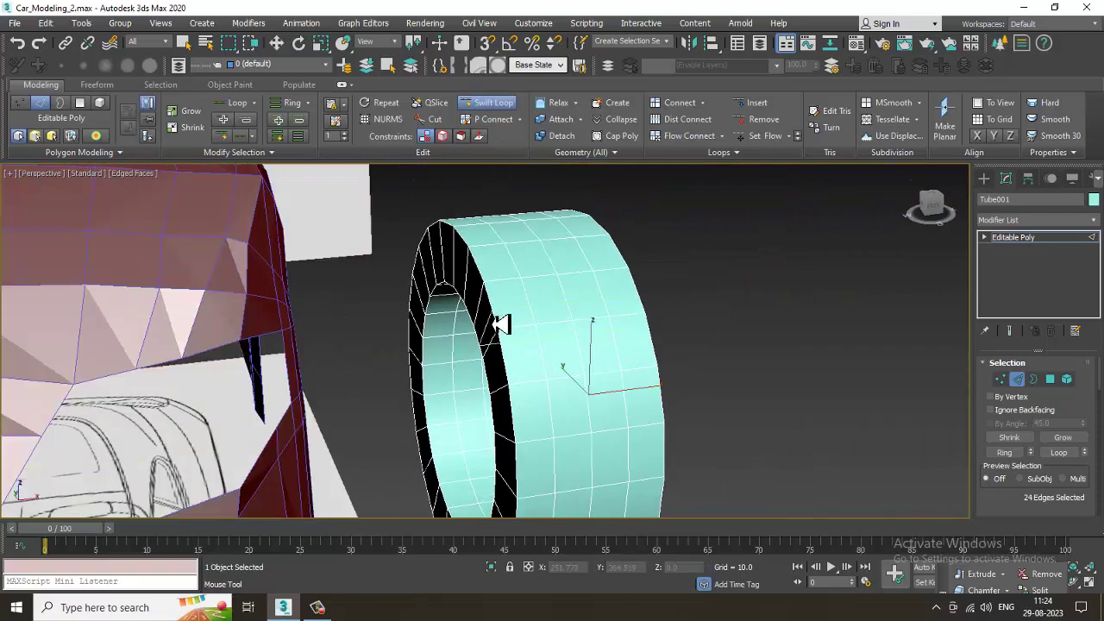
{"action": "key", "text": "alt+w"}
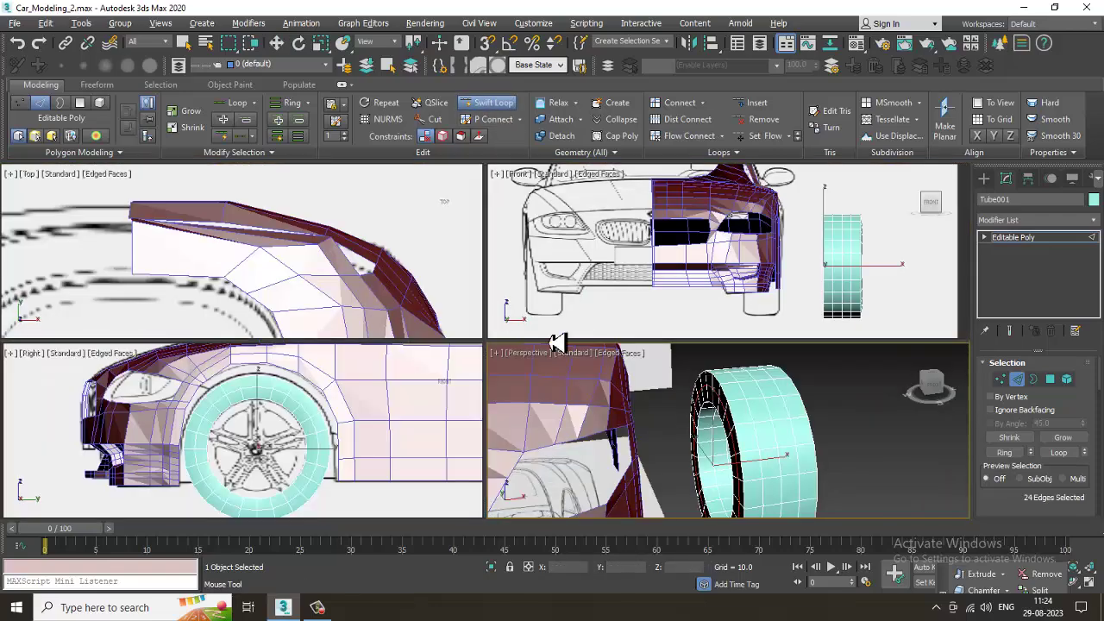
{"action": "key", "text": "alt+x"}
{"action": "middle_click_drag", "start_coordinate": [358, 436], "coordinate": [362, 397]}
{"action": "key", "text": "alt+w"}
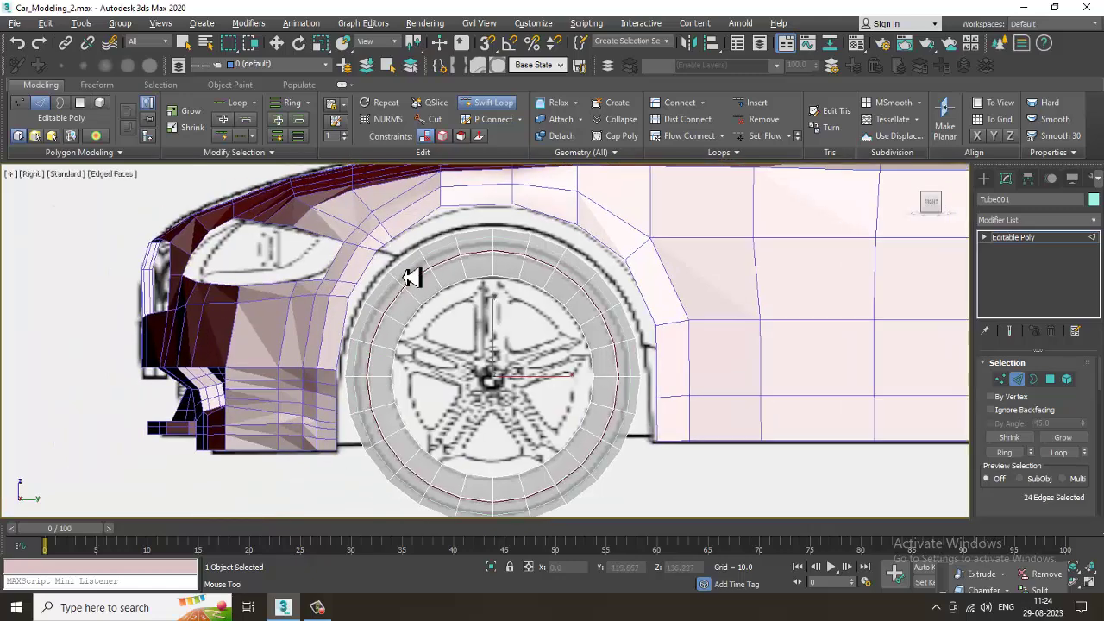
{"action": "key", "text": "w"}
{"action": "key", "text": "alt+w"}
{"action": "middle_click", "coordinate": [752, 458]}
{"action": "key", "text": "alt+w"}
{"action": "key", "text": "alt+x"}
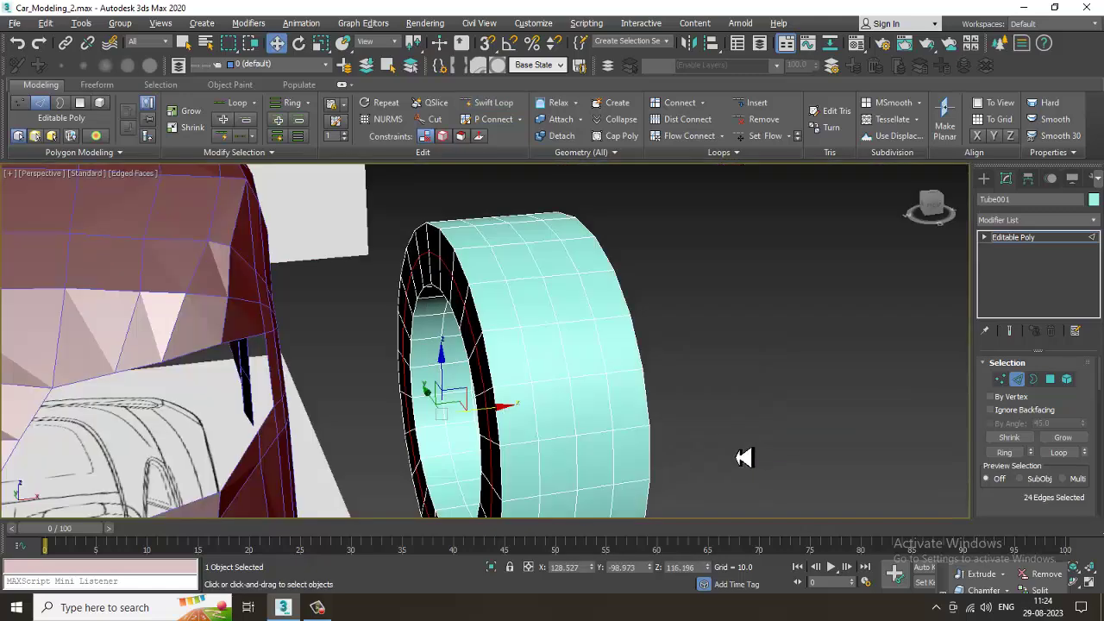
Step: Push the new loop on the tyre's inward side slightly outward from the face, to about X 127.7
{"action": "middle_click_drag", "start_coordinate": [470, 414], "coordinate": [511, 396], "text": "alt"}
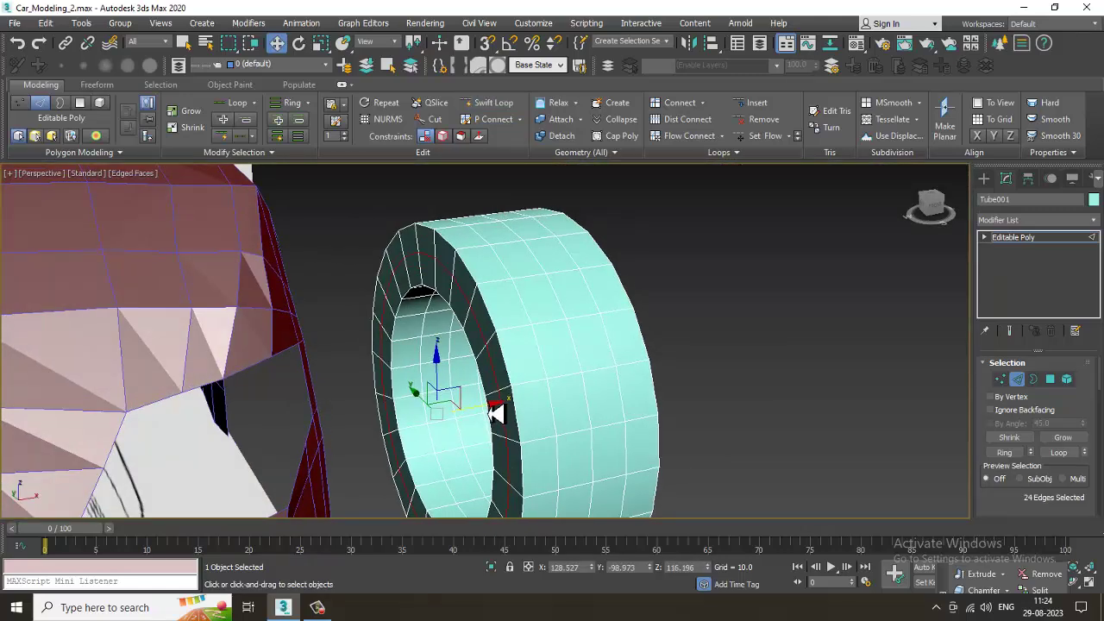
{"action": "left_click_drag", "start_coordinate": [497, 413], "coordinate": [491, 415]}
{"action": "middle_click_drag", "start_coordinate": [608, 412], "coordinate": [509, 440], "text": "alt"}
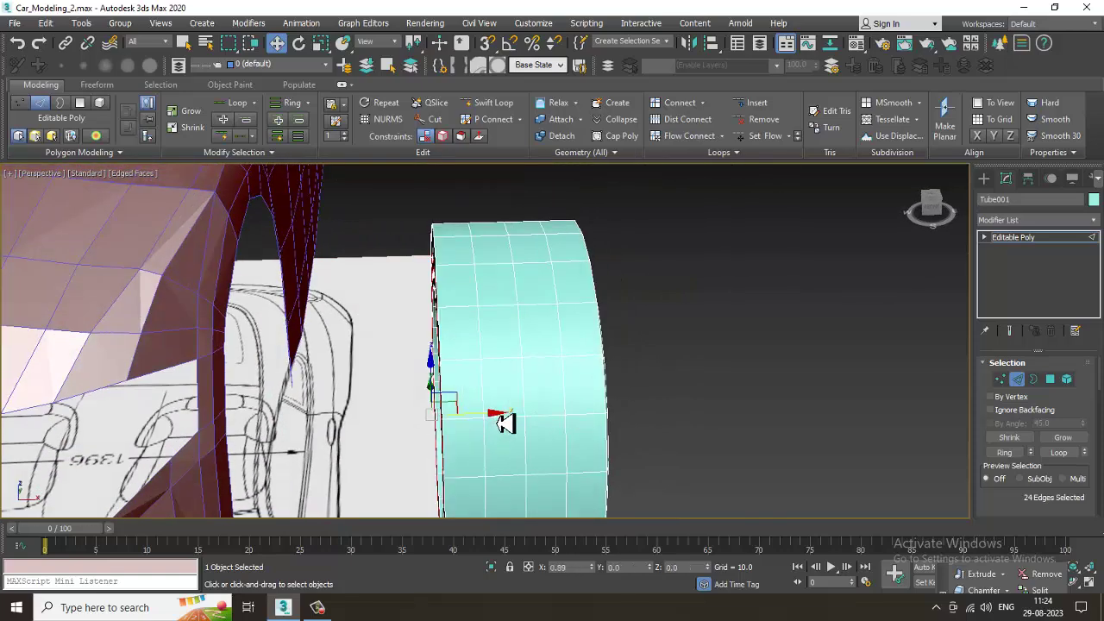
{"action": "middle_click_drag", "start_coordinate": [502, 423], "coordinate": [536, 343], "text": "alt"}
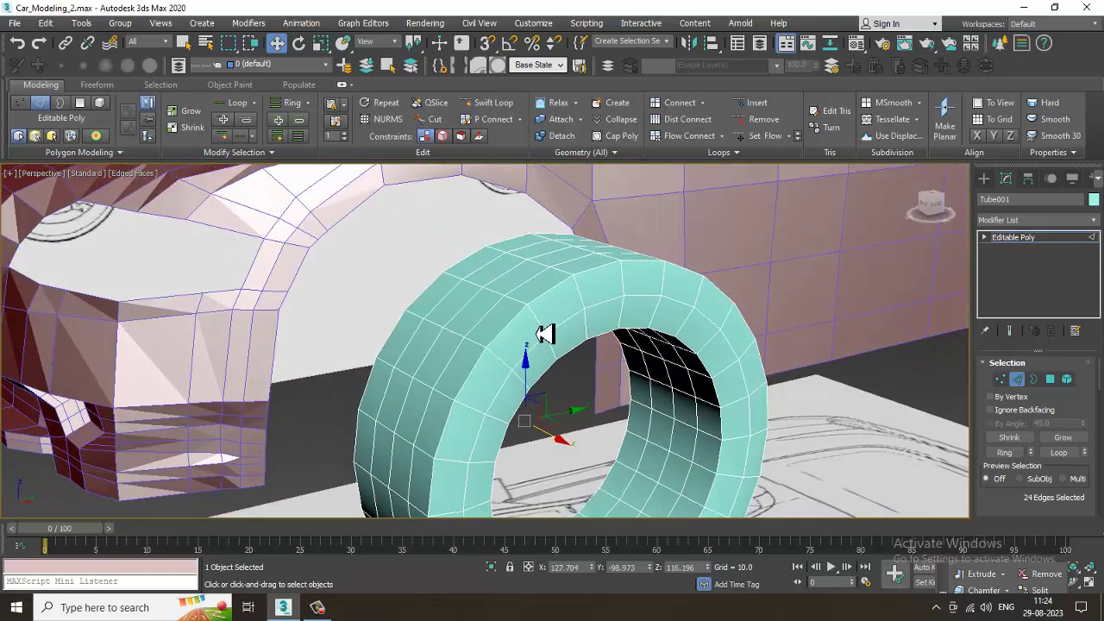
{"action": "mouse_move", "coordinate": [557, 302]}
{"action": "middle_mouse_down", "text": "alt"}
{"action": "mouse_move", "coordinate": [552, 311]}
{"action": "mouse_move", "coordinate": [575, 311]}
{"action": "mouse_move", "coordinate": [564, 319]}
{"action": "middle_mouse_up", "text": "alt"}
Step: Chamfer the two outer circumference edge loops of the tyre by 2.21 with 3 segments and leave edge editing
{"action": "double_click", "coordinate": [469, 263], "text": "ctrl"}
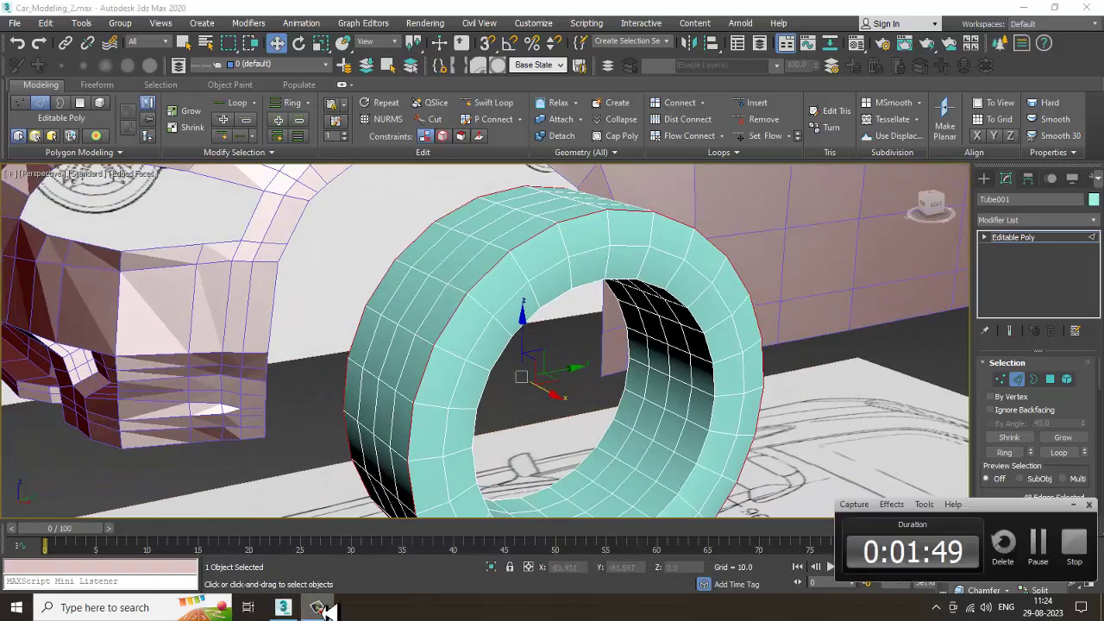
{"action": "scroll", "coordinate": [663, 496], "scroll_direction": "down", "scroll_amount": 3}
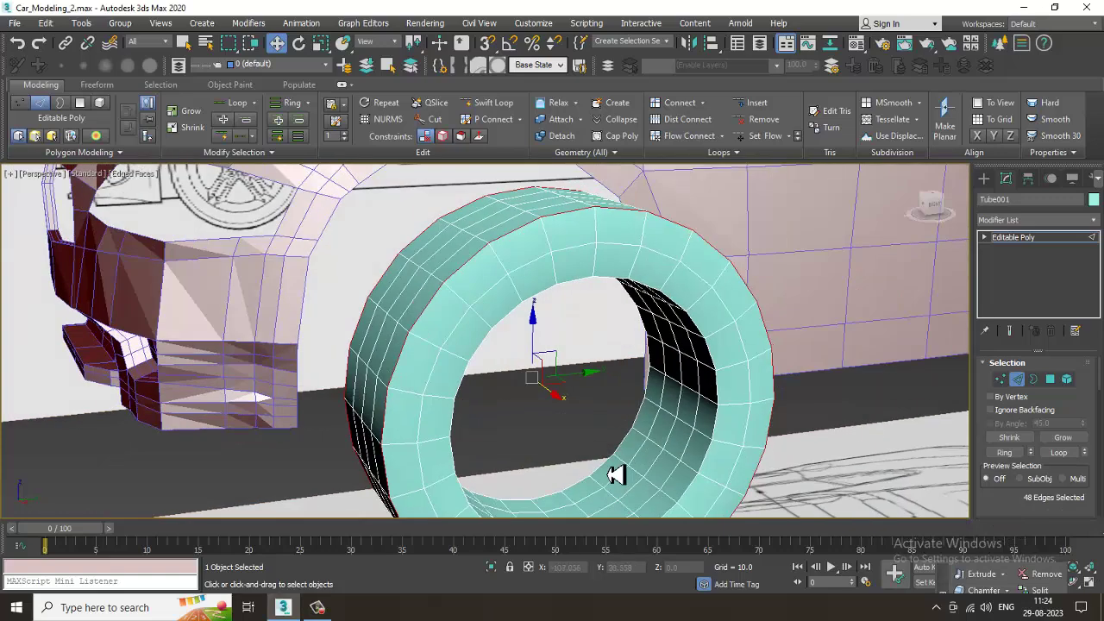
{"action": "left_click_drag", "start_coordinate": [1007, 507], "coordinate": [994, 331]}
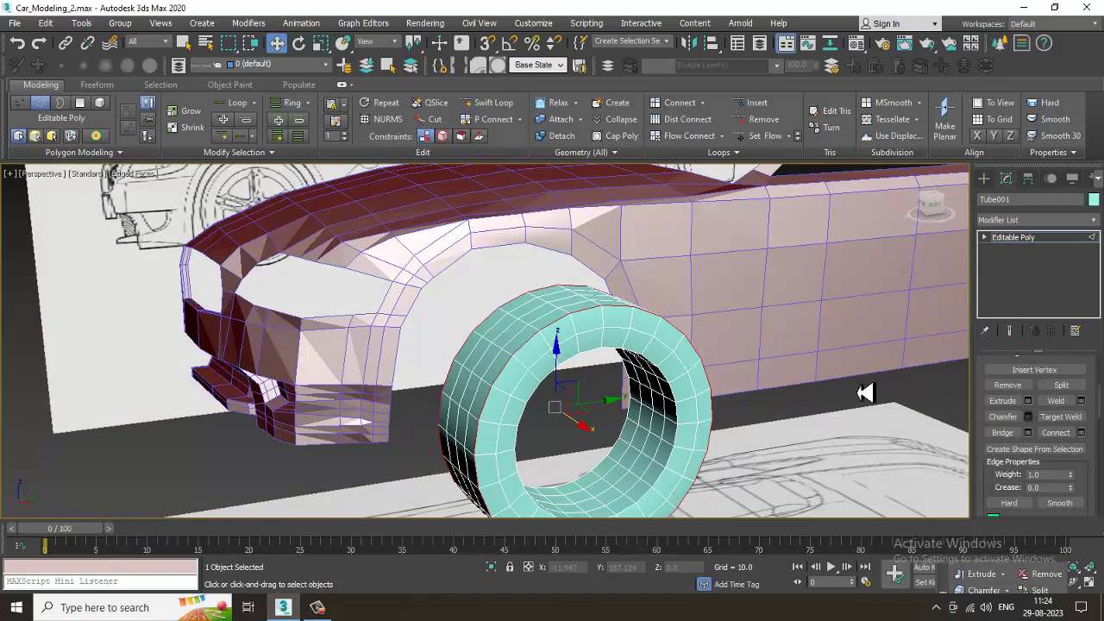
{"action": "middle_click_drag", "start_coordinate": [714, 350], "coordinate": [663, 335], "text": "alt"}
{"action": "scroll", "coordinate": [646, 333], "scroll_direction": "up", "scroll_amount": 3}
{"action": "key", "text": "alt+w"}
{"action": "middle_click_drag", "start_coordinate": [349, 460], "coordinate": [353, 446]}
{"action": "middle_click_drag", "start_coordinate": [746, 303], "coordinate": [741, 282]}
{"action": "key", "text": "alt+w"}
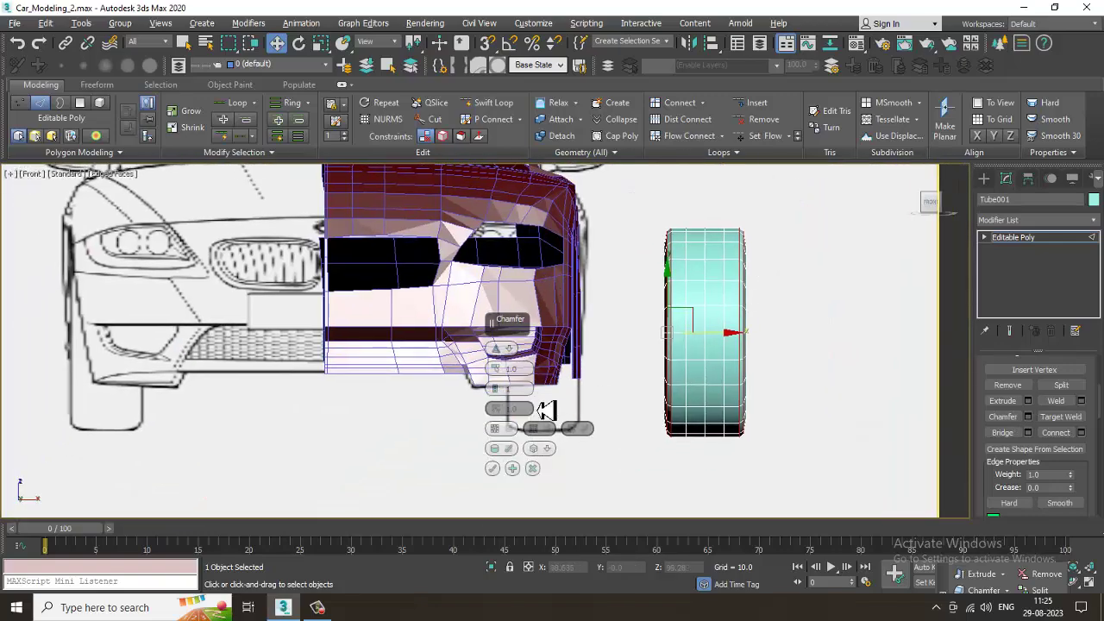
{"action": "left_click", "coordinate": [496, 390]}
{"action": "left_click_drag", "start_coordinate": [497, 378], "coordinate": [500, 374]}
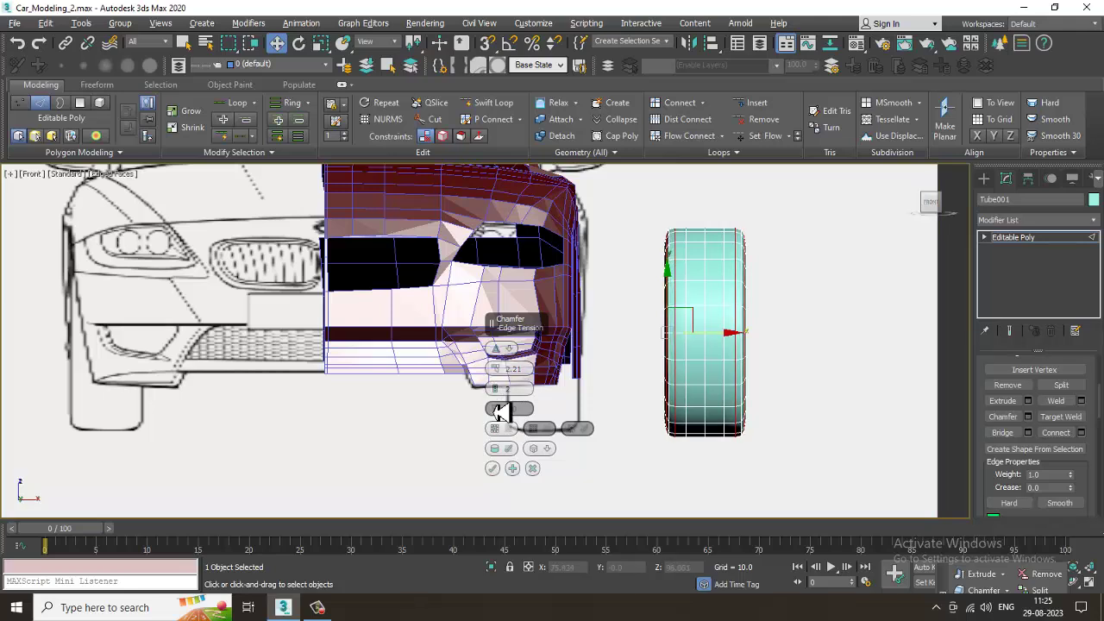
{"action": "left_click", "coordinate": [497, 393]}
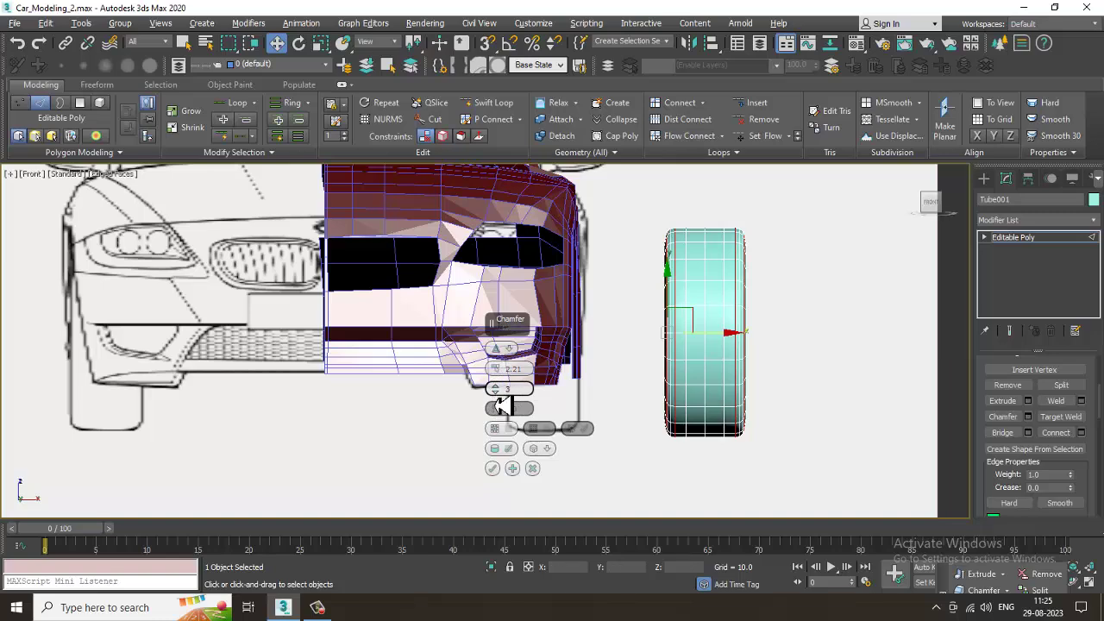
{"action": "left_click", "coordinate": [493, 468]}
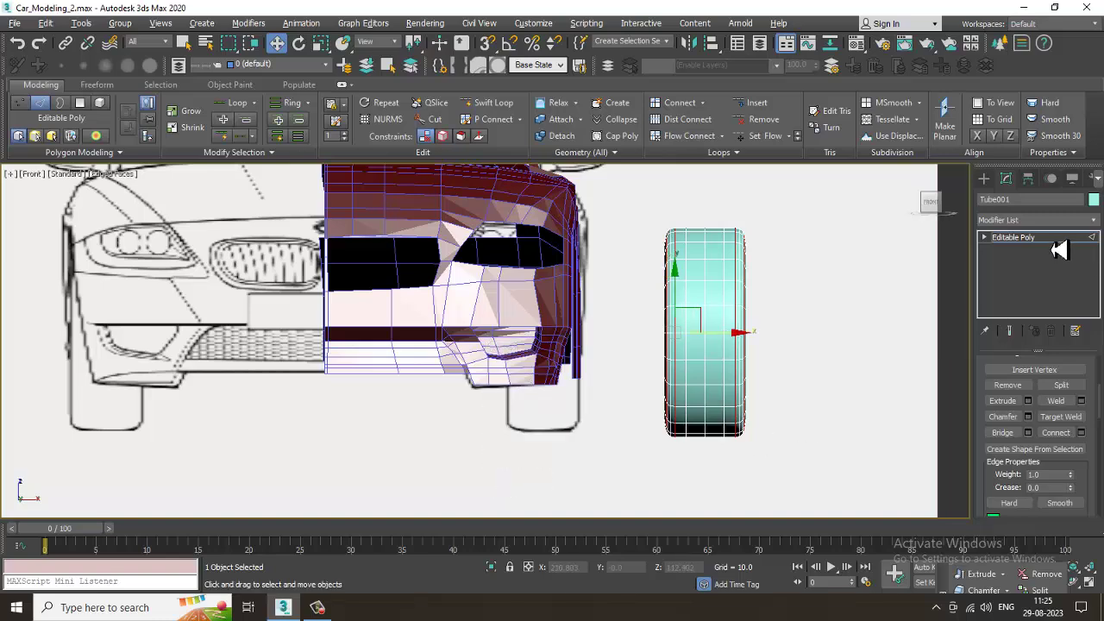
{"action": "left_click", "coordinate": [1054, 243]}
Step: Select a two-by-two block of polygons at the highest part of the tyre's inner wall
{"action": "key", "text": "alt+w"}
{"action": "middle_click", "coordinate": [749, 443]}
{"action": "key", "text": "alt+w"}
{"action": "middle_click_drag", "start_coordinate": [737, 429], "coordinate": [733, 333], "text": "alt"}
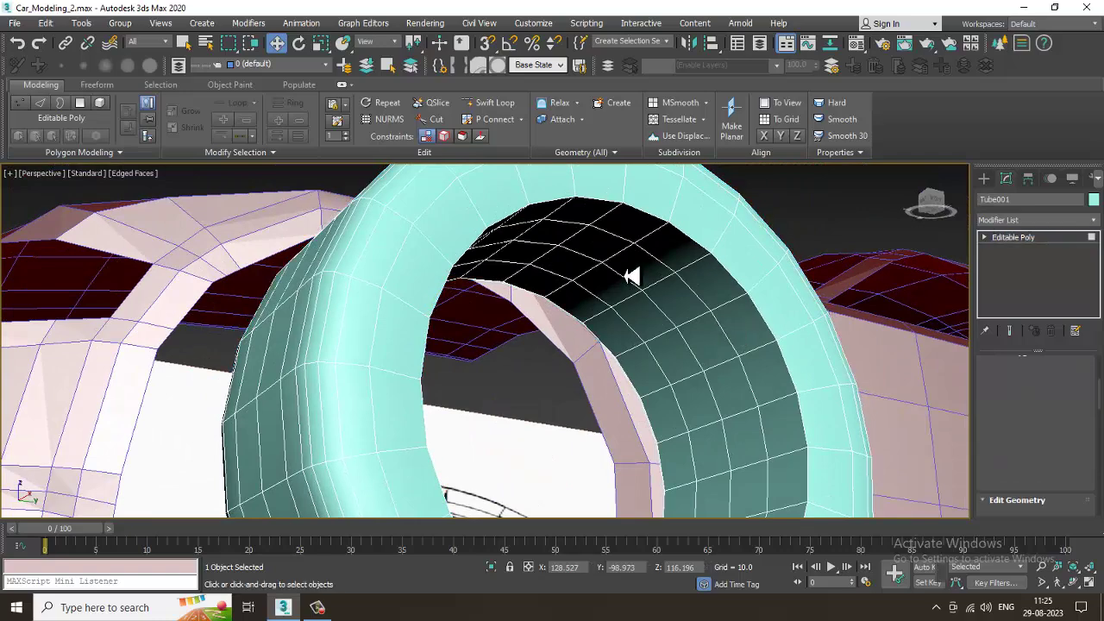
{"action": "key", "text": "4"}
{"action": "mouse_move", "coordinate": [574, 276]}
{"action": "middle_mouse_down", "text": "alt"}
{"action": "mouse_move", "coordinate": [559, 276]}
{"action": "mouse_move", "coordinate": [565, 284]}
{"action": "middle_mouse_up", "text": "alt"}
{"action": "left_click", "coordinate": [564, 281]}
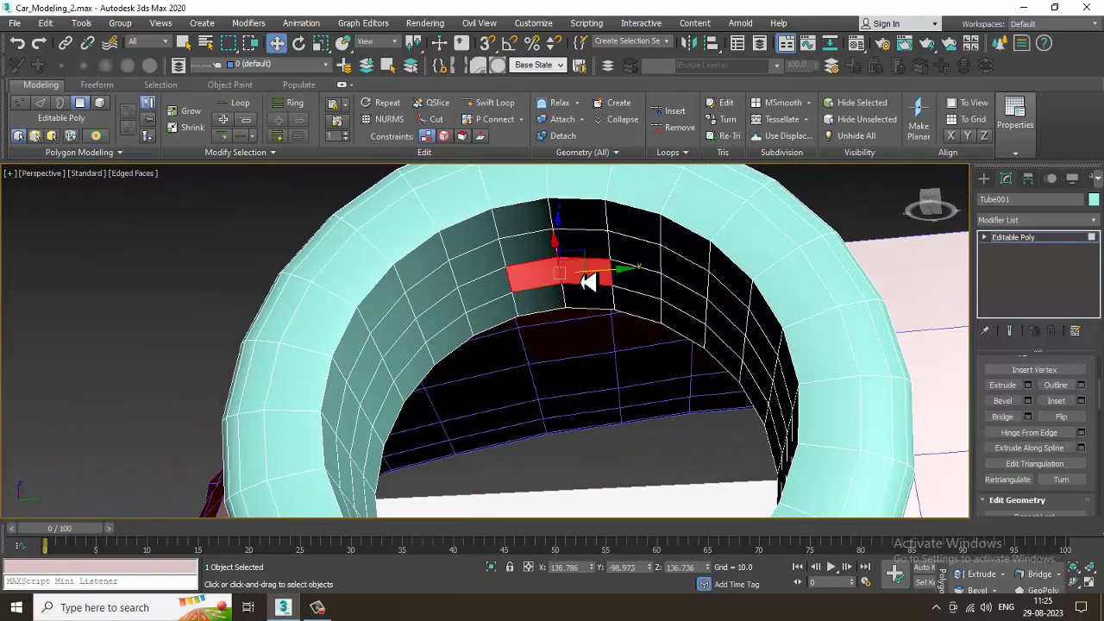
{"action": "left_click", "coordinate": [582, 248], "text": "ctrl"}
{"action": "left_click", "coordinate": [549, 254], "text": "ctrl"}
{"action": "middle_click_drag", "start_coordinate": [654, 307], "coordinate": [678, 328], "text": "alt"}
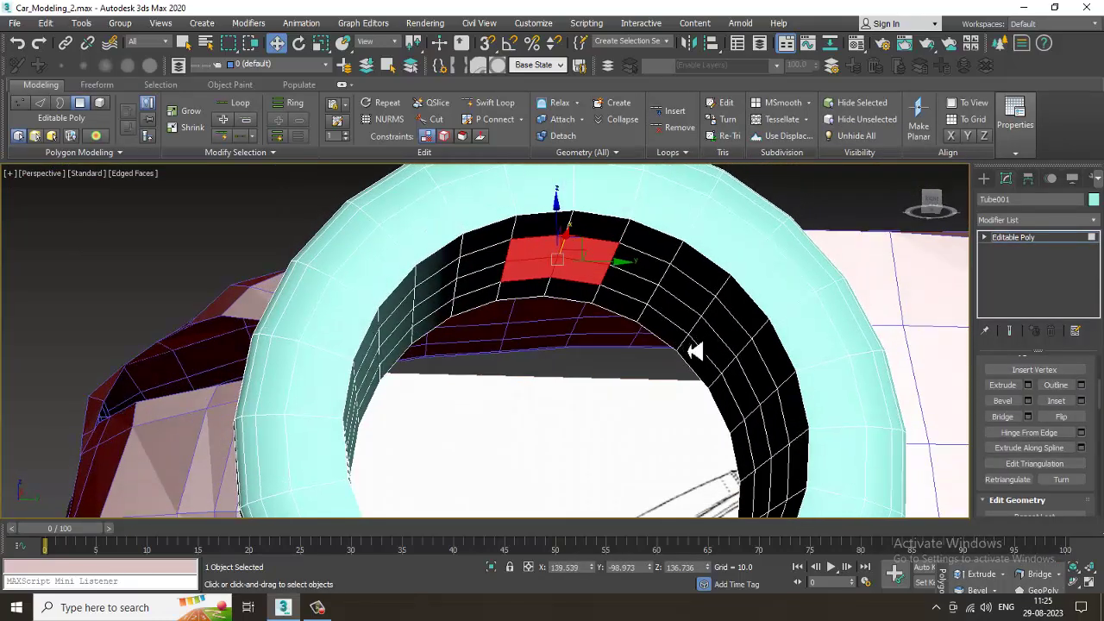
Step: Add a second polygon block on the inner wall's rear half, comparing positions with the blueprint's spokes in the see-through side view
{"action": "left_click", "coordinate": [714, 353], "text": "ctrl"}
{"action": "left_click", "coordinate": [739, 365], "text": "ctrl"}
{"action": "left_click", "coordinate": [747, 389], "text": "ctrl"}
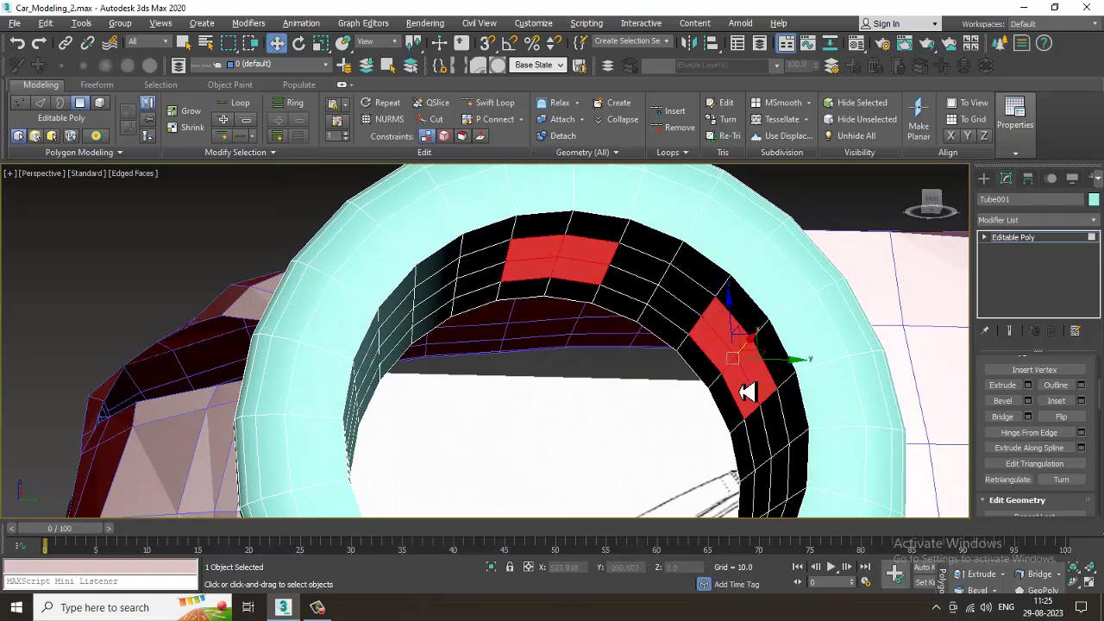
{"action": "key", "text": "alt+w"}
{"action": "middle_click_drag", "start_coordinate": [423, 421], "coordinate": [396, 410]}
{"action": "key", "text": "alt+w"}
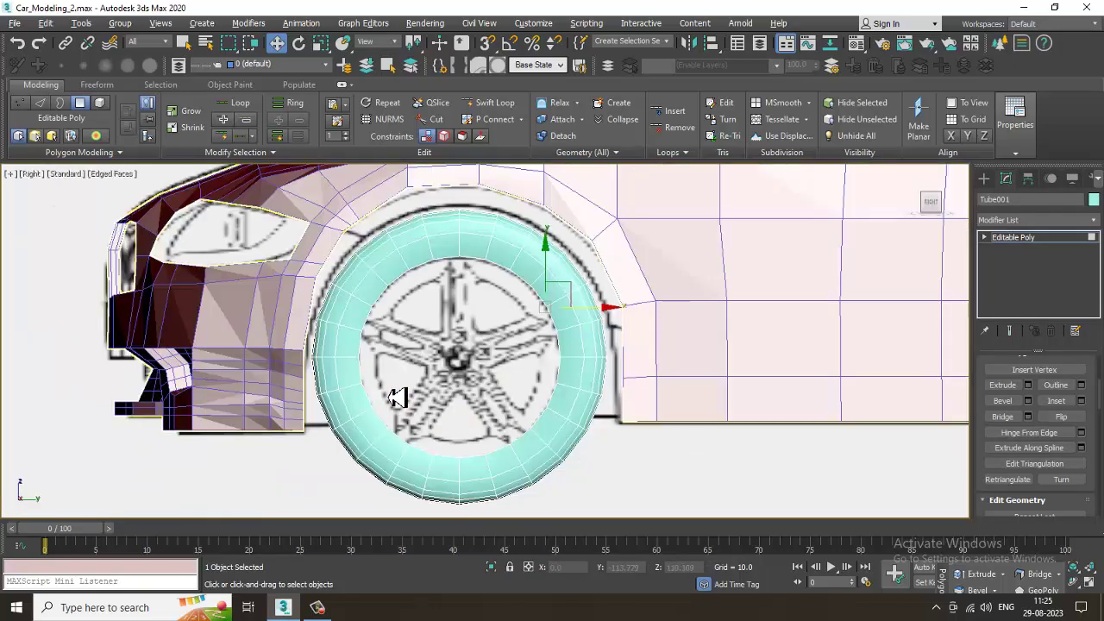
{"action": "key", "text": "alt+x"}
{"action": "key", "text": "alt+w"}
{"action": "middle_click_drag", "start_coordinate": [661, 449], "coordinate": [679, 444], "text": "alt"}
{"action": "key", "text": "alt+w"}
{"action": "key", "text": "alt+w"}
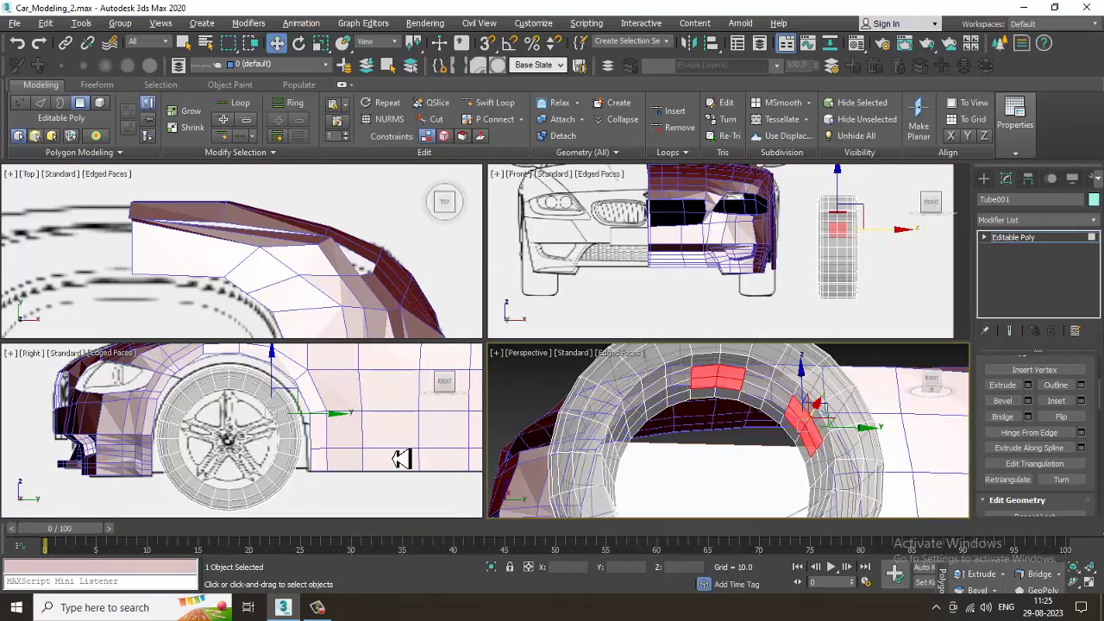
{"action": "middle_click_drag", "start_coordinate": [732, 455], "coordinate": [716, 452], "text": "alt"}
{"action": "key", "text": "alt+w"}
Step: Add a third two-by-two polygon block low on the inner wall's rear half and deselect stray polygons
{"action": "middle_click_drag", "start_coordinate": [563, 406], "coordinate": [684, 413], "text": "alt"}
{"action": "left_click", "coordinate": [647, 373], "text": "ctrl"}
{"action": "left_click", "coordinate": [629, 364], "text": "ctrl"}
{"action": "left_click", "coordinate": [645, 405], "text": "ctrl"}
{"action": "left_click", "coordinate": [623, 423], "text": "ctrl"}
{"action": "middle_click_drag", "start_coordinate": [651, 447], "coordinate": [706, 369], "text": "alt"}
{"action": "left_click", "coordinate": [723, 399], "text": "alt"}
{"action": "left_click", "coordinate": [703, 383], "text": "alt"}
{"action": "left_click", "coordinate": [701, 364], "text": "ctrl"}
{"action": "left_click", "coordinate": [720, 416], "text": "ctrl"}
{"action": "left_click", "coordinate": [694, 411], "text": "ctrl"}
{"action": "middle_click_drag", "start_coordinate": [695, 412], "coordinate": [711, 449], "text": "alt"}
{"action": "left_click", "coordinate": [710, 448], "text": "alt"}
{"action": "left_click", "coordinate": [682, 439], "text": "alt"}
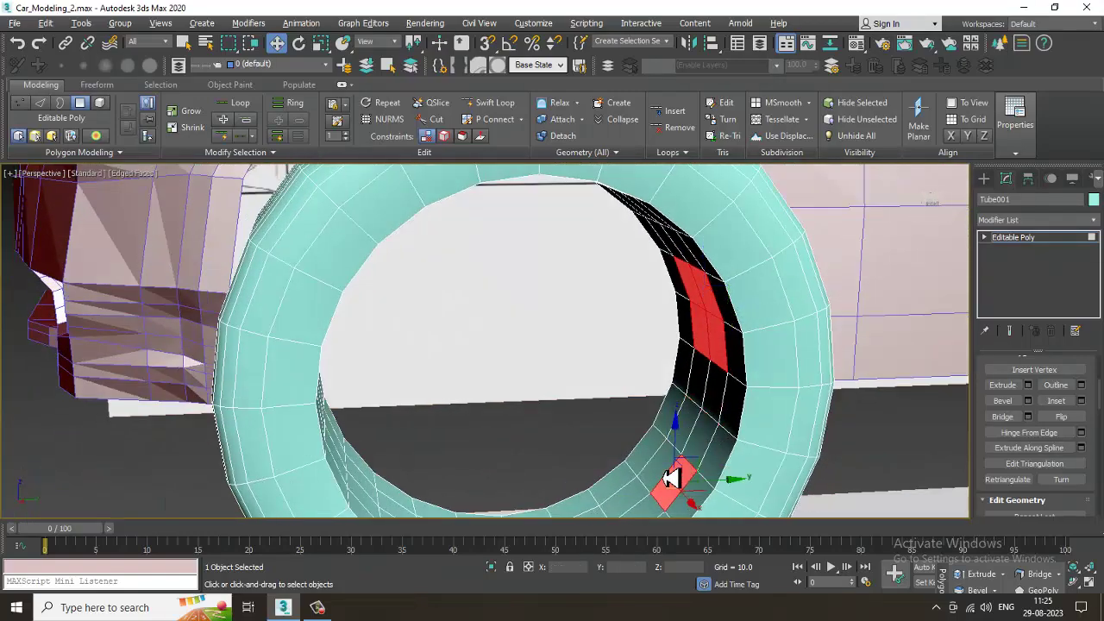
{"action": "middle_click_drag", "start_coordinate": [682, 488], "coordinate": [732, 389], "text": "alt"}
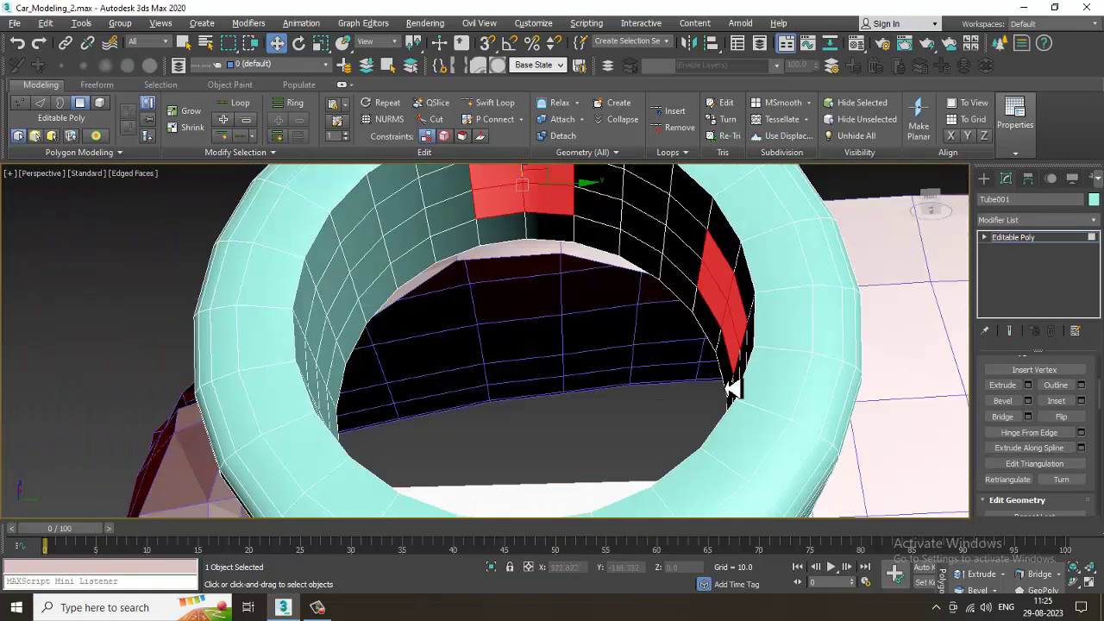
{"action": "middle_click_drag", "start_coordinate": [628, 201], "coordinate": [728, 390], "text": "alt"}
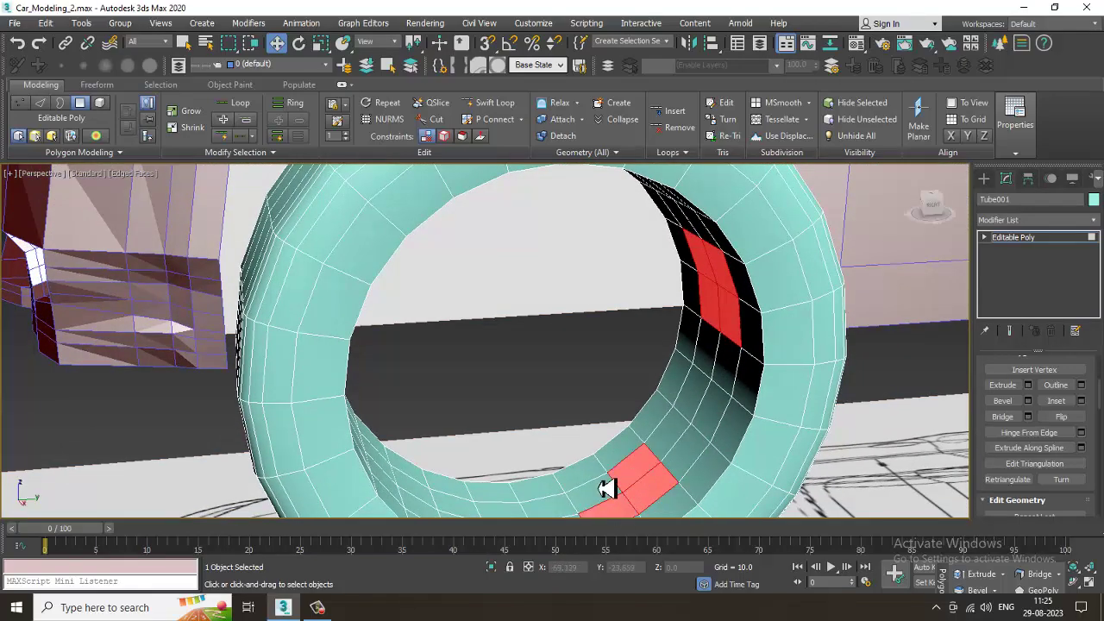
Step: Add two more two-by-two polygon blocks on the inner wall's front half, one low and one higher up
{"action": "middle_click_drag", "start_coordinate": [658, 484], "coordinate": [610, 448], "text": "alt"}
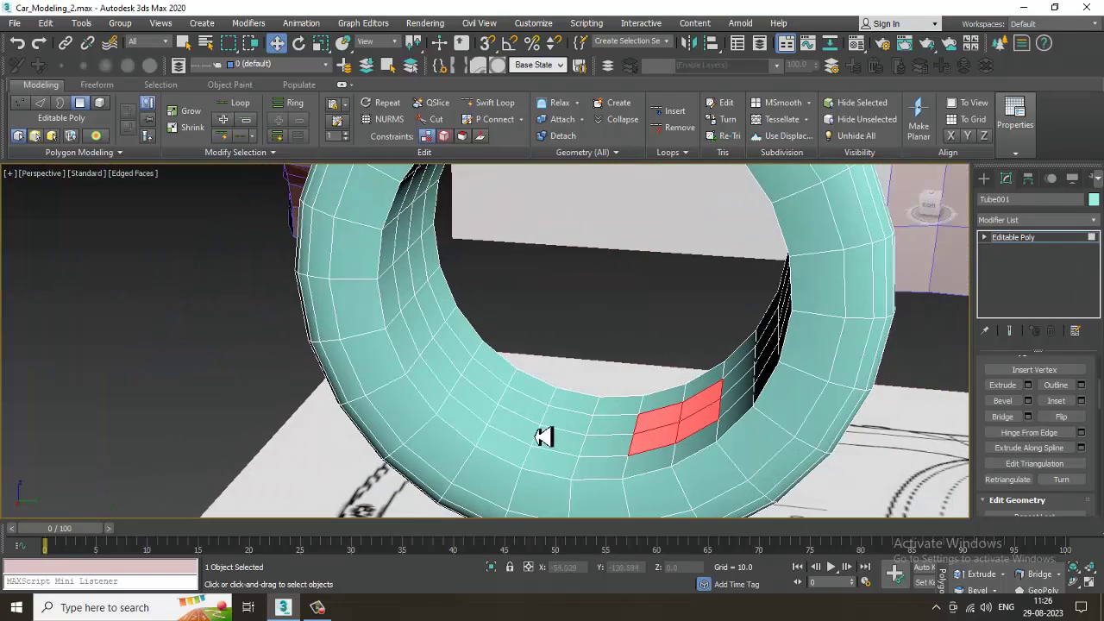
{"action": "left_click", "coordinate": [498, 402], "text": "ctrl"}
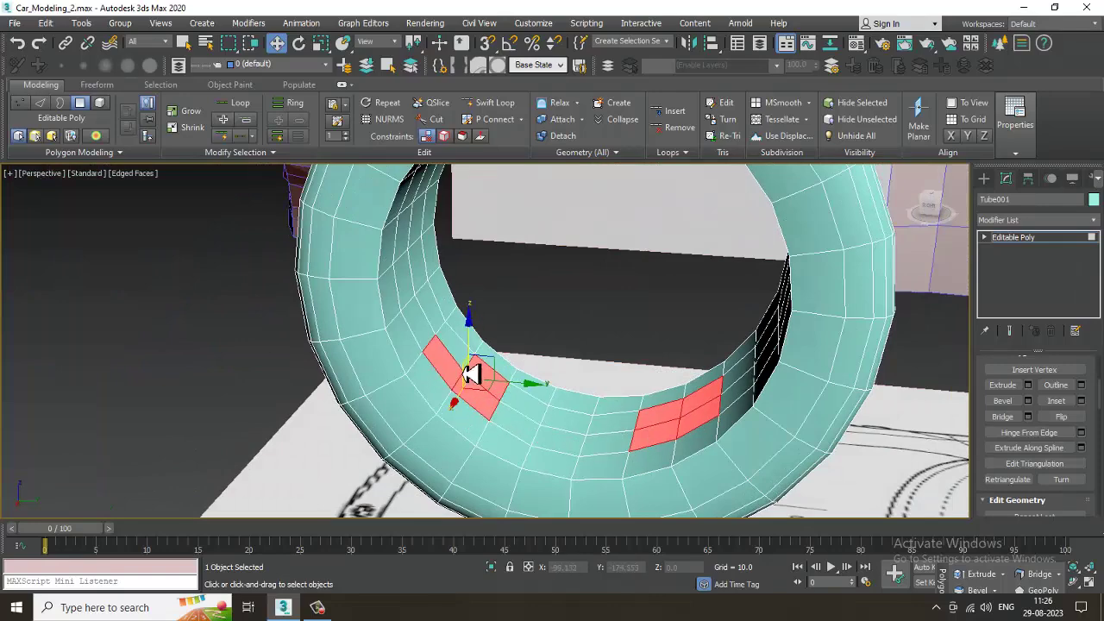
{"action": "left_click", "coordinate": [464, 376], "text": "ctrl"}
{"action": "middle_click_drag", "start_coordinate": [457, 365], "coordinate": [515, 420], "text": "alt"}
{"action": "left_click", "coordinate": [509, 262], "text": "ctrl"}
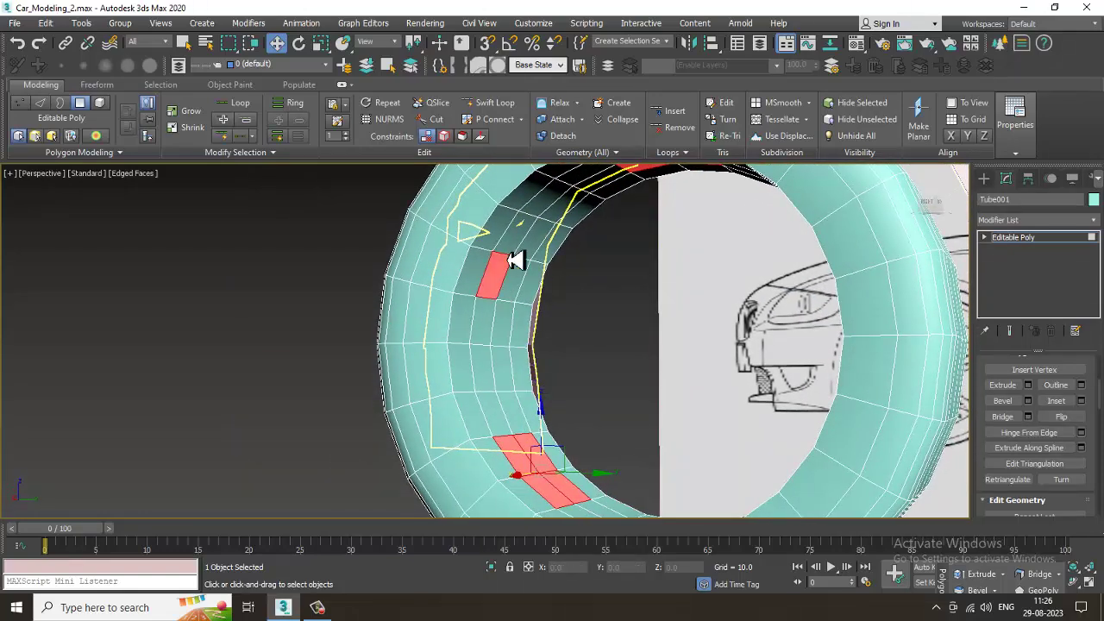
{"action": "left_click", "coordinate": [518, 248], "text": "ctrl"}
{"action": "left_click", "coordinate": [541, 257], "text": "ctrl"}
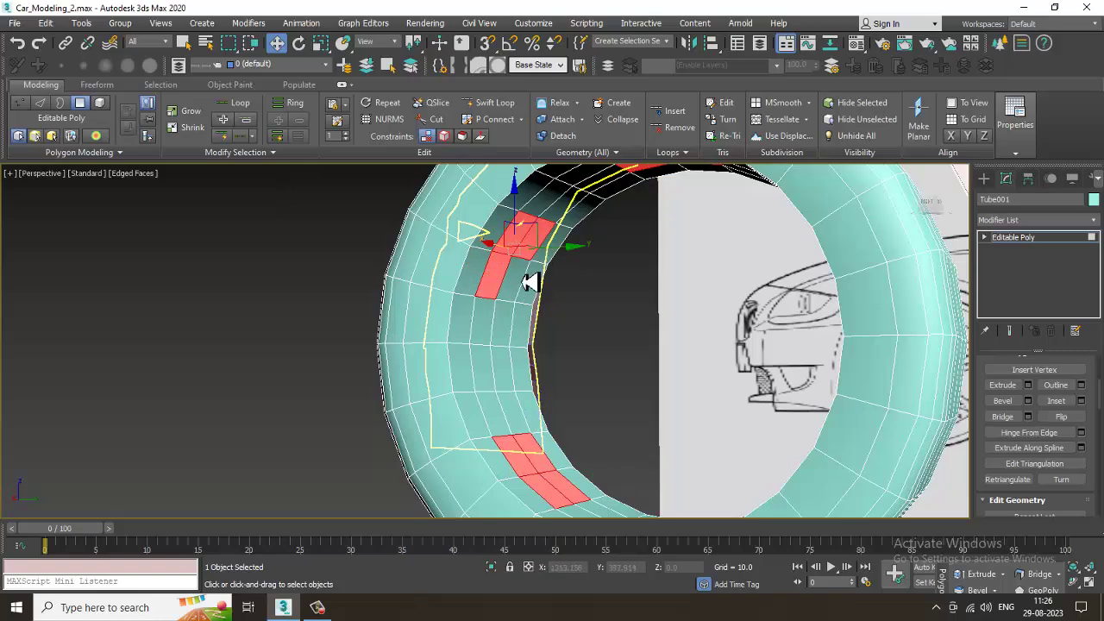
{"action": "middle_click_drag", "start_coordinate": [586, 331], "coordinate": [653, 334], "text": "alt"}
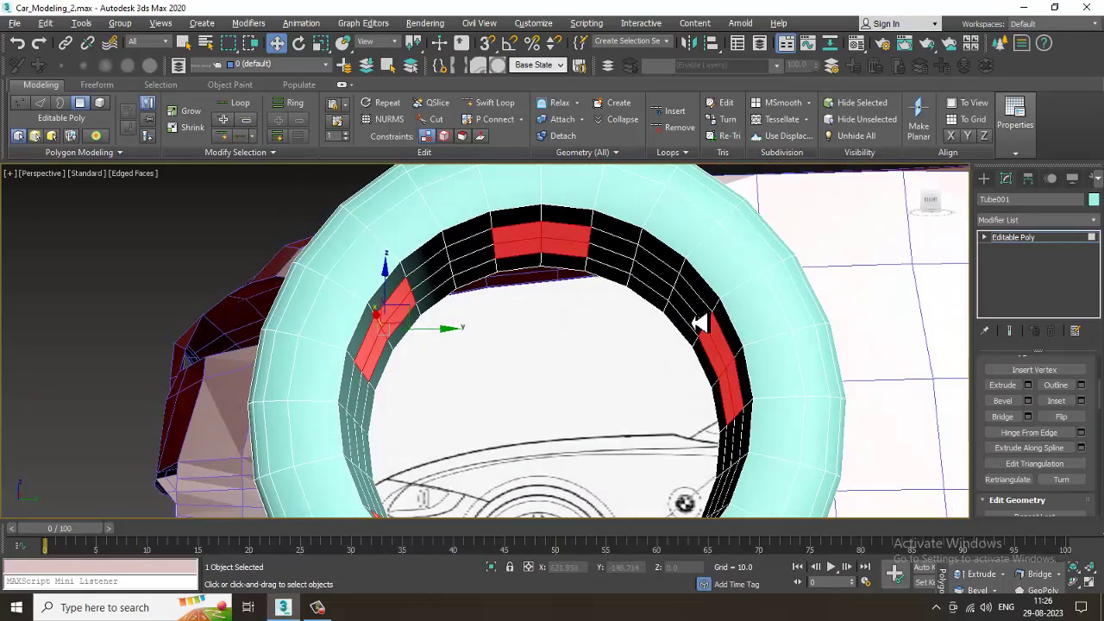
Step: Select the ring of crosswise edges around the tyre's inner wall and look through the edge editing options
{"action": "left_click", "coordinate": [985, 238]}
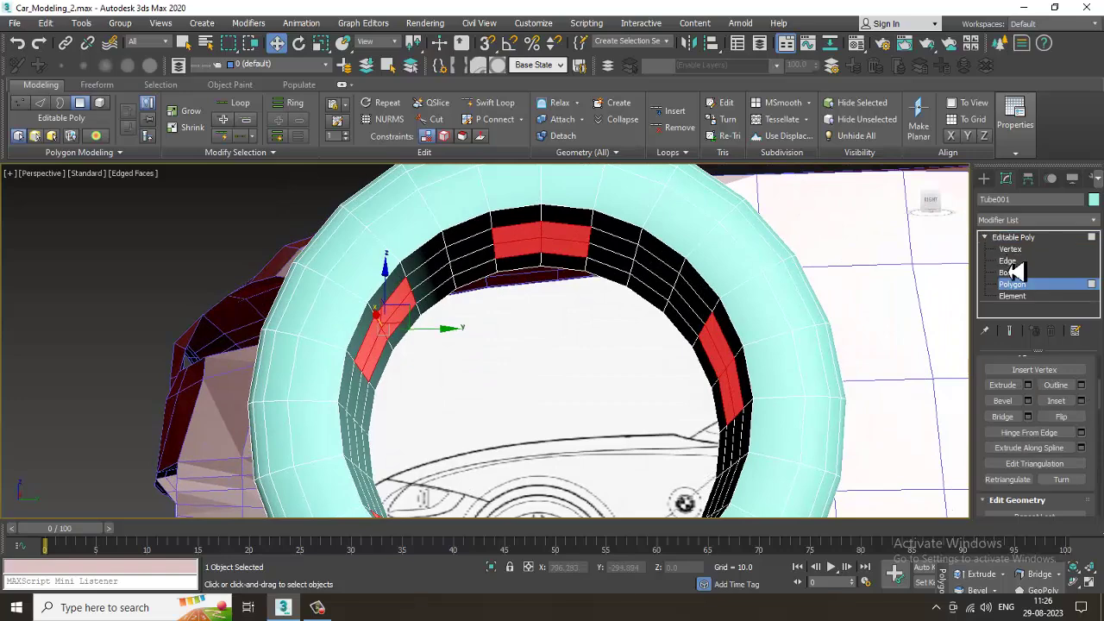
{"action": "left_click", "coordinate": [1007, 261]}
{"action": "left_click", "coordinate": [594, 261]}
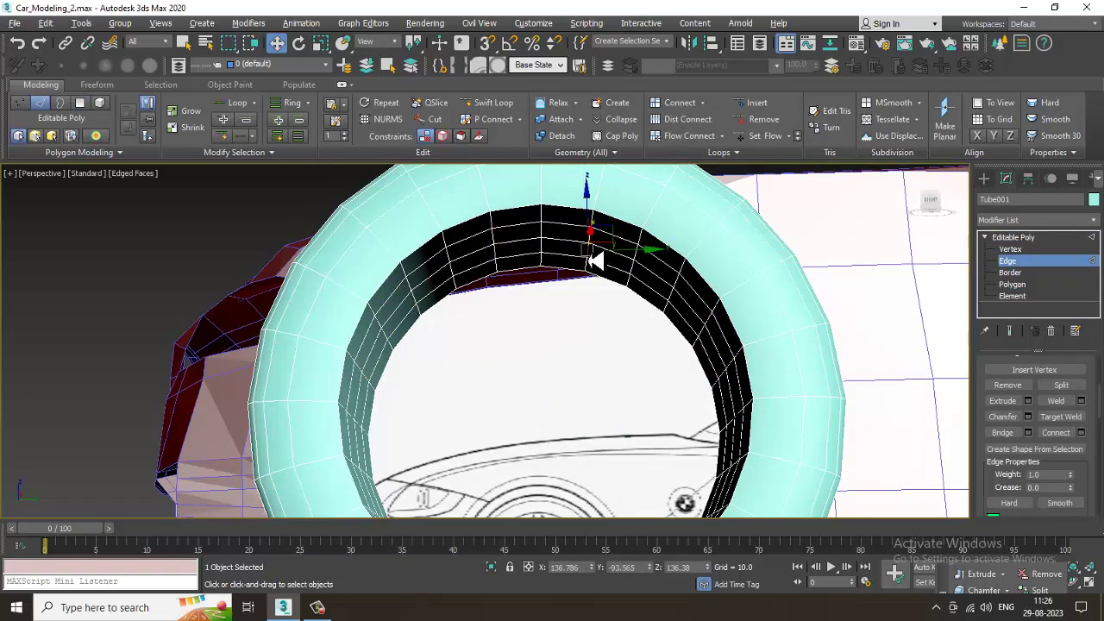
{"action": "left_click_drag", "start_coordinate": [994, 502], "coordinate": [1001, 373]}
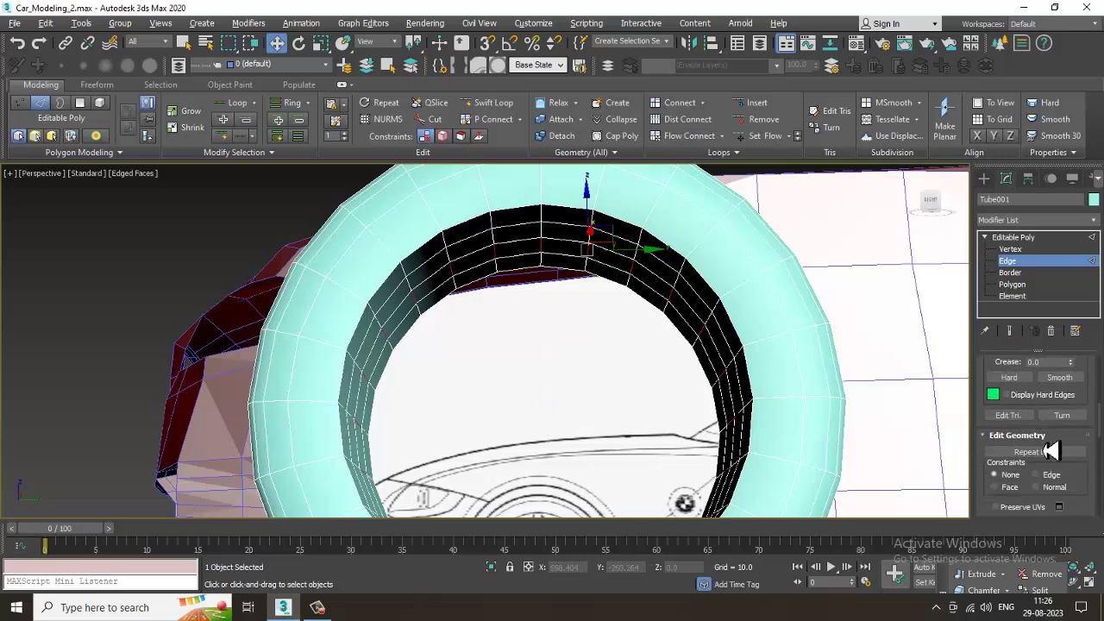
{"action": "left_click_drag", "start_coordinate": [993, 377], "coordinate": [983, 104]}
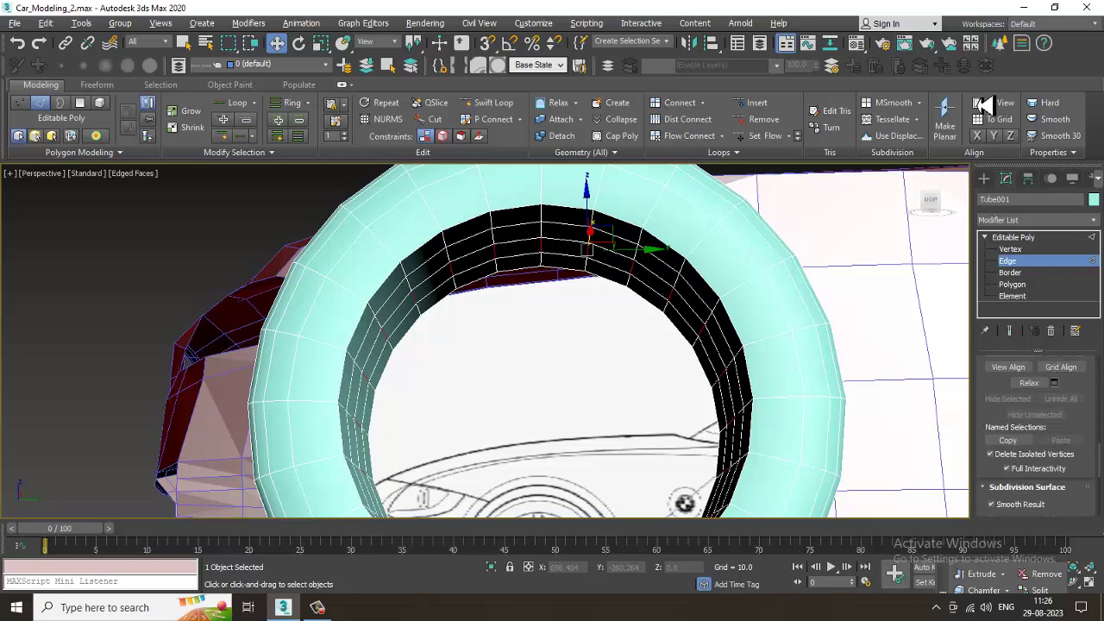
{"action": "middle_click_drag", "start_coordinate": [528, 292], "coordinate": [790, 338], "text": "alt"}
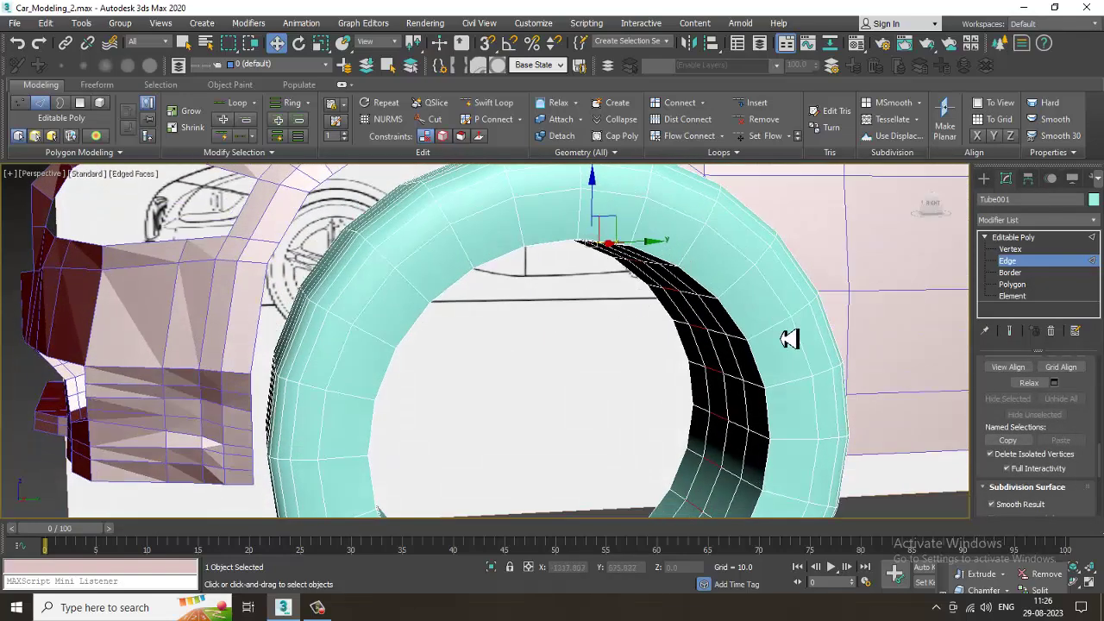
{"action": "scroll", "coordinate": [996, 399], "scroll_direction": "up", "scroll_amount": 10}
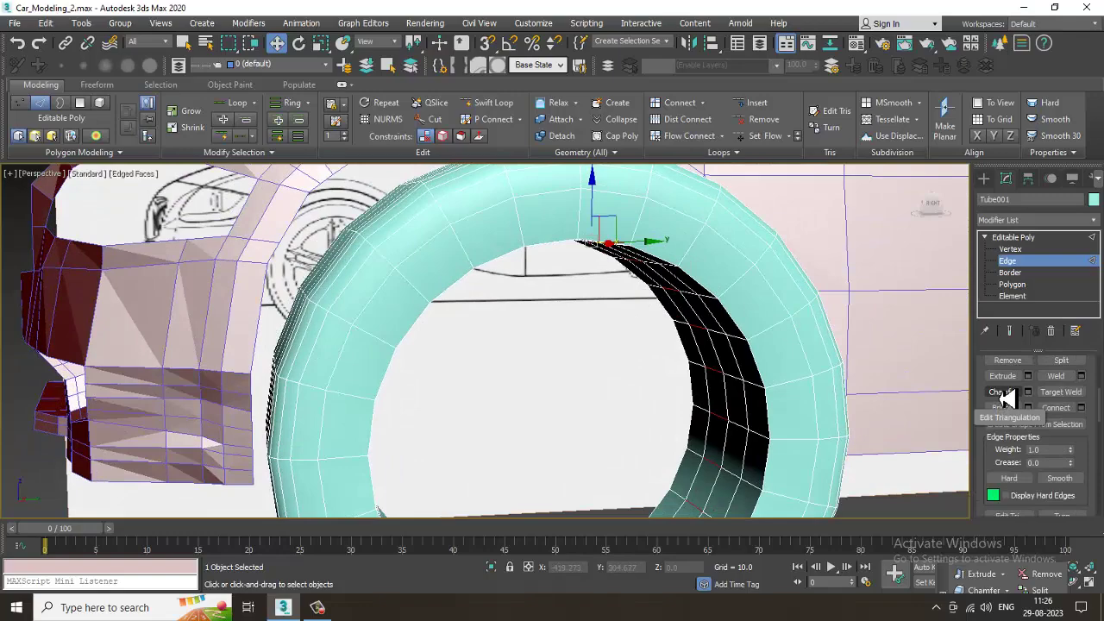
{"action": "scroll", "coordinate": [1014, 399], "scroll_direction": "up", "scroll_amount": 5}
{"action": "middle_click_drag", "start_coordinate": [958, 397], "coordinate": [509, 345], "text": "alt"}
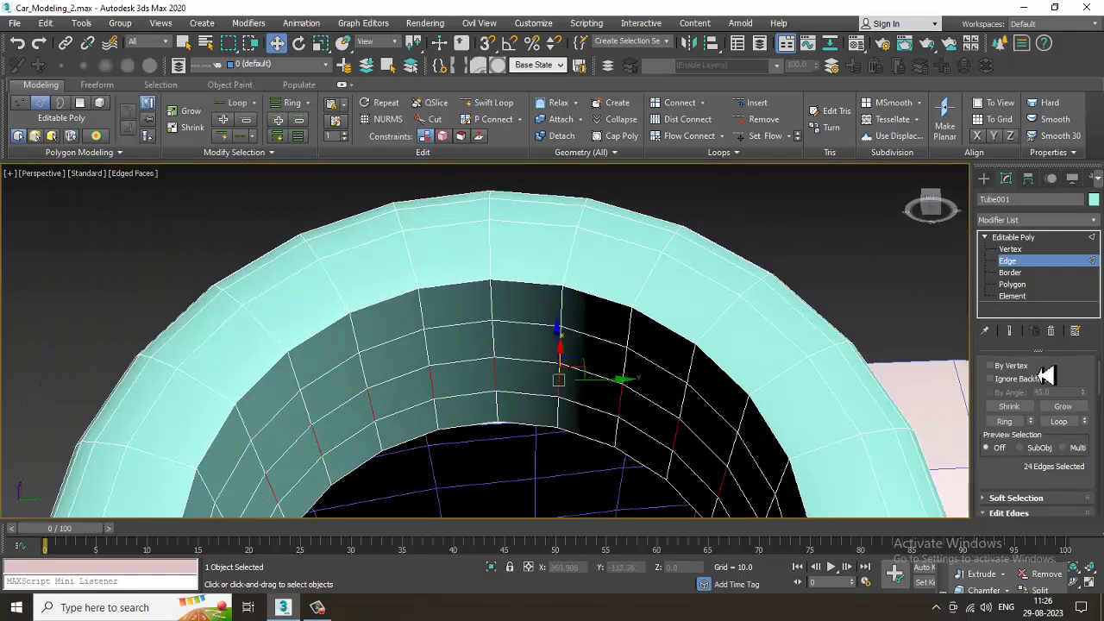
Step: Restart the polygon selection with only the two-by-two block at the highest part of the inner wall
{"action": "left_click", "coordinate": [1012, 284]}
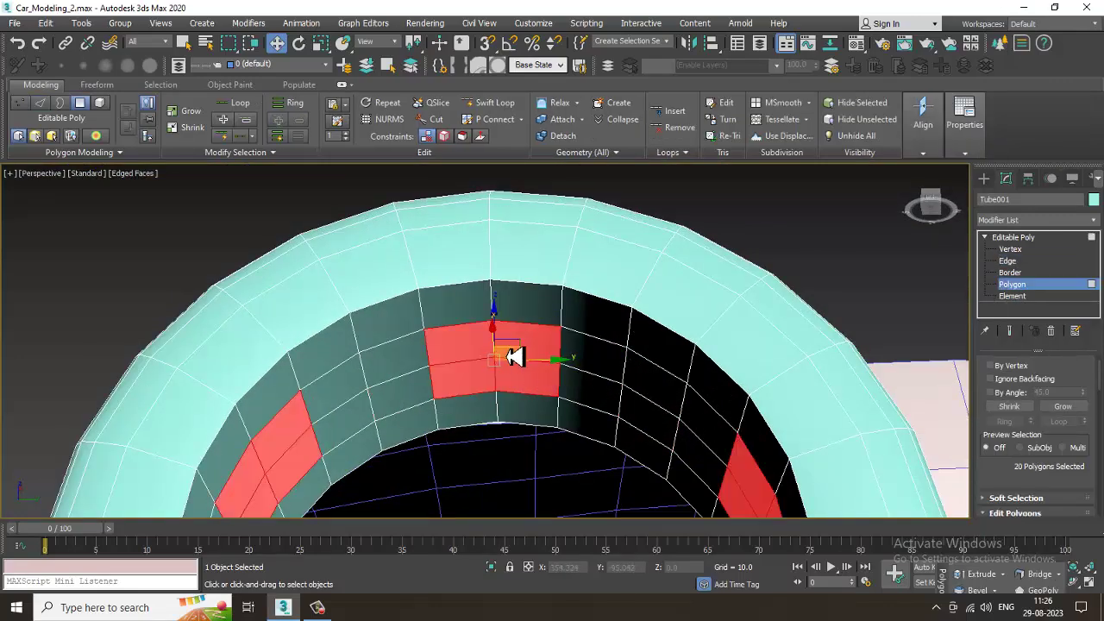
{"action": "left_click", "coordinate": [515, 358]}
{"action": "left_click", "coordinate": [486, 353], "text": "ctrl"}
{"action": "left_click", "coordinate": [486, 383], "text": "ctrl"}
{"action": "left_click", "coordinate": [505, 388], "text": "ctrl"}
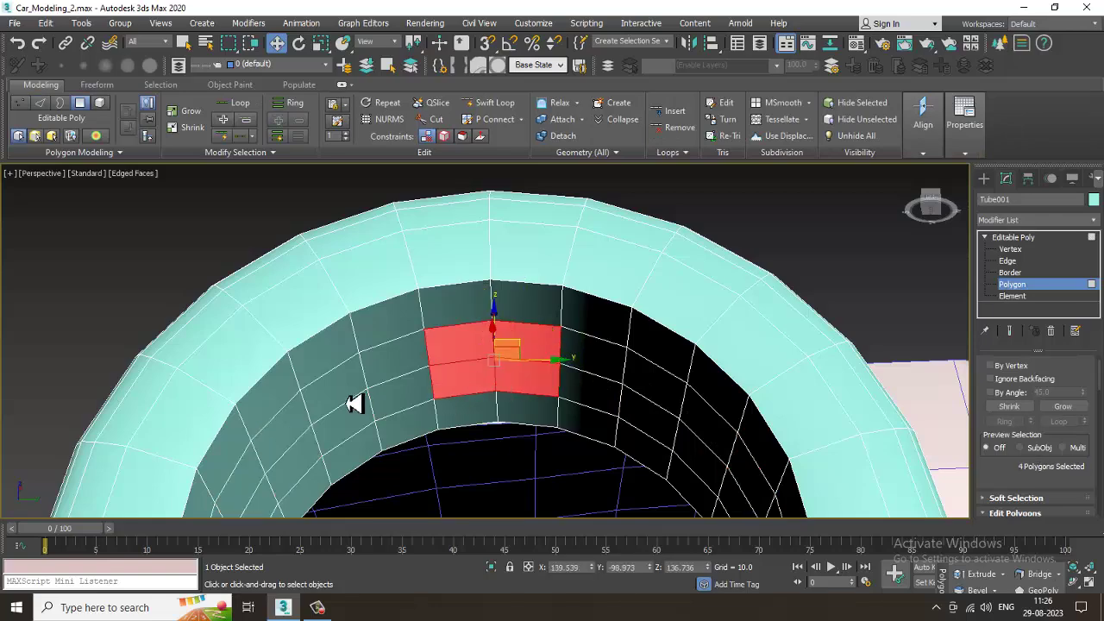
Step: Add a two-by-two polygon block on each side of the uppermost block, leaving two segments between blocks
{"action": "left_click", "coordinate": [294, 434], "text": "ctrl"}
{"action": "left_click", "coordinate": [300, 461], "text": "ctrl"}
{"action": "middle_click_drag", "start_coordinate": [303, 451], "coordinate": [404, 348], "text": "alt"}
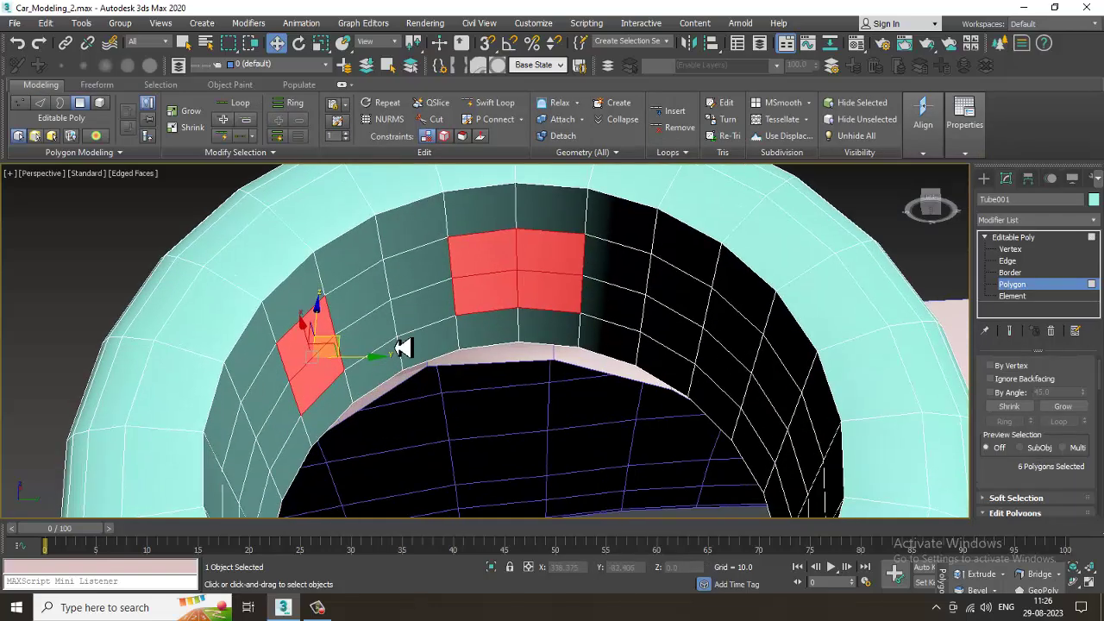
{"action": "left_click", "coordinate": [263, 412], "text": "ctrl"}
{"action": "left_click", "coordinate": [283, 432], "text": "ctrl"}
{"action": "left_click", "coordinate": [743, 347], "text": "ctrl"}
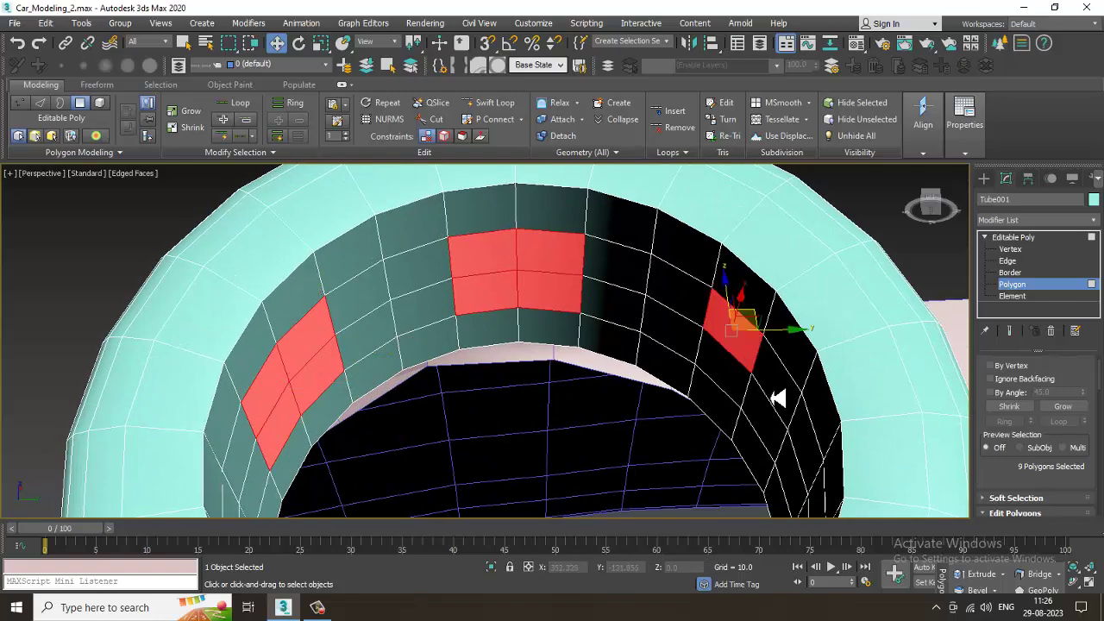
{"action": "left_click", "coordinate": [773, 397], "text": "ctrl"}
{"action": "left_click", "coordinate": [761, 422], "text": "ctrl"}
{"action": "left_click", "coordinate": [728, 396], "text": "ctrl"}
Step: Add two more two-by-two blocks, one on the inner wall's lower rear and one at its lowest part, keeping two-segment gaps
{"action": "middle_click_drag", "start_coordinate": [770, 414], "coordinate": [657, 451]}
{"action": "left_click", "coordinate": [749, 444], "text": "ctrl"}
{"action": "left_click", "coordinate": [727, 447], "text": "ctrl"}
{"action": "left_click", "coordinate": [721, 486], "text": "ctrl"}
{"action": "left_click", "coordinate": [702, 484], "text": "ctrl"}
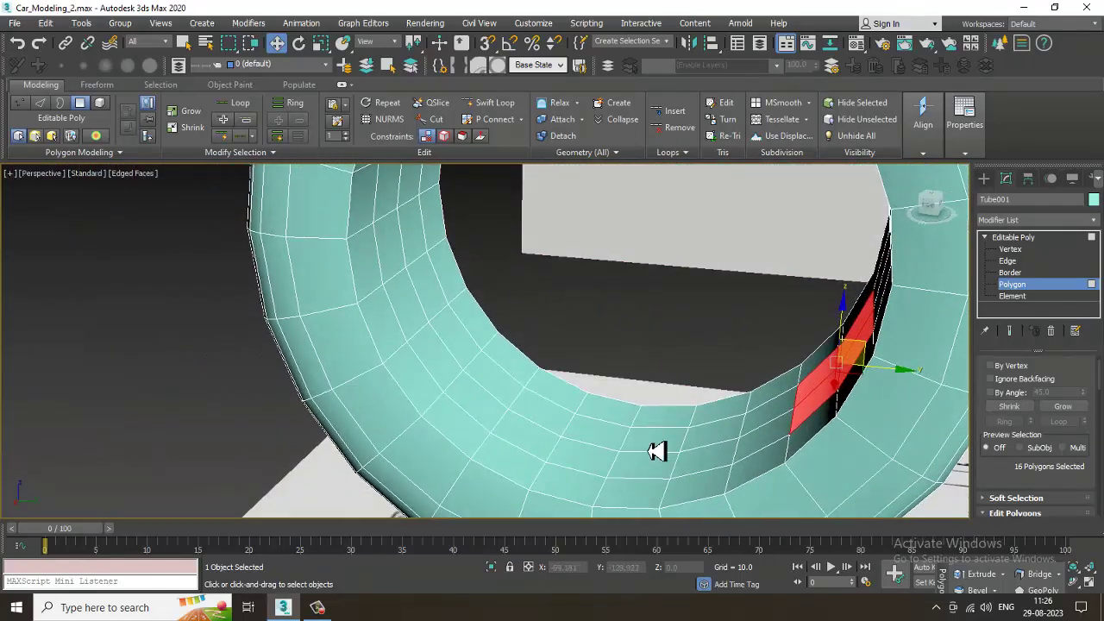
{"action": "left_click", "coordinate": [663, 466], "text": "ctrl"}
{"action": "left_click", "coordinate": [671, 445], "text": "ctrl"}
{"action": "left_click", "coordinate": [596, 466], "text": "ctrl"}
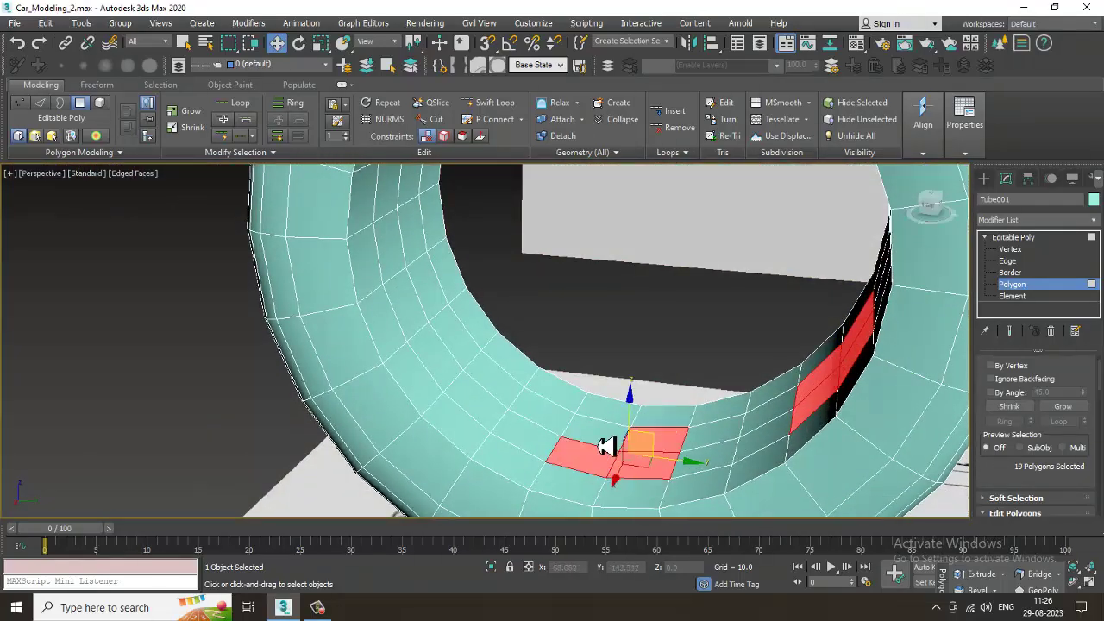
{"action": "left_click", "coordinate": [599, 442], "text": "ctrl"}
Step: Add the sixth two-by-two polygon block on the inner wall's lower front, undoing a wrong pick along the way
{"action": "left_click", "coordinate": [446, 375], "text": "ctrl"}
{"action": "left_click", "coordinate": [459, 350], "text": "ctrl"}
{"action": "left_click", "coordinate": [417, 320], "text": "ctrl"}
{"action": "left_click_drag", "start_coordinate": [429, 334], "coordinate": [430, 331], "text": "ctrl"}
{"action": "left_click", "coordinate": [437, 309], "text": "ctrl"}
{"action": "key", "text": "ctrl+z"}
{"action": "left_click", "coordinate": [447, 312], "text": "ctrl"}
{"action": "middle_click_drag", "start_coordinate": [451, 314], "coordinate": [614, 255], "text": "alt"}
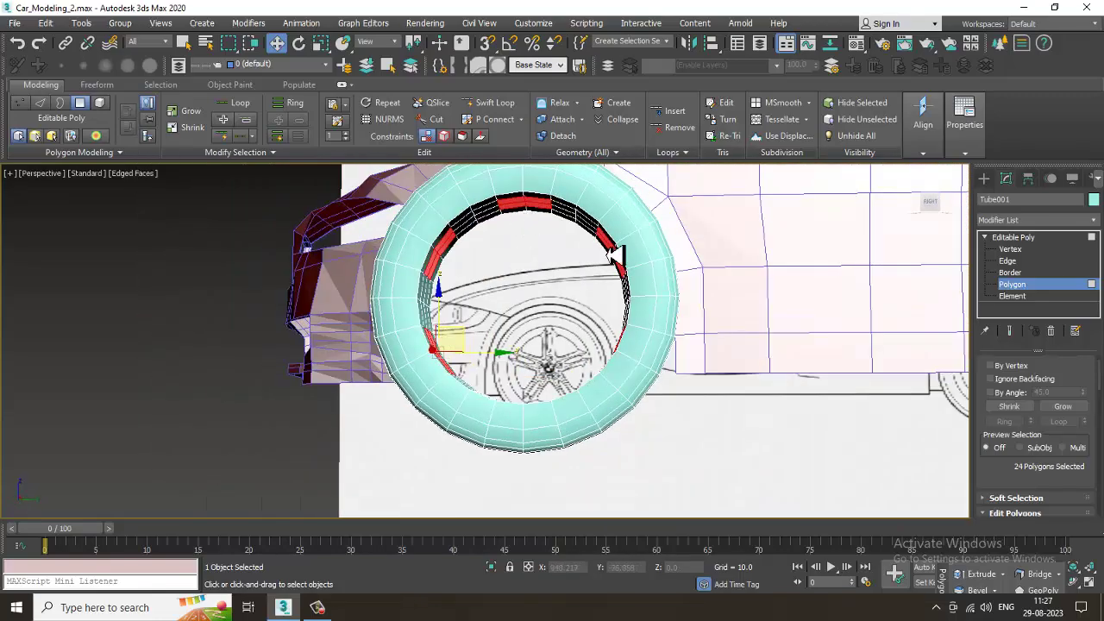
Step: Extrude the six selected polygon blocks inward by about 14.1 to form the wheel's spokes
{"action": "middle_click_drag", "start_coordinate": [616, 340], "coordinate": [601, 360], "text": "alt"}
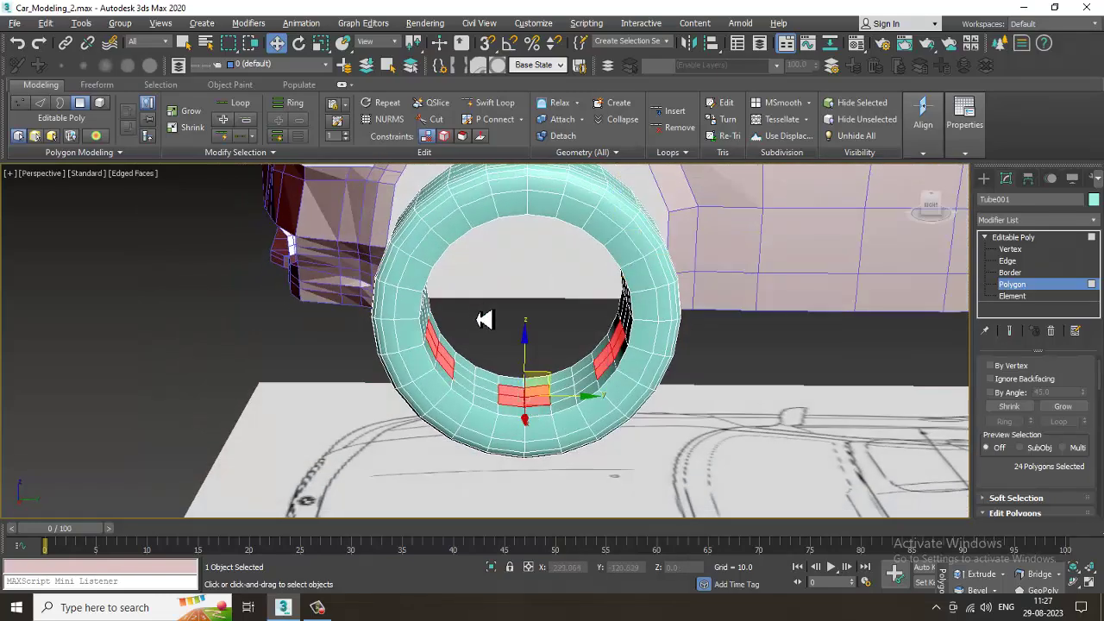
{"action": "middle_click_drag", "start_coordinate": [484, 320], "coordinate": [512, 308], "text": "alt"}
{"action": "key", "text": "alt+w"}
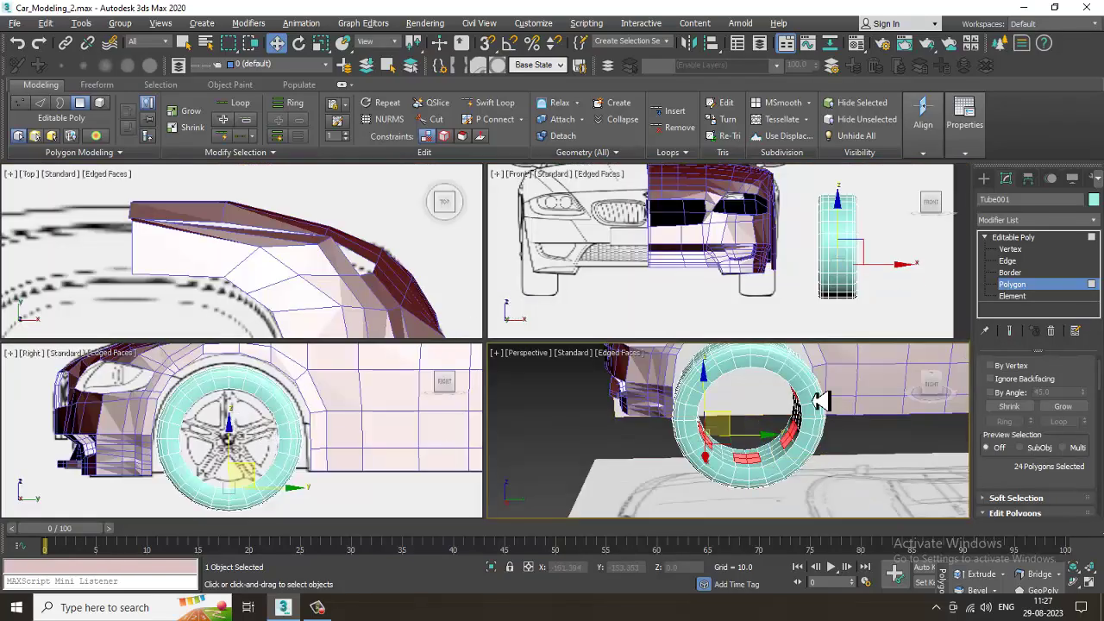
{"action": "key", "text": "alt+w"}
{"action": "middle_click_drag", "start_coordinate": [794, 404], "coordinate": [597, 340], "text": "alt"}
{"action": "middle_click_drag", "start_coordinate": [444, 313], "coordinate": [466, 339], "text": "alt"}
{"action": "scroll", "coordinate": [1007, 516], "scroll_direction": "down", "scroll_amount": 3}
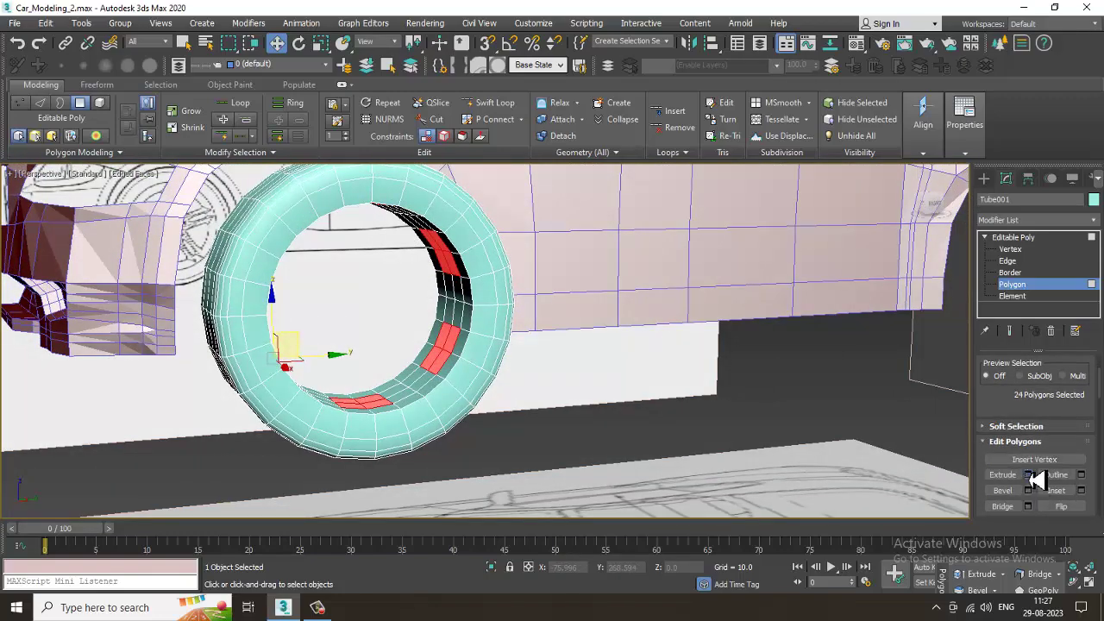
{"action": "left_click", "coordinate": [1028, 476]}
{"action": "middle_click_drag", "start_coordinate": [599, 426], "coordinate": [549, 370], "text": "alt"}
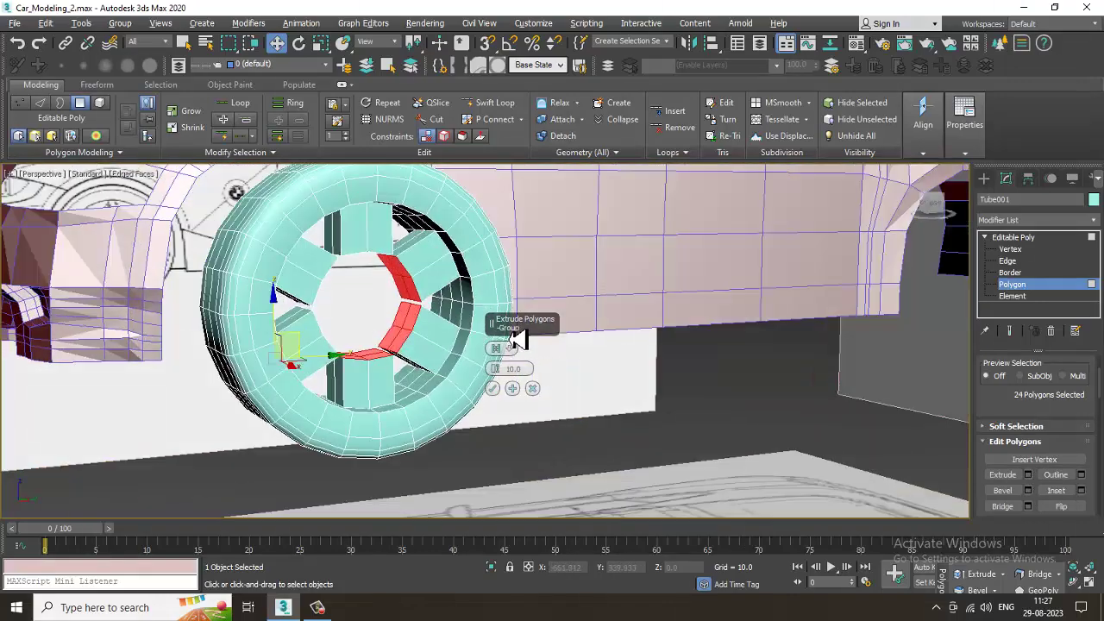
{"action": "scroll", "coordinate": [518, 345], "scroll_direction": "up", "scroll_amount": 5}
{"action": "scroll", "coordinate": [604, 367], "scroll_direction": "down", "scroll_amount": 8}
{"action": "scroll", "coordinate": [599, 339], "scroll_direction": "up", "scroll_amount": 4}
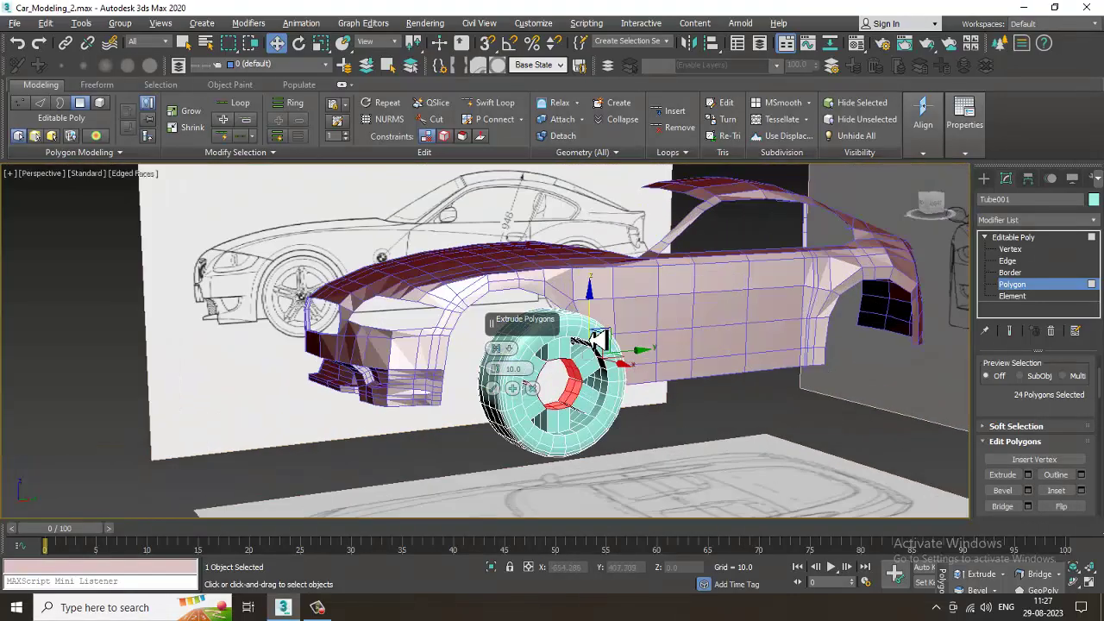
{"action": "scroll", "coordinate": [599, 339], "scroll_direction": "up", "scroll_amount": 6}
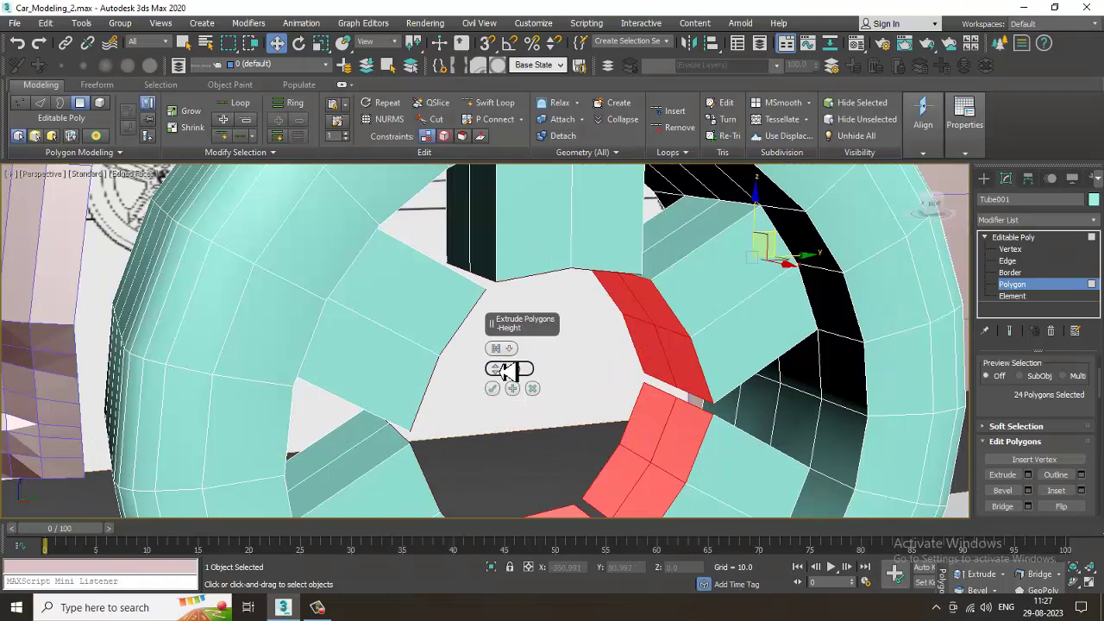
{"action": "left_click_drag", "start_coordinate": [504, 371], "coordinate": [496, 354]}
Step: Compare the spokes with the blueprint wheel, fine-tune the extrusion height so their inner ends surround a small hub opening, and accept it
{"action": "scroll", "coordinate": [495, 354], "scroll_direction": "down", "scroll_amount": 5}
{"action": "key", "text": "alt+w"}
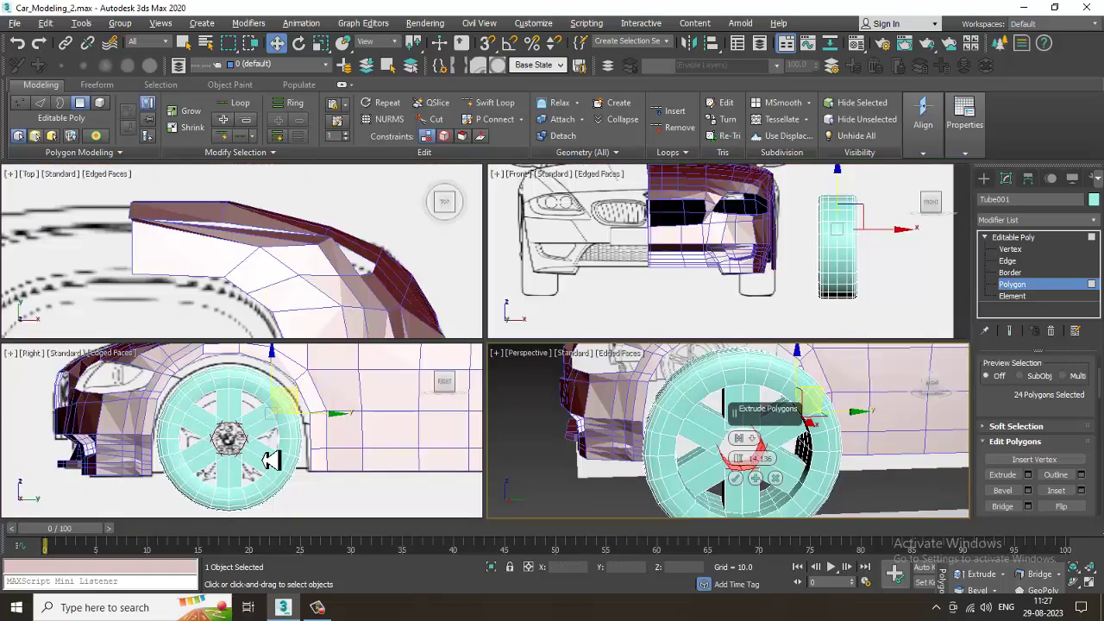
{"action": "scroll", "coordinate": [300, 429], "scroll_direction": "down", "scroll_amount": 2}
{"action": "middle_click_drag", "start_coordinate": [740, 456], "coordinate": [724, 448]}
{"action": "key", "text": "alt+w"}
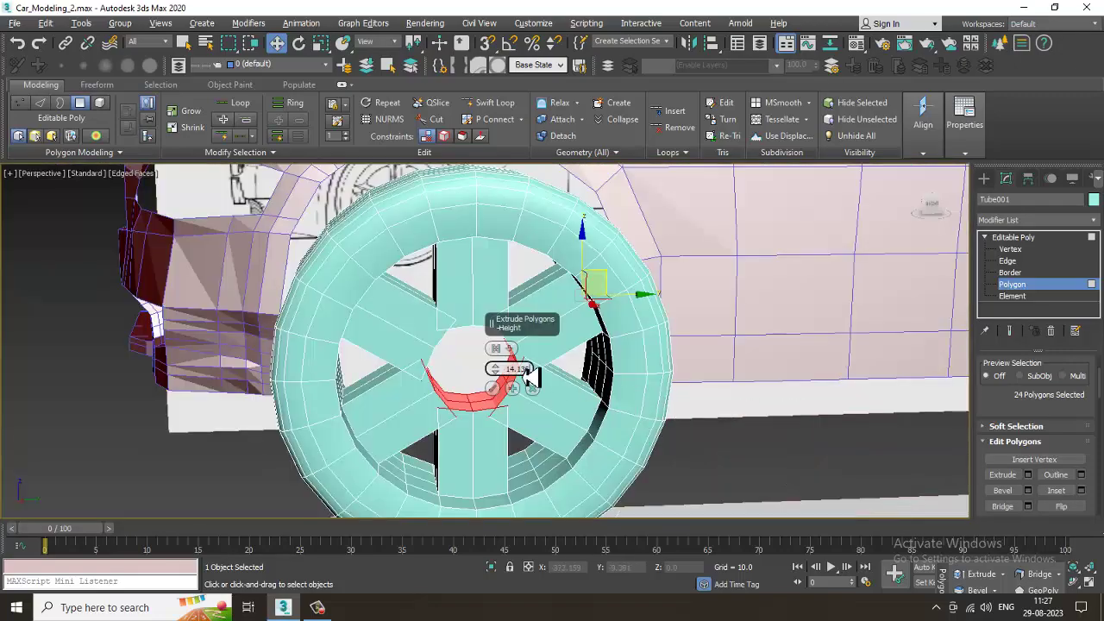
{"action": "middle_click_drag", "start_coordinate": [614, 359], "coordinate": [494, 375], "text": "alt"}
{"action": "left_click_drag", "start_coordinate": [499, 371], "coordinate": [497, 370]}
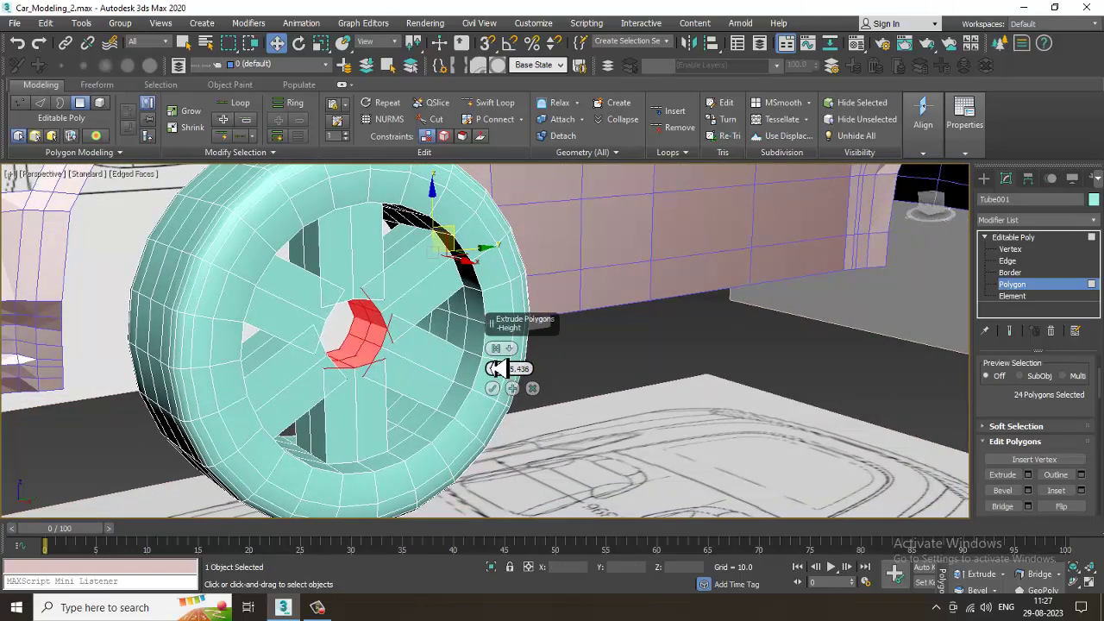
{"action": "middle_click_drag", "start_coordinate": [491, 367], "coordinate": [499, 368], "text": "alt"}
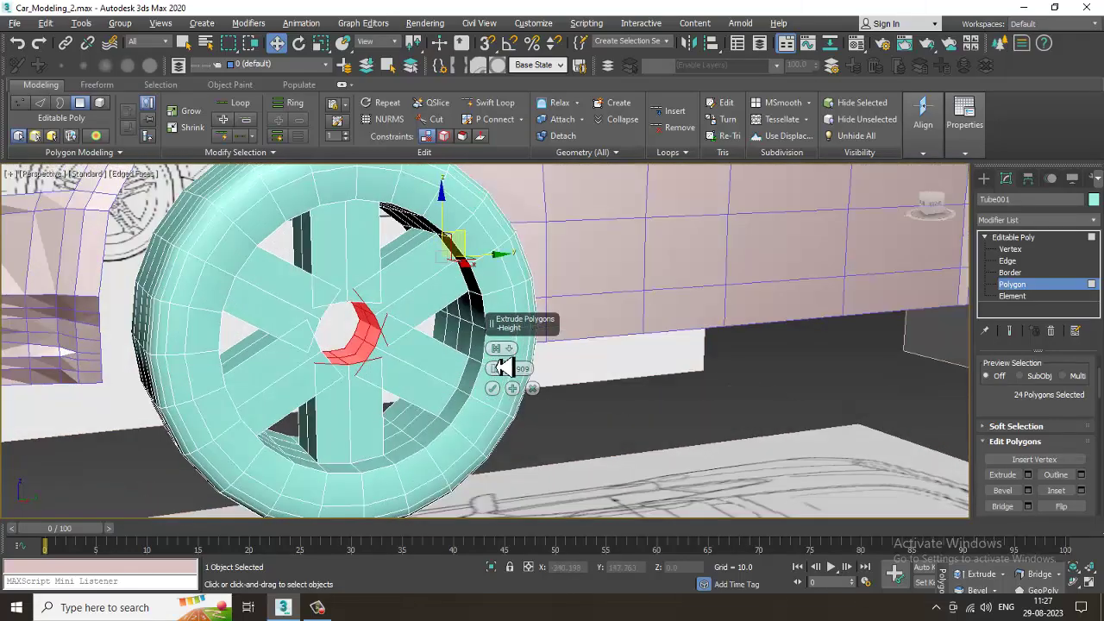
{"action": "left_click", "coordinate": [492, 389]}
Step: Delete the selected end polygons of the six extruded spokes around the hub opening
{"action": "scroll", "coordinate": [476, 373], "scroll_direction": "up", "scroll_amount": 5}
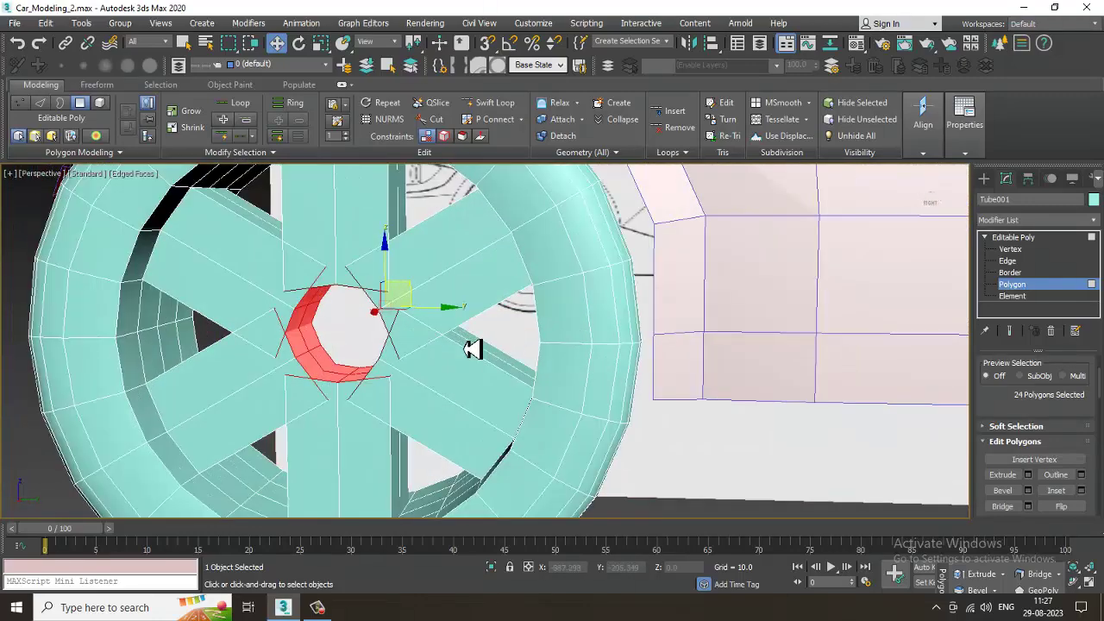
{"action": "key", "text": "Delete"}
{"action": "middle_click_drag", "start_coordinate": [434, 322], "coordinate": [387, 360]}
Step: Try to join neighbouring spokes around the hub opening by target-welding each pair of adjacent outer-face corner vertices
{"action": "key", "text": "1"}
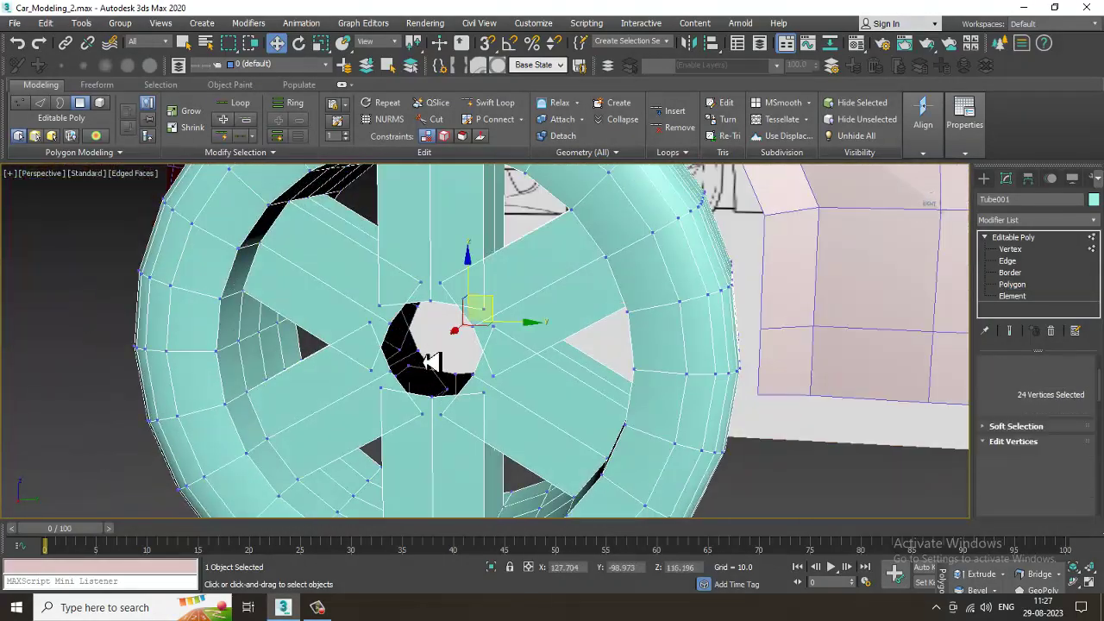
{"action": "scroll", "coordinate": [429, 389], "scroll_direction": "up", "scroll_amount": 4}
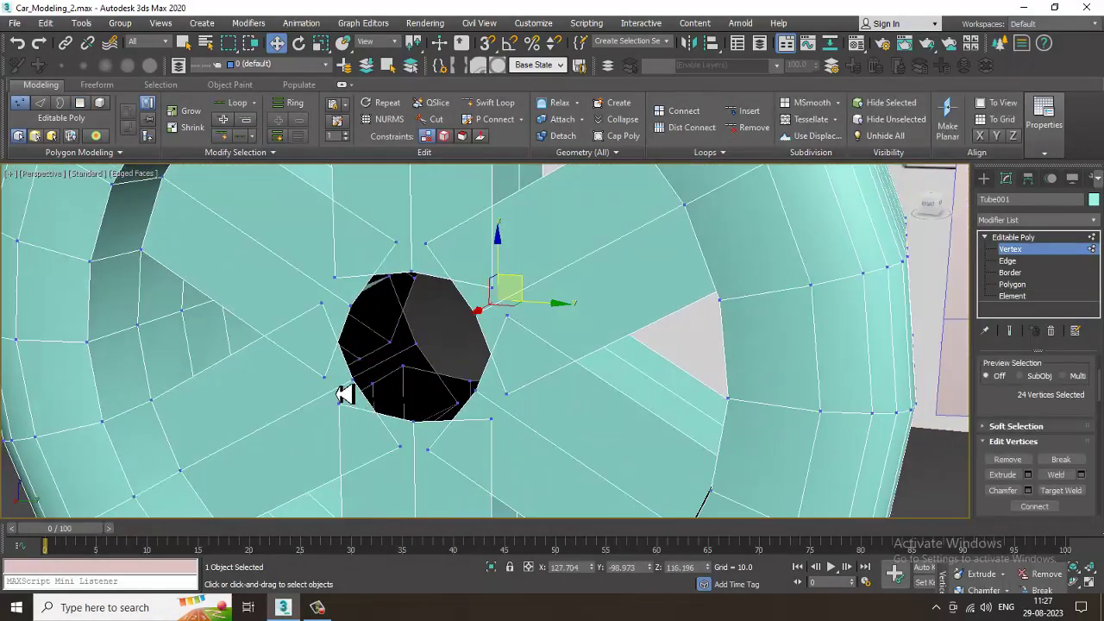
{"action": "left_click", "coordinate": [324, 381]}
{"action": "right_click", "coordinate": [324, 380]}
{"action": "left_click", "coordinate": [316, 469]}
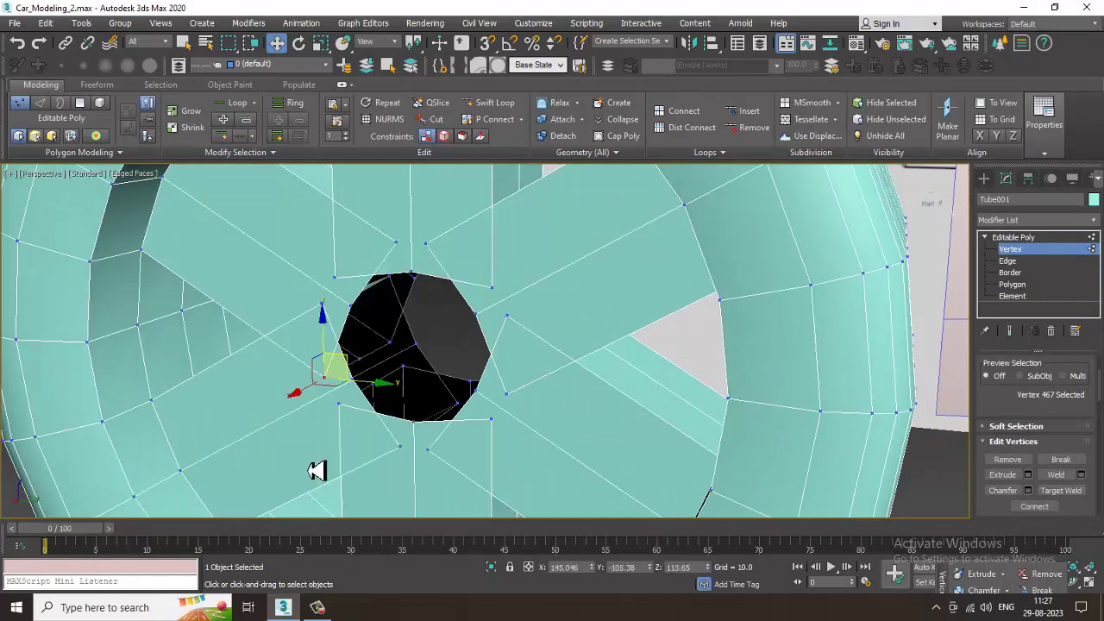
{"action": "left_click", "coordinate": [323, 302]}
{"action": "middle_click_drag", "start_coordinate": [362, 402], "coordinate": [378, 430], "text": "alt"}
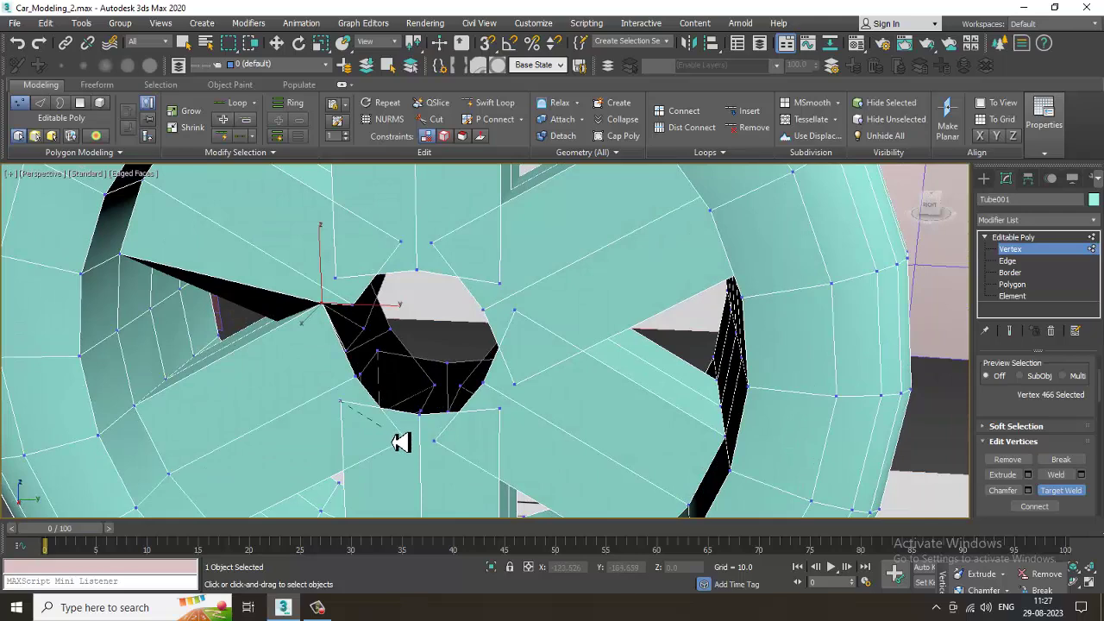
{"action": "left_click", "coordinate": [405, 440]}
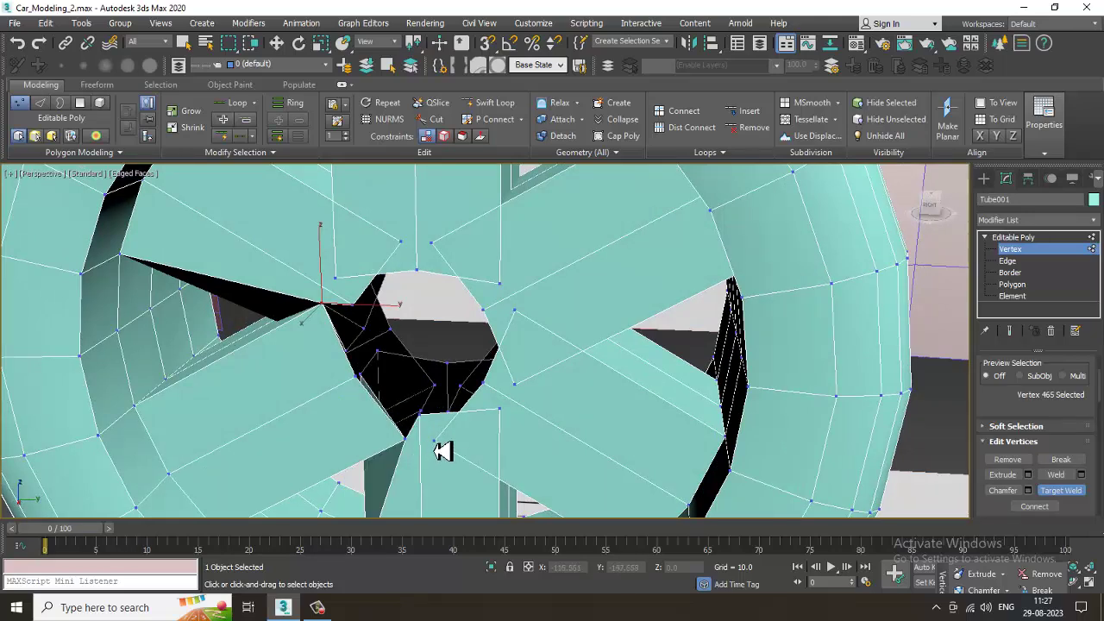
{"action": "left_click", "coordinate": [500, 412]}
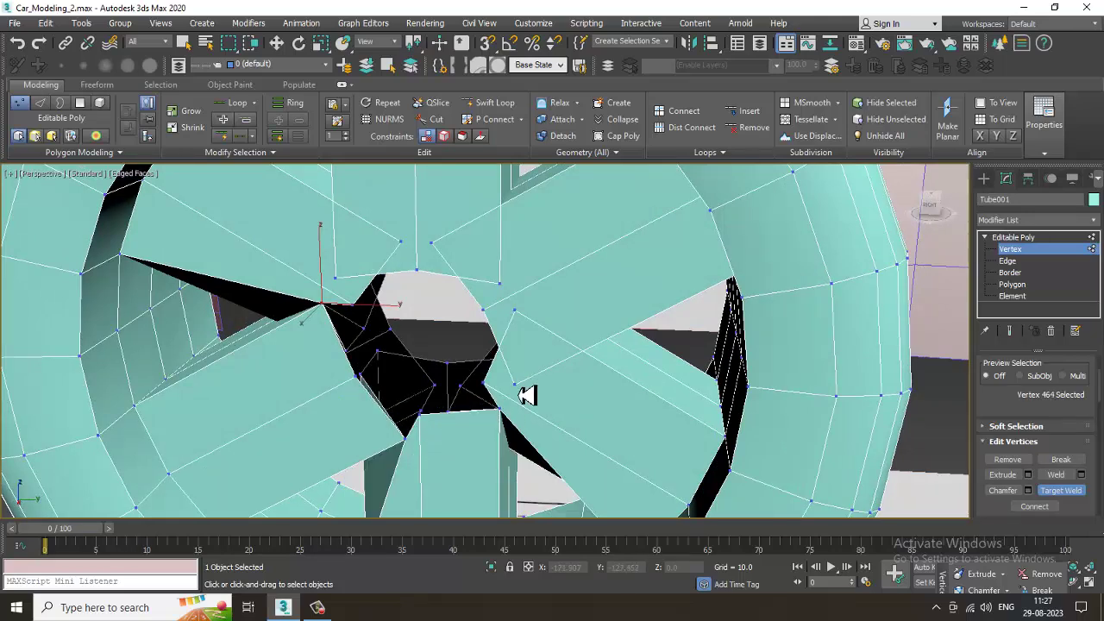
{"action": "left_click", "coordinate": [516, 311]}
{"action": "mouse_move", "coordinate": [544, 308]}
{"action": "middle_mouse_down", "text": "alt"}
{"action": "mouse_move", "coordinate": [566, 301]}
{"action": "mouse_move", "coordinate": [526, 319]}
{"action": "middle_mouse_up", "text": "alt"}
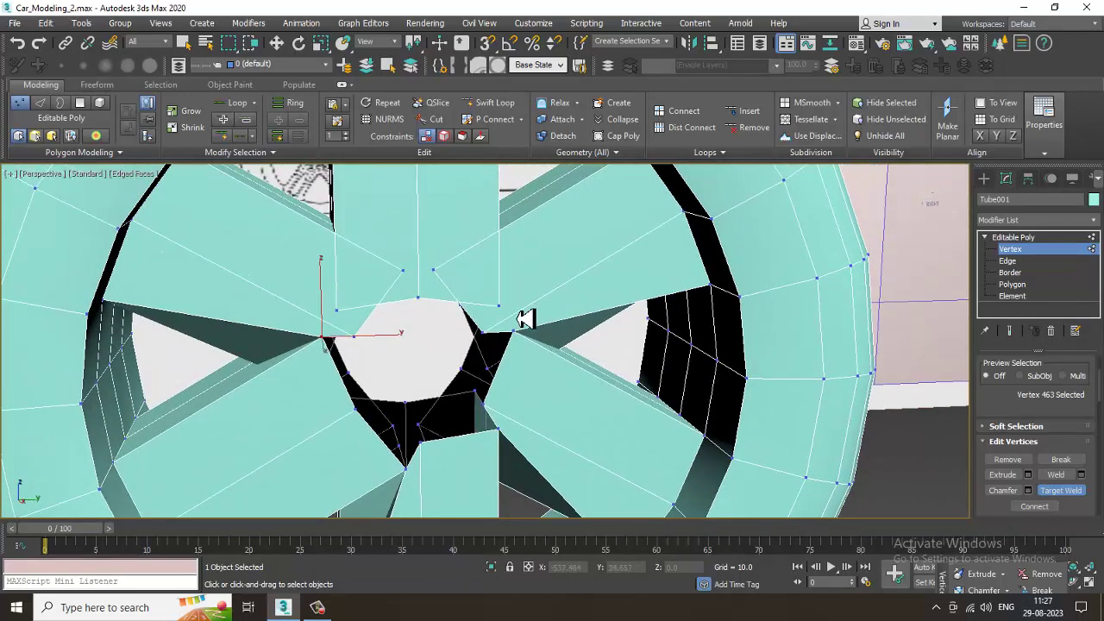
{"action": "left_click", "coordinate": [435, 273]}
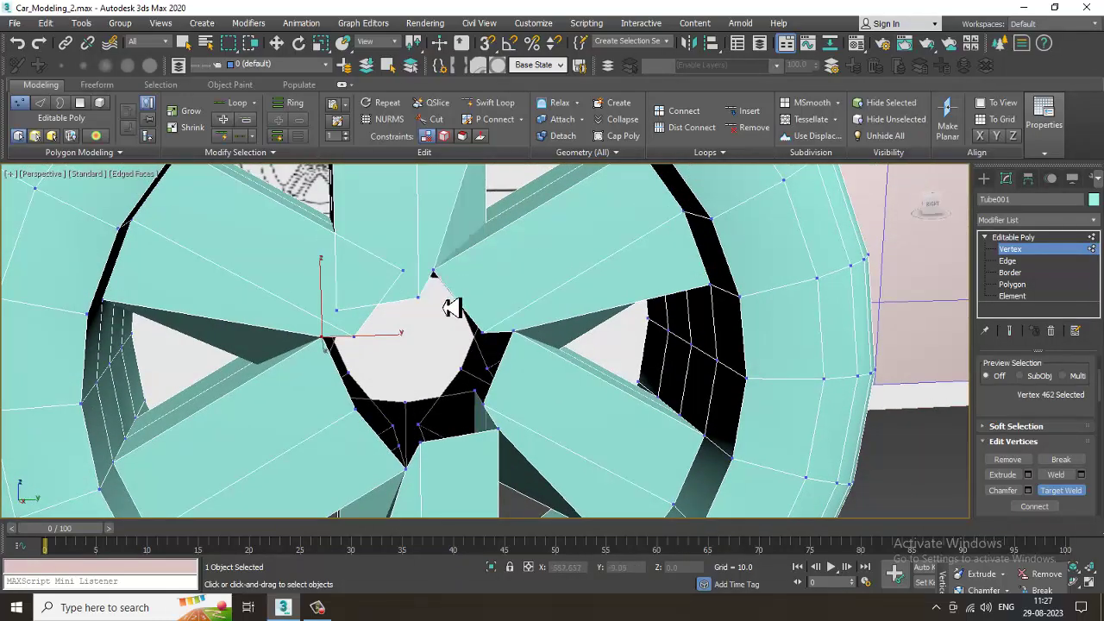
{"action": "left_click", "coordinate": [344, 325]}
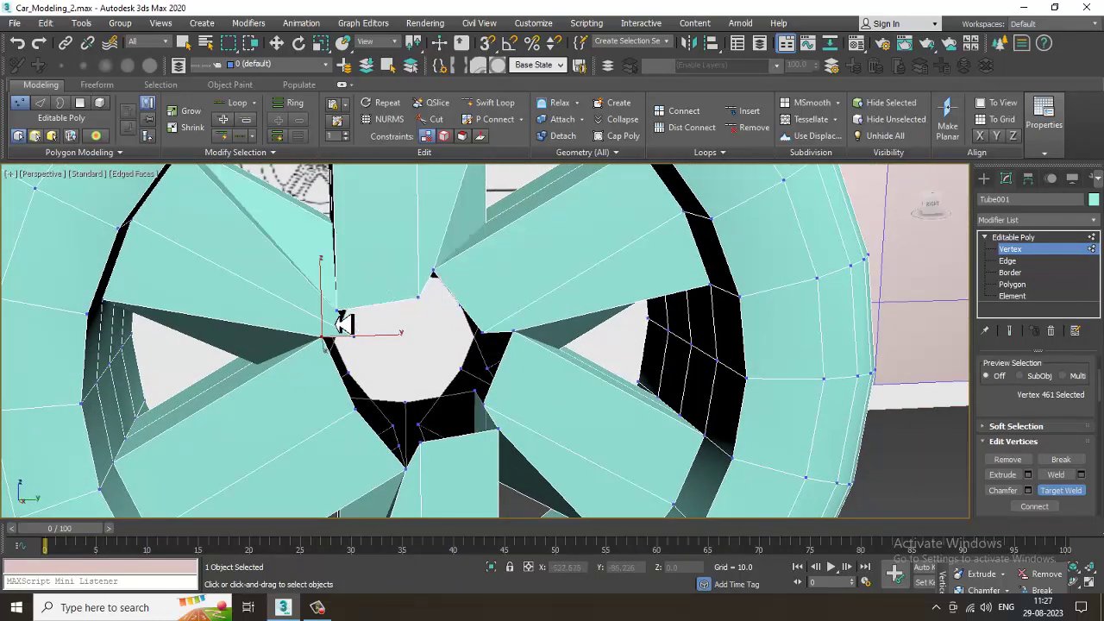
Step: Undo the vertex welds, the end polygon deletion and the spoke extrusion, back to the plain tube
{"action": "scroll", "coordinate": [354, 319], "scroll_direction": "down", "scroll_amount": 5}
{"action": "scroll", "coordinate": [371, 321], "scroll_direction": "up", "scroll_amount": 3}
{"action": "middle_click_drag", "start_coordinate": [385, 325], "coordinate": [481, 374], "text": "alt"}
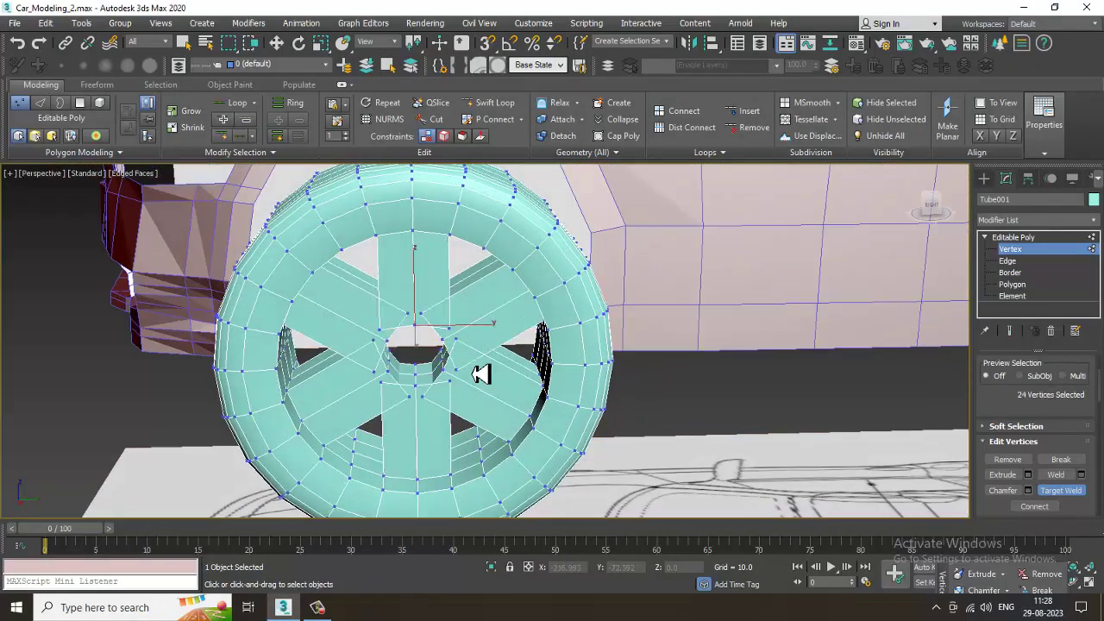
{"action": "key", "text": "Delete"}
Step: Return to the six selected polygon blocks on the inner wall and inset them slightly
{"action": "middle_click_drag", "start_coordinate": [511, 378], "coordinate": [603, 392], "text": "alt"}
{"action": "left_click", "coordinate": [1023, 285]}
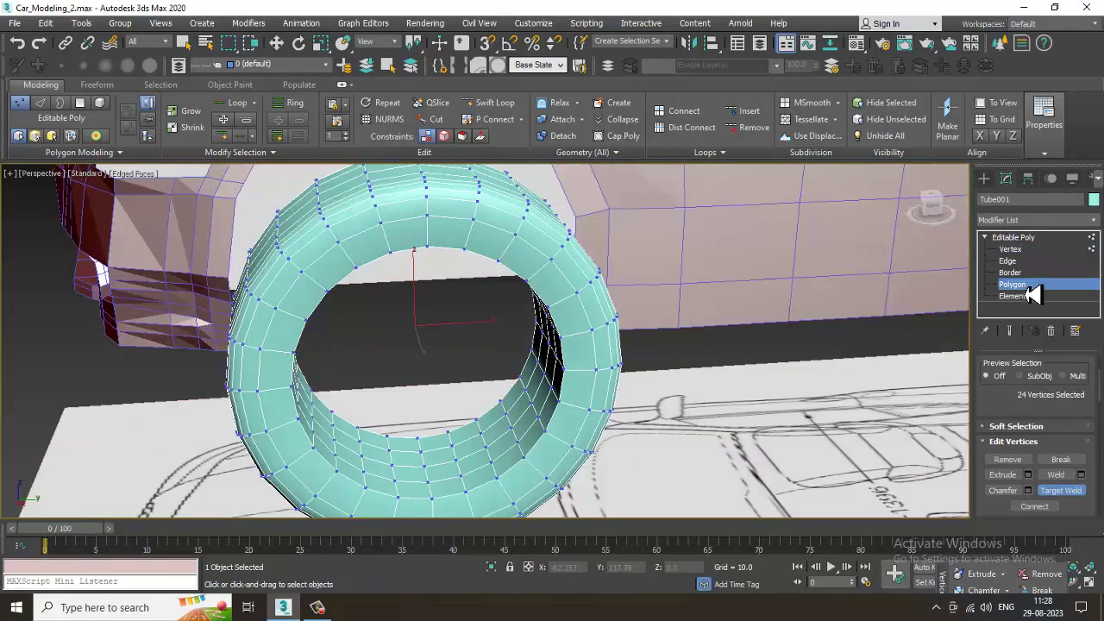
{"action": "middle_click_drag", "start_coordinate": [428, 362], "coordinate": [445, 352], "text": "alt"}
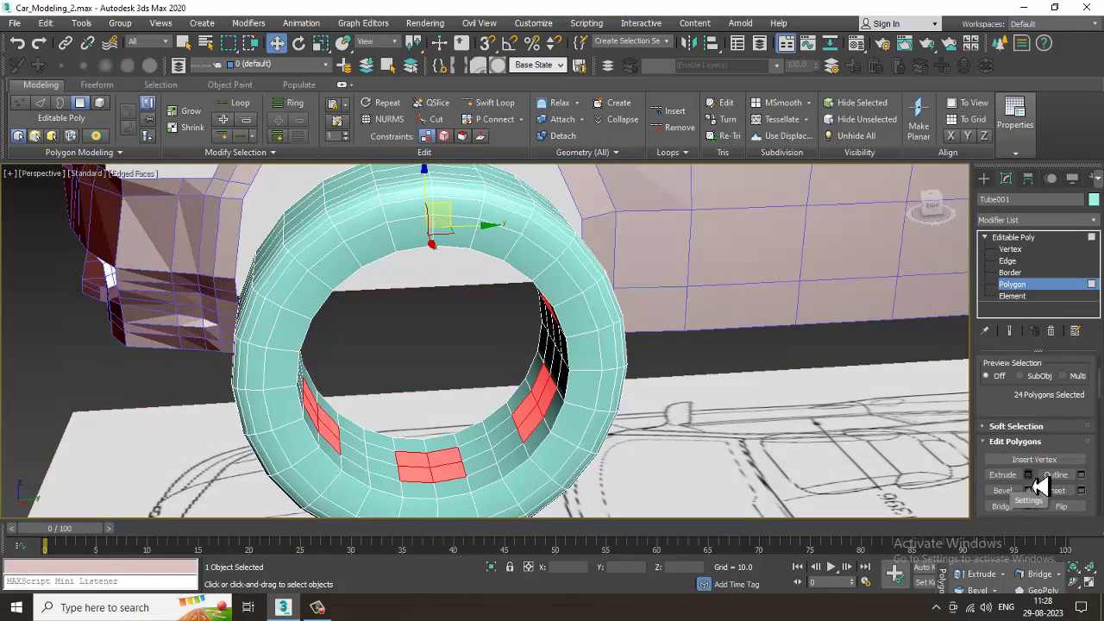
{"action": "middle_click_drag", "start_coordinate": [640, 427], "coordinate": [597, 389], "text": "alt"}
{"action": "scroll", "coordinate": [595, 389], "scroll_direction": "up", "scroll_amount": 3}
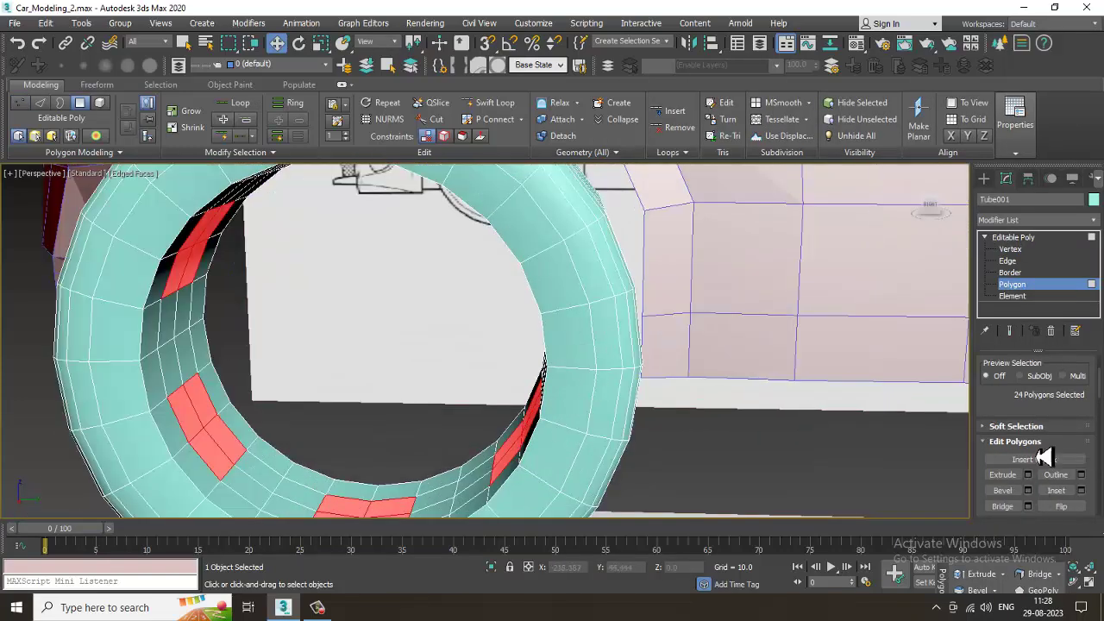
{"action": "left_click", "coordinate": [1081, 490]}
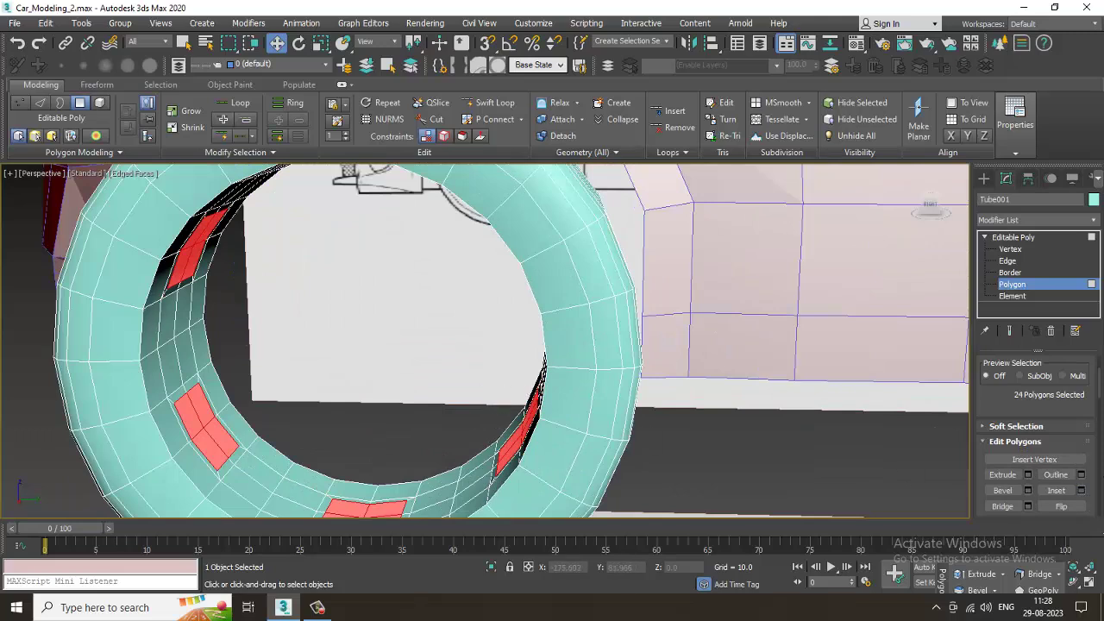
Step: Bevel the six inset blocks a short way inward so that each forms a tapered spoke base
{"action": "left_click", "coordinate": [1028, 490]}
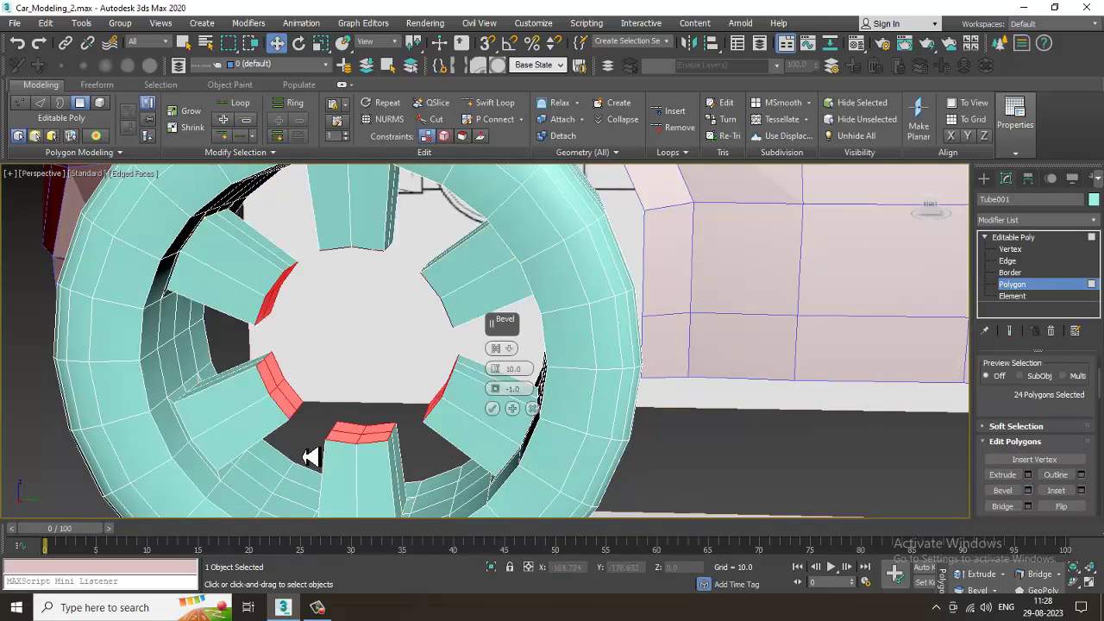
{"action": "left_click_drag", "start_coordinate": [499, 386], "coordinate": [528, 429]}
{"action": "left_click", "coordinate": [493, 409]}
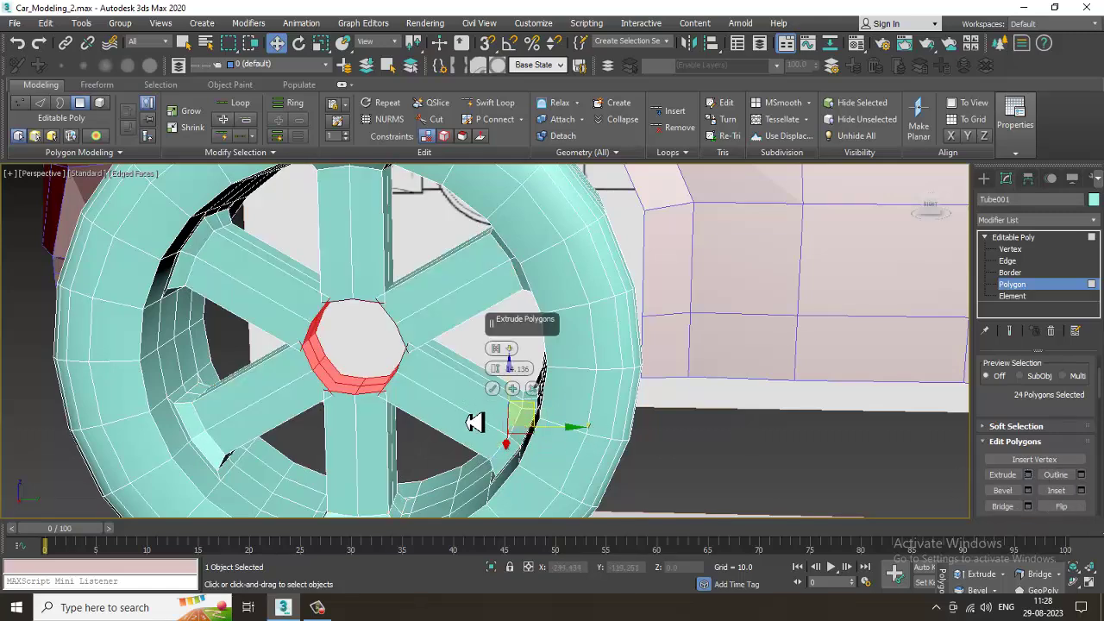
Step: Extrude the beveled faces inward until the six spokes meet around the hub opening, and delete their end polygons
{"action": "left_click_drag", "start_coordinate": [502, 386], "coordinate": [523, 390]}
{"action": "left_click", "coordinate": [491, 389]}
{"action": "scroll", "coordinate": [496, 396], "scroll_direction": "down", "scroll_amount": 6}
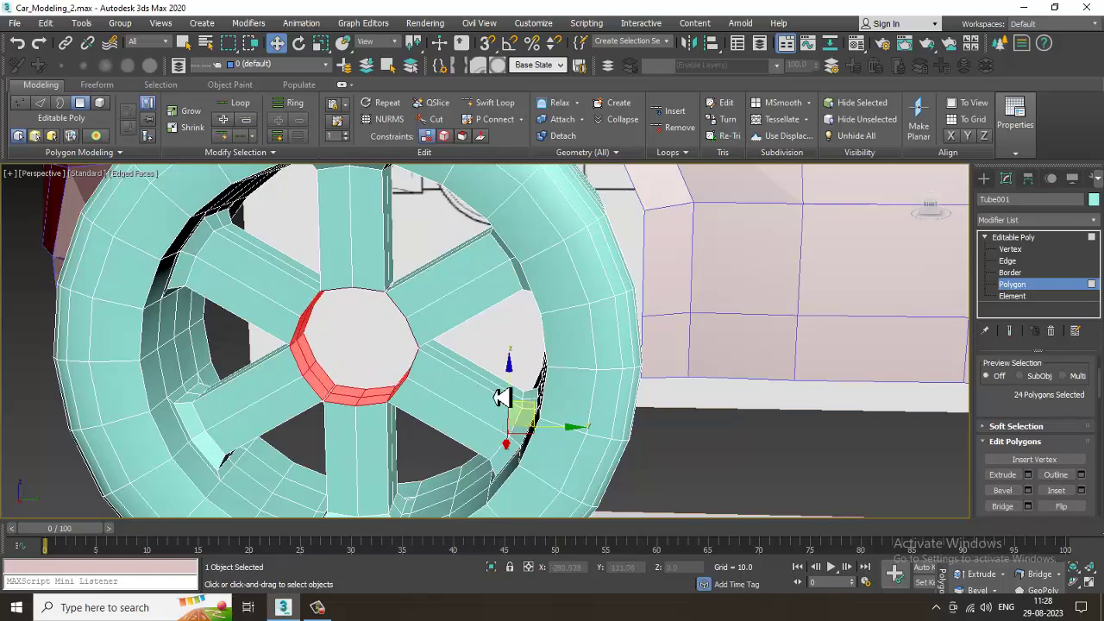
{"action": "scroll", "coordinate": [471, 354], "scroll_direction": "up", "scroll_amount": 8}
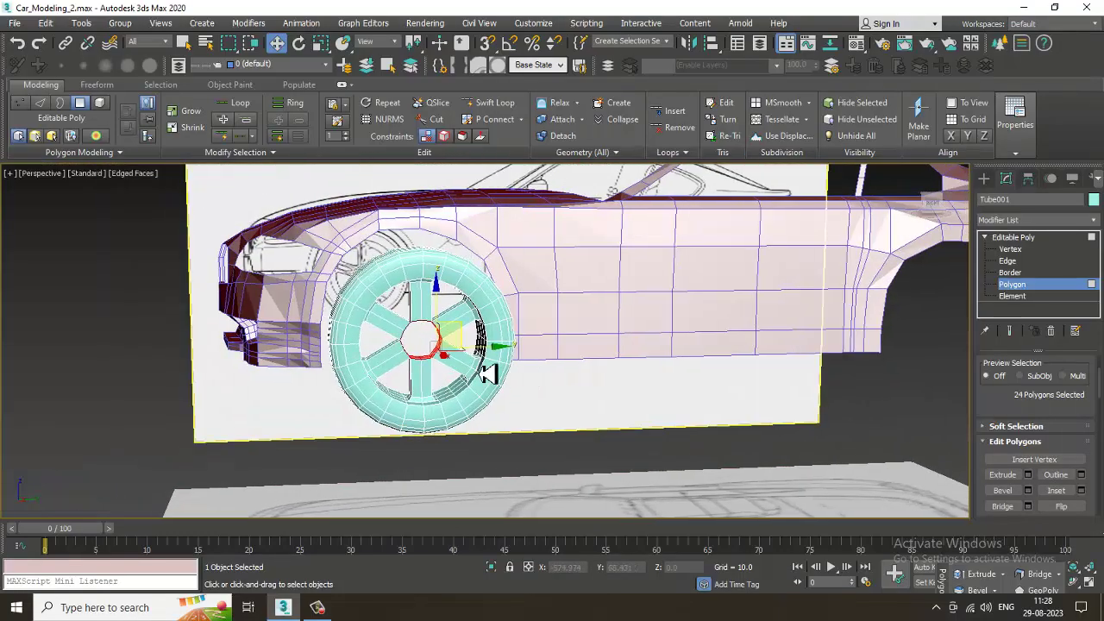
{"action": "key", "text": "Delete"}
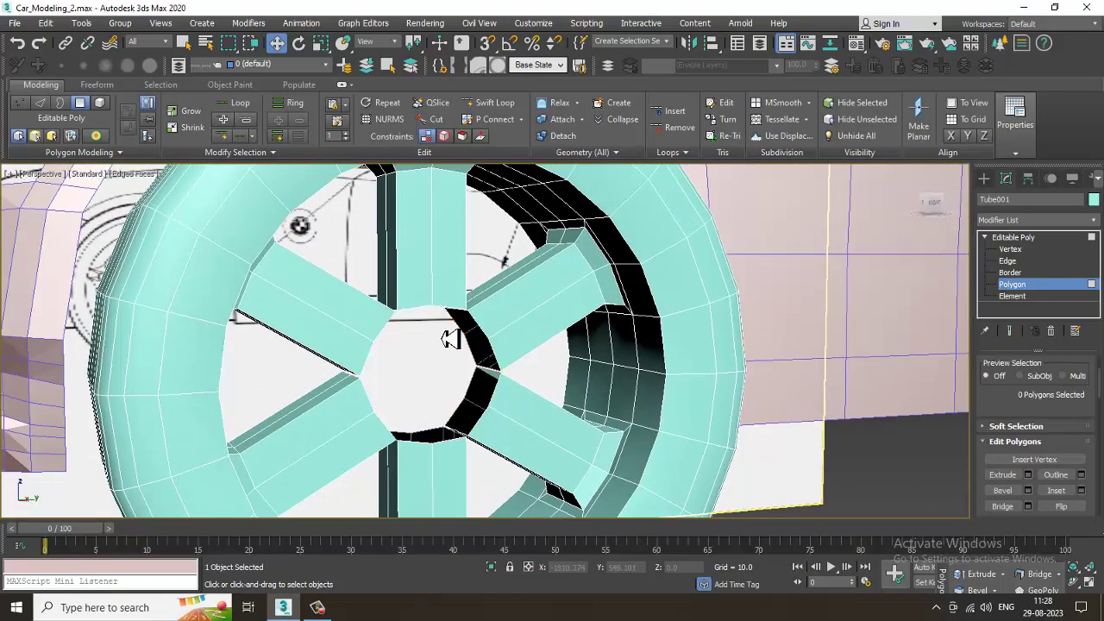
Step: Weld the corner vertex pair between the uppermost spoke and its rear neighbour with a weld threshold of 395.523
{"action": "scroll", "coordinate": [449, 328], "scroll_direction": "up", "scroll_amount": 2}
{"action": "scroll", "coordinate": [449, 319], "scroll_direction": "down", "scroll_amount": 3}
{"action": "middle_click_drag", "start_coordinate": [528, 339], "coordinate": [552, 303], "text": "alt"}
{"action": "scroll", "coordinate": [533, 301], "scroll_direction": "up", "scroll_amount": 4}
{"action": "key", "text": "1"}
{"action": "scroll", "coordinate": [522, 303], "scroll_direction": "up", "scroll_amount": 2}
{"action": "left_click", "coordinate": [564, 300]}
{"action": "right_click", "coordinate": [562, 307]}
{"action": "left_click", "coordinate": [520, 390]}
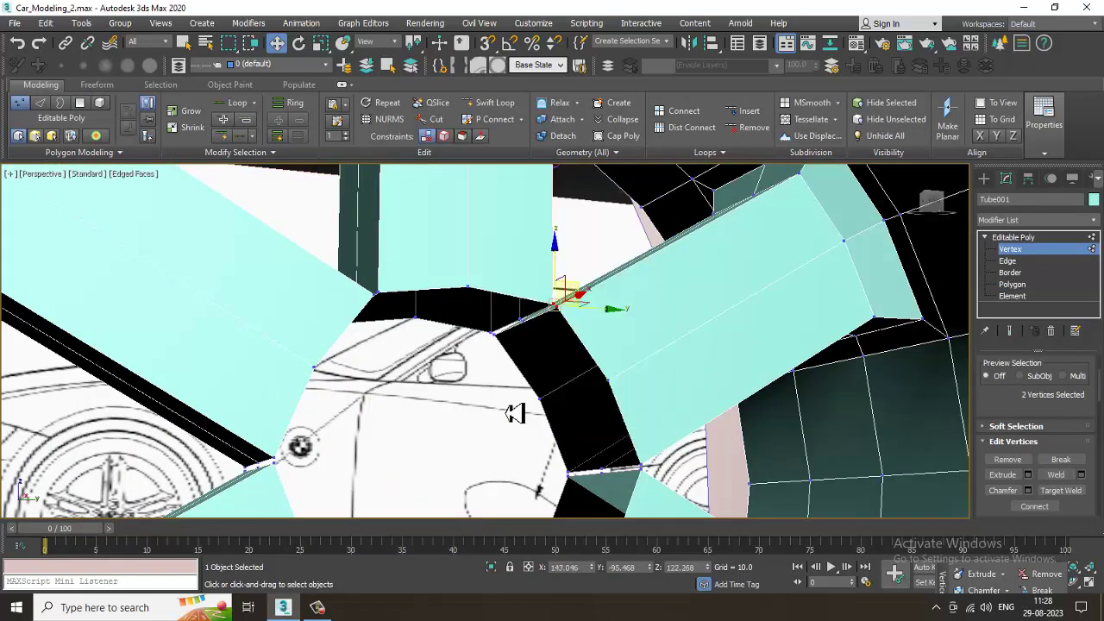
{"action": "right_click", "coordinate": [561, 303]}
{"action": "left_click", "coordinate": [518, 390]}
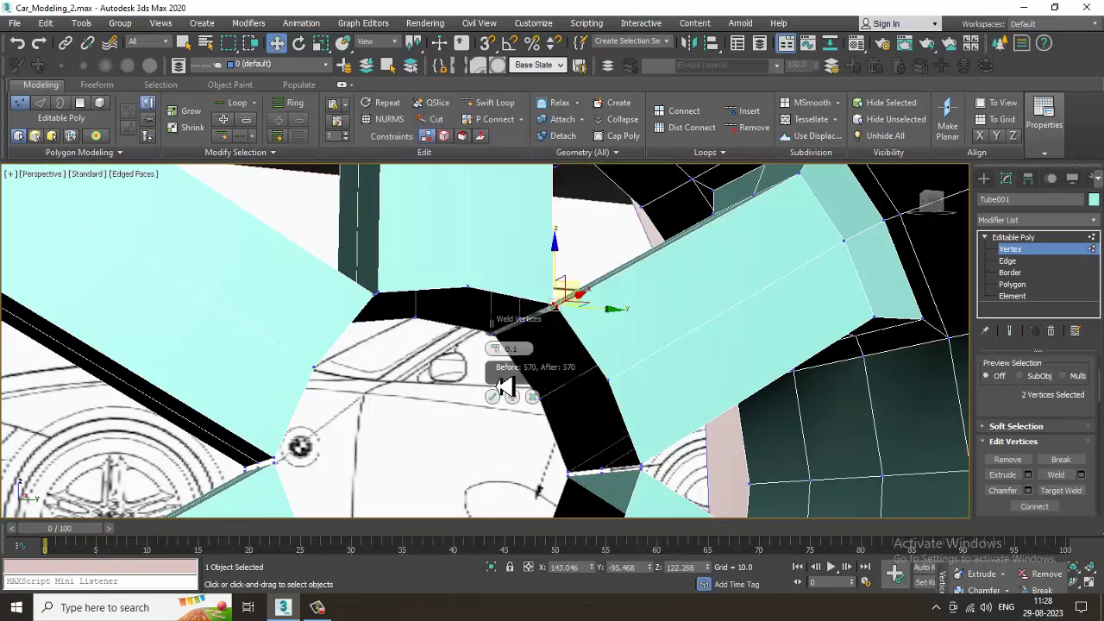
{"action": "left_click_drag", "start_coordinate": [505, 352], "coordinate": [573, 528]}
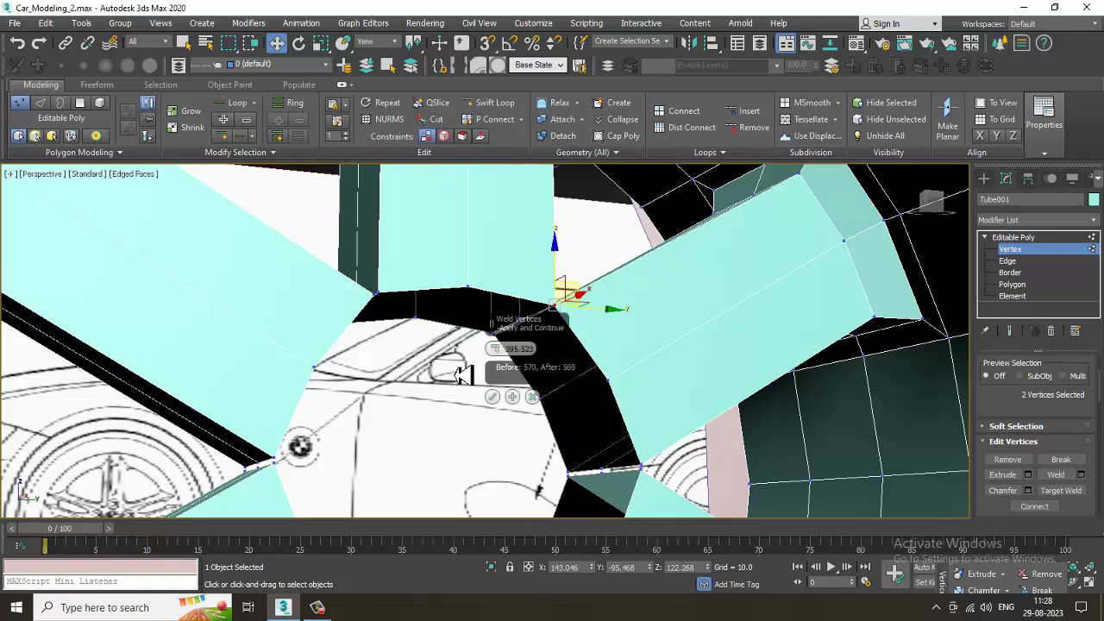
{"action": "left_click", "coordinate": [493, 398]}
Step: Weld the next vertex pair deeper along the joint between the uppermost spoke and its rear neighbour
{"action": "left_click_drag", "start_coordinate": [506, 340], "coordinate": [519, 312], "text": "ctrl"}
{"action": "right_click", "coordinate": [486, 327]}
{"action": "left_click", "coordinate": [475, 411]}
{"action": "right_click", "coordinate": [518, 311]}
{"action": "left_click", "coordinate": [506, 389]}
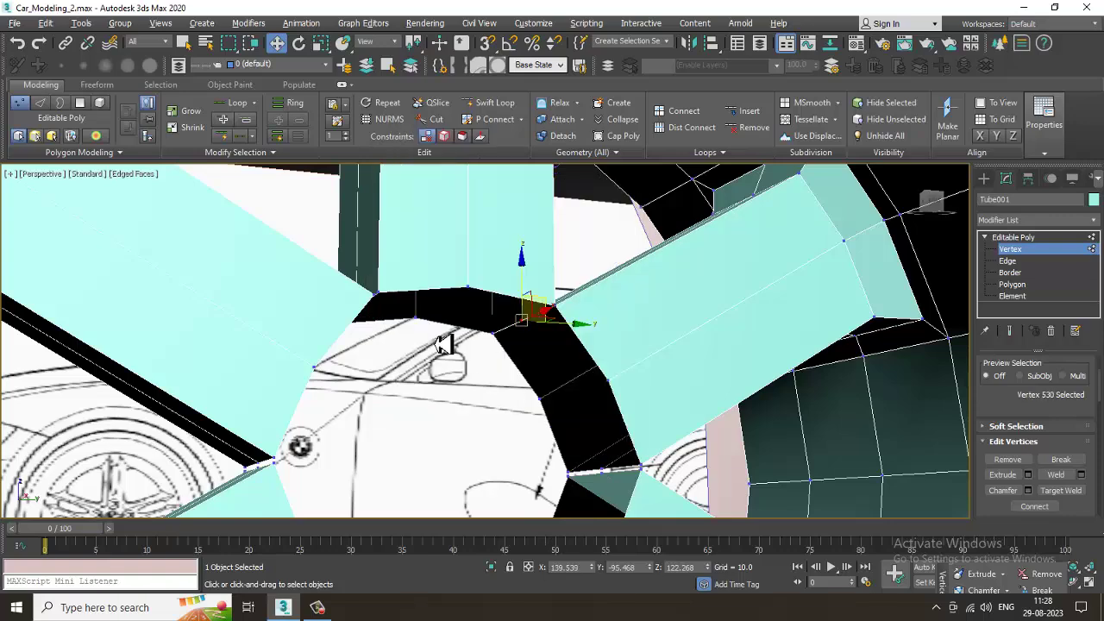
Step: Weld the three overlapping vertex pairs along the joint between the uppermost spoke and its front neighbour
{"action": "scroll", "coordinate": [442, 344], "scroll_direction": "up", "scroll_amount": 3}
{"action": "left_click", "coordinate": [332, 312]}
{"action": "right_click", "coordinate": [325, 309]}
{"action": "left_click", "coordinate": [328, 395]}
{"action": "left_click", "coordinate": [379, 337]}
{"action": "right_click", "coordinate": [370, 328]}
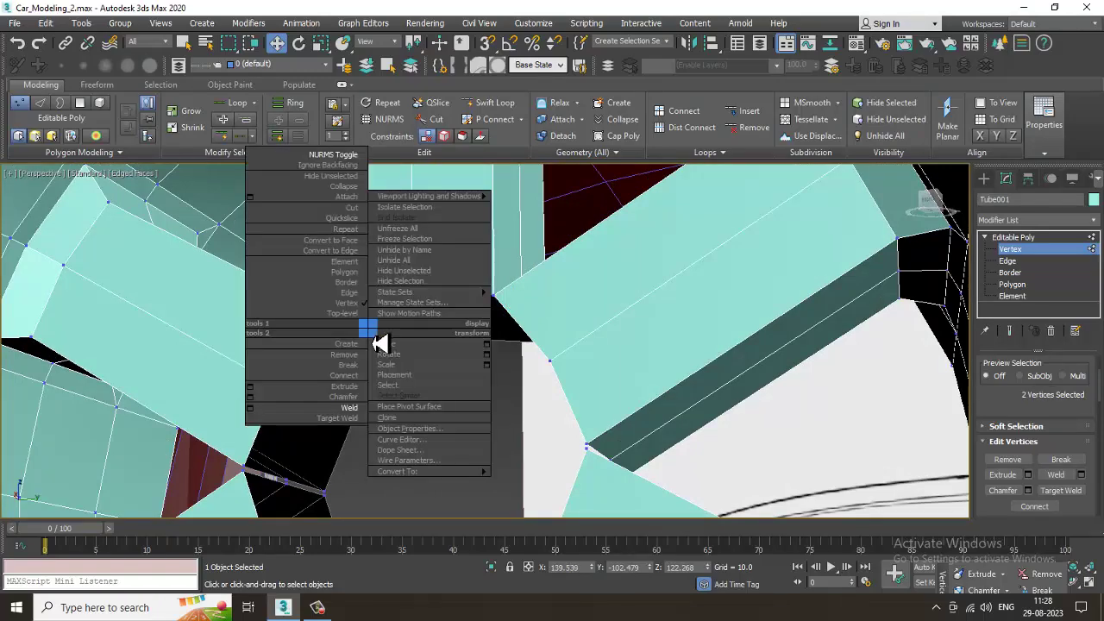
{"action": "left_click", "coordinate": [421, 423]}
{"action": "left_click", "coordinate": [402, 363]}
{"action": "right_click", "coordinate": [394, 353]}
{"action": "left_click", "coordinate": [380, 442]}
{"action": "scroll", "coordinate": [393, 381], "scroll_direction": "down", "scroll_amount": 5}
{"action": "scroll", "coordinate": [393, 381], "scroll_direction": "up", "scroll_amount": 6}
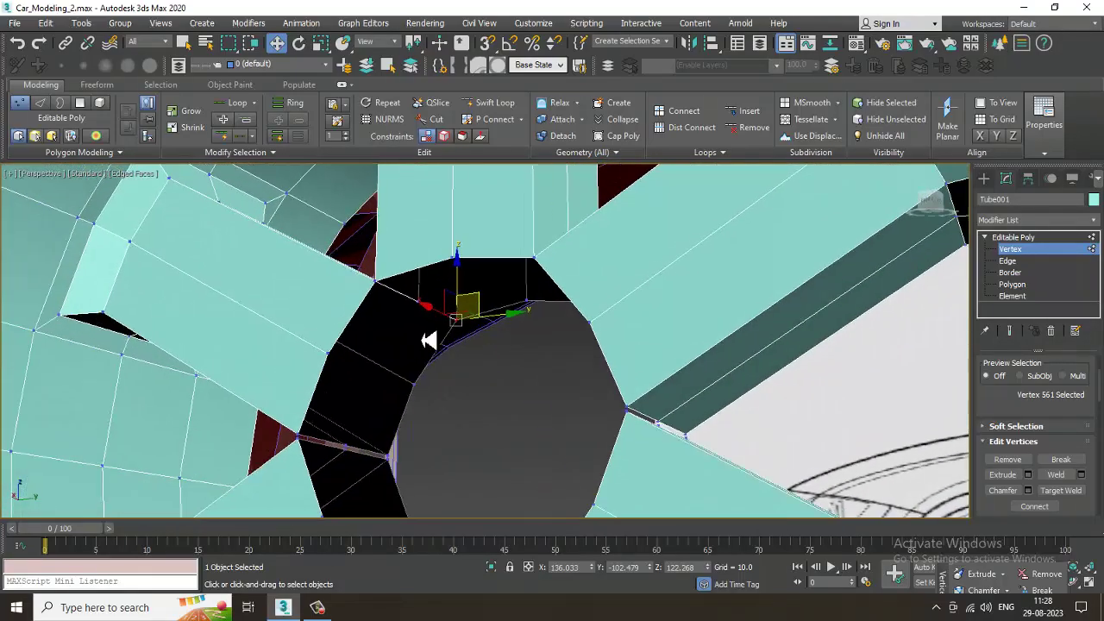
Step: Weld the three vertex pairs along the joint between the upper and lower front spokes at hub height
{"action": "middle_click_drag", "start_coordinate": [429, 340], "coordinate": [343, 386], "text": "alt"}
{"action": "left_click", "coordinate": [354, 378]}
{"action": "right_click", "coordinate": [353, 378]}
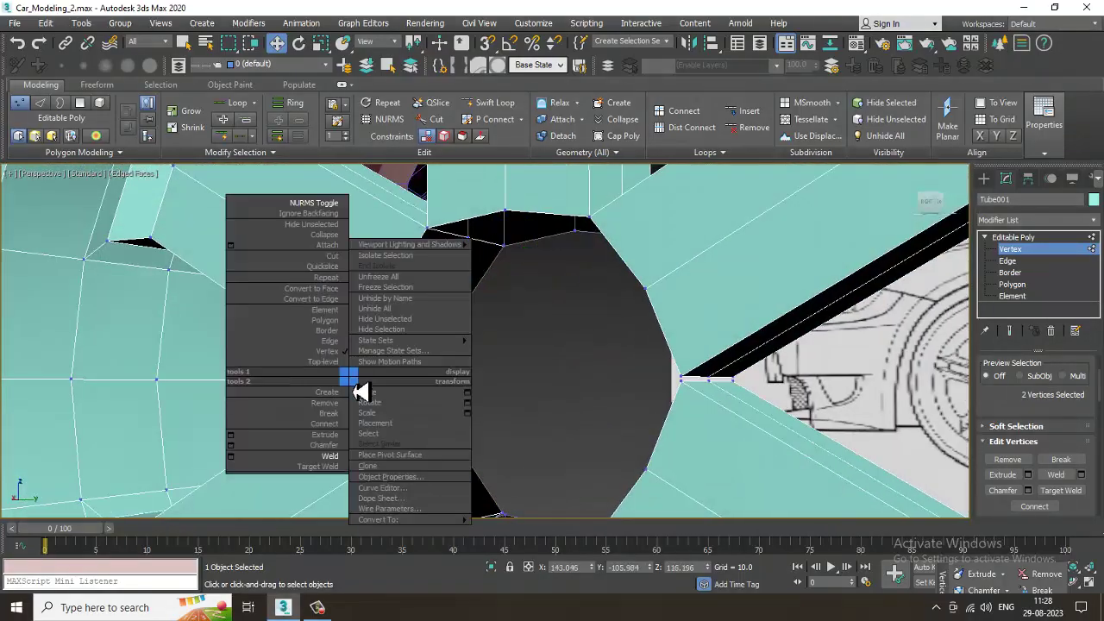
{"action": "left_click", "coordinate": [420, 456]}
{"action": "left_click", "coordinate": [397, 380]}
{"action": "right_click", "coordinate": [396, 380]}
{"action": "left_click", "coordinate": [394, 458]}
{"action": "left_click", "coordinate": [446, 381]}
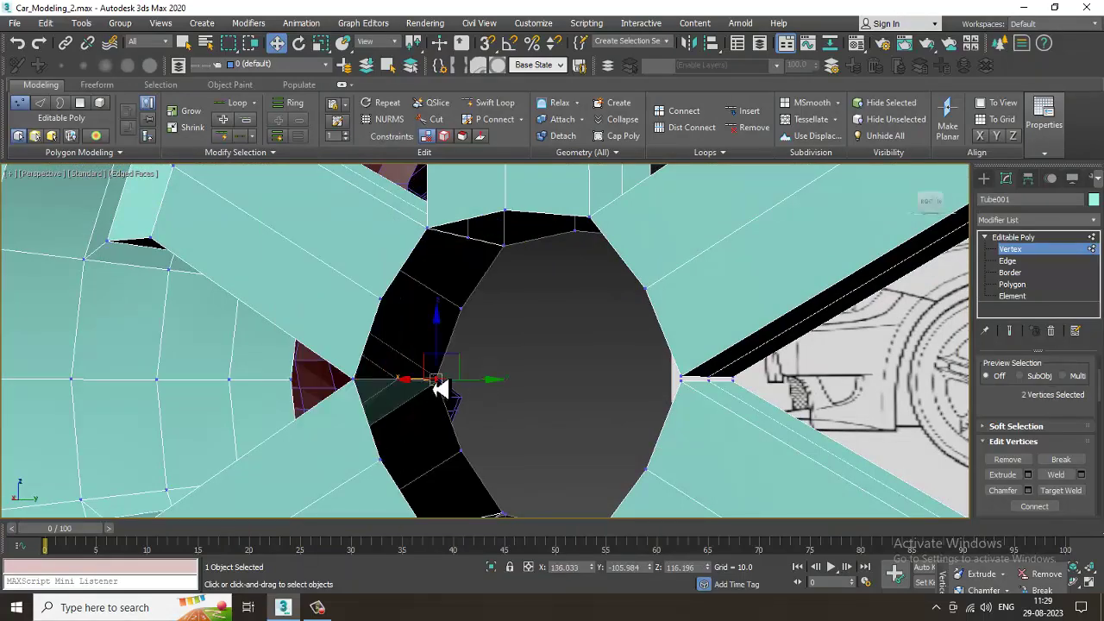
{"action": "right_click", "coordinate": [437, 388]}
{"action": "left_click", "coordinate": [429, 458]}
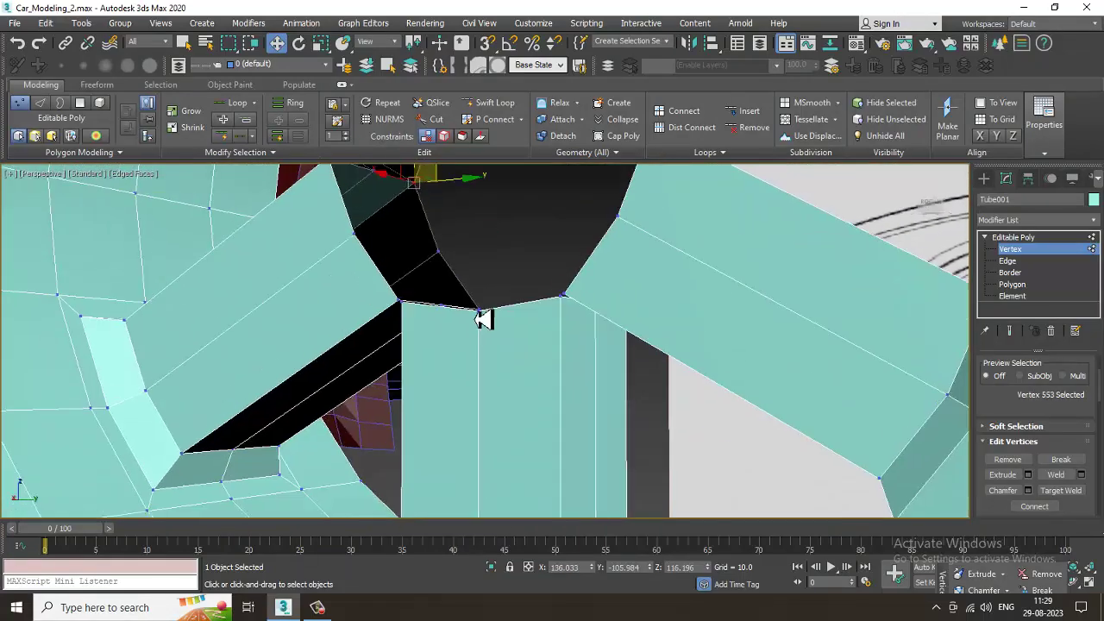
Step: Weld the three vertex pairs where the lower front spoke meets the bottom spoke at the hub opening
{"action": "scroll", "coordinate": [486, 357], "scroll_direction": "down", "scroll_amount": 3}
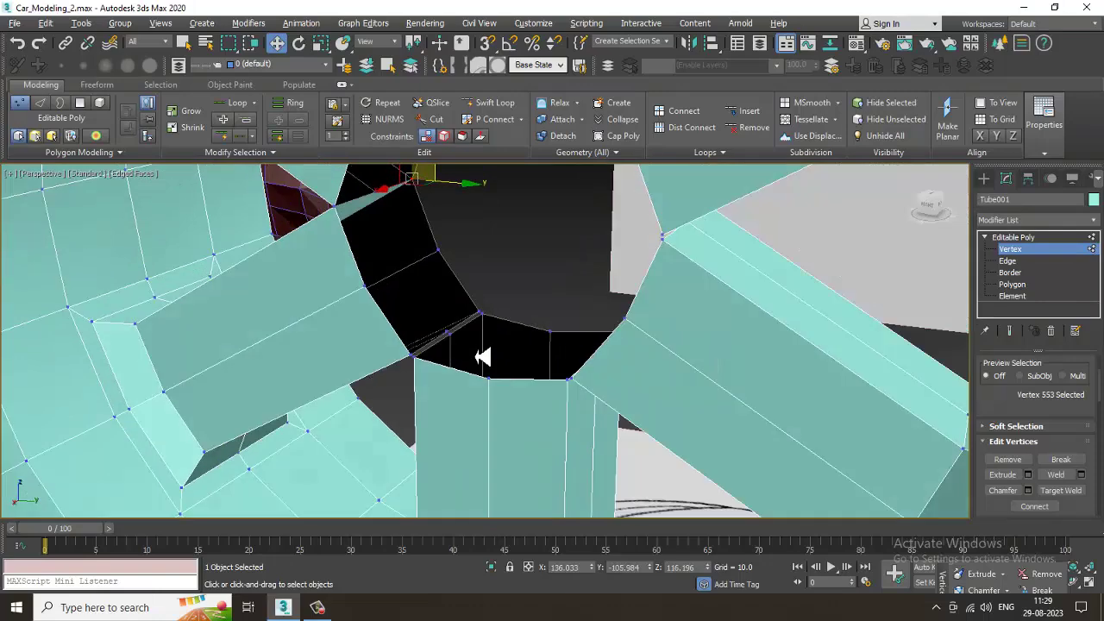
{"action": "left_click", "coordinate": [482, 312], "text": "ctrl"}
{"action": "right_click", "coordinate": [480, 307]}
{"action": "left_click", "coordinate": [460, 388]}
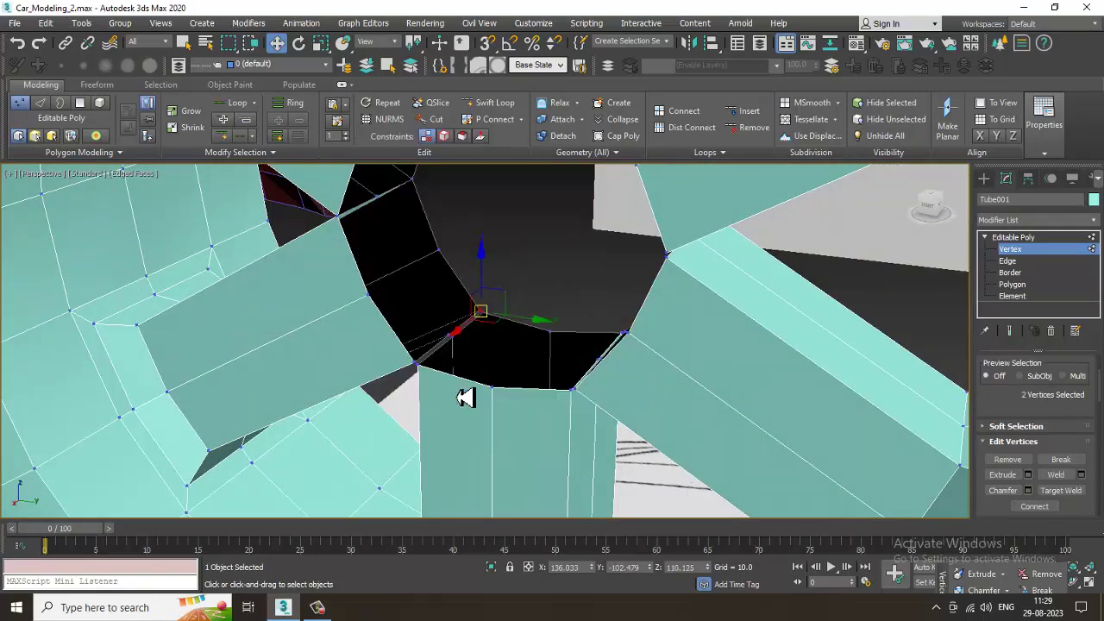
{"action": "left_click", "coordinate": [415, 367]}
{"action": "right_click", "coordinate": [421, 376]}
{"action": "left_click", "coordinate": [416, 440]}
{"action": "left_click", "coordinate": [449, 335], "text": "ctrl"}
{"action": "right_click", "coordinate": [447, 329]}
{"action": "left_click", "coordinate": [439, 413]}
Step: Weld the three vertex pairs where the bottom spoke meets the lower rear spoke at the hub opening
{"action": "middle_click_drag", "start_coordinate": [621, 387], "coordinate": [621, 342], "text": "alt"}
{"action": "left_click_drag", "start_coordinate": [575, 298], "coordinate": [564, 286]}
{"action": "right_click", "coordinate": [565, 287]}
{"action": "left_click", "coordinate": [552, 363]}
{"action": "left_click", "coordinate": [594, 316]}
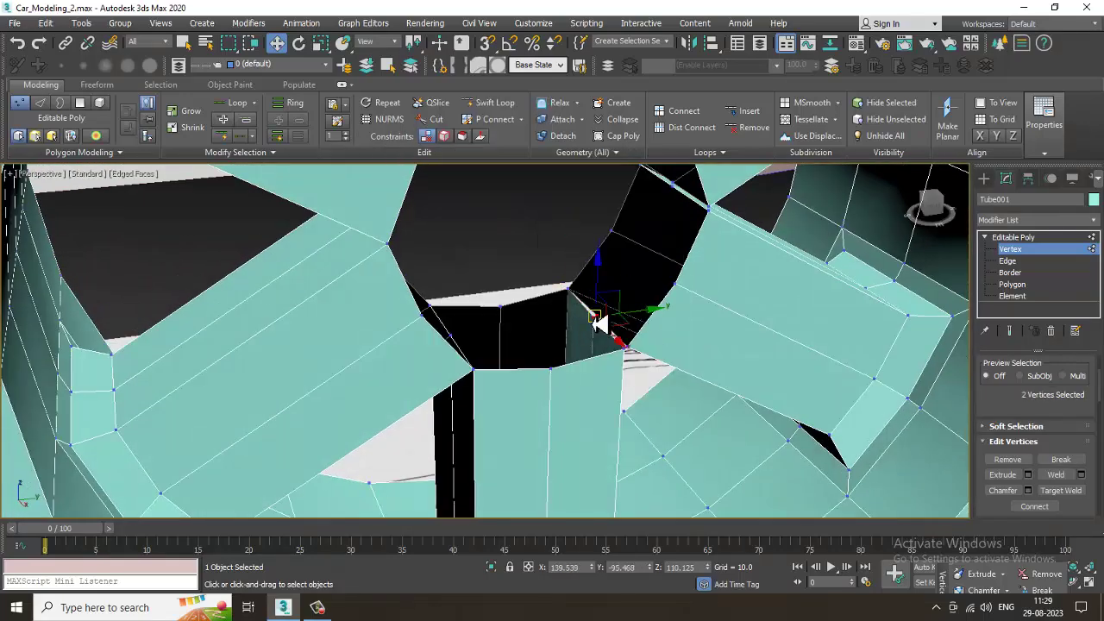
{"action": "right_click", "coordinate": [590, 310]}
{"action": "left_click", "coordinate": [586, 392]}
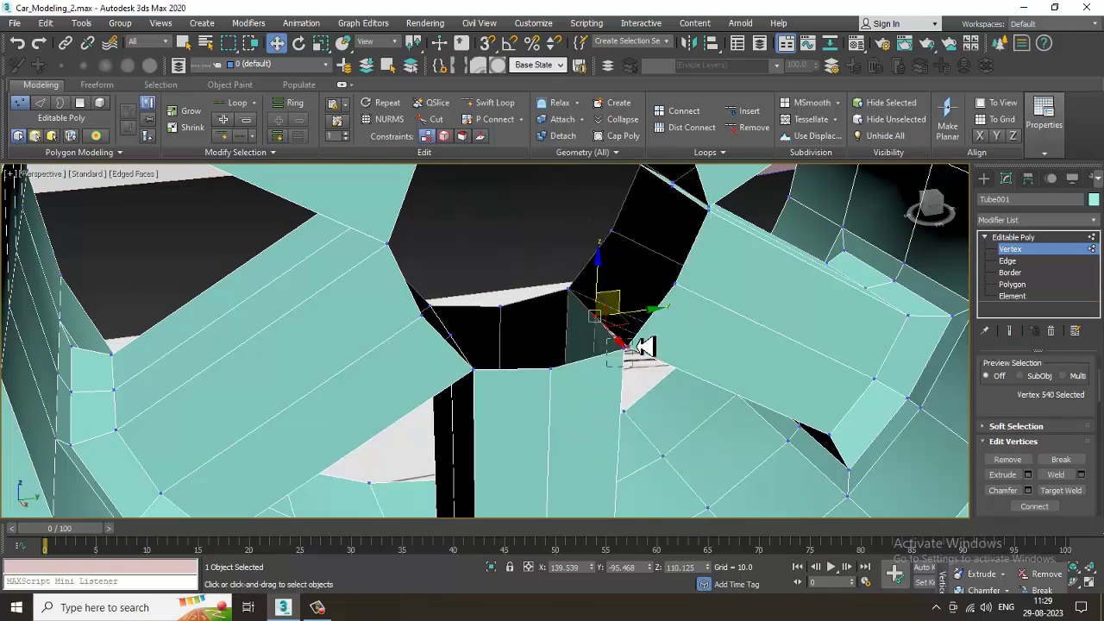
{"action": "left_click_drag", "start_coordinate": [640, 347], "coordinate": [640, 338]}
{"action": "right_click", "coordinate": [620, 354]}
{"action": "left_click", "coordinate": [589, 427]}
Step: Weld the three vertex pairs along the remaining joint between the upper and lower rear spokes
{"action": "middle_click_drag", "start_coordinate": [733, 270], "coordinate": [599, 362]}
{"action": "scroll", "coordinate": [595, 363], "scroll_direction": "up", "scroll_amount": 3}
{"action": "left_click_drag", "start_coordinate": [468, 353], "coordinate": [480, 372]}
{"action": "right_click", "coordinate": [470, 359]}
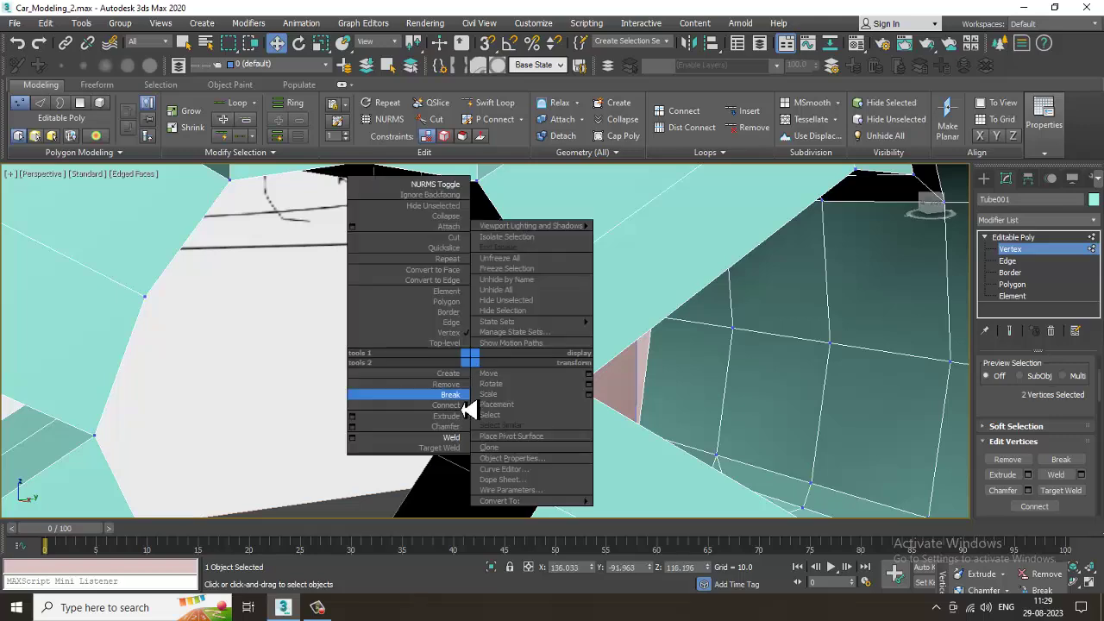
{"action": "left_click", "coordinate": [453, 437]}
{"action": "right_click", "coordinate": [507, 372]}
{"action": "left_click", "coordinate": [496, 457]}
{"action": "right_click", "coordinate": [571, 411]}
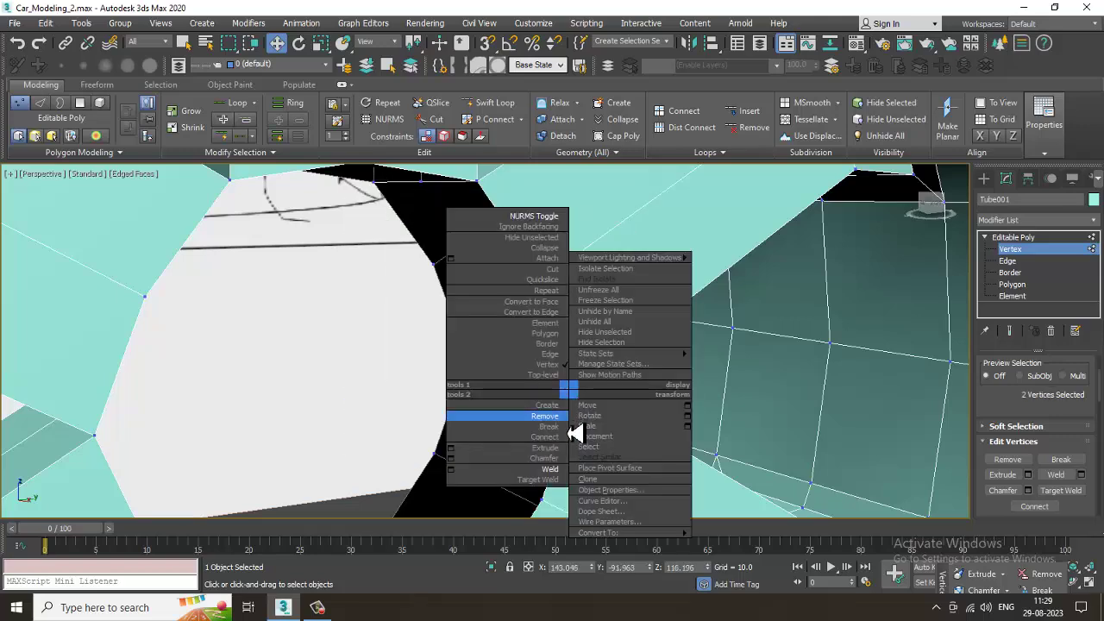
{"action": "left_click", "coordinate": [555, 473]}
Step: Cap the 12-edge border of the hub opening on both the outer and inner side of the wheel
{"action": "scroll", "coordinate": [538, 357], "scroll_direction": "down", "scroll_amount": 5}
{"action": "middle_click_drag", "start_coordinate": [515, 339], "coordinate": [459, 374], "text": "alt"}
{"action": "left_click", "coordinate": [450, 395]}
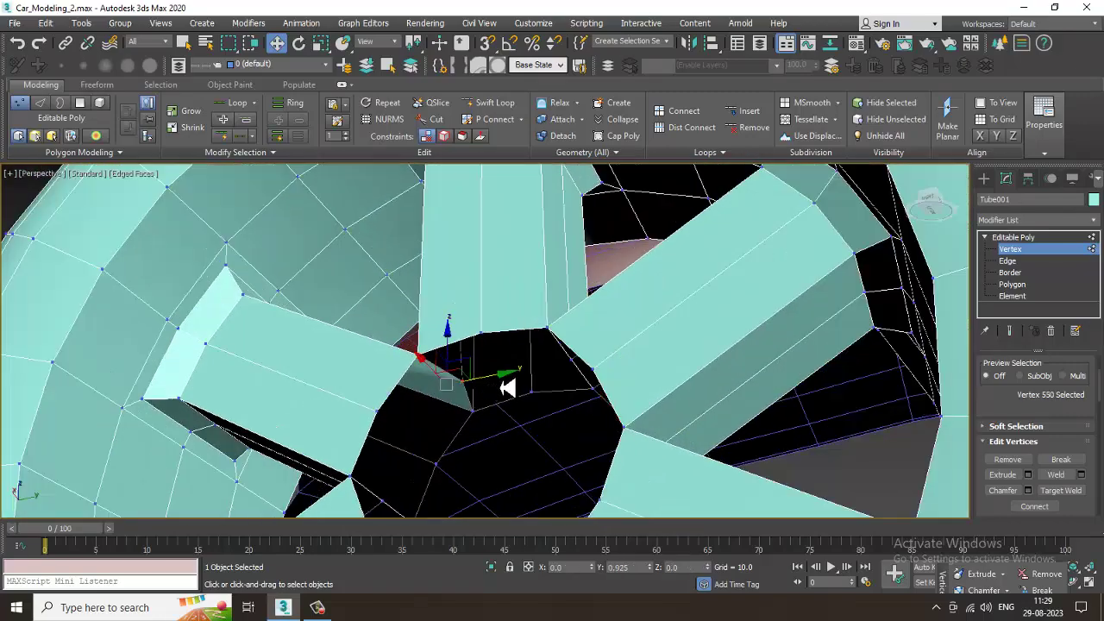
{"action": "scroll", "coordinate": [499, 367], "scroll_direction": "down", "scroll_amount": 2}
{"action": "middle_click_drag", "start_coordinate": [498, 366], "coordinate": [1043, 388], "text": "alt"}
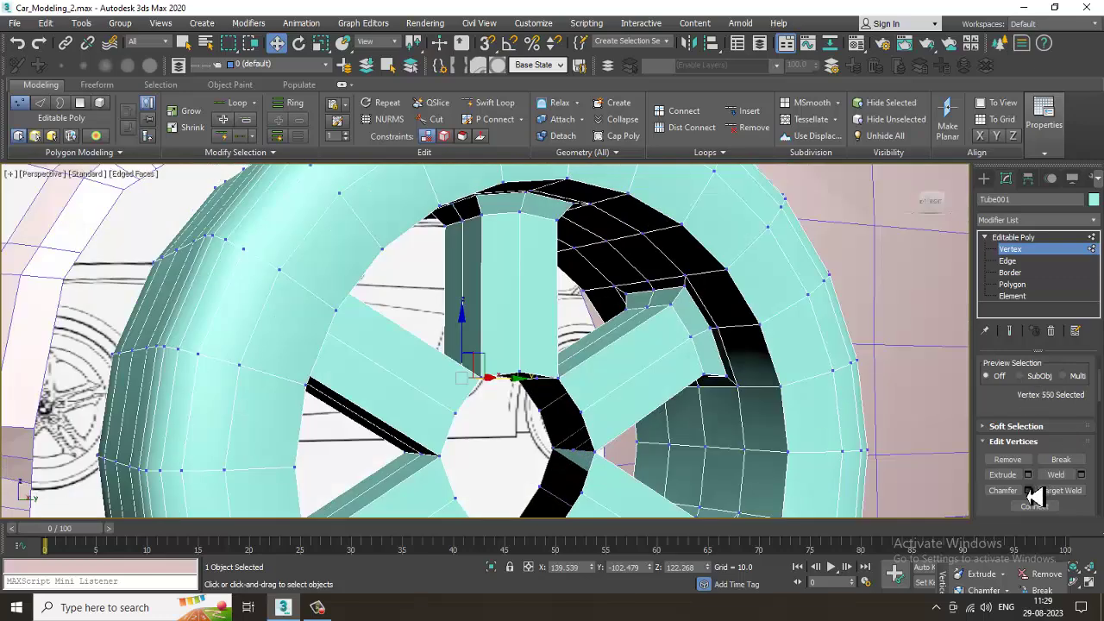
{"action": "left_click", "coordinate": [1011, 273]}
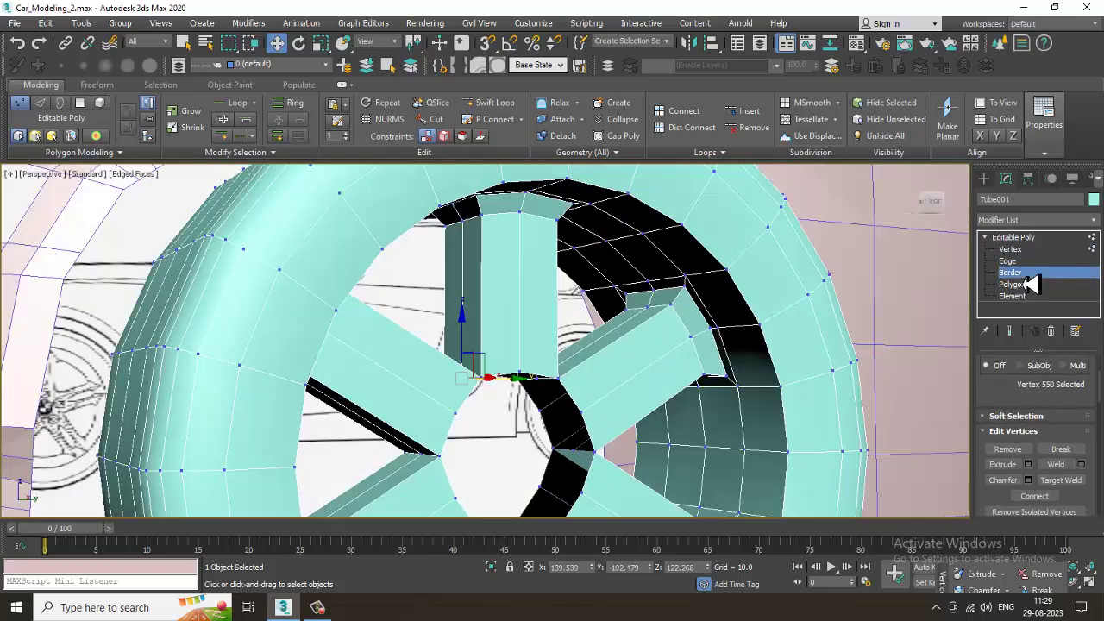
{"action": "right_click", "coordinate": [536, 388]}
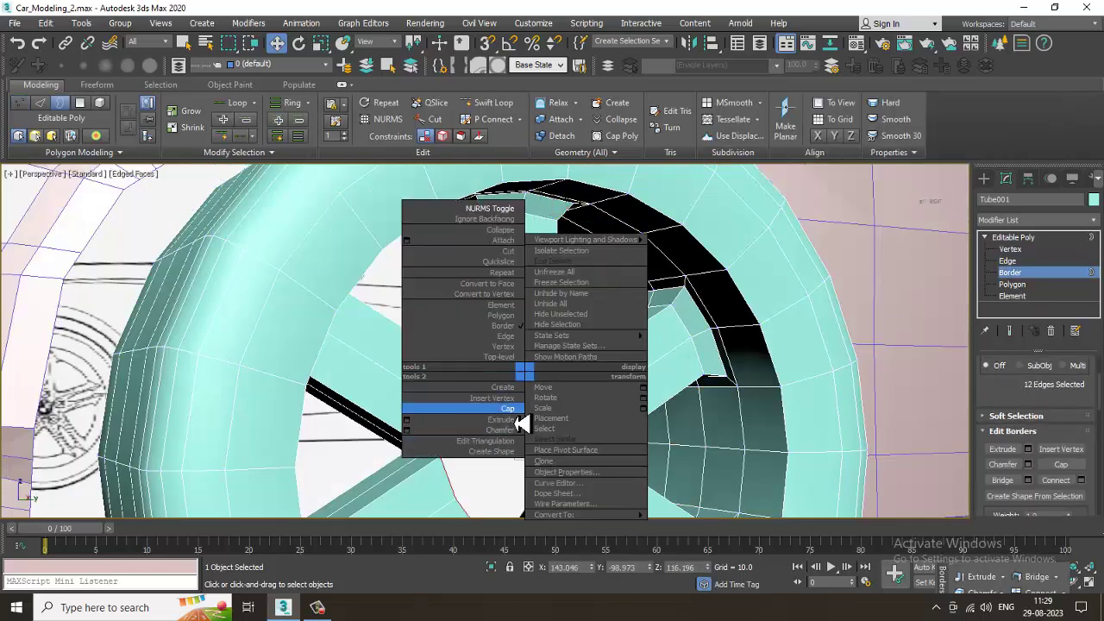
{"action": "left_click", "coordinate": [518, 414]}
{"action": "middle_click_drag", "start_coordinate": [490, 395], "coordinate": [656, 422], "text": "alt"}
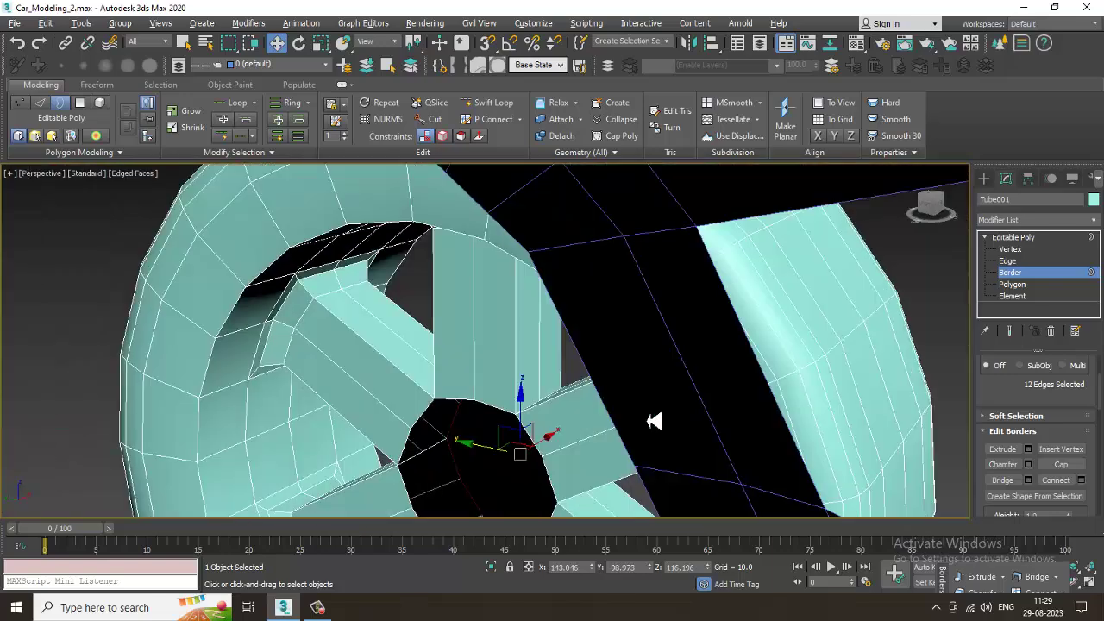
{"action": "right_click", "coordinate": [483, 415]}
{"action": "left_click", "coordinate": [458, 436]}
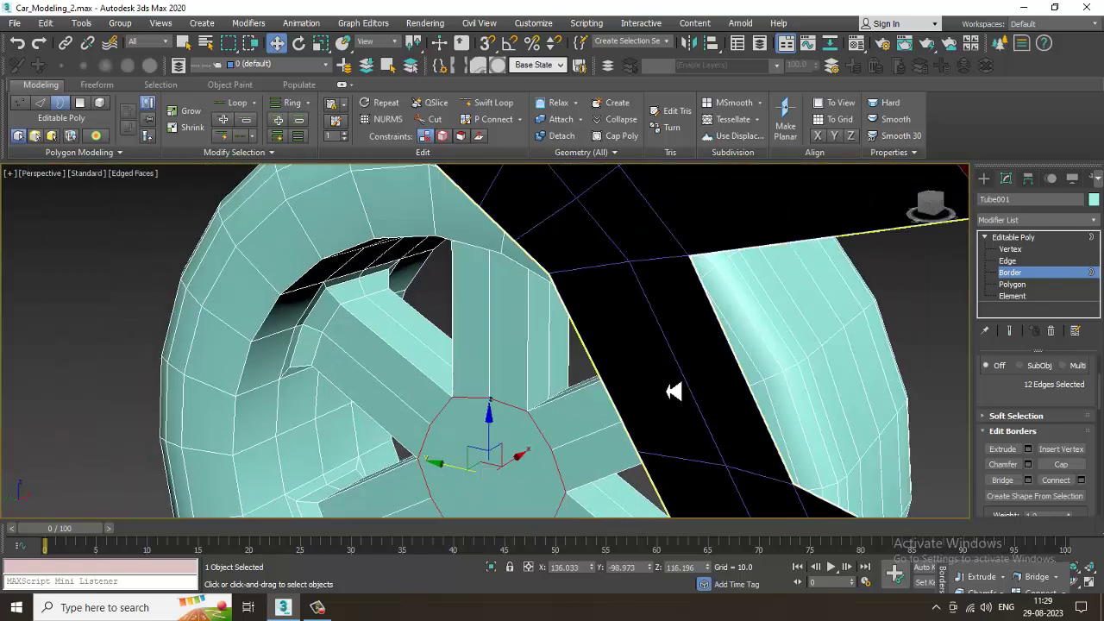
{"action": "middle_click_drag", "start_coordinate": [670, 389], "coordinate": [580, 432], "text": "alt"}
{"action": "left_click", "coordinate": [319, 609]}
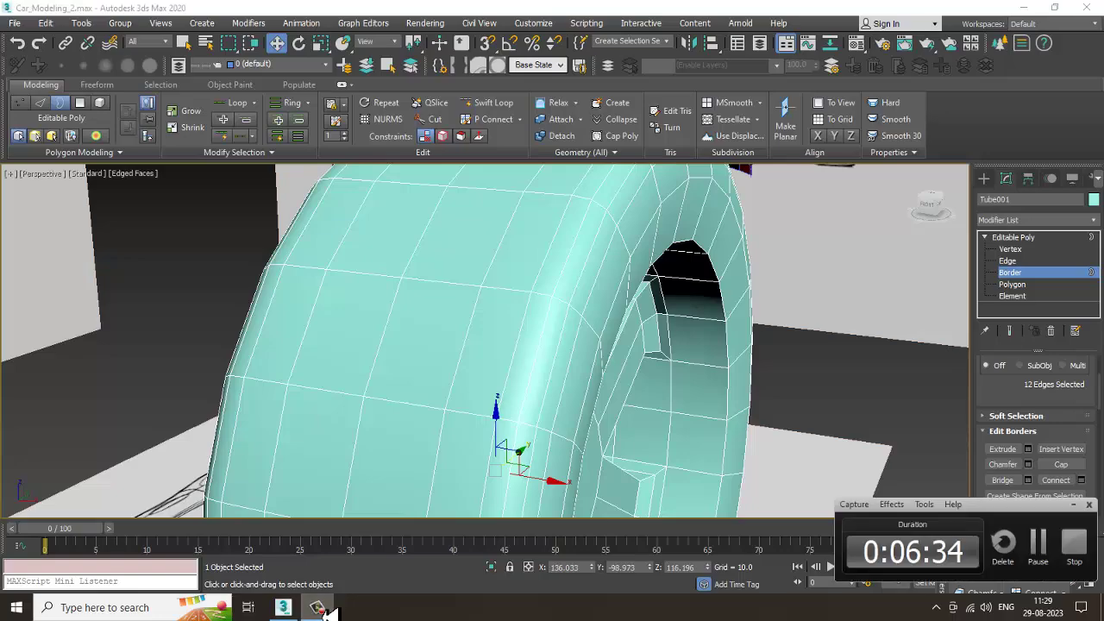
{"action": "left_click", "coordinate": [318, 609]}
{"action": "middle_click_drag", "start_coordinate": [618, 376], "coordinate": [498, 319], "text": "alt"}
{"action": "scroll", "coordinate": [611, 352], "scroll_direction": "down", "scroll_amount": 4}
{"action": "scroll", "coordinate": [617, 352], "scroll_direction": "up", "scroll_amount": 5}
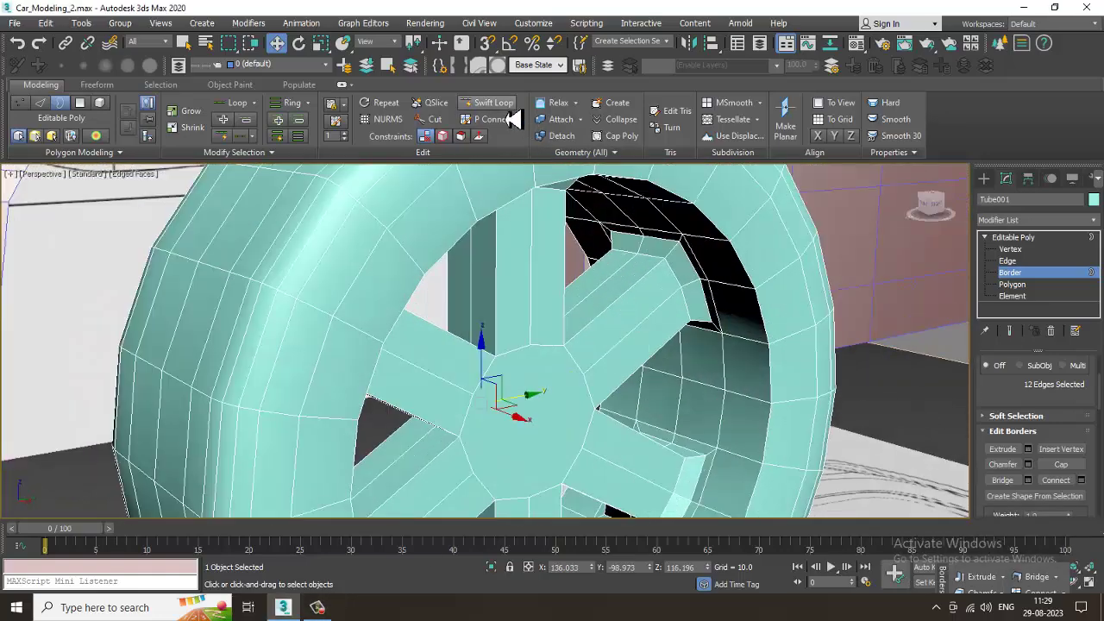
Step: Ring-select the lengthwise edges of all six spokes and connect them with one cross edge loop per spoke
{"action": "left_click", "coordinate": [1009, 260]}
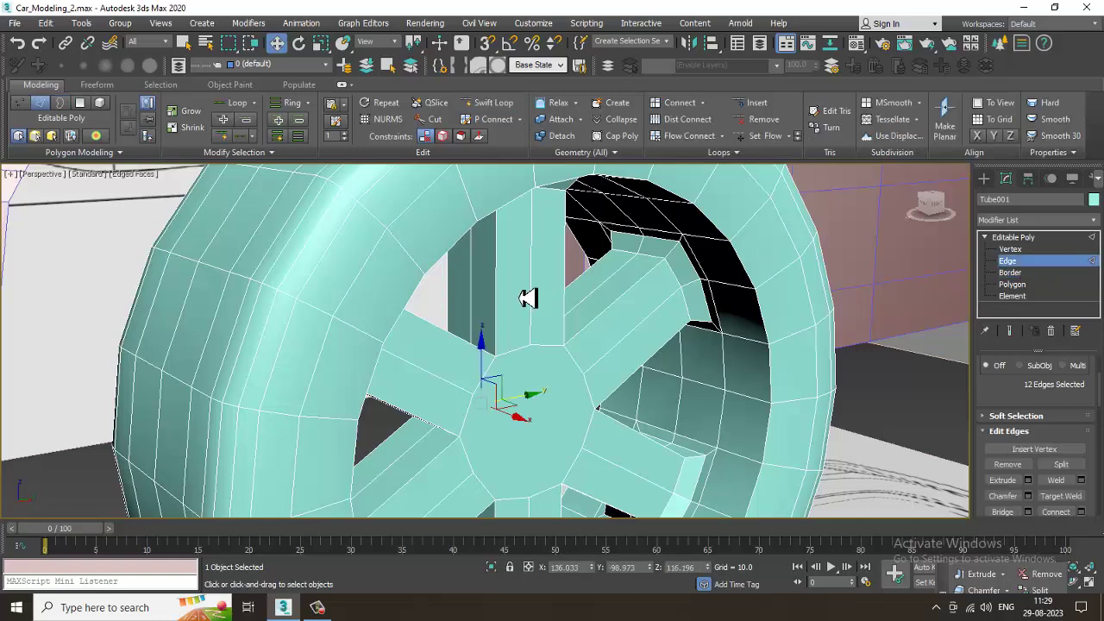
{"action": "key", "text": "alt+w"}
{"action": "left_click", "coordinate": [266, 436]}
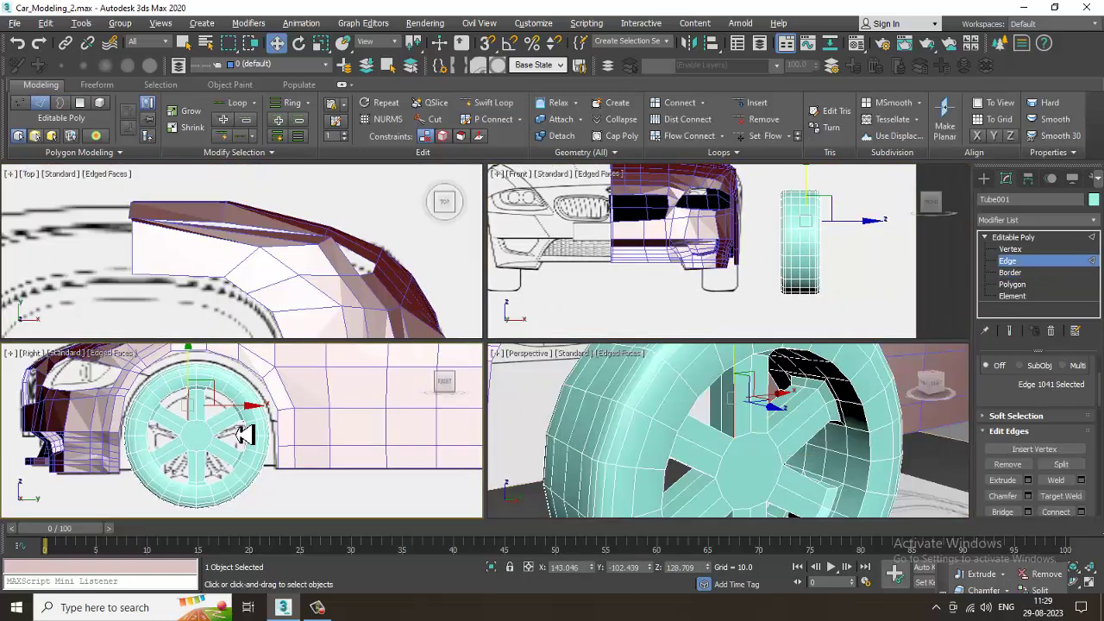
{"action": "key", "text": "alt+w"}
{"action": "middle_click_drag", "start_coordinate": [399, 380], "coordinate": [455, 381]}
{"action": "left_click", "coordinate": [537, 351], "text": "ctrl"}
{"action": "left_click", "coordinate": [540, 380], "text": "ctrl"}
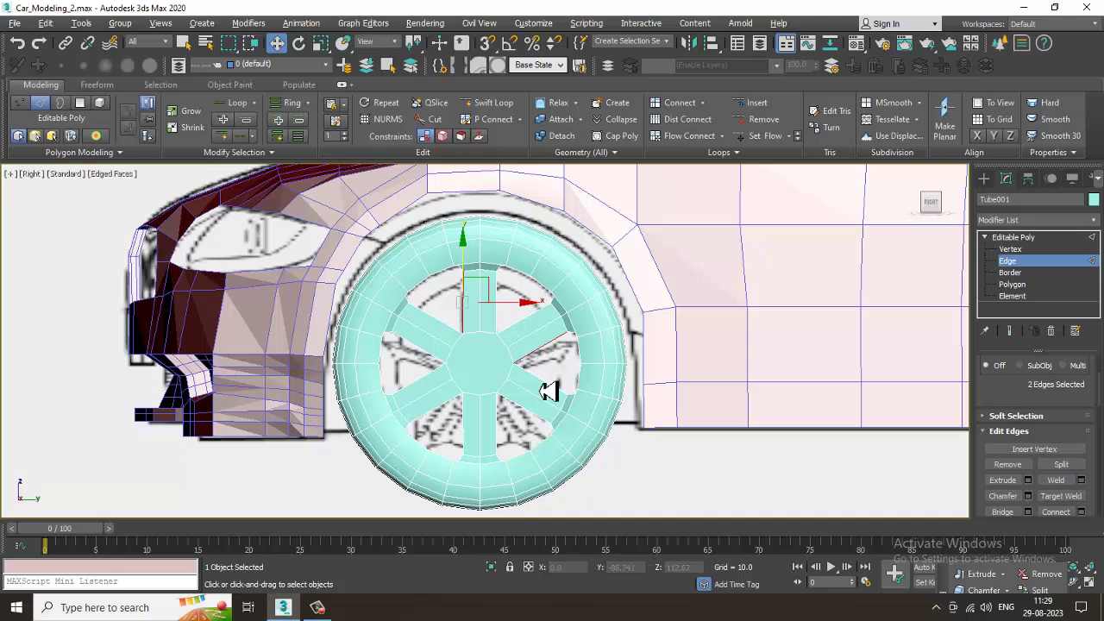
{"action": "left_click", "coordinate": [440, 421], "text": "ctrl"}
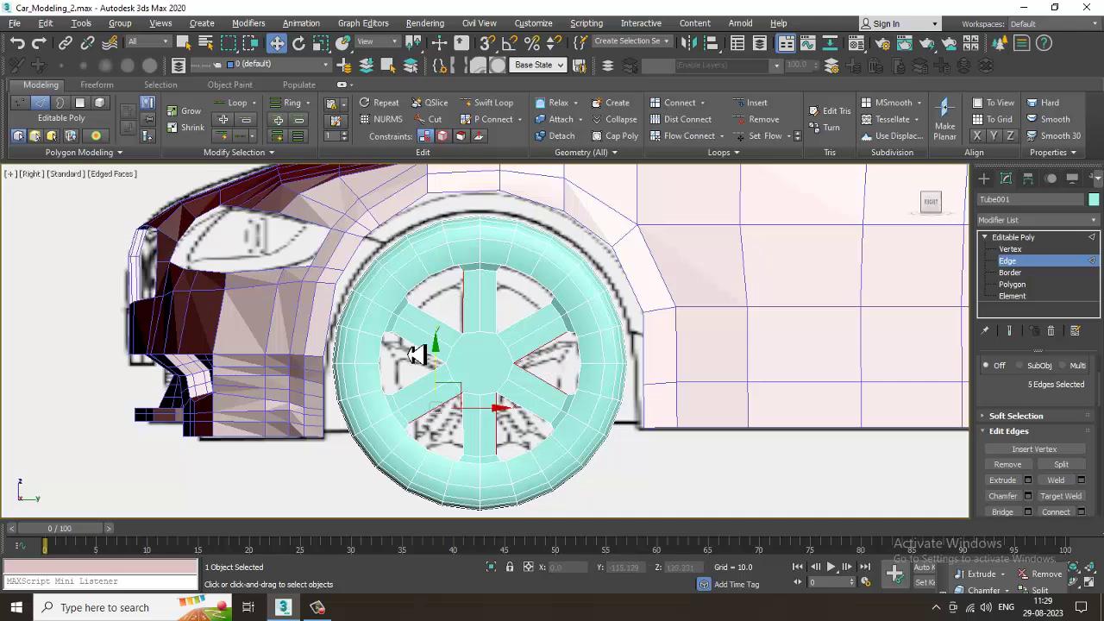
{"action": "left_click", "coordinate": [430, 356], "text": "ctrl"}
{"action": "key", "text": "alt+r"}
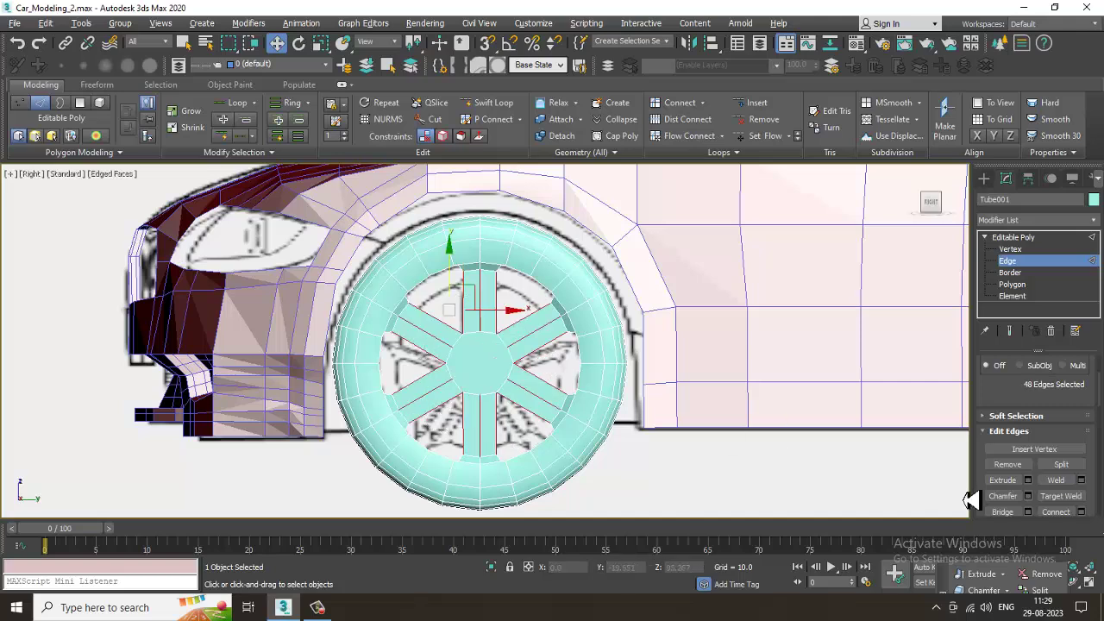
{"action": "left_click", "coordinate": [1081, 512]}
{"action": "left_click", "coordinate": [507, 418]}
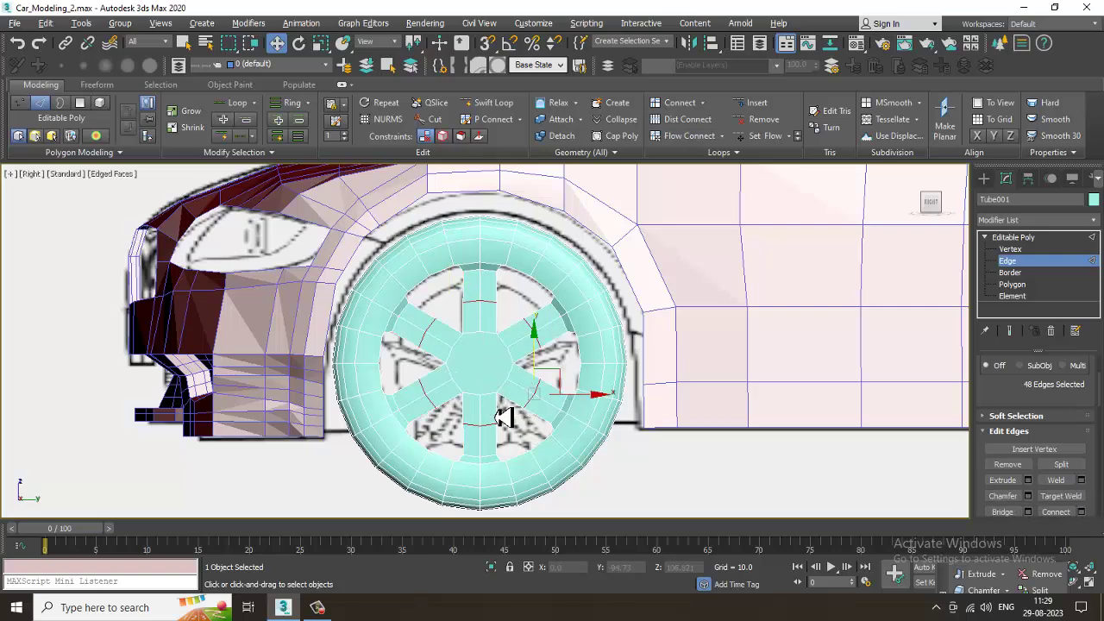
Step: Move the new spoke edge loops outward along the X axis so that the six spokes bulge between rim and hub
{"action": "key", "text": "alt+w"}
{"action": "middle_click_drag", "start_coordinate": [732, 440], "coordinate": [715, 441]}
{"action": "scroll", "coordinate": [670, 431], "scroll_direction": "down", "scroll_amount": 1}
{"action": "key", "text": "alt+w"}
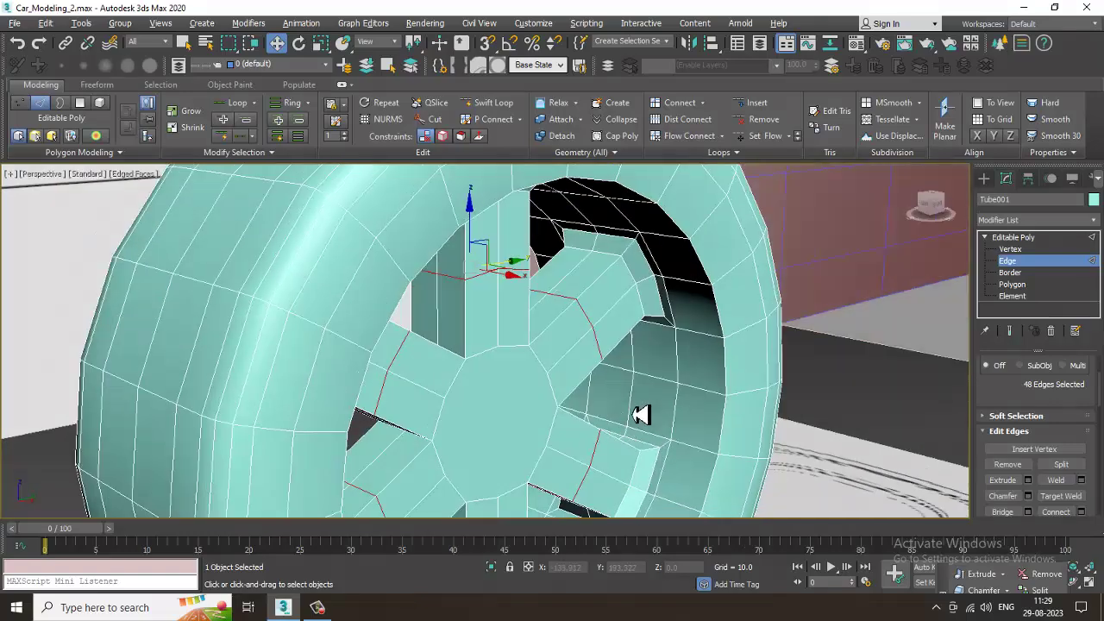
{"action": "scroll", "coordinate": [554, 355], "scroll_direction": "down", "scroll_amount": 3}
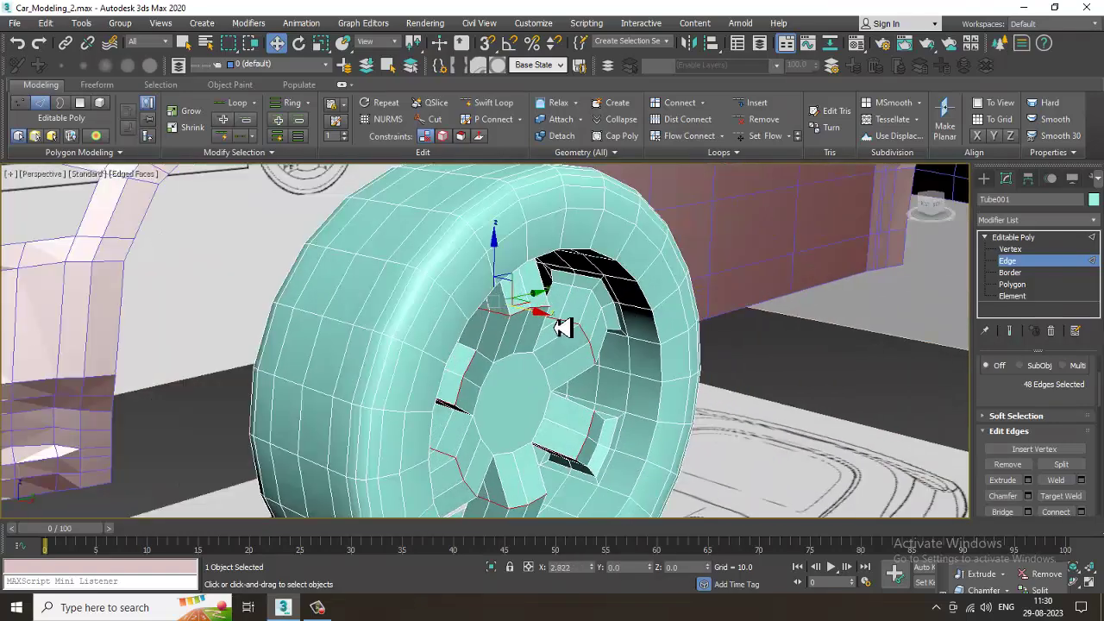
{"action": "scroll", "coordinate": [562, 329], "scroll_direction": "down", "scroll_amount": 4}
{"action": "middle_click_drag", "start_coordinate": [563, 329], "coordinate": [578, 306], "text": "alt"}
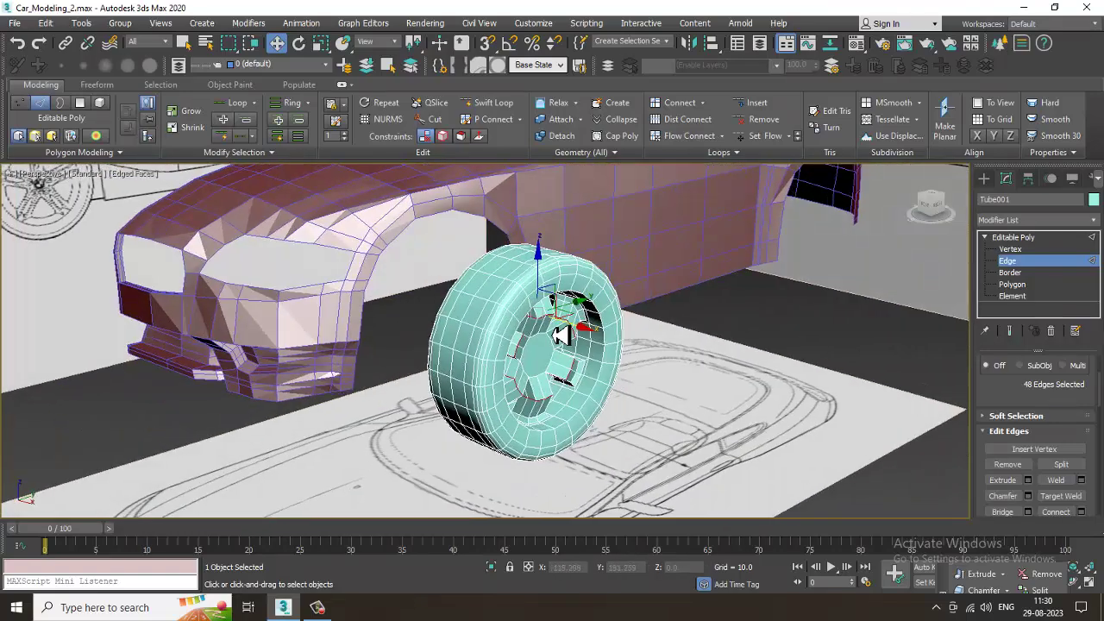
{"action": "scroll", "coordinate": [602, 333], "scroll_direction": "up", "scroll_amount": 4}
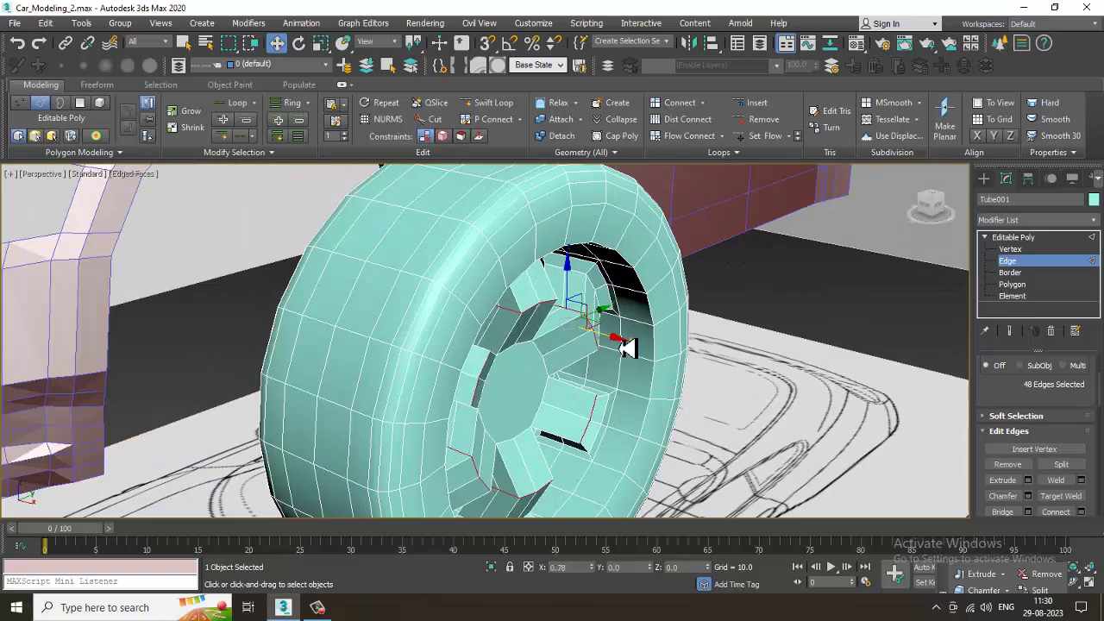
Step: Try to scale the outer and inner hub cap polygons together
{"action": "middle_click_drag", "start_coordinate": [629, 353], "coordinate": [690, 373], "text": "alt"}
{"action": "key", "text": "4"}
{"action": "left_click", "coordinate": [519, 391]}
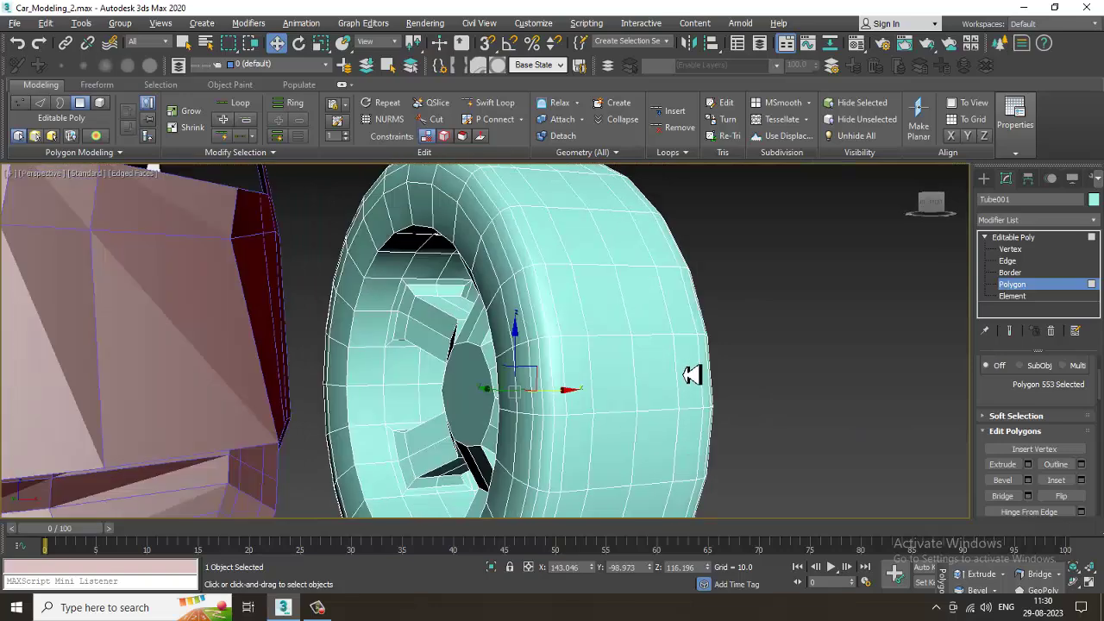
{"action": "left_click", "coordinate": [524, 388], "text": "ctrl"}
{"action": "middle_click_drag", "start_coordinate": [525, 387], "coordinate": [457, 388], "text": "alt"}
{"action": "key", "text": "r"}
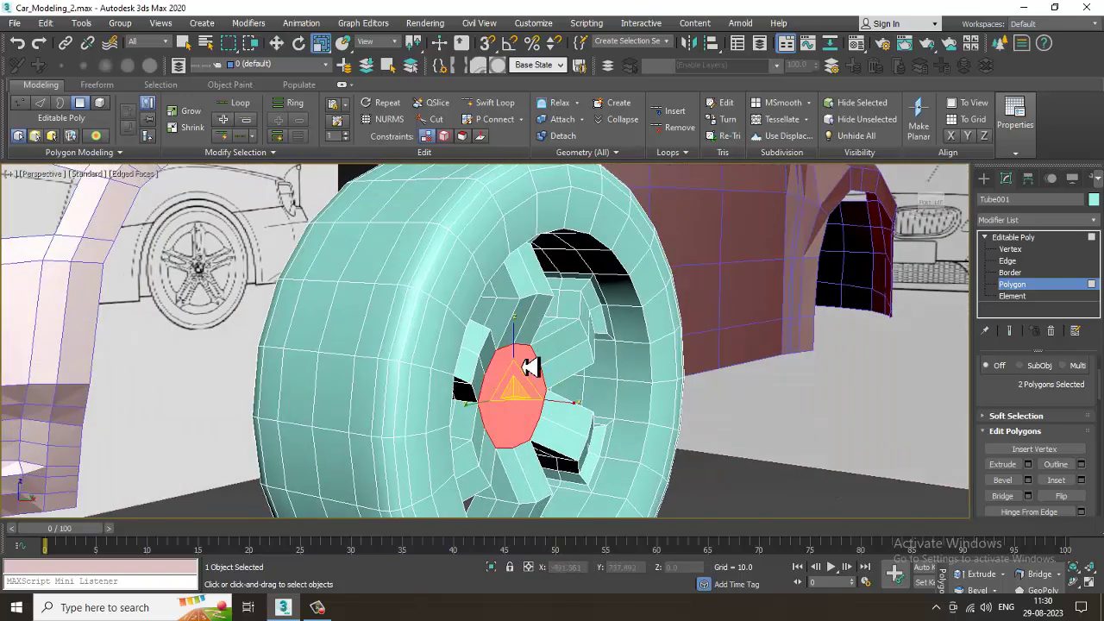
{"action": "left_click_drag", "start_coordinate": [531, 423], "coordinate": [691, 472]}
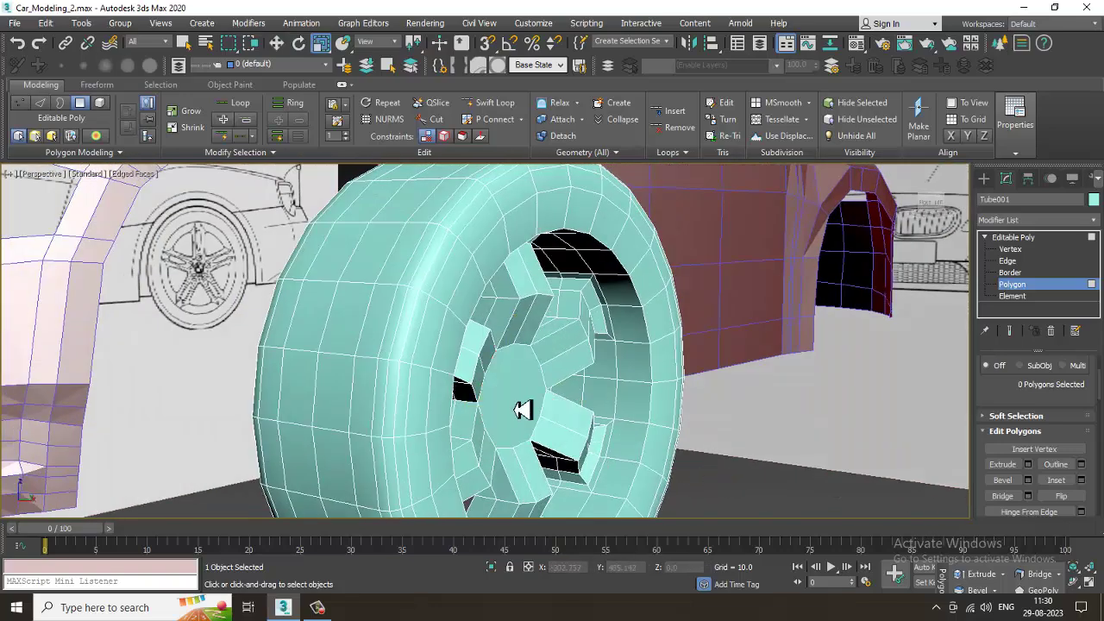
Step: Scale the inner hub cap polygon down to 90 percent, checking it against the wheel blueprint in the Right view
{"action": "left_click_drag", "start_coordinate": [522, 409], "coordinate": [535, 425]}
{"action": "middle_click_drag", "start_coordinate": [542, 438], "coordinate": [486, 423], "text": "alt"}
{"action": "key", "text": "alt+w"}
{"action": "left_click", "coordinate": [394, 494]}
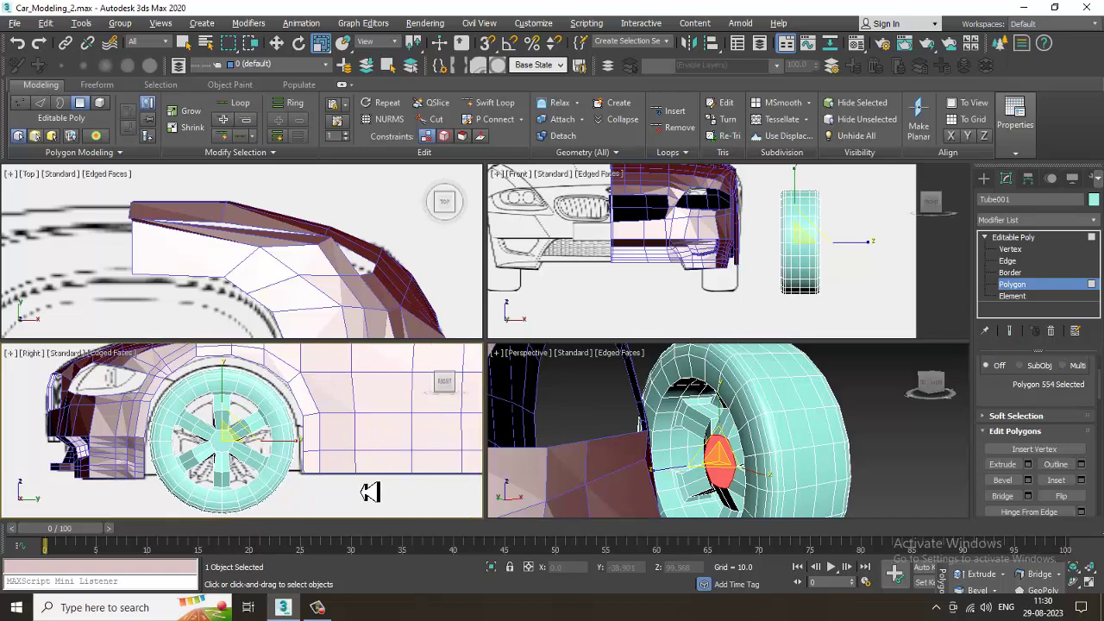
{"action": "key", "text": "alt+w"}
{"action": "scroll", "coordinate": [436, 364], "scroll_direction": "up", "scroll_amount": 3}
{"action": "left_click_drag", "start_coordinate": [453, 368], "coordinate": [468, 382]}
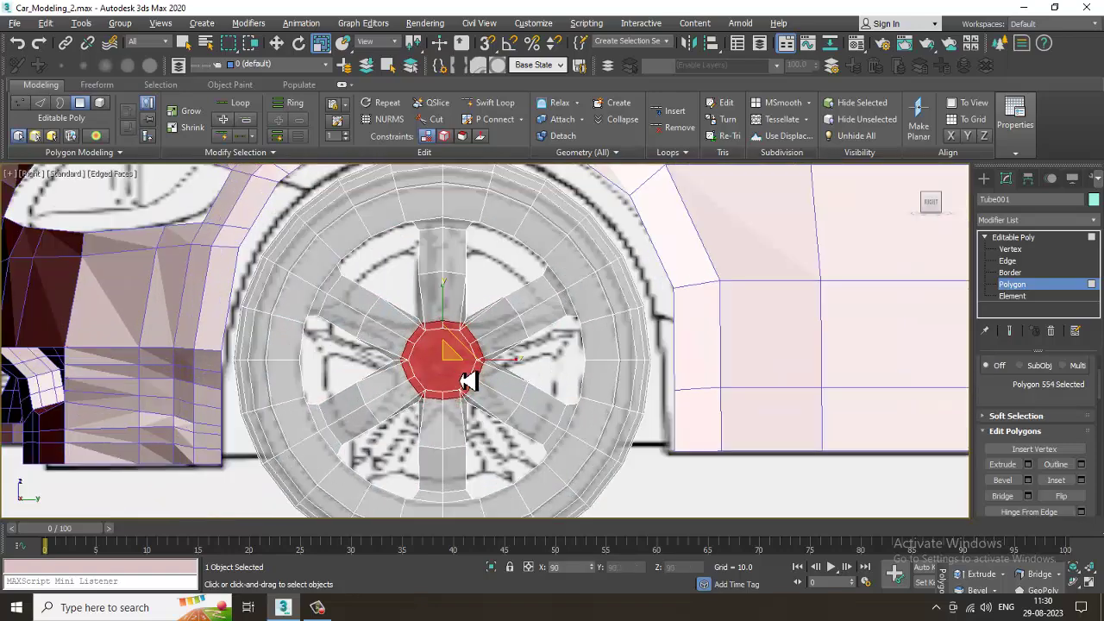
Step: Turn off the see-through display and examine the whole wheel beside the car body in the Perspective view
{"action": "key", "text": "alt+w"}
{"action": "left_click", "coordinate": [693, 432]}
{"action": "key", "text": "alt+w"}
{"action": "key", "text": "alt+x"}
{"action": "middle_click_drag", "start_coordinate": [697, 419], "coordinate": [560, 367], "text": "alt"}
{"action": "scroll", "coordinate": [488, 400], "scroll_direction": "down", "scroll_amount": 1}
{"action": "scroll", "coordinate": [540, 406], "scroll_direction": "down", "scroll_amount": 2}
{"action": "scroll", "coordinate": [565, 365], "scroll_direction": "down", "scroll_amount": 2}
{"action": "key", "text": "alt+w"}
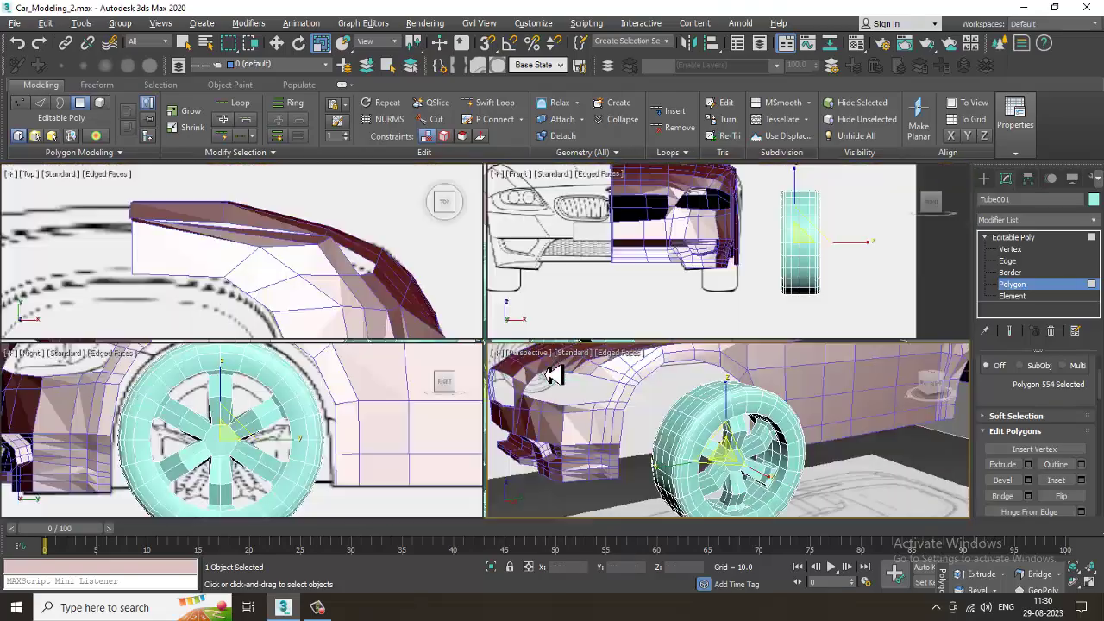
Step: Create a thin cylinder centred on the wheel hub in the Right view, about 15.1 in radius and 0.3 in height
{"action": "right_click", "coordinate": [307, 444]}
{"action": "right_click", "coordinate": [651, 441]}
{"action": "key", "text": "alt+w"}
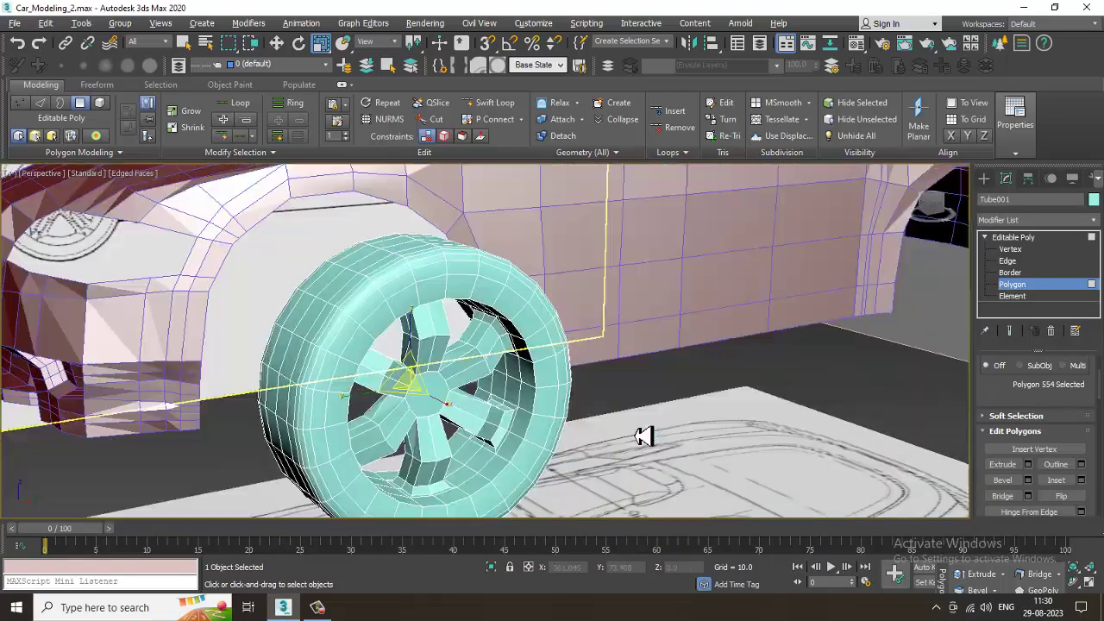
{"action": "middle_click_drag", "start_coordinate": [646, 439], "coordinate": [647, 415], "text": "alt"}
{"action": "left_click", "coordinate": [985, 180]}
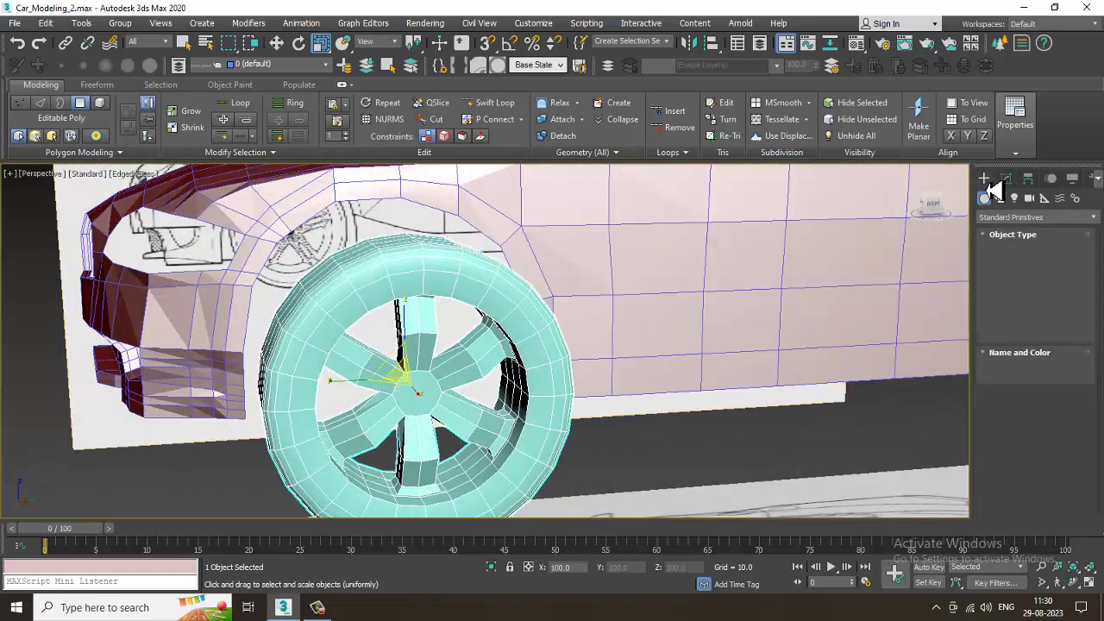
{"action": "scroll", "coordinate": [569, 328], "scroll_direction": "up", "scroll_amount": 3}
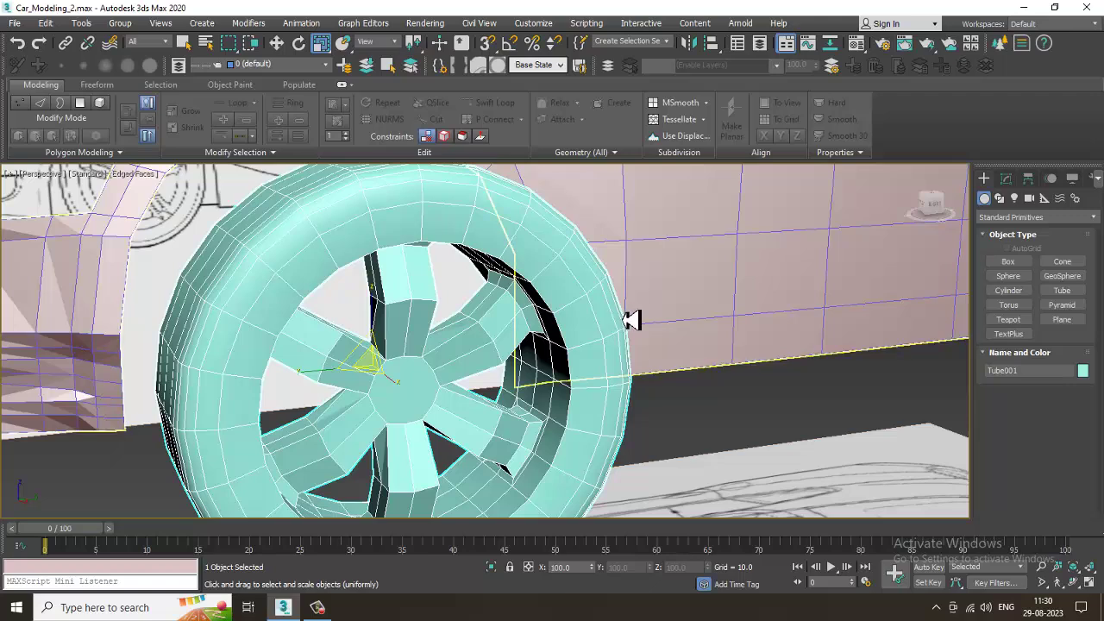
{"action": "left_click", "coordinate": [1008, 291]}
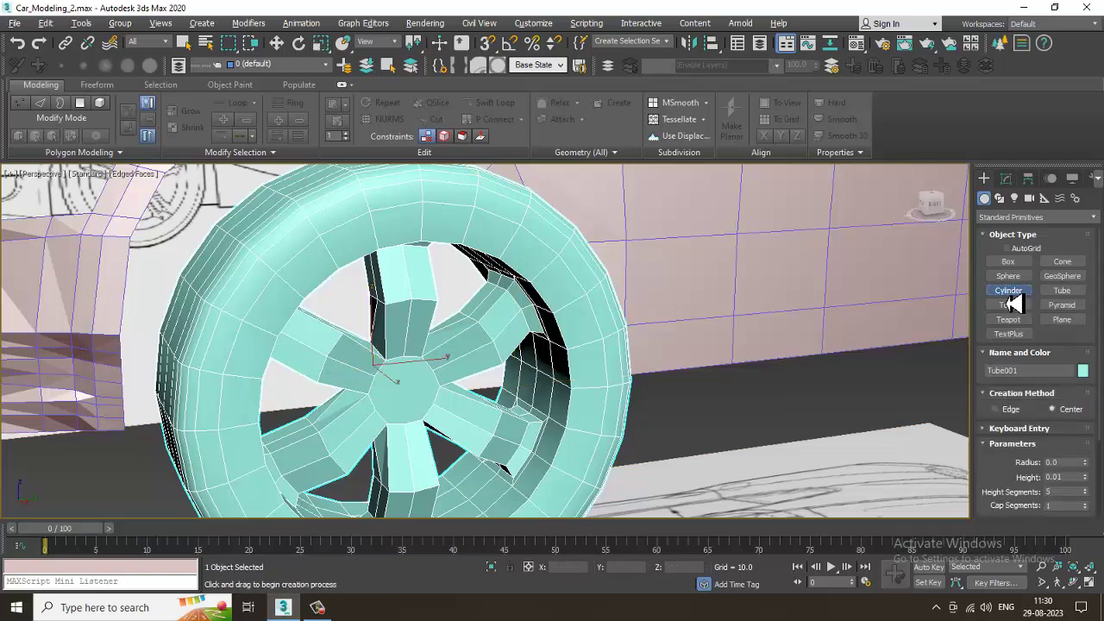
{"action": "key", "text": "alt+w"}
{"action": "middle_click_drag", "start_coordinate": [327, 445], "coordinate": [422, 402]}
{"action": "key", "text": "alt+w"}
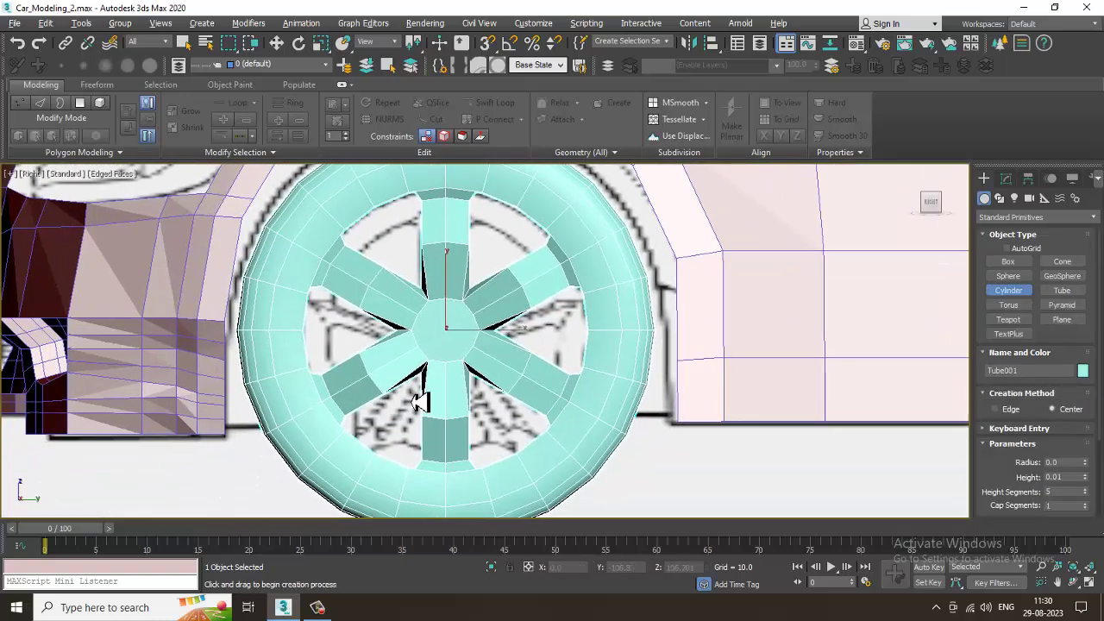
{"action": "left_click_drag", "start_coordinate": [452, 338], "coordinate": [511, 426]}
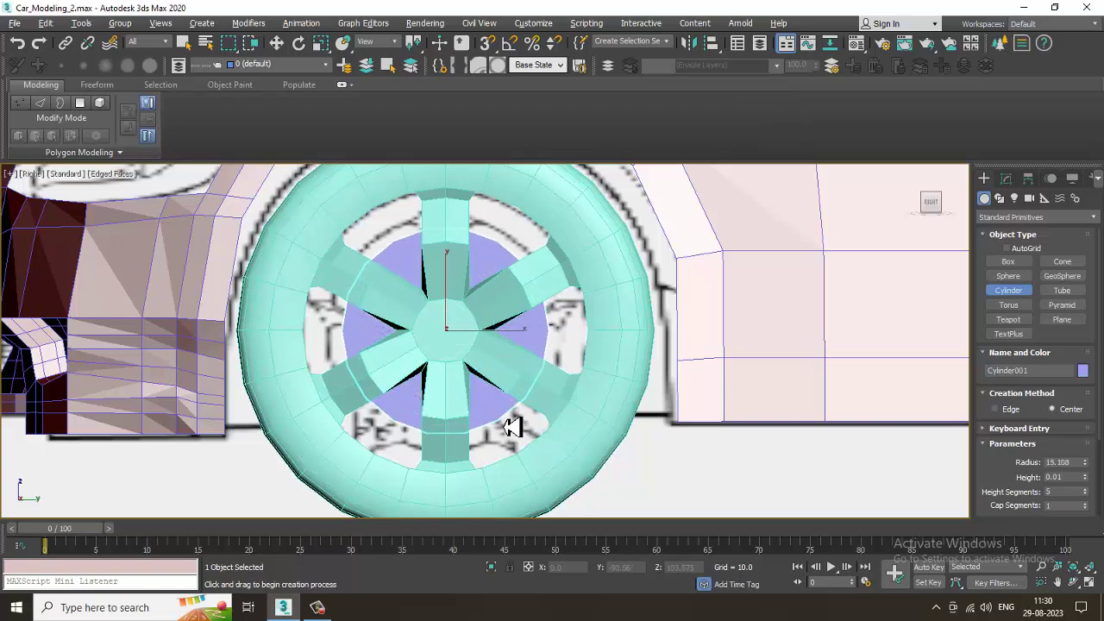
Step: Move the thin cylinder outward along the X axis until it stands clear beside the wheel
{"action": "key", "text": "w"}
{"action": "key", "text": "alt+w"}
{"action": "middle_click", "coordinate": [685, 454]}
{"action": "key", "text": "alt+w"}
{"action": "middle_click_drag", "start_coordinate": [685, 454], "coordinate": [707, 425], "text": "alt"}
{"action": "scroll", "coordinate": [496, 352], "scroll_direction": "down", "scroll_amount": 4}
{"action": "left_click_drag", "start_coordinate": [362, 301], "coordinate": [730, 420]}
{"action": "scroll", "coordinate": [725, 417], "scroll_direction": "up", "scroll_amount": 5}
{"action": "scroll", "coordinate": [716, 415], "scroll_direction": "up", "scroll_amount": 5}
{"action": "scroll", "coordinate": [660, 407], "scroll_direction": "down", "scroll_amount": 3}
{"action": "middle_click_drag", "start_coordinate": [669, 410], "coordinate": [478, 354]}
Step: Set the disc cylinder to 1 height segment and 24 sides
{"action": "left_click", "coordinate": [1007, 179]}
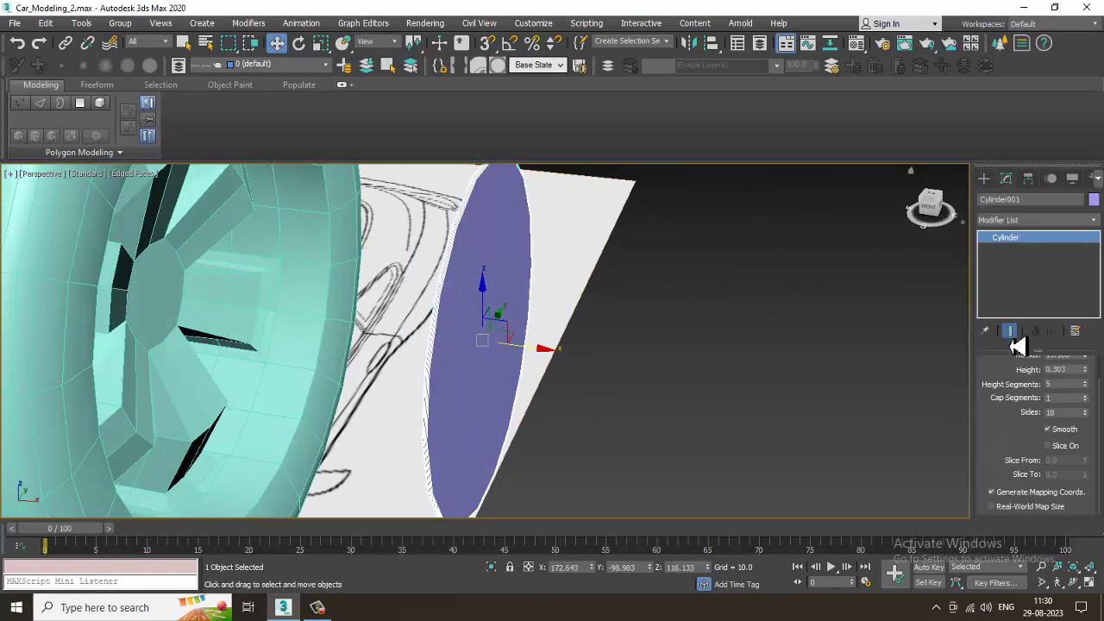
{"action": "middle_click_drag", "start_coordinate": [635, 345], "coordinate": [591, 373], "text": "alt"}
{"action": "right_click", "coordinate": [1085, 414]}
{"action": "left_click", "coordinate": [1085, 438]}
{"action": "left_click", "coordinate": [1085, 437]}
{"action": "left_click", "coordinate": [1085, 438]}
{"action": "left_click", "coordinate": [1085, 437]}
{"action": "left_click", "coordinate": [1085, 437]}
{"action": "left_click", "coordinate": [1085, 438]}
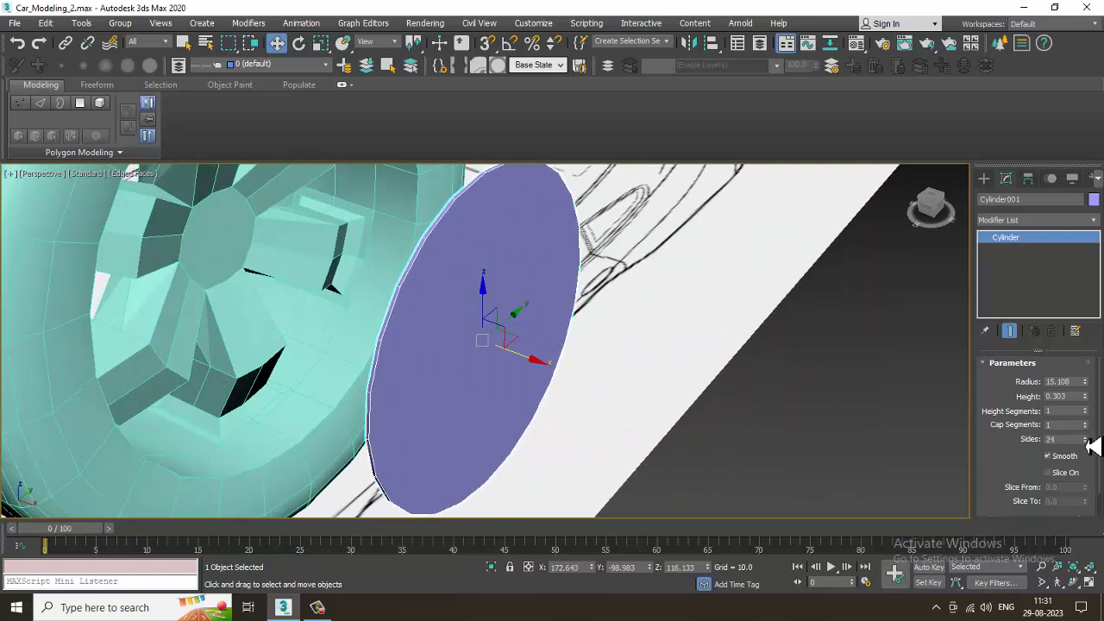
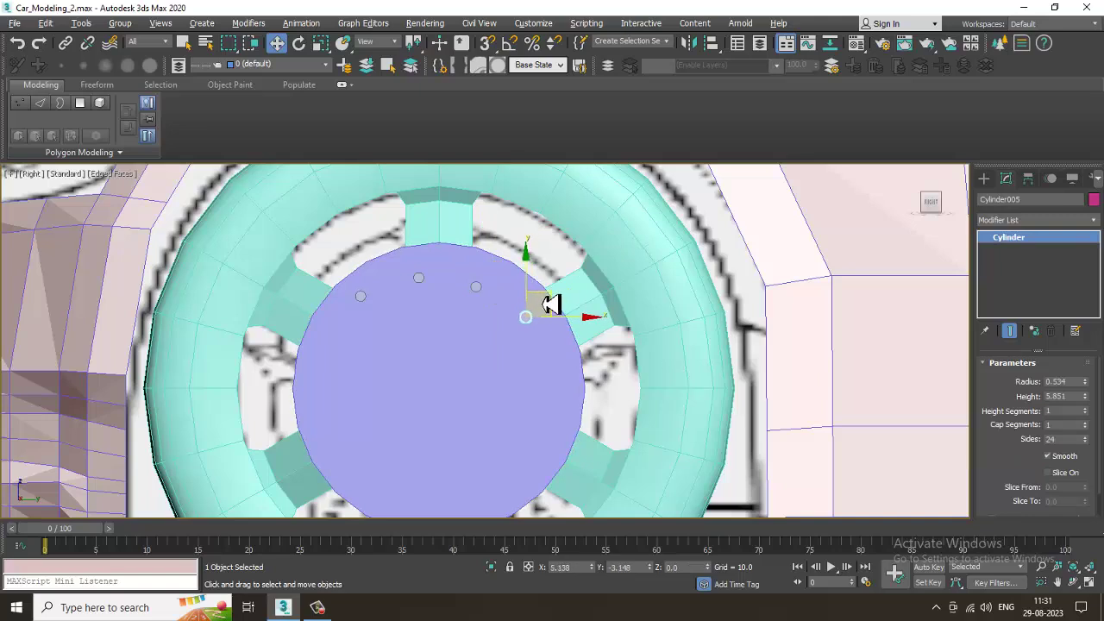
Step: Make three more copies of the small hole cylinder, continuing clockwise down the disc's right edge in the Right view
{"action": "left_click", "coordinate": [549, 304], "text": "shift"}
{"action": "left_click", "coordinate": [565, 367]}
{"action": "mouse_move", "coordinate": [547, 306]}
{"action": "left_mouse_down"}
{"action": "mouse_move", "coordinate": [585, 363]}
{"action": "mouse_move", "coordinate": [545, 463]}
{"action": "left_mouse_up"}
{"action": "left_click", "coordinate": [565, 364]}
{"action": "left_click", "coordinate": [562, 361]}
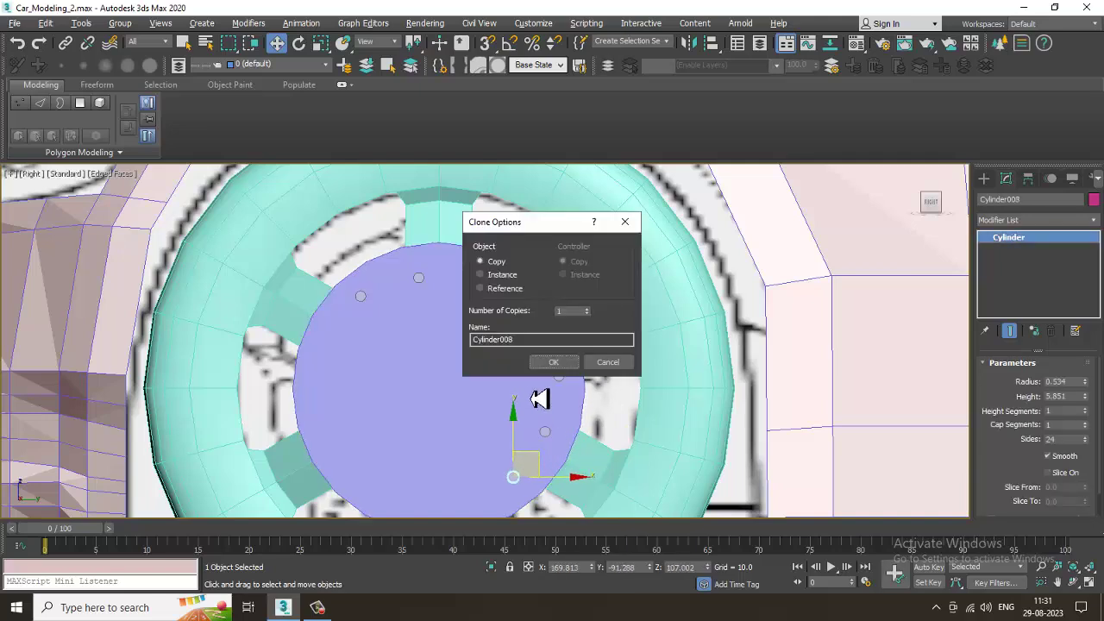
{"action": "left_click", "coordinate": [564, 366]}
{"action": "middle_click_drag", "start_coordinate": [700, 364], "coordinate": [778, 257]}
{"action": "left_click_drag", "start_coordinate": [617, 361], "coordinate": [581, 383], "text": "shift"}
{"action": "left_click", "coordinate": [611, 363]}
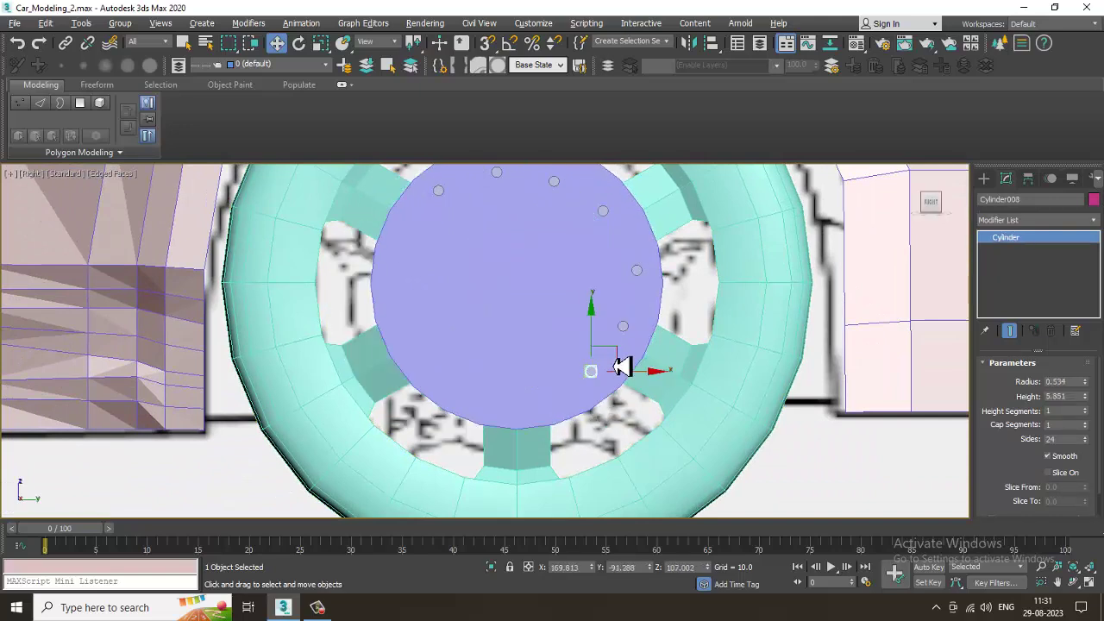
Step: Complete the outer ring with five more copies of the small cylinder along the disc's lower and left edges
{"action": "mouse_move", "coordinate": [614, 360]}
{"action": "left_mouse_down", "text": "shift"}
{"action": "mouse_move", "coordinate": [555, 380]}
{"action": "mouse_move", "coordinate": [490, 371]}
{"action": "mouse_move", "coordinate": [454, 347]}
{"action": "mouse_move", "coordinate": [437, 321]}
{"action": "mouse_move", "coordinate": [449, 226]}
{"action": "left_mouse_up", "text": "shift"}
{"action": "left_click", "coordinate": [570, 370]}
{"action": "left_click", "coordinate": [559, 363]}
{"action": "left_click", "coordinate": [559, 363]}
{"action": "left_click", "coordinate": [555, 363]}
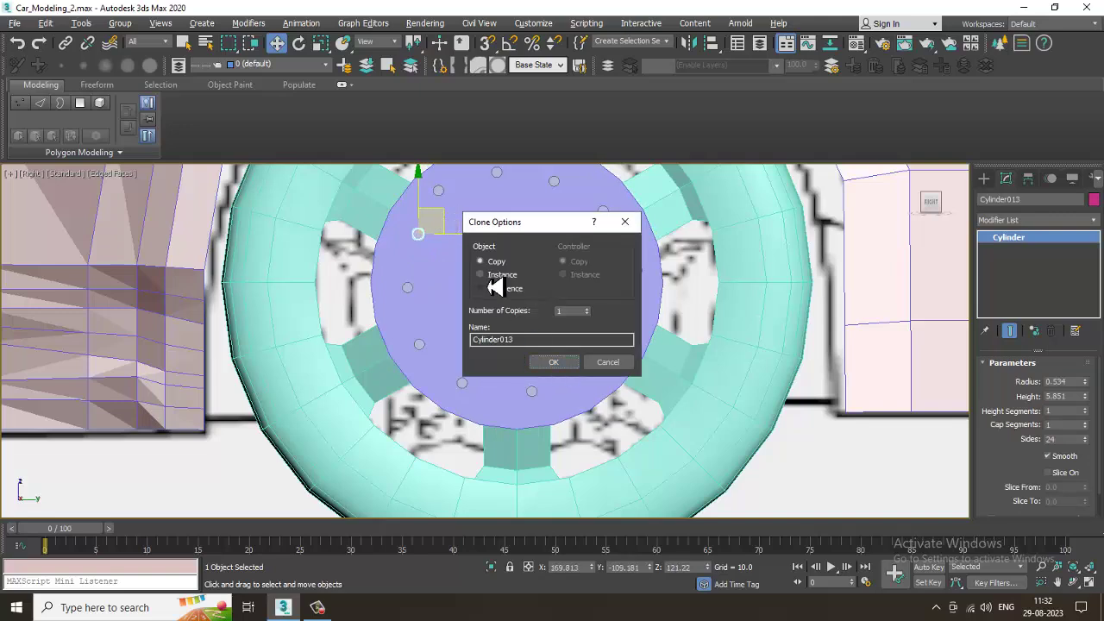
{"action": "left_click", "coordinate": [557, 362]}
Step: Copy the small cylinder to two inner positions on the disc's upper half, and copy that pair to the lower half
{"action": "left_click_drag", "start_coordinate": [468, 230], "coordinate": [531, 226], "text": "shift"}
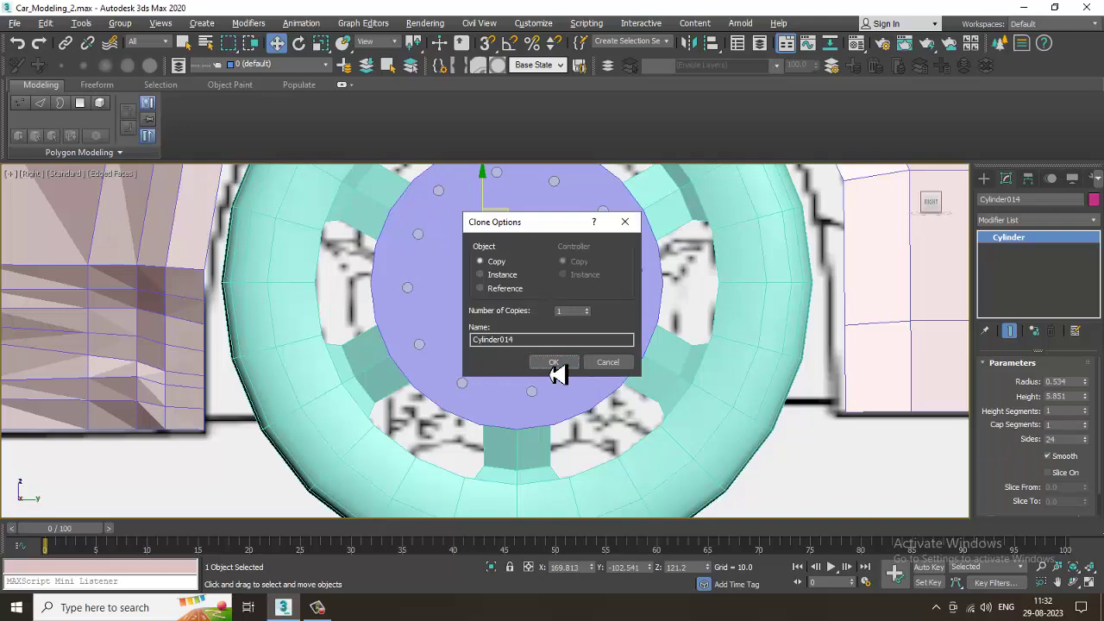
{"action": "left_click", "coordinate": [559, 363]}
{"action": "left_click_drag", "start_coordinate": [537, 239], "coordinate": [613, 245], "text": "shift"}
{"action": "left_click", "coordinate": [565, 362]}
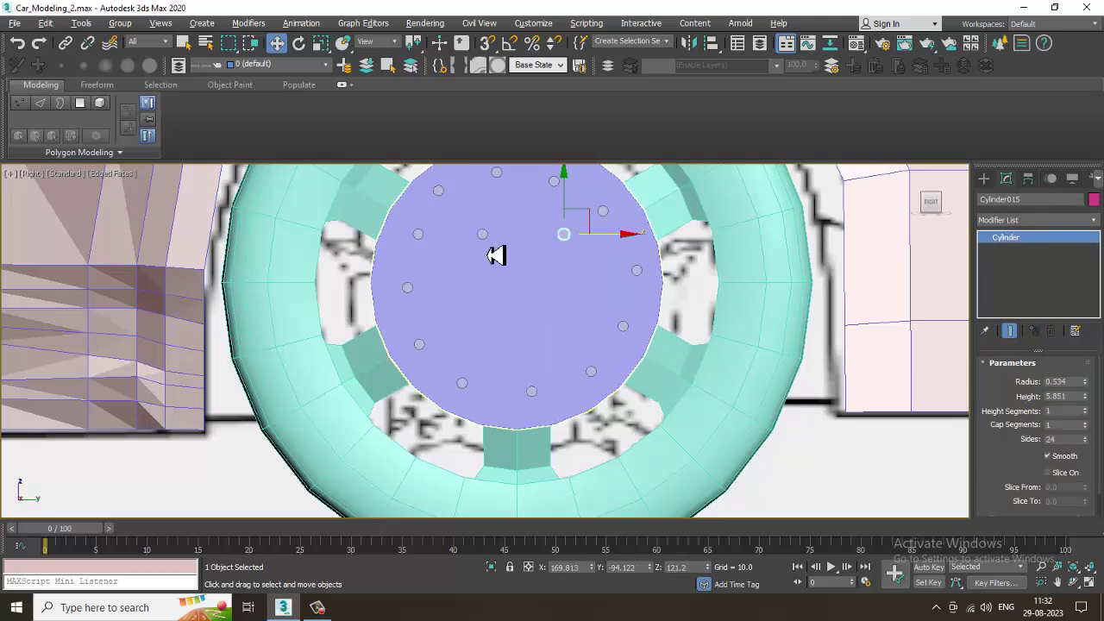
{"action": "left_click", "coordinate": [486, 245], "text": "ctrl"}
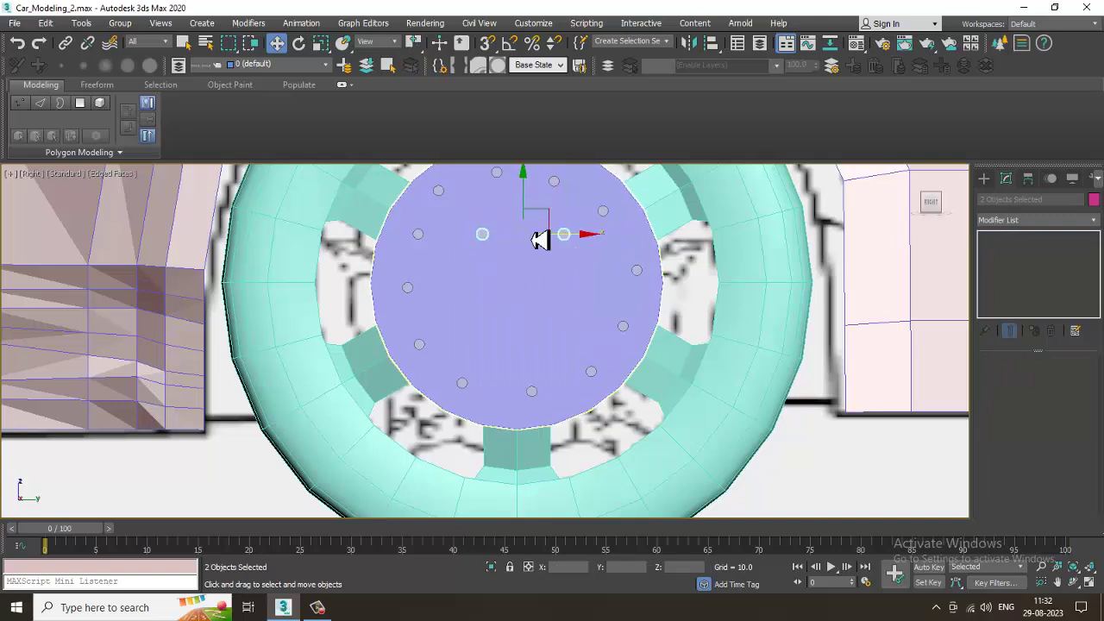
{"action": "left_click_drag", "start_coordinate": [529, 186], "coordinate": [542, 299], "text": "shift"}
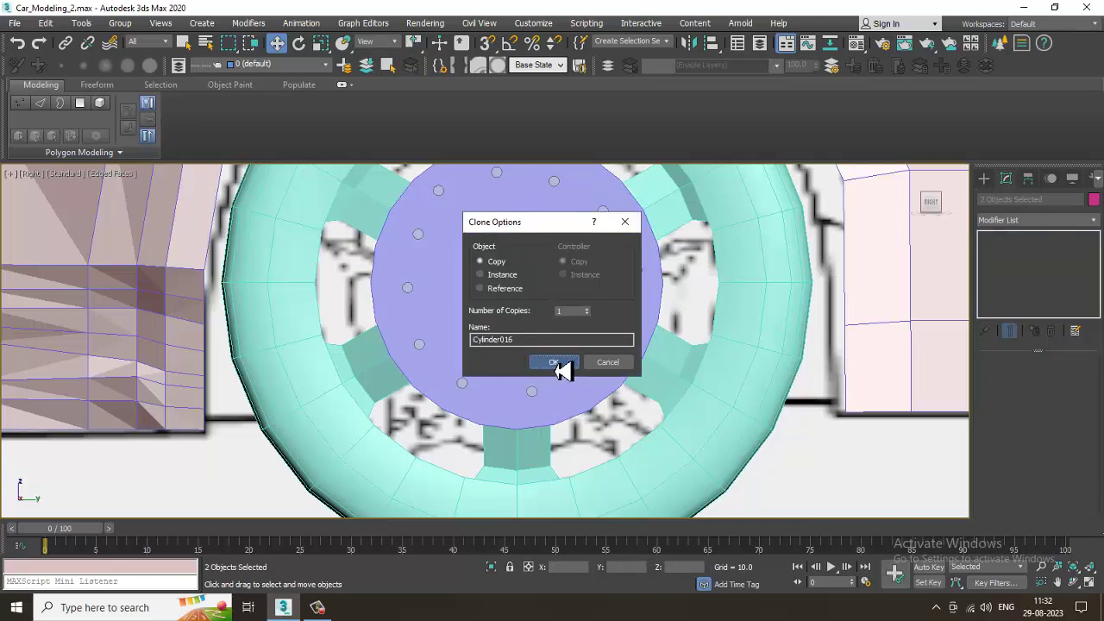
{"action": "left_click", "coordinate": [555, 363]}
Step: Apply ProBoolean to the large disc and subtract the small cylinders in its upper part to cut the first holes
{"action": "key", "text": "alt+w"}
{"action": "key", "text": "alt+w"}
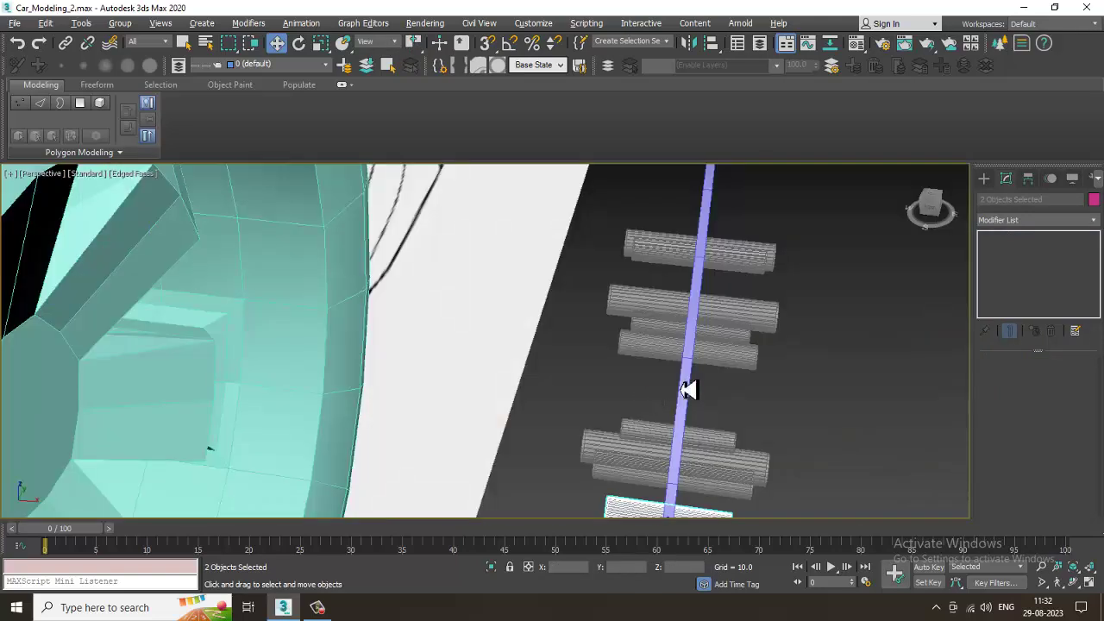
{"action": "middle_click_drag", "start_coordinate": [689, 390], "coordinate": [657, 289], "text": "alt"}
{"action": "left_click", "coordinate": [700, 248]}
{"action": "scroll", "coordinate": [704, 252], "scroll_direction": "down", "scroll_amount": 5}
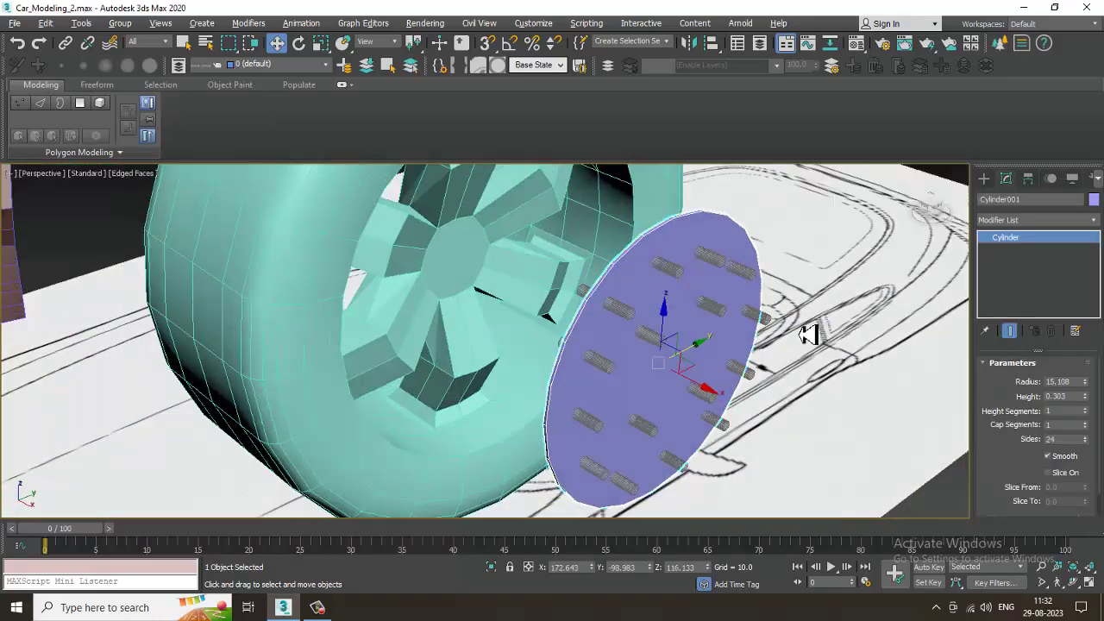
{"action": "middle_click_drag", "start_coordinate": [809, 335], "coordinate": [829, 333], "text": "alt"}
{"action": "left_click", "coordinate": [984, 178]}
{"action": "left_click", "coordinate": [1018, 217]}
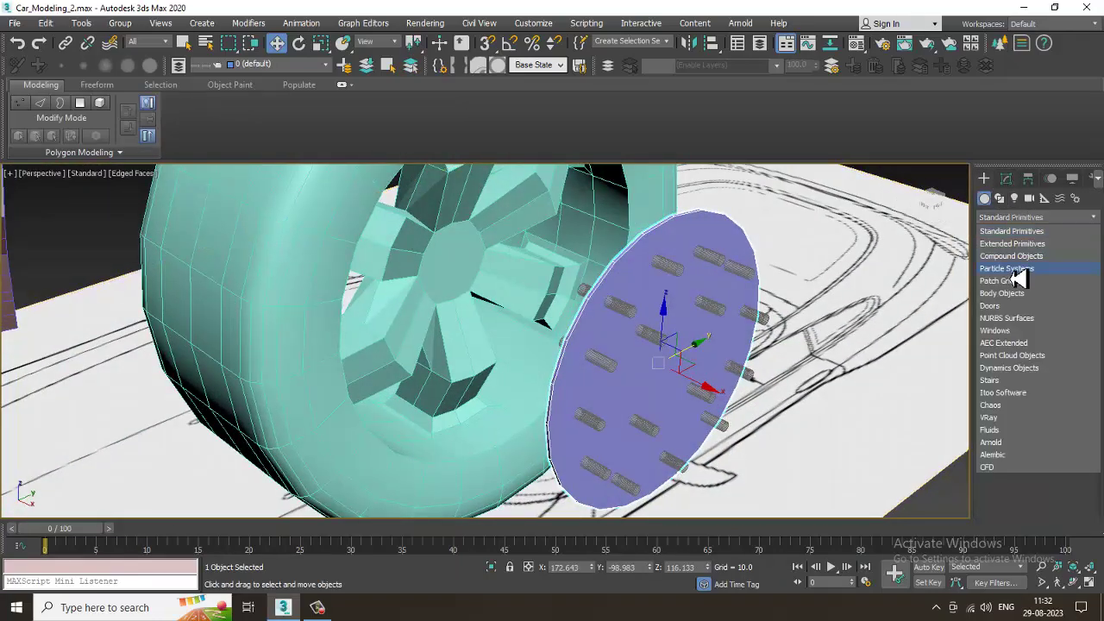
{"action": "left_click", "coordinate": [1011, 256]}
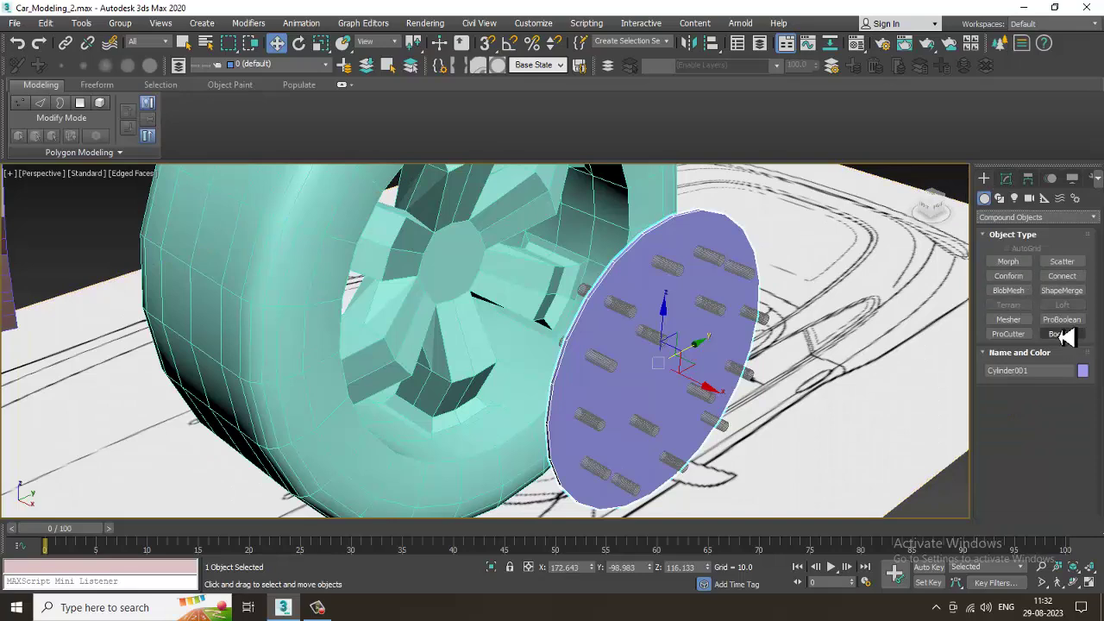
{"action": "left_click", "coordinate": [1062, 320]}
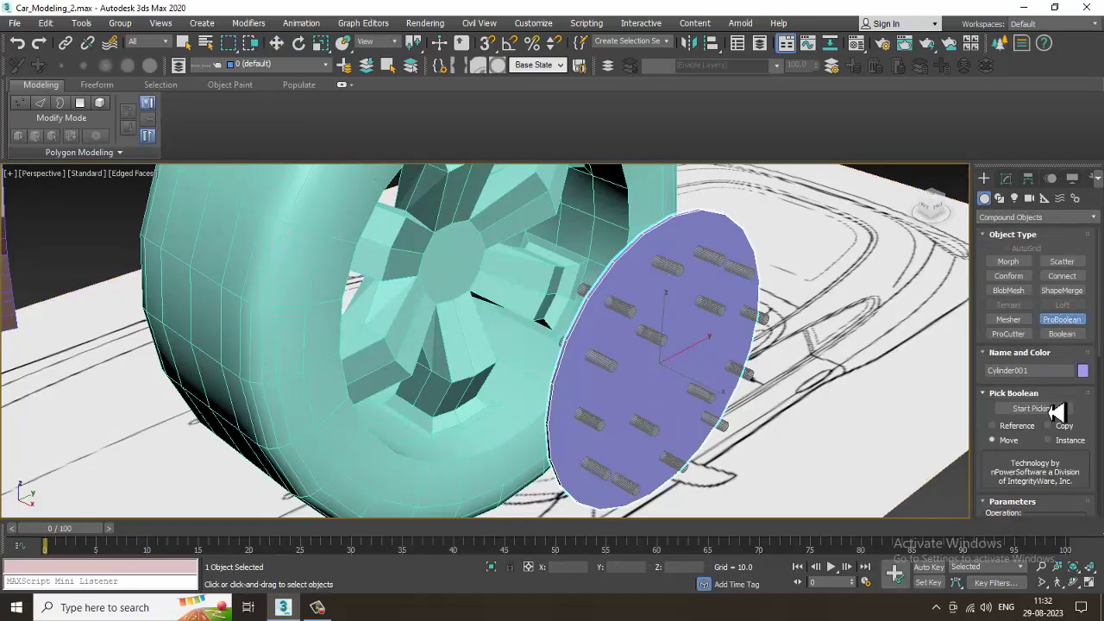
{"action": "left_click", "coordinate": [1054, 411]}
{"action": "left_click", "coordinate": [680, 276]}
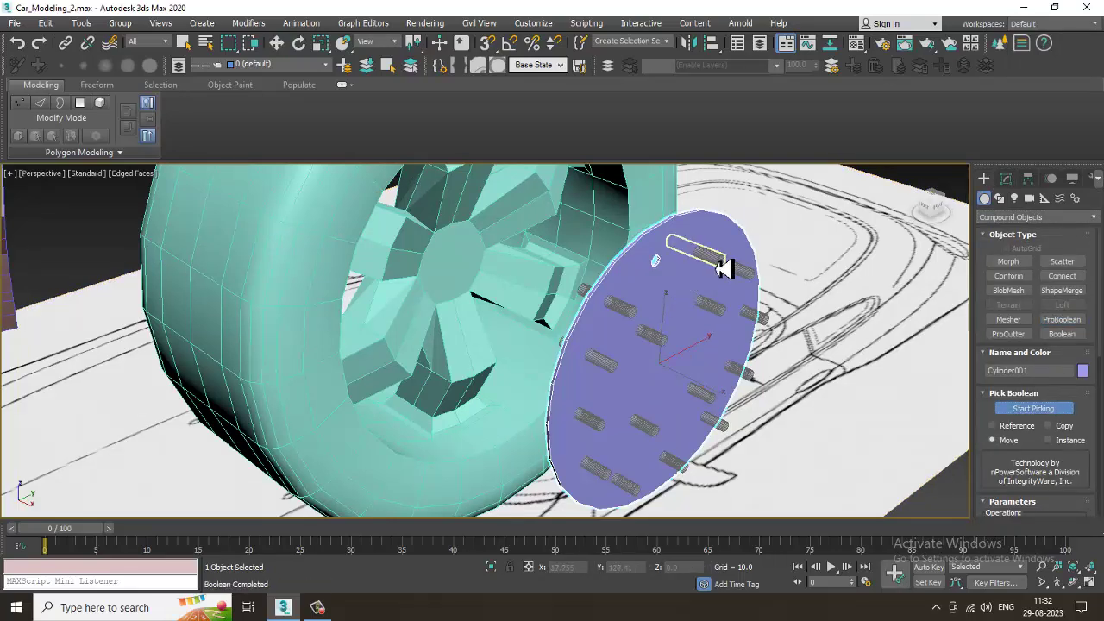
{"action": "left_click", "coordinate": [722, 256]}
{"action": "left_click", "coordinate": [739, 271]}
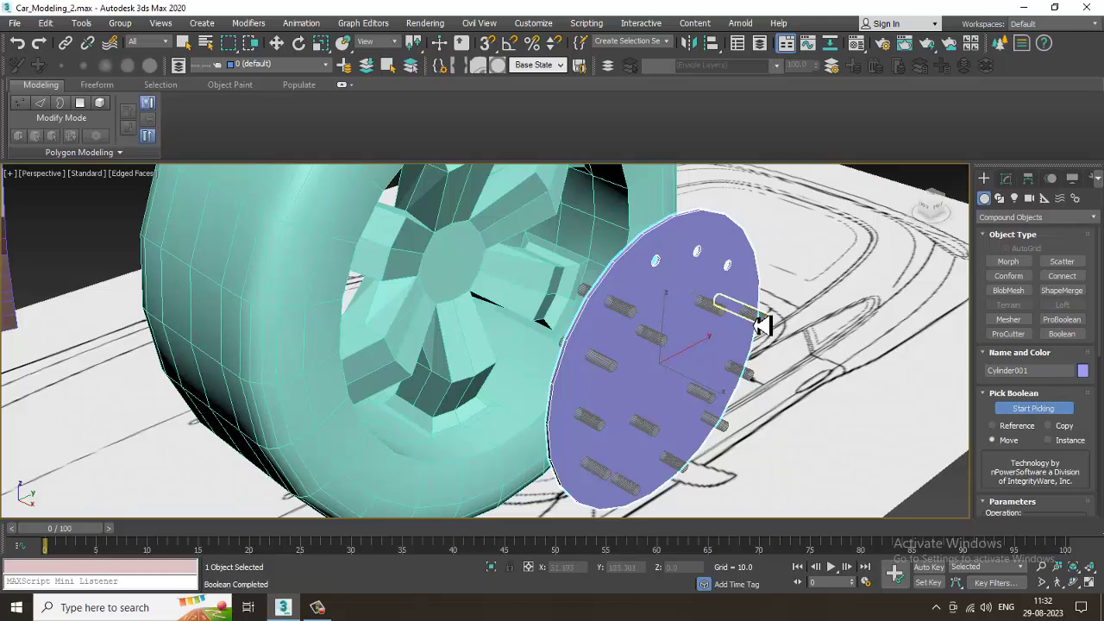
{"action": "left_click", "coordinate": [627, 313]}
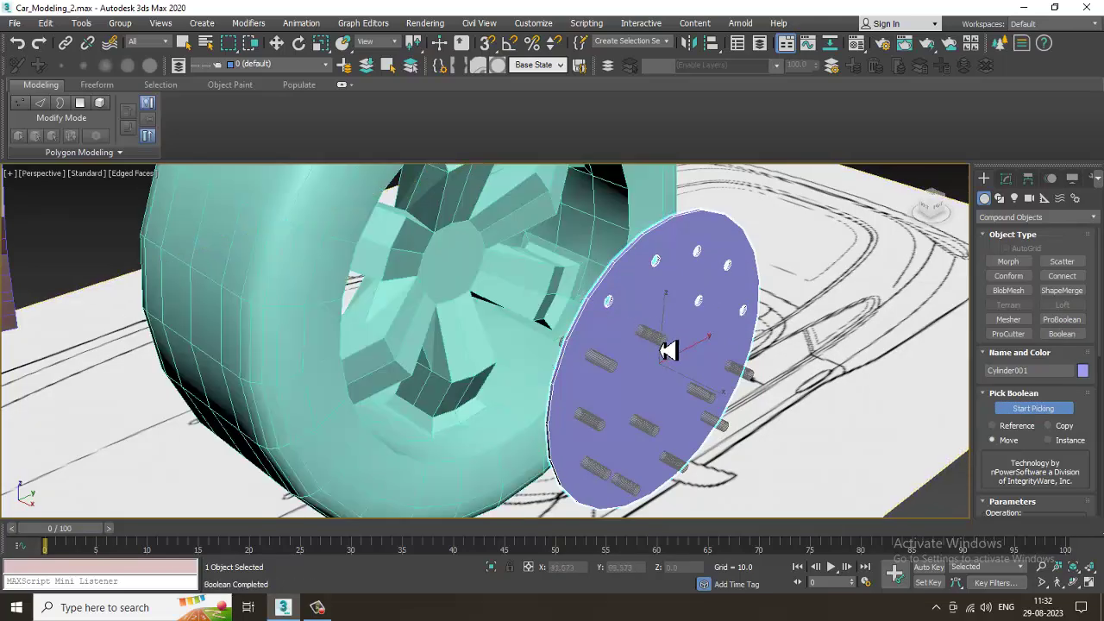
Step: Subtract the remaining small cylinders in the middle and lower part of the disc
{"action": "left_click", "coordinate": [651, 436]}
{"action": "left_click", "coordinate": [715, 400]}
{"action": "left_click", "coordinate": [752, 377]}
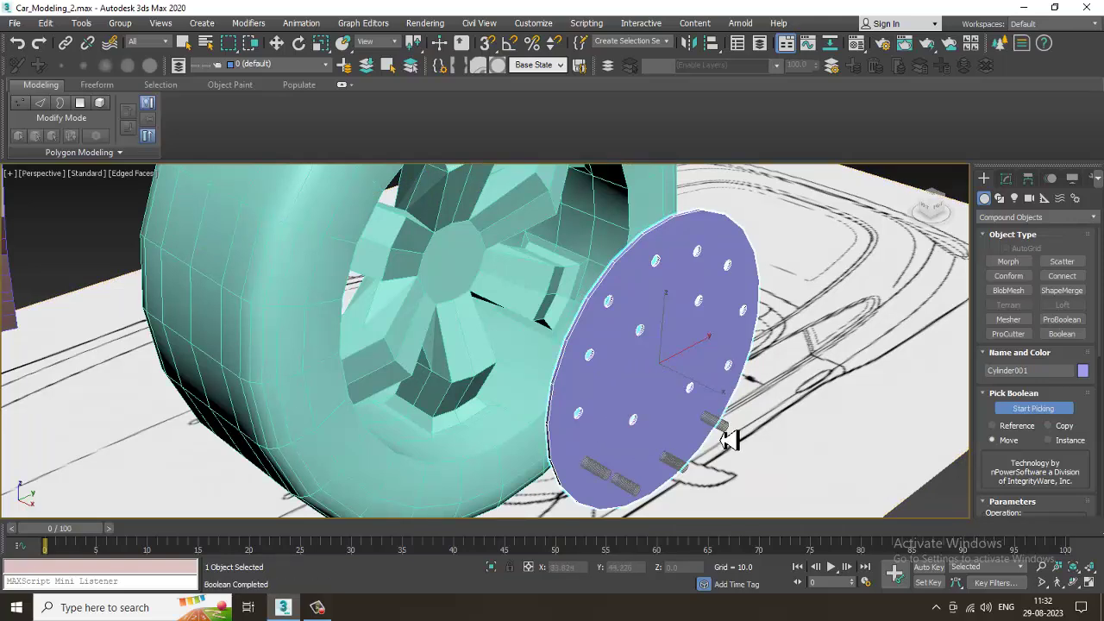
{"action": "left_click", "coordinate": [728, 431]}
{"action": "left_click", "coordinate": [689, 469]}
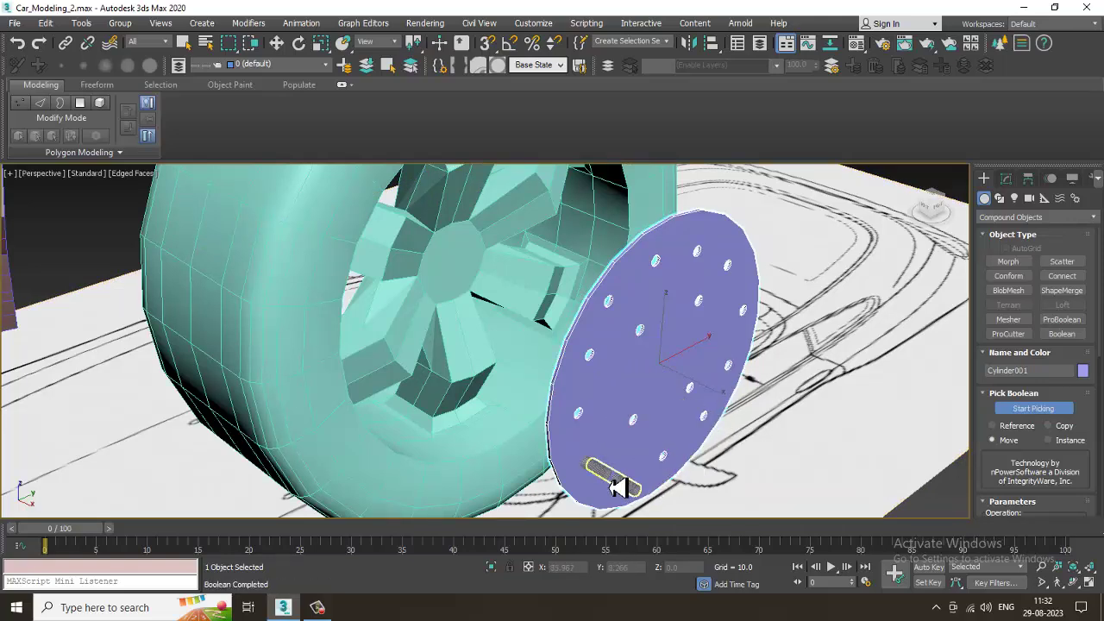
{"action": "key", "text": "w"}
Step: Convert the drilled disc to an Editable Poly
{"action": "middle_click_drag", "start_coordinate": [617, 479], "coordinate": [763, 410], "text": "alt"}
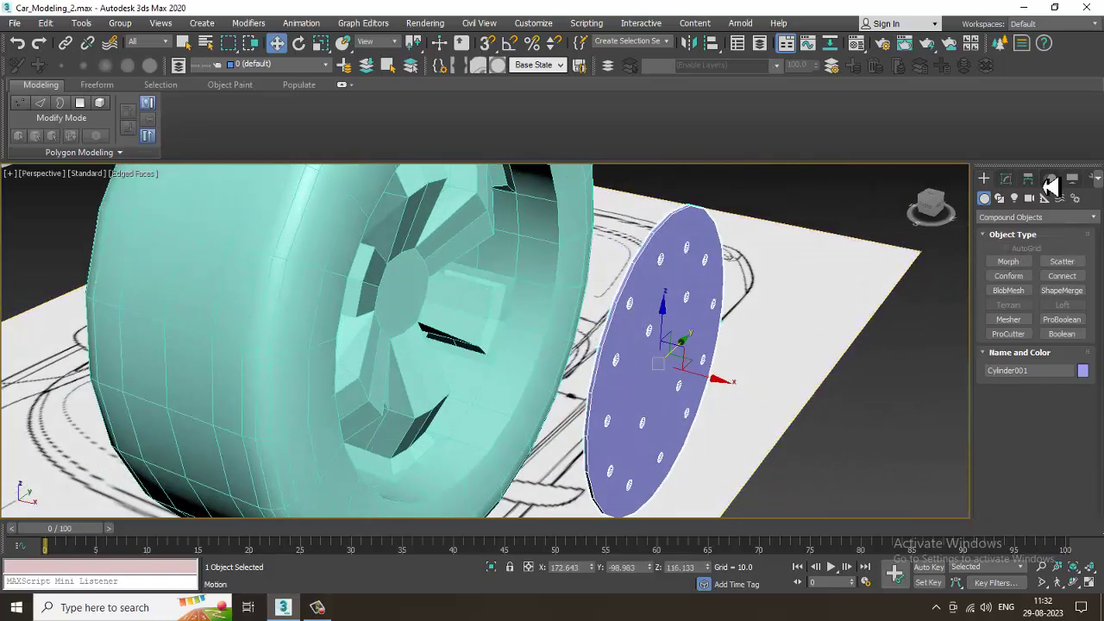
{"action": "left_click", "coordinate": [1008, 181]}
{"action": "right_click", "coordinate": [656, 274]}
{"action": "mouse_move", "coordinate": [730, 423]}
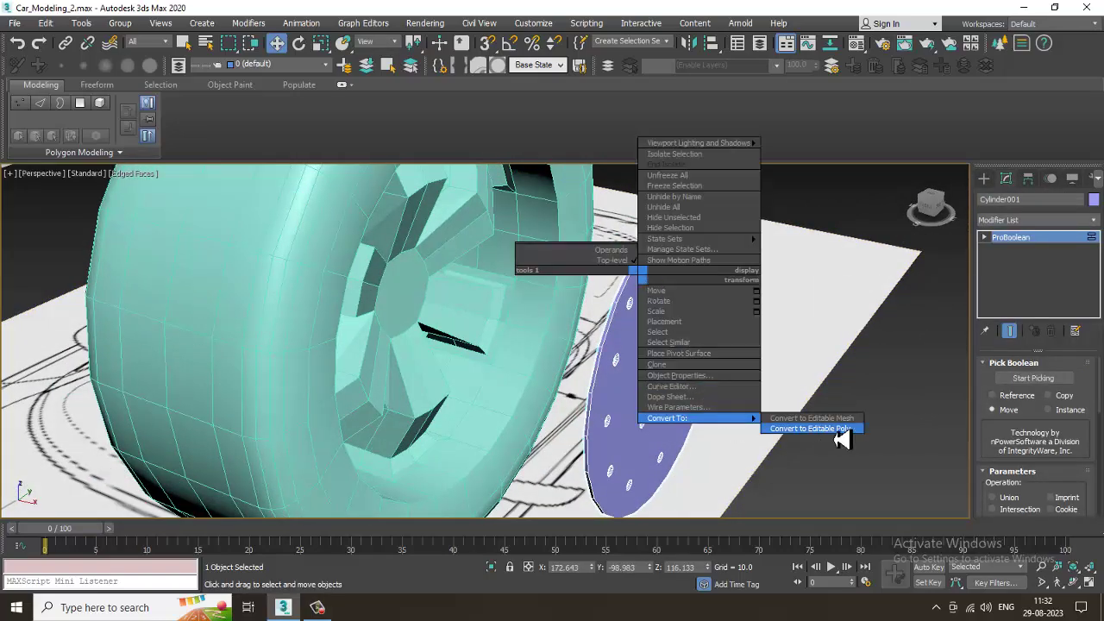
{"action": "left_click", "coordinate": [779, 439]}
Step: Move the drilled disc about -32.2 along the X axis into the wheel, behind the spokes, and check its fit
{"action": "left_click_drag", "start_coordinate": [717, 387], "coordinate": [451, 352]}
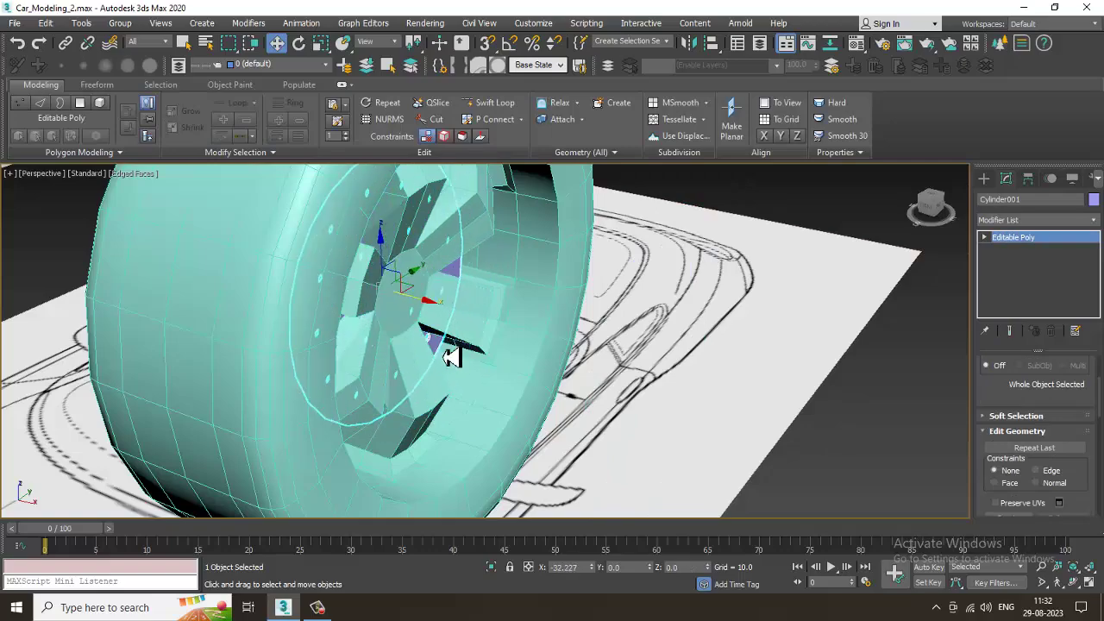
{"action": "middle_click_drag", "start_coordinate": [452, 352], "coordinate": [545, 343], "text": "alt"}
{"action": "scroll", "coordinate": [530, 320], "scroll_direction": "up", "scroll_amount": 4}
{"action": "scroll", "coordinate": [556, 340], "scroll_direction": "down", "scroll_amount": 6}
Step: Change the wheel's object color to black and deselect it
{"action": "left_click", "coordinate": [462, 290]}
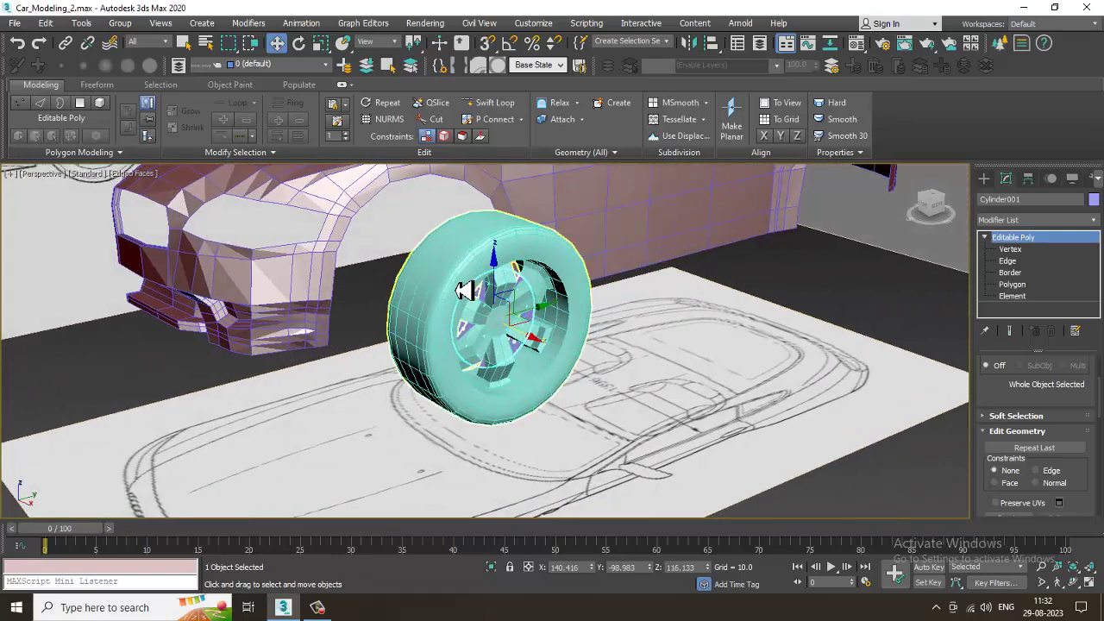
{"action": "left_click", "coordinate": [1093, 201]}
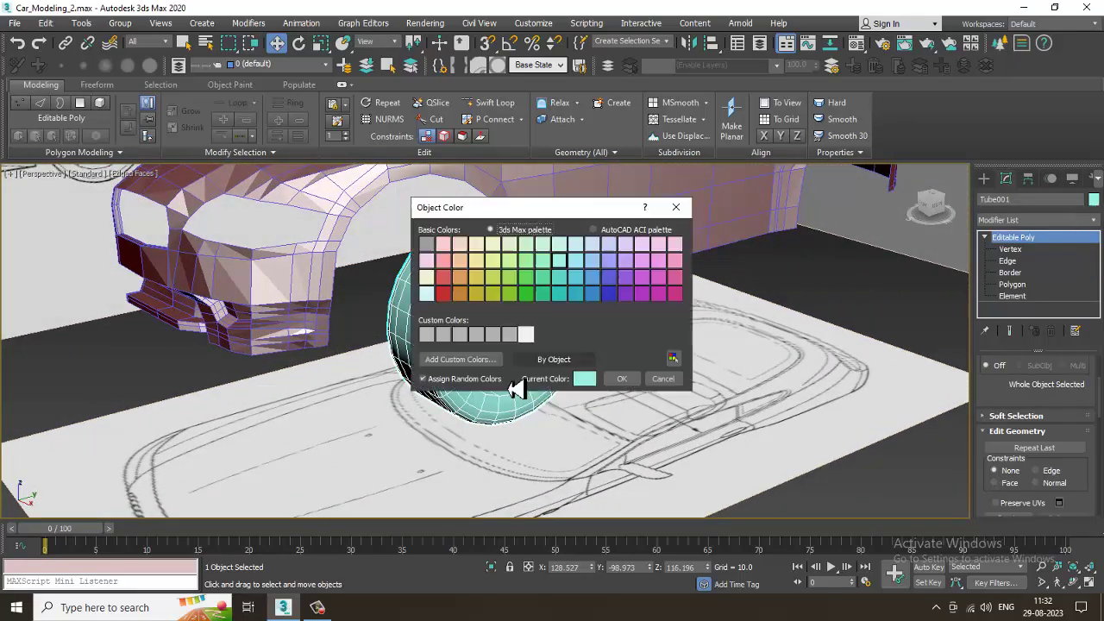
{"action": "left_click", "coordinate": [628, 381]}
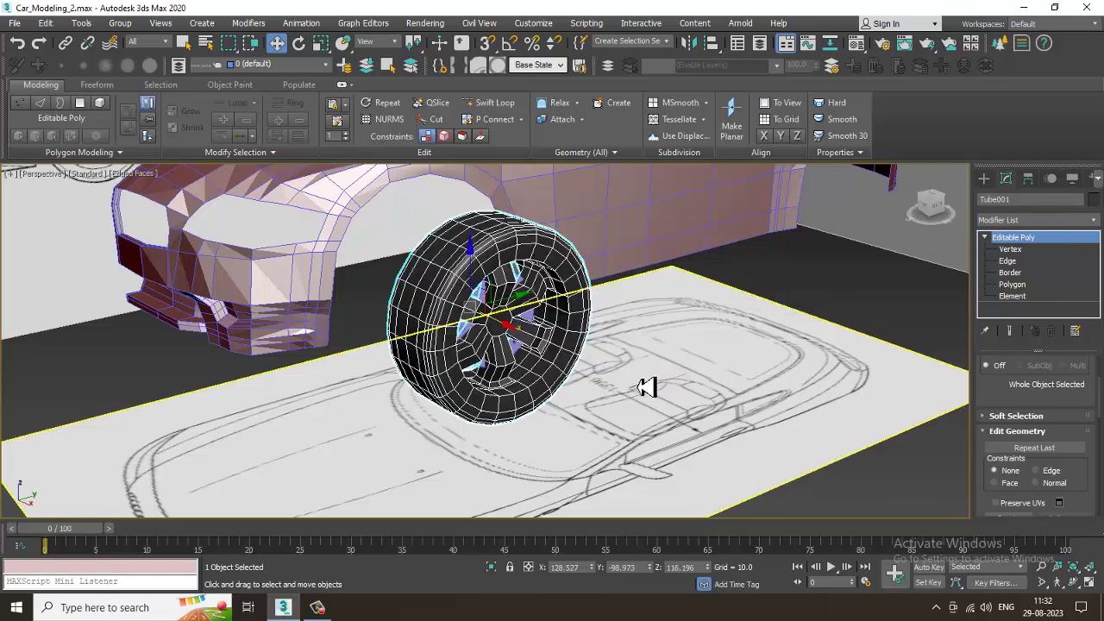
{"action": "left_click", "coordinate": [832, 285]}
Step: Move the wheel together with its brake disc along the X axis into the front wheel arch, aligned with the front-view blueprint
{"action": "middle_click_drag", "start_coordinate": [523, 350], "coordinate": [566, 354], "text": "alt"}
{"action": "scroll", "coordinate": [566, 354], "scroll_direction": "down", "scroll_amount": 5}
{"action": "scroll", "coordinate": [571, 354], "scroll_direction": "down", "scroll_amount": 2}
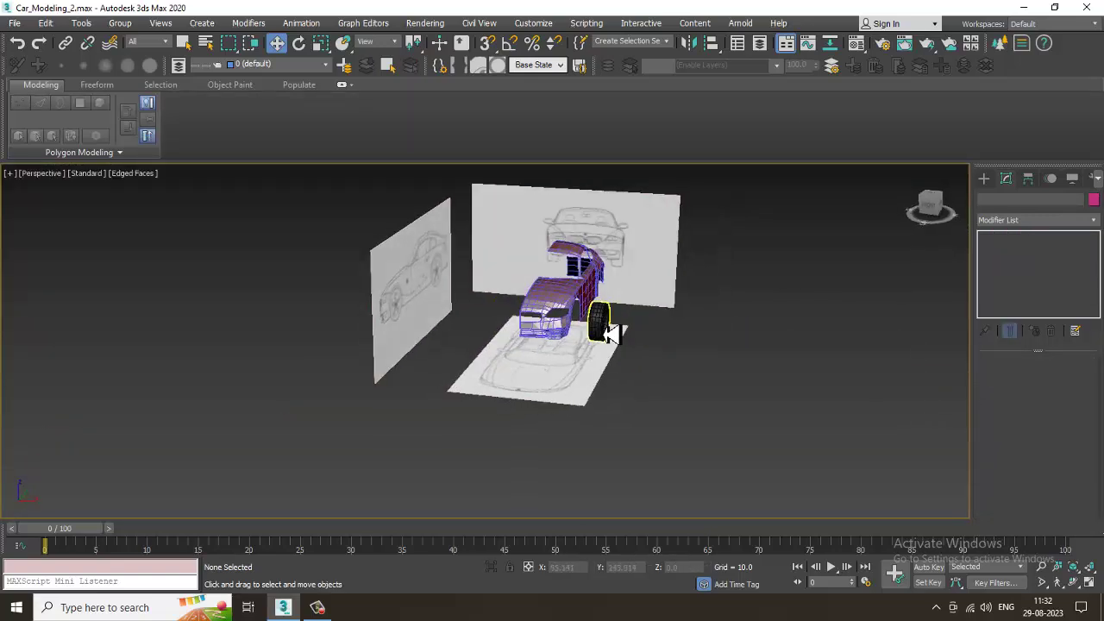
{"action": "scroll", "coordinate": [609, 328], "scroll_direction": "up", "scroll_amount": 10}
{"action": "key", "text": "alt+w"}
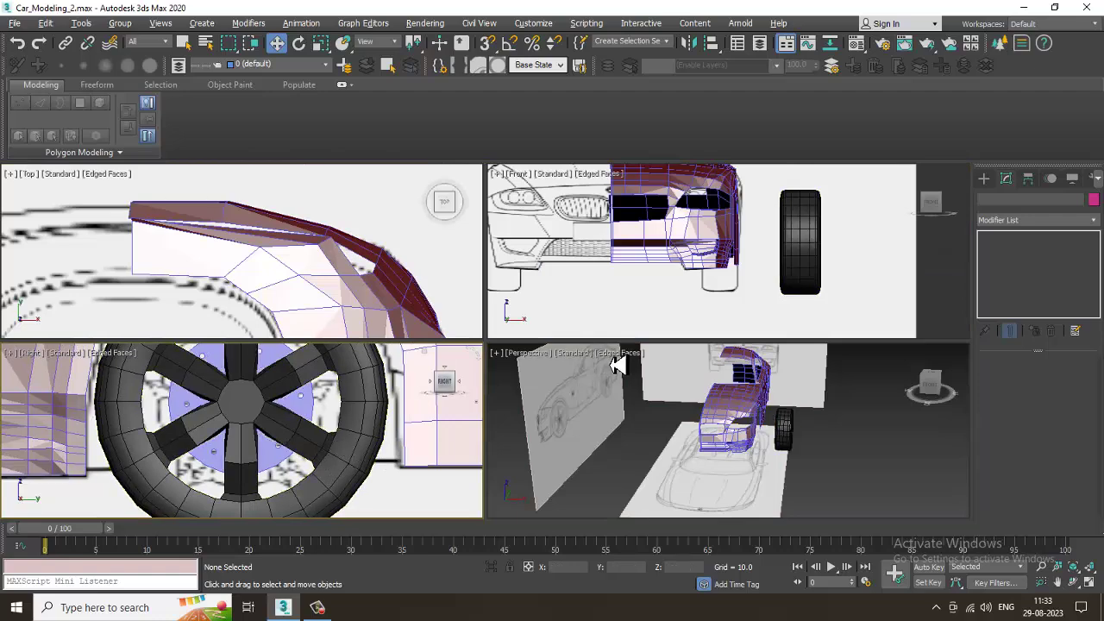
{"action": "left_click", "coordinate": [703, 284]}
{"action": "key", "text": "alt+w"}
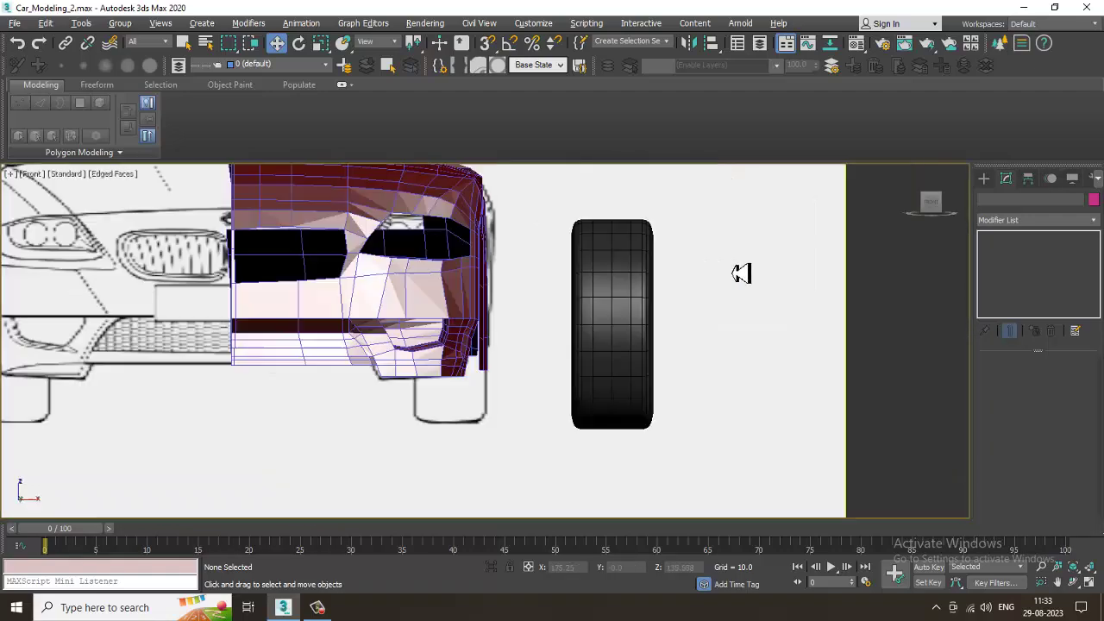
{"action": "scroll", "coordinate": [742, 274], "scroll_direction": "down", "scroll_amount": 2}
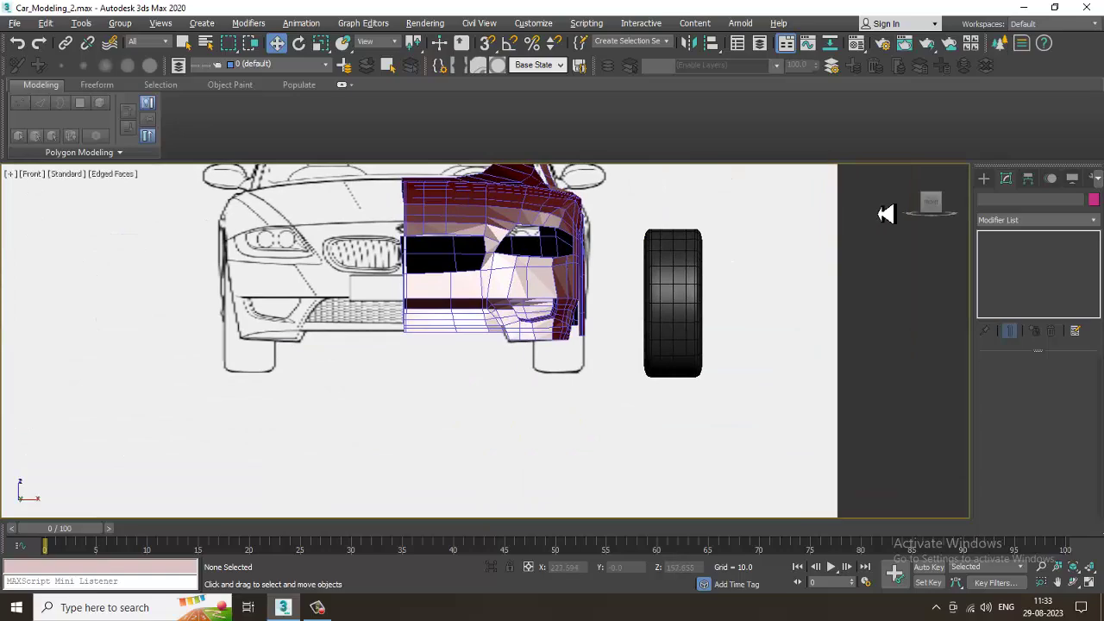
{"action": "left_click_drag", "start_coordinate": [625, 388], "coordinate": [626, 390]}
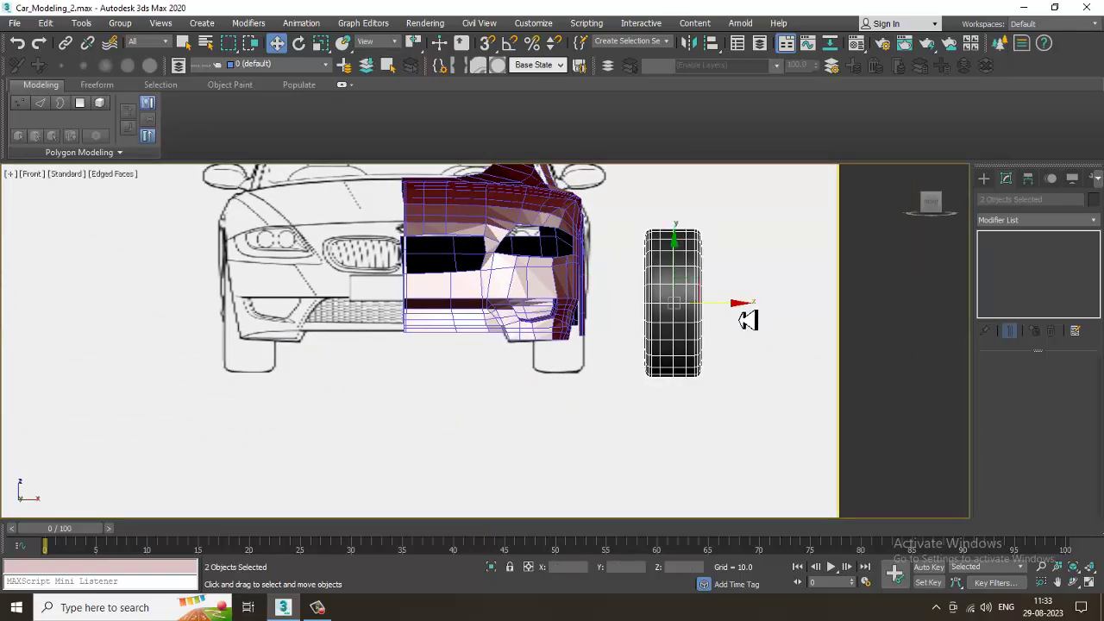
{"action": "left_click_drag", "start_coordinate": [699, 321], "coordinate": [621, 315]}
Step: Nudge the wheel and brake disc slightly outward along the X axis and check their fit in the front arch
{"action": "key", "text": "alt+w"}
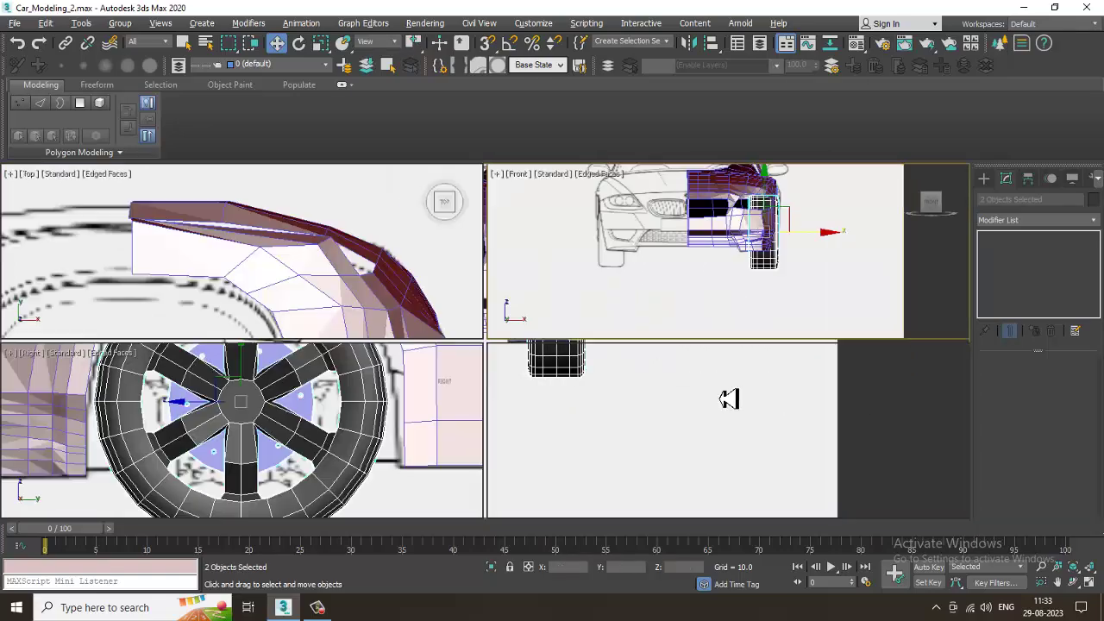
{"action": "key", "text": "alt+w"}
{"action": "scroll", "coordinate": [440, 346], "scroll_direction": "up", "scroll_amount": 5}
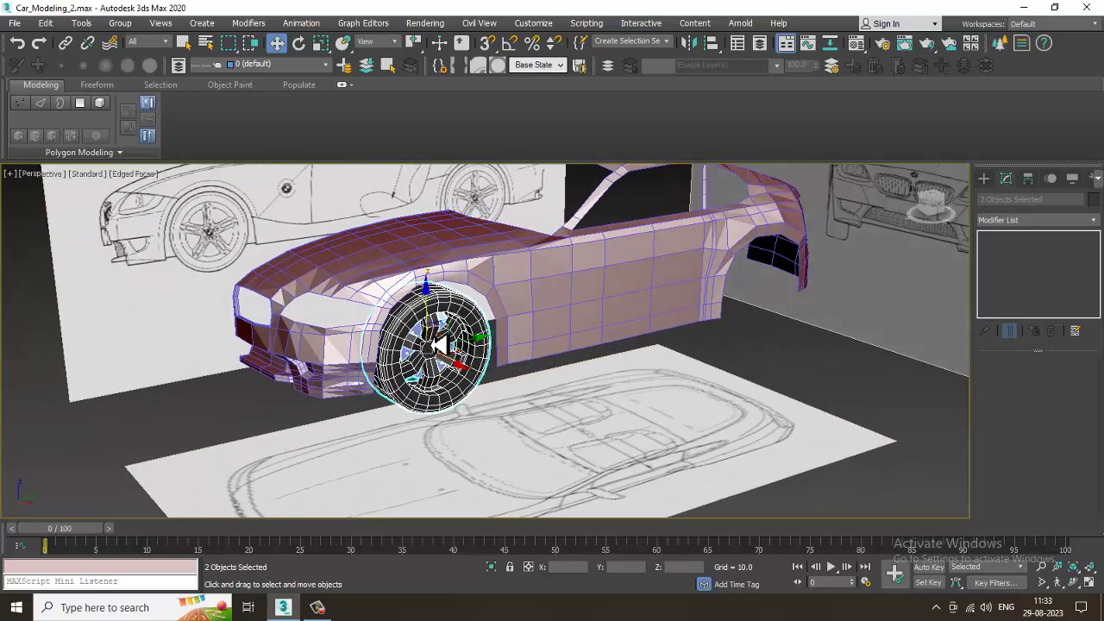
{"action": "middle_click_drag", "start_coordinate": [440, 345], "coordinate": [492, 375], "text": "alt"}
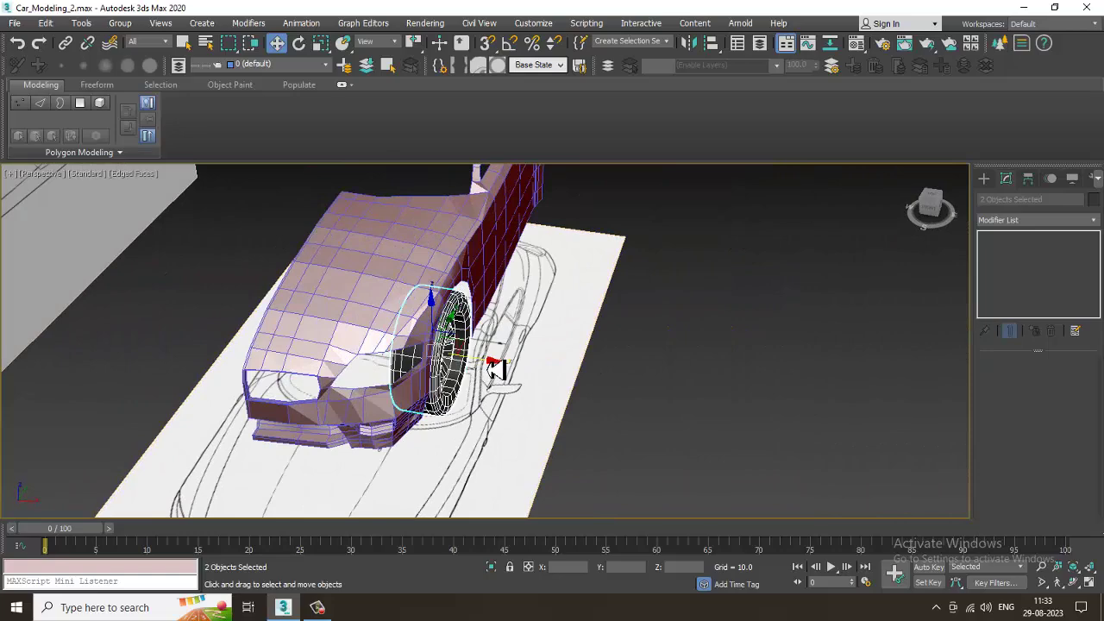
{"action": "left_click_drag", "start_coordinate": [496, 369], "coordinate": [499, 371]}
{"action": "middle_click_drag", "start_coordinate": [498, 371], "coordinate": [514, 358], "text": "alt"}
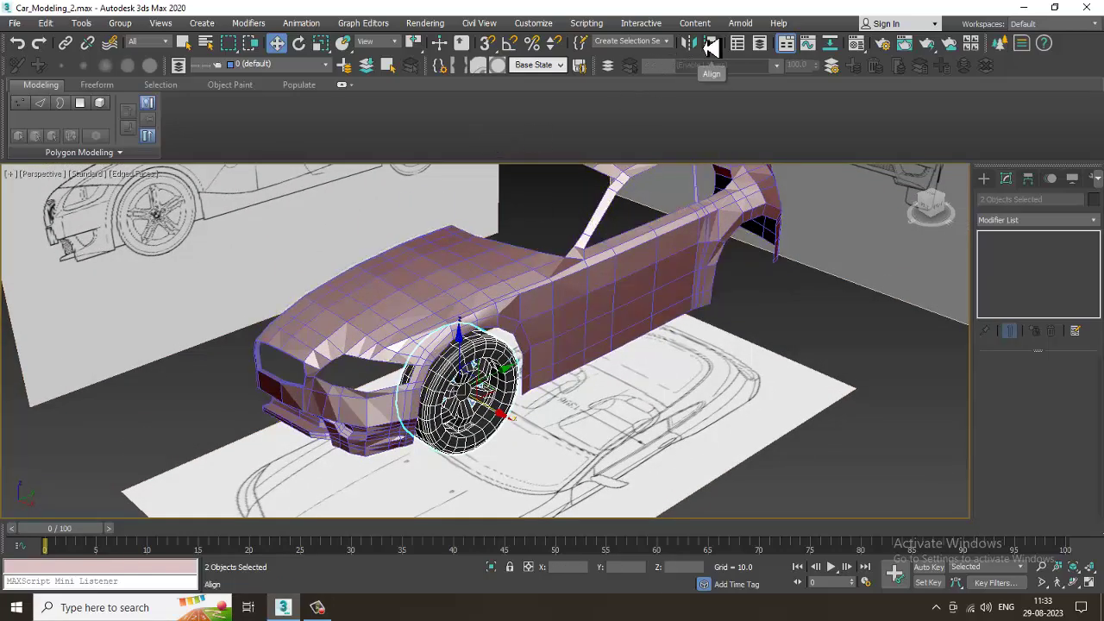
Step: Try mirroring the wheel and brake disc on the X axis as a copy placed on the opposite side, then delete the copy
{"action": "left_click", "coordinate": [695, 44]}
{"action": "left_click", "coordinate": [539, 334]}
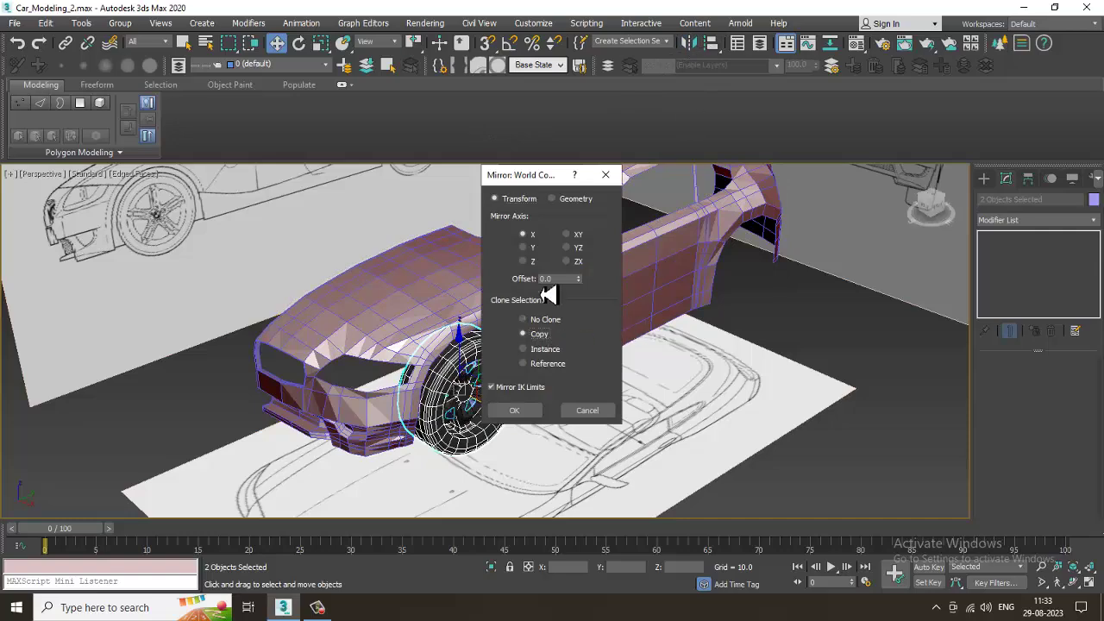
{"action": "left_click", "coordinate": [518, 414]}
{"action": "middle_click_drag", "start_coordinate": [523, 420], "coordinate": [515, 403], "text": "alt"}
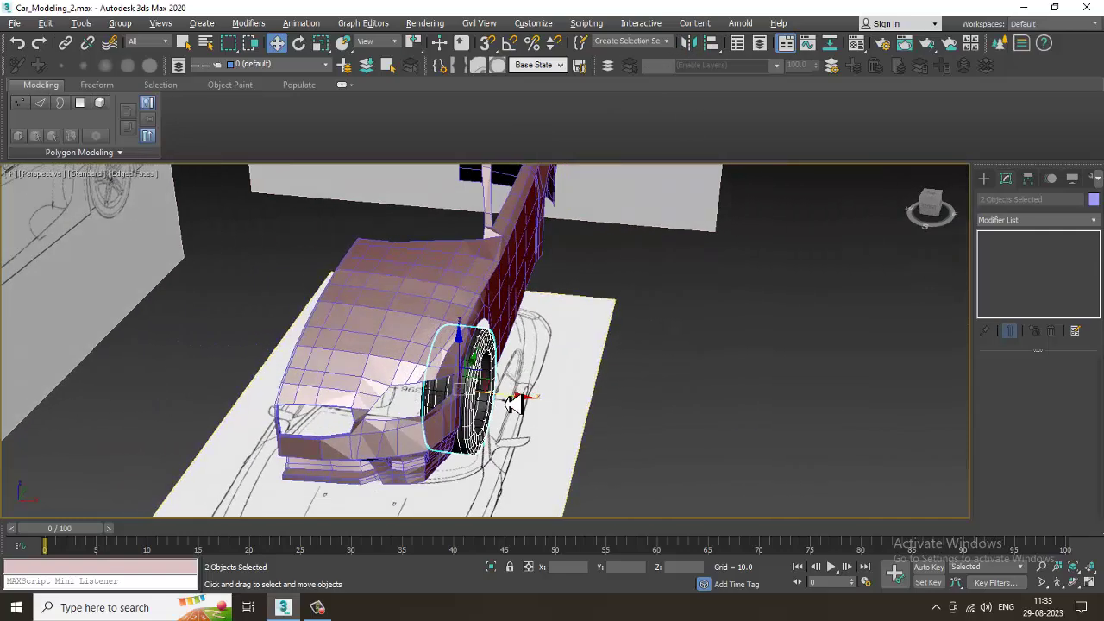
{"action": "left_click_drag", "start_coordinate": [515, 405], "coordinate": [254, 400]}
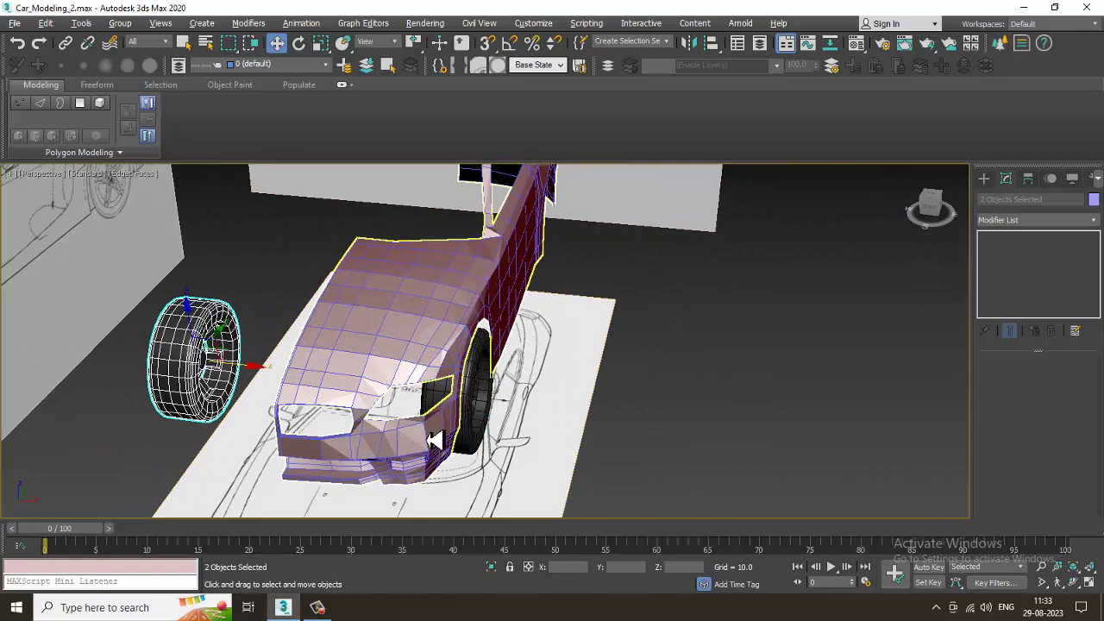
{"action": "key", "text": "Delete"}
Step: Group the front wheel and its brake disc under the name "tyre"
{"action": "middle_click_drag", "start_coordinate": [501, 380], "coordinate": [380, 362], "text": "alt"}
{"action": "scroll", "coordinate": [462, 332], "scroll_direction": "up", "scroll_amount": 4}
{"action": "left_click", "coordinate": [440, 248]}
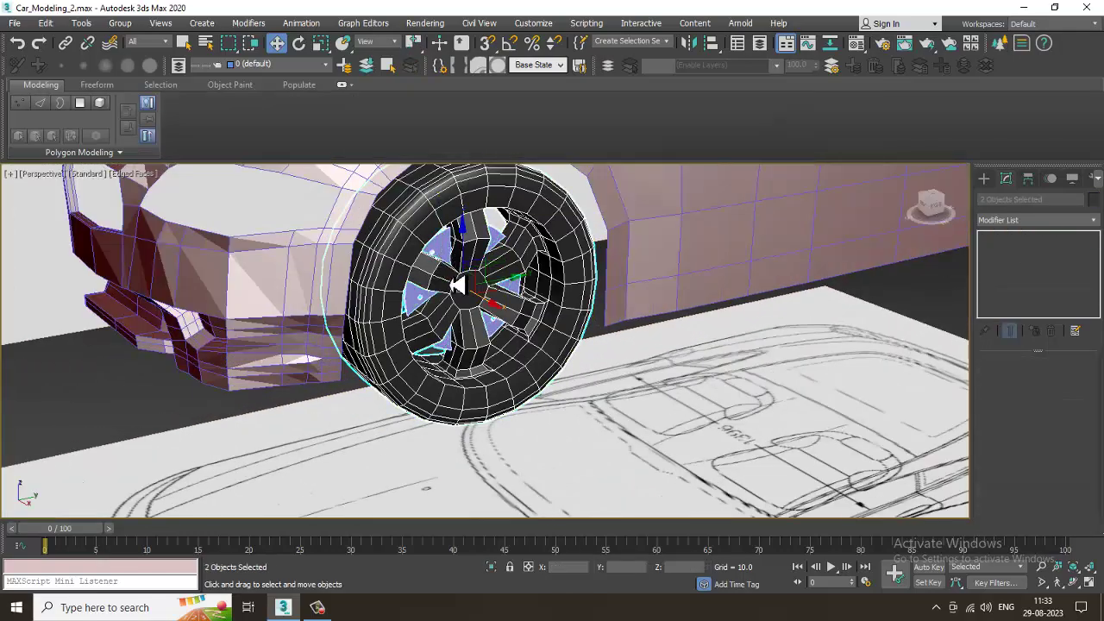
{"action": "left_click", "coordinate": [119, 22]}
{"action": "left_click", "coordinate": [138, 43]}
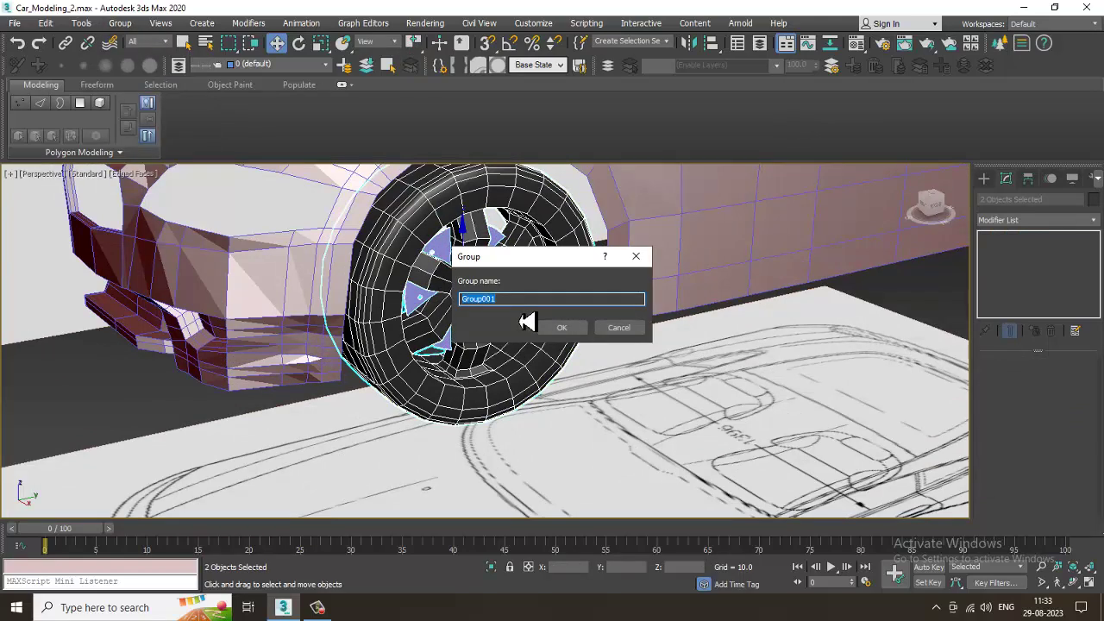
{"action": "key", "text": "Return"}
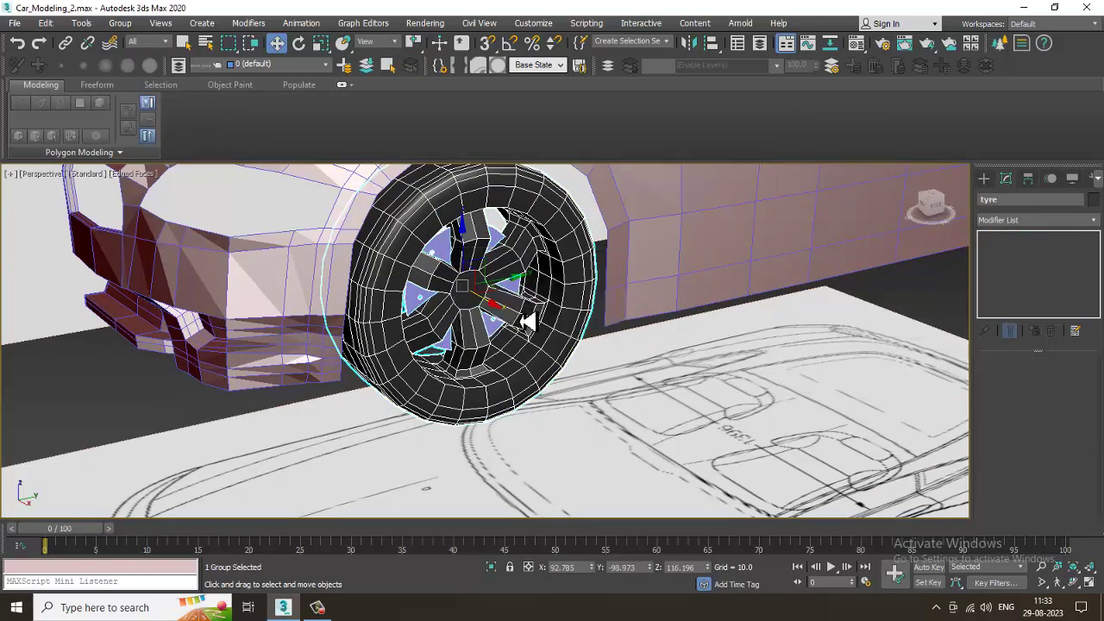
Step: Clone the tyre group as a single copy named tyre001, placed along the Y axis over the rear wheel in the side-view blueprint
{"action": "scroll", "coordinate": [528, 323], "scroll_direction": "down", "scroll_amount": 5}
{"action": "key", "text": "alt+w"}
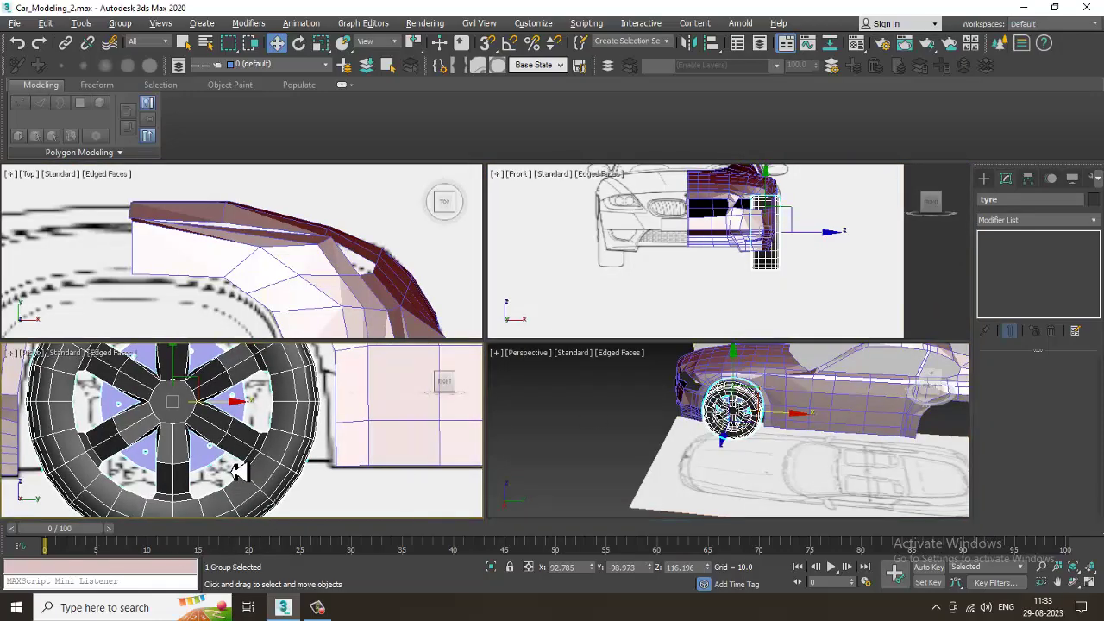
{"action": "key", "text": "alt+w"}
{"action": "scroll", "coordinate": [323, 388], "scroll_direction": "up", "scroll_amount": 3}
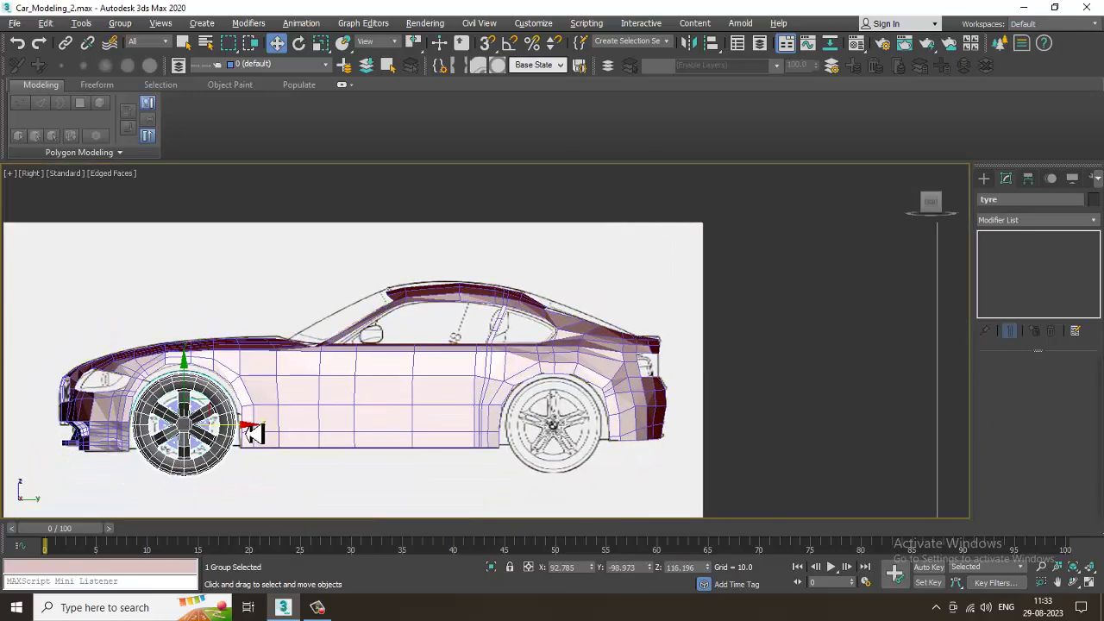
{"action": "mouse_move", "coordinate": [252, 433]}
{"action": "left_mouse_down", "text": "shift"}
{"action": "mouse_move", "coordinate": [615, 436]}
{"action": "mouse_move", "coordinate": [623, 449]}
{"action": "mouse_move", "coordinate": [601, 468]}
{"action": "left_mouse_up", "text": "shift"}
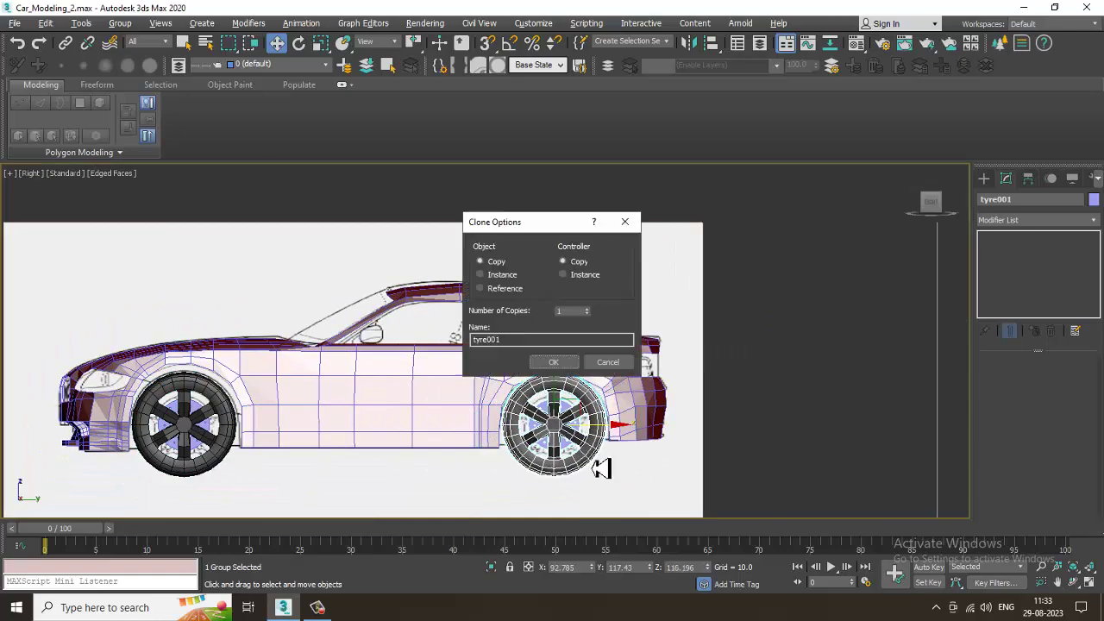
{"action": "left_click", "coordinate": [568, 364]}
Step: Turn on NURMS smoothing for the car body and preview it in perspective with the edge display off
{"action": "key", "text": "alt+w"}
{"action": "key", "text": "alt+w"}
{"action": "mouse_move", "coordinate": [852, 446]}
{"action": "middle_mouse_down", "text": "alt"}
{"action": "mouse_move", "coordinate": [791, 389]}
{"action": "mouse_move", "coordinate": [732, 374]}
{"action": "middle_mouse_up", "text": "alt"}
{"action": "left_click", "coordinate": [731, 374]}
{"action": "right_click", "coordinate": [727, 370]}
{"action": "left_click", "coordinate": [698, 223]}
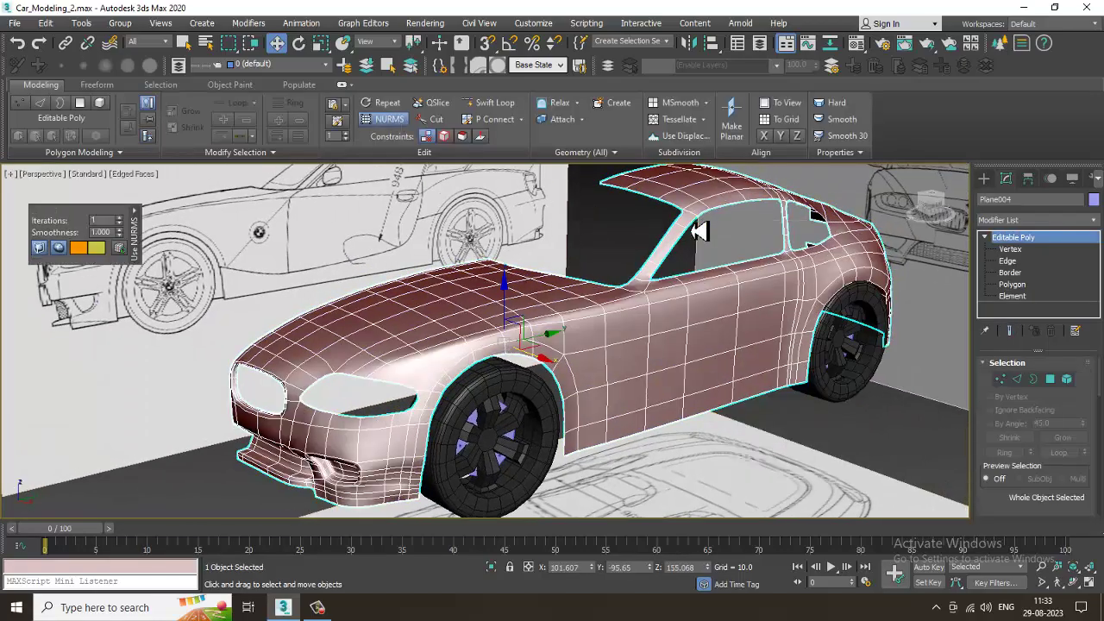
{"action": "middle_click_drag", "start_coordinate": [777, 338], "coordinate": [706, 367], "text": "alt"}
{"action": "key", "text": "F4"}
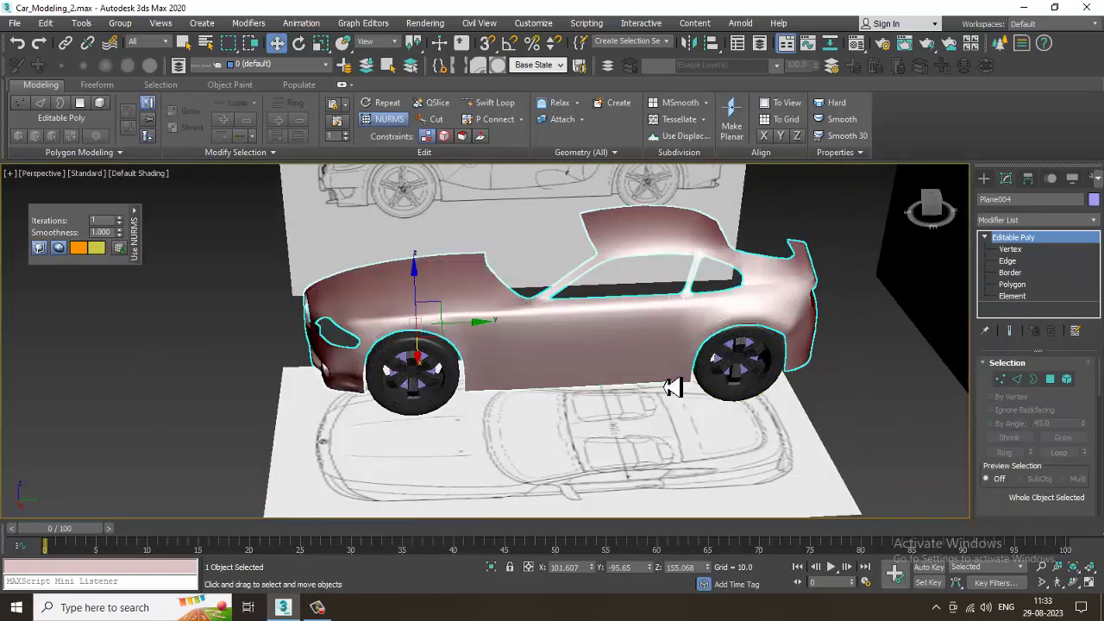
Step: Inspect the front wheel up close, toggling wireframe display on and off, and turn off the body's NURMS smoothing
{"action": "scroll", "coordinate": [451, 387], "scroll_direction": "up", "scroll_amount": 5}
{"action": "middle_click_drag", "start_coordinate": [451, 387], "coordinate": [423, 434], "text": "alt"}
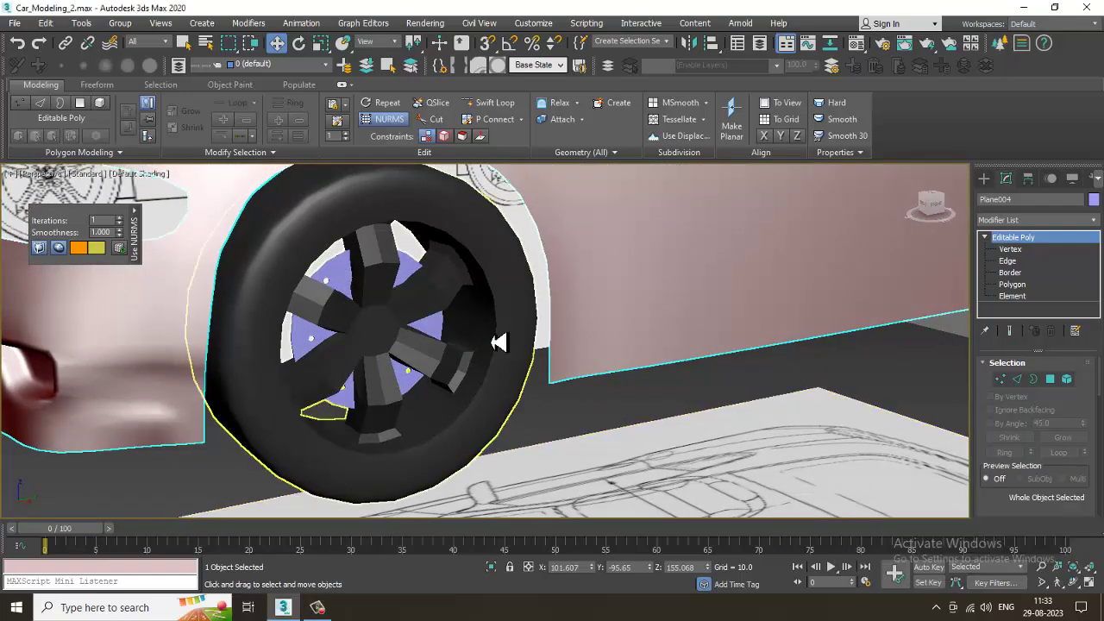
{"action": "key", "text": "F3"}
{"action": "key", "text": "F3"}
{"action": "scroll", "coordinate": [518, 328], "scroll_direction": "down", "scroll_amount": 5}
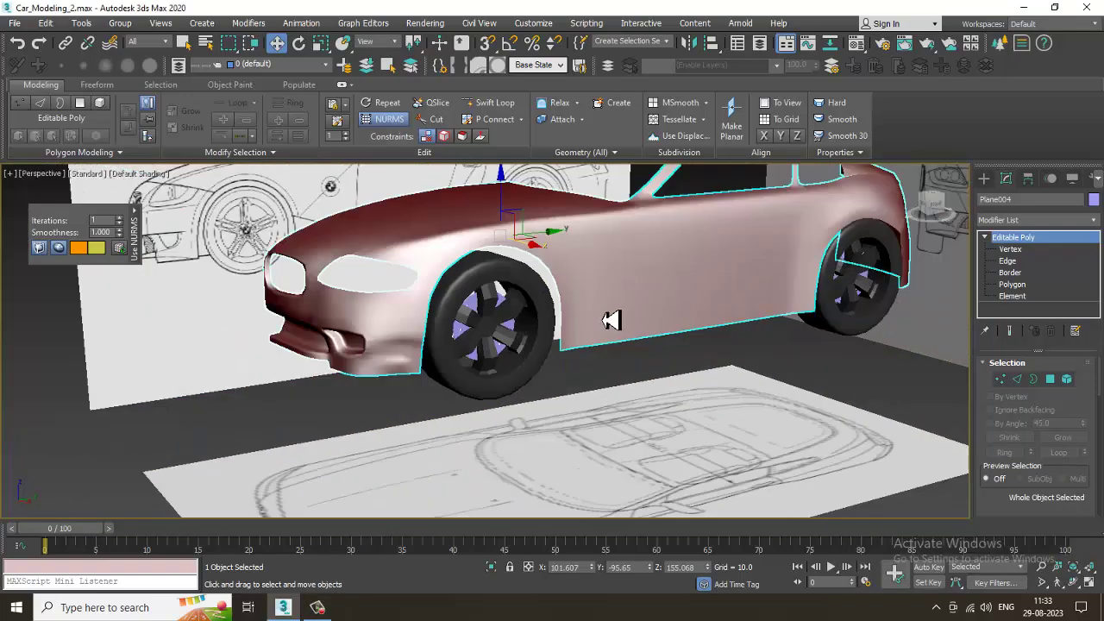
{"action": "middle_click_drag", "start_coordinate": [598, 316], "coordinate": [557, 331], "text": "alt"}
{"action": "right_click", "coordinate": [552, 327]}
{"action": "left_click", "coordinate": [511, 174]}
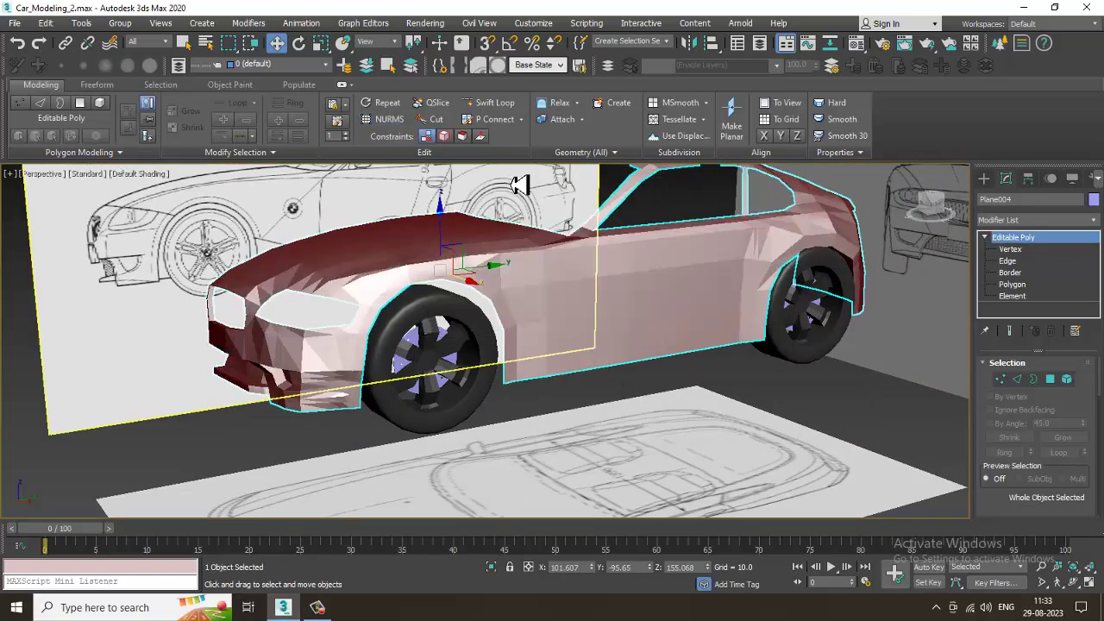
Step: Assign the 02 - Default material to the car body, minimize the Material Editor and show the mesh edges again
{"action": "middle_click_drag", "start_coordinate": [687, 214], "coordinate": [557, 330], "text": "alt"}
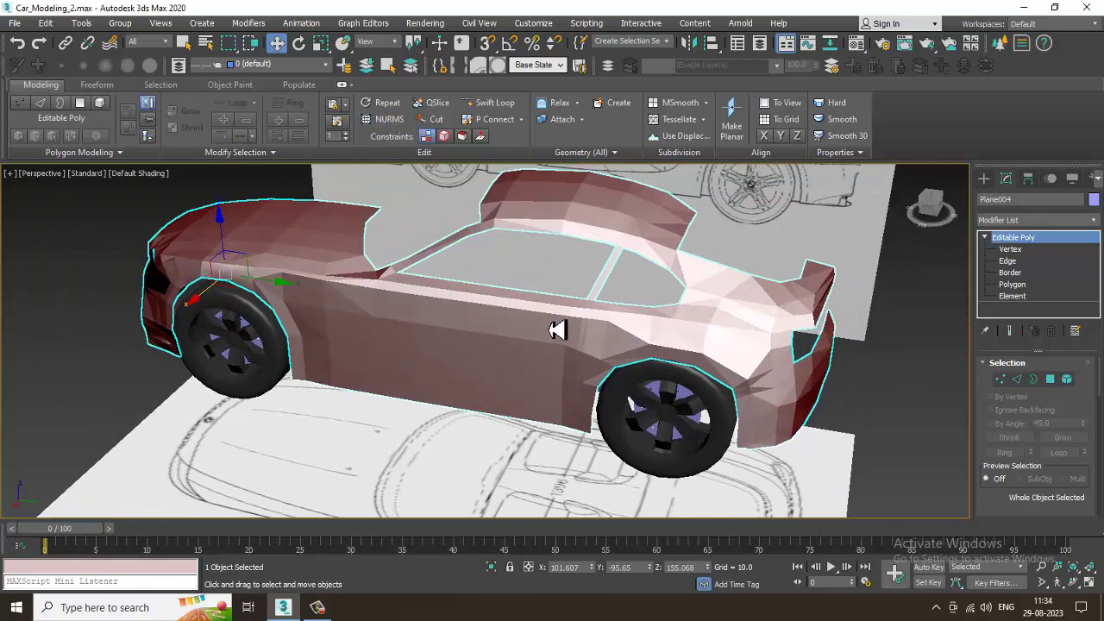
{"action": "key", "text": "m"}
{"action": "left_click", "coordinate": [164, 380]}
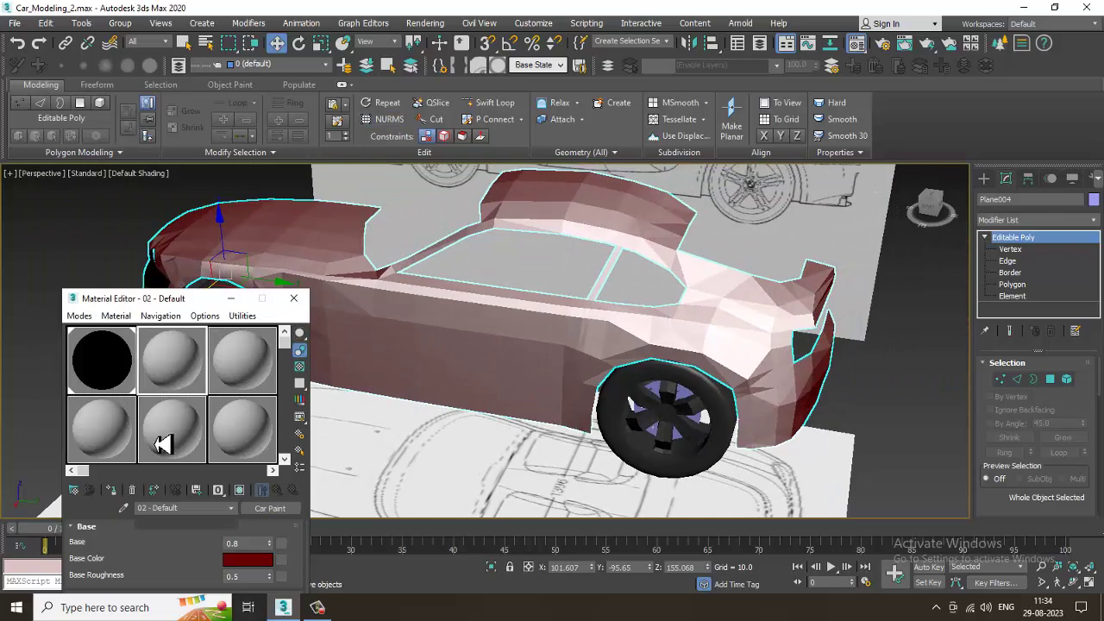
{"action": "left_click", "coordinate": [111, 490]}
{"action": "left_click", "coordinate": [233, 301]}
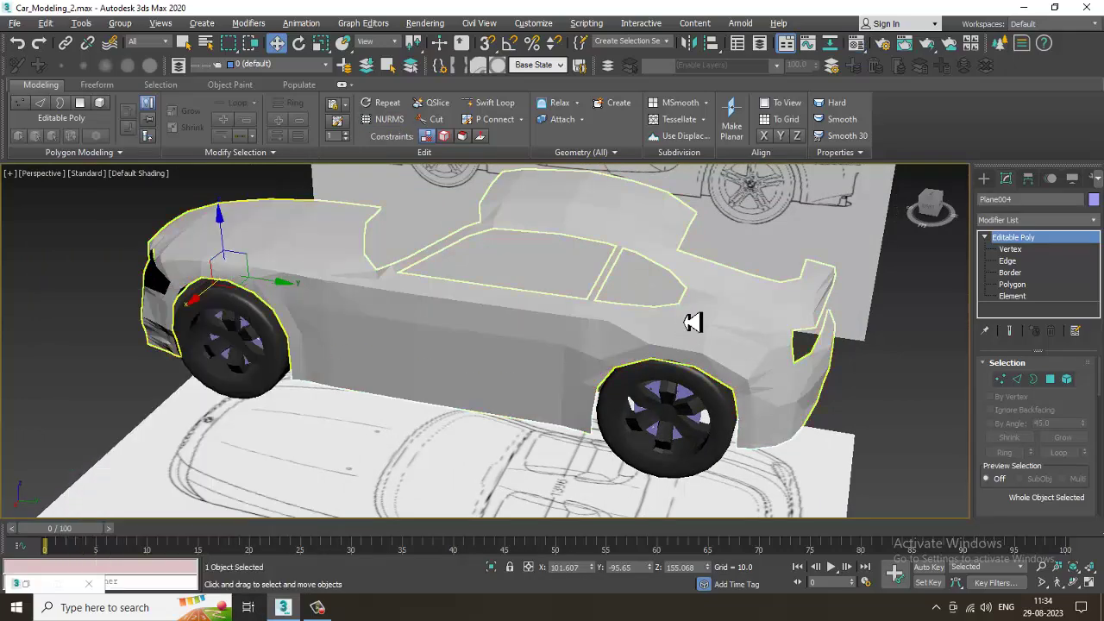
{"action": "middle_click_drag", "start_coordinate": [689, 320], "coordinate": [645, 330], "text": "alt"}
{"action": "key", "text": "F4"}
Step: Extrude the two front border edges of the tail-light opening rearward in the Right view
{"action": "key", "text": "alt+w"}
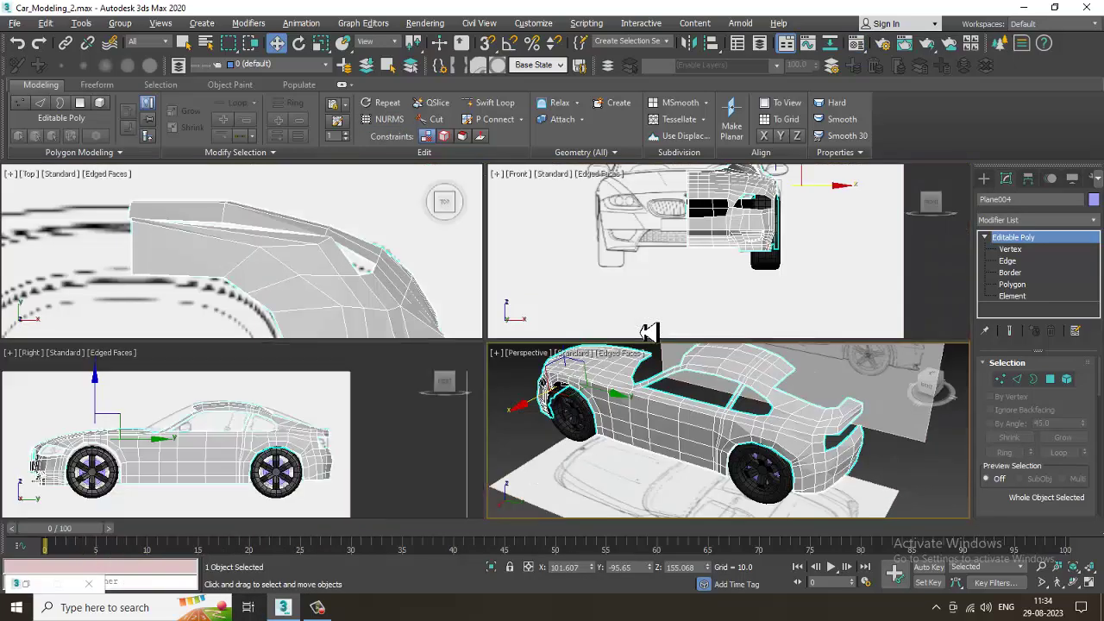
{"action": "middle_click_drag", "start_coordinate": [332, 449], "coordinate": [322, 448]}
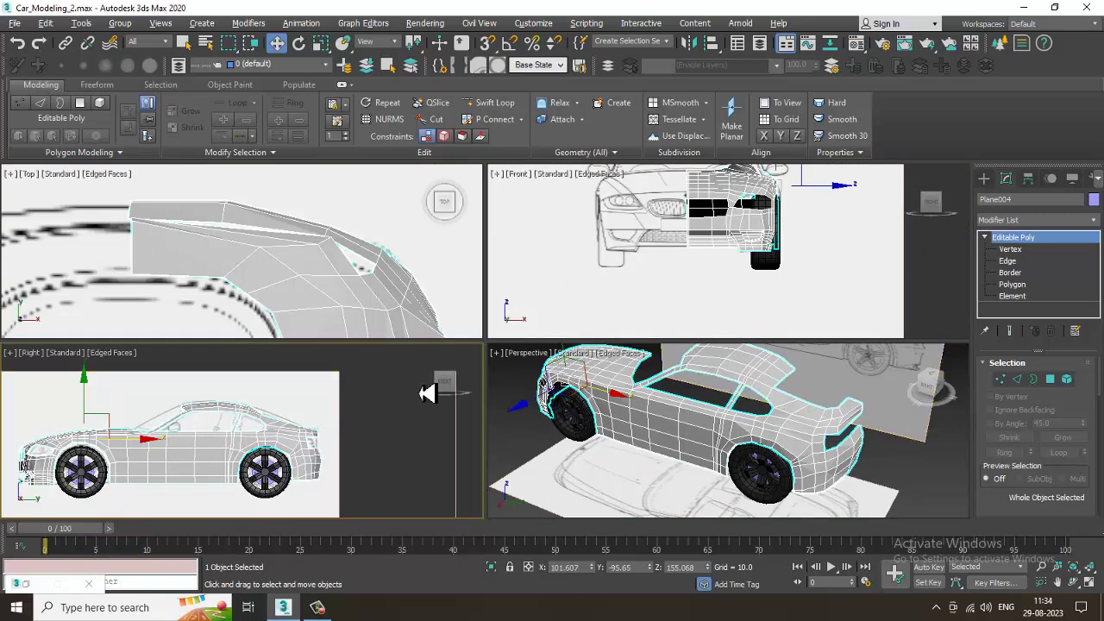
{"action": "key", "text": "alt+w"}
{"action": "scroll", "coordinate": [426, 391], "scroll_direction": "up", "scroll_amount": 4}
{"action": "middle_click_drag", "start_coordinate": [547, 358], "coordinate": [362, 349]}
{"action": "scroll", "coordinate": [584, 394], "scroll_direction": "up", "scroll_amount": 2}
{"action": "middle_click_drag", "start_coordinate": [710, 359], "coordinate": [611, 355]}
{"action": "scroll", "coordinate": [610, 356], "scroll_direction": "up", "scroll_amount": 2}
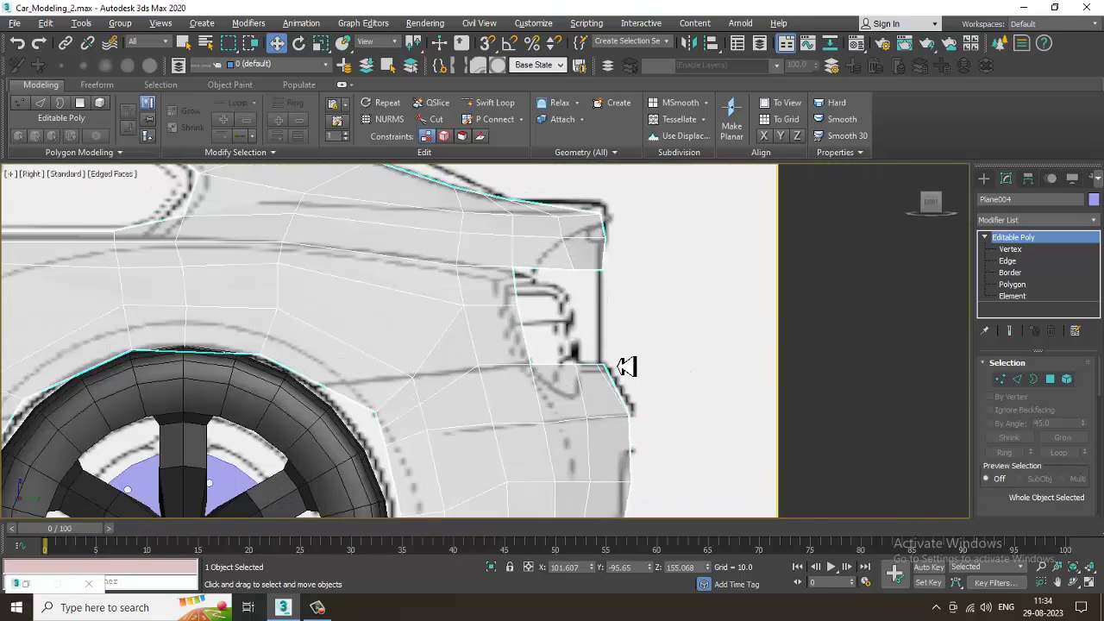
{"action": "left_click", "coordinate": [1008, 261]}
{"action": "scroll", "coordinate": [529, 310], "scroll_direction": "up", "scroll_amount": 2}
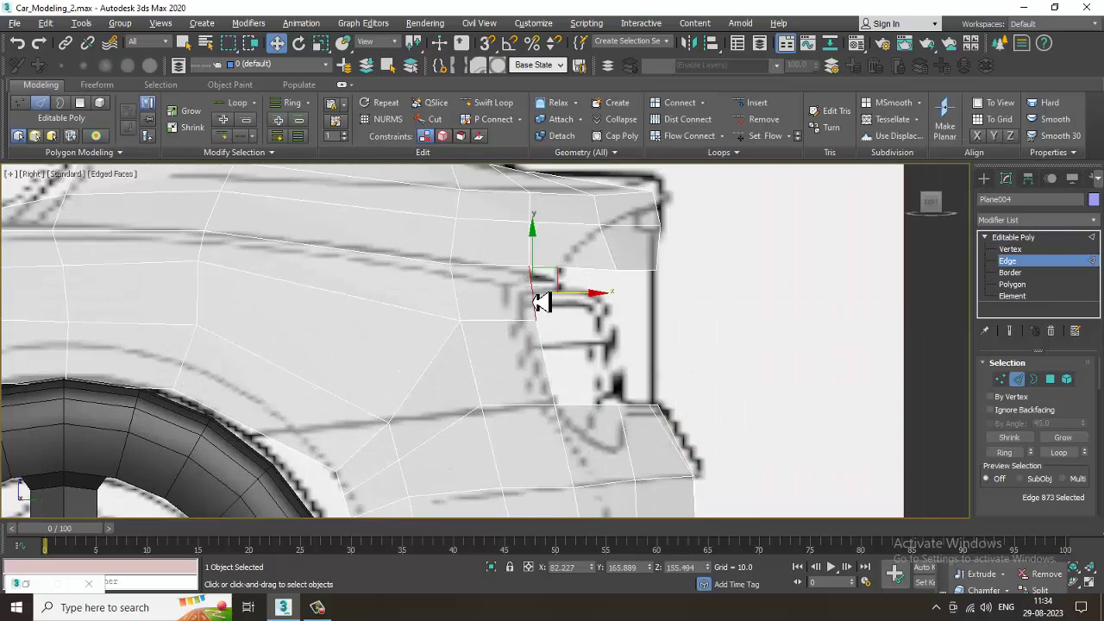
{"action": "left_click", "coordinate": [552, 357], "text": "ctrl"}
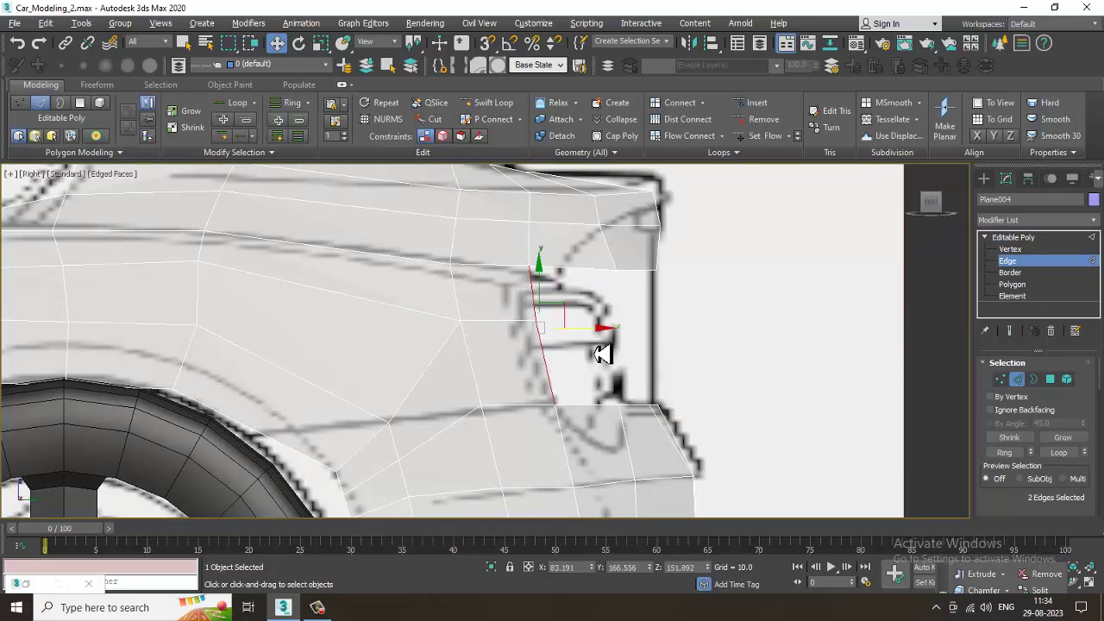
{"action": "left_click_drag", "start_coordinate": [587, 340], "coordinate": [659, 337], "text": "shift"}
Step: Move the extruded tail-light edges inward in the Top view to follow the rear corner's curve
{"action": "key", "text": "alt+w"}
{"action": "middle_click_drag", "start_coordinate": [385, 247], "coordinate": [351, 243]}
{"action": "key", "text": "alt+w"}
{"action": "left_click", "coordinate": [690, 299]}
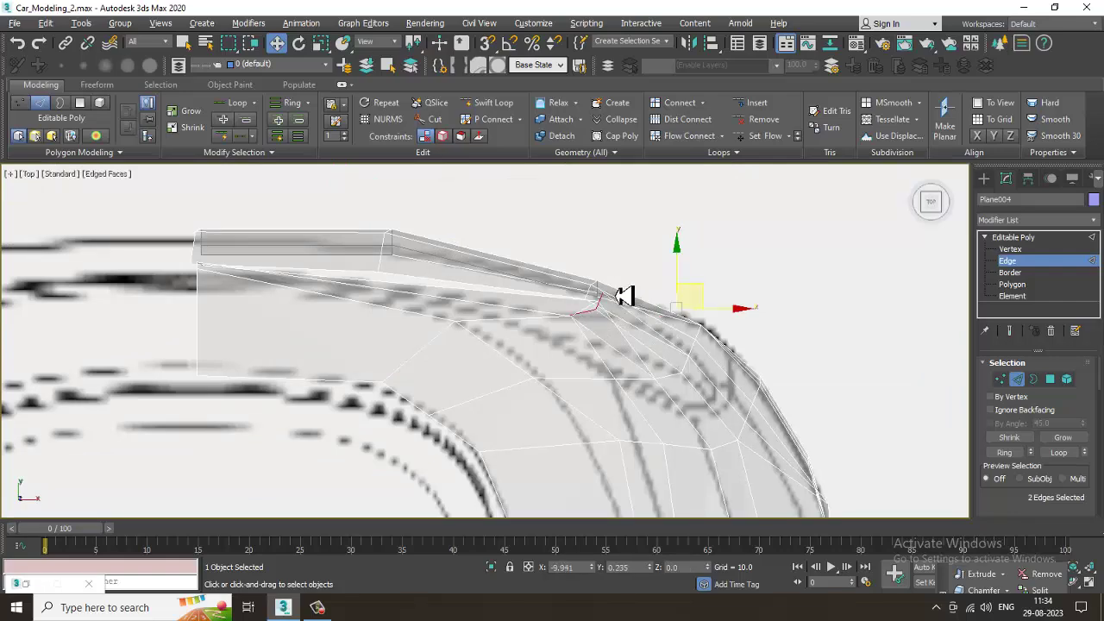
{"action": "key", "text": "alt+w"}
{"action": "scroll", "coordinate": [764, 411], "scroll_direction": "up", "scroll_amount": 1}
{"action": "key", "text": "alt+w"}
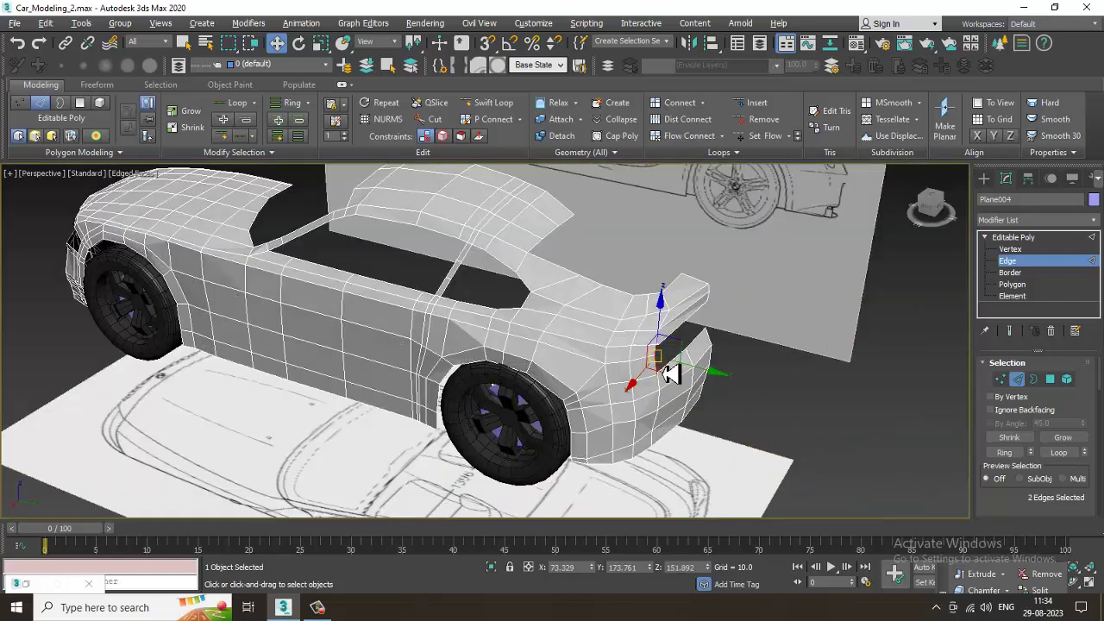
Step: Collapse the duplicate vertices at the upper and lower ends of the extruded tail-light edges into the adjoining body corners
{"action": "scroll", "coordinate": [707, 371], "scroll_direction": "up", "scroll_amount": 4}
{"action": "scroll", "coordinate": [706, 367], "scroll_direction": "up", "scroll_amount": 5}
{"action": "scroll", "coordinate": [706, 365], "scroll_direction": "down", "scroll_amount": 5}
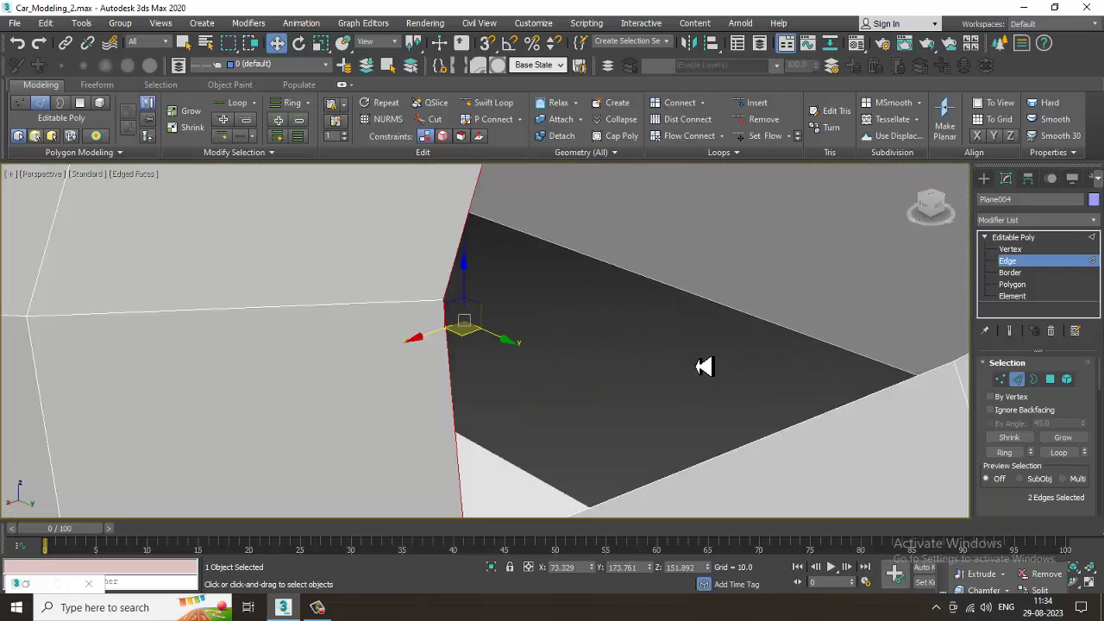
{"action": "scroll", "coordinate": [618, 343], "scroll_direction": "up", "scroll_amount": 1}
{"action": "middle_click_drag", "start_coordinate": [618, 344], "coordinate": [621, 337], "text": "alt"}
{"action": "key", "text": "1"}
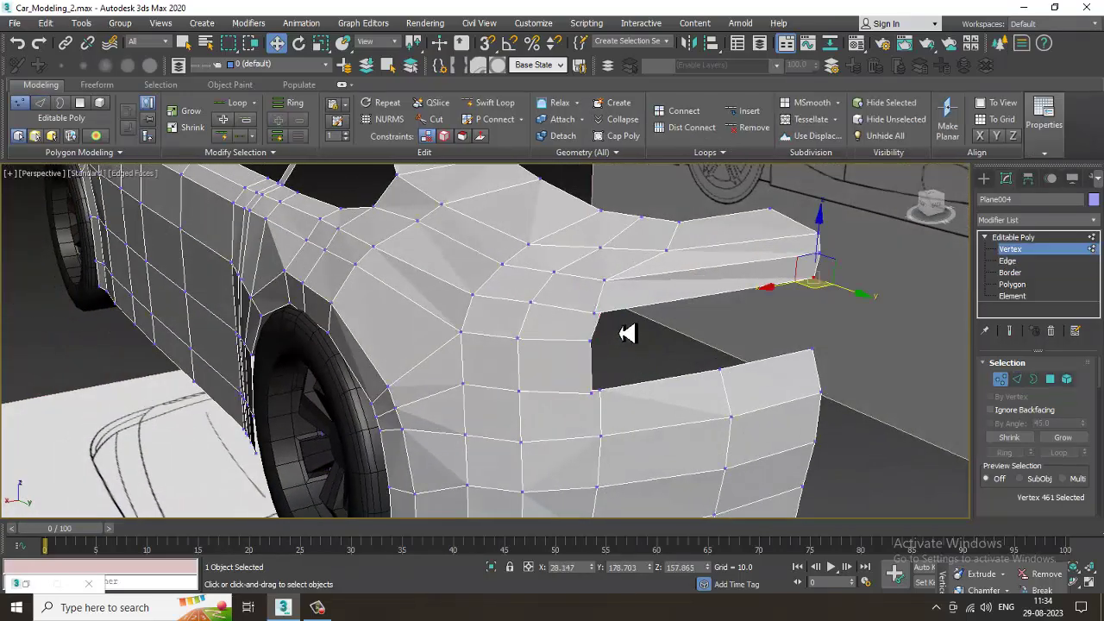
{"action": "key", "text": "F3"}
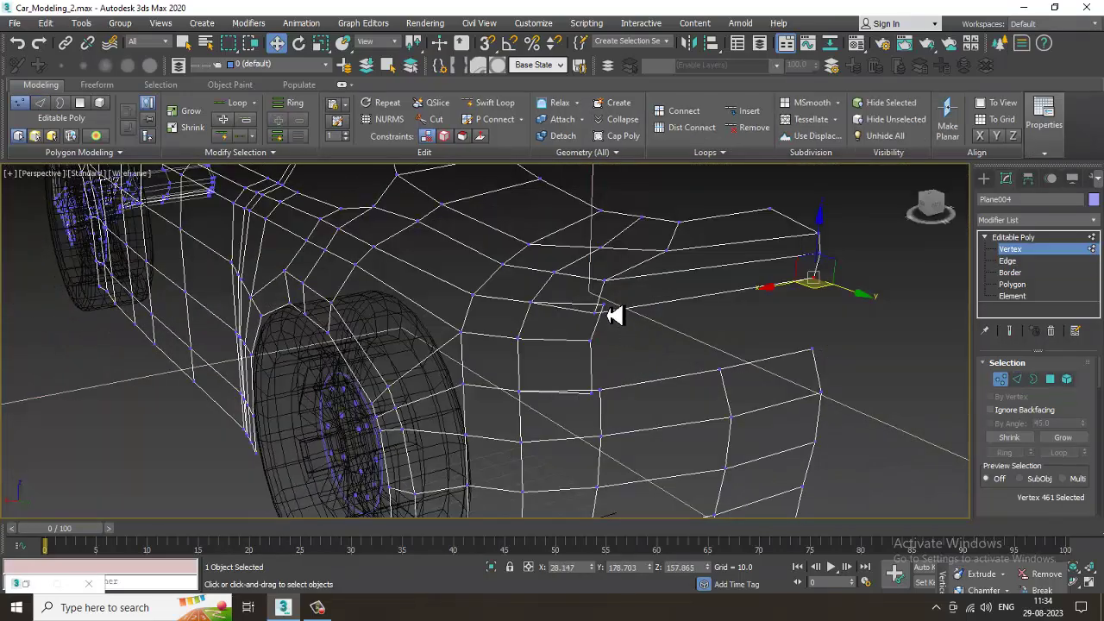
{"action": "right_click", "coordinate": [612, 315]}
{"action": "left_click", "coordinate": [590, 394]}
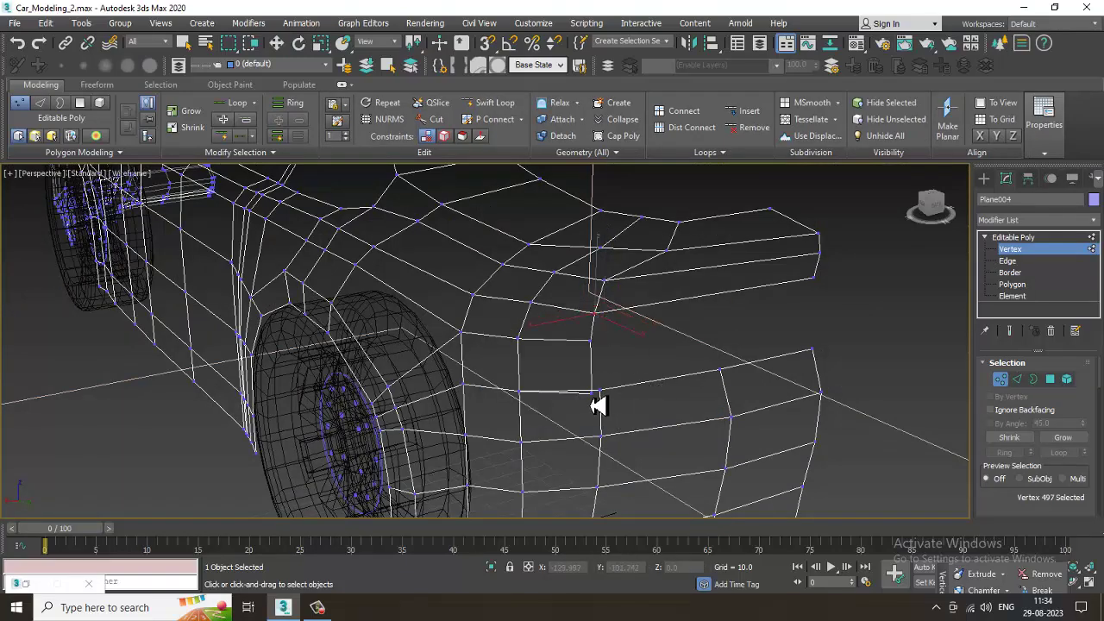
{"action": "key", "text": "F3"}
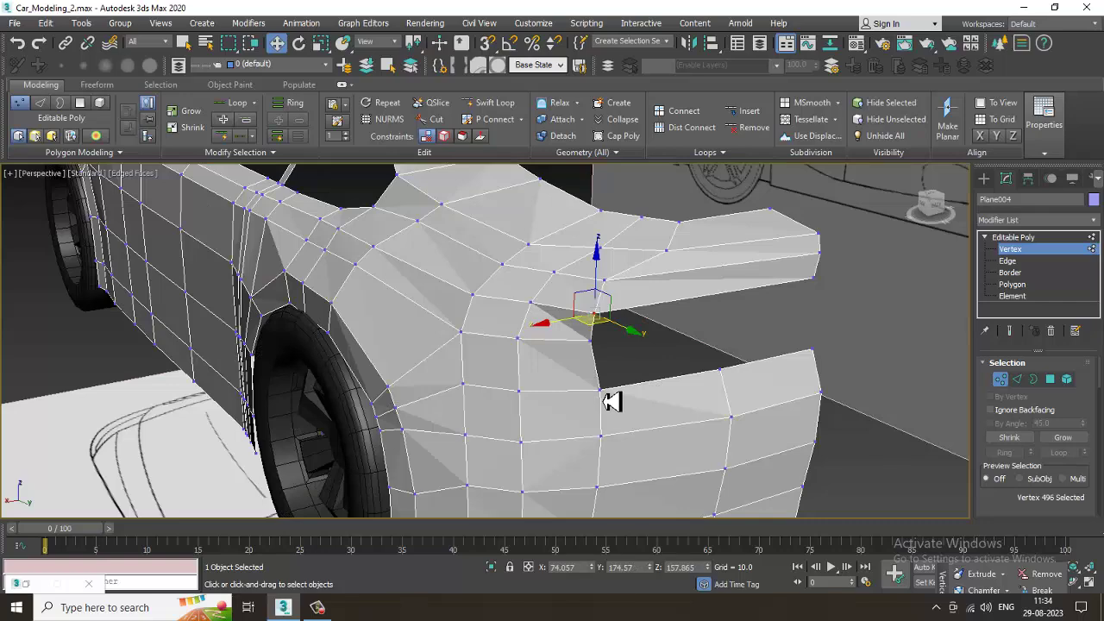
Step: Move the upper corner vertex of the tail-light opening and the vertex above it inward in the Top view
{"action": "middle_click_drag", "start_coordinate": [627, 378], "coordinate": [667, 405], "text": "alt"}
{"action": "key", "text": "alt+w"}
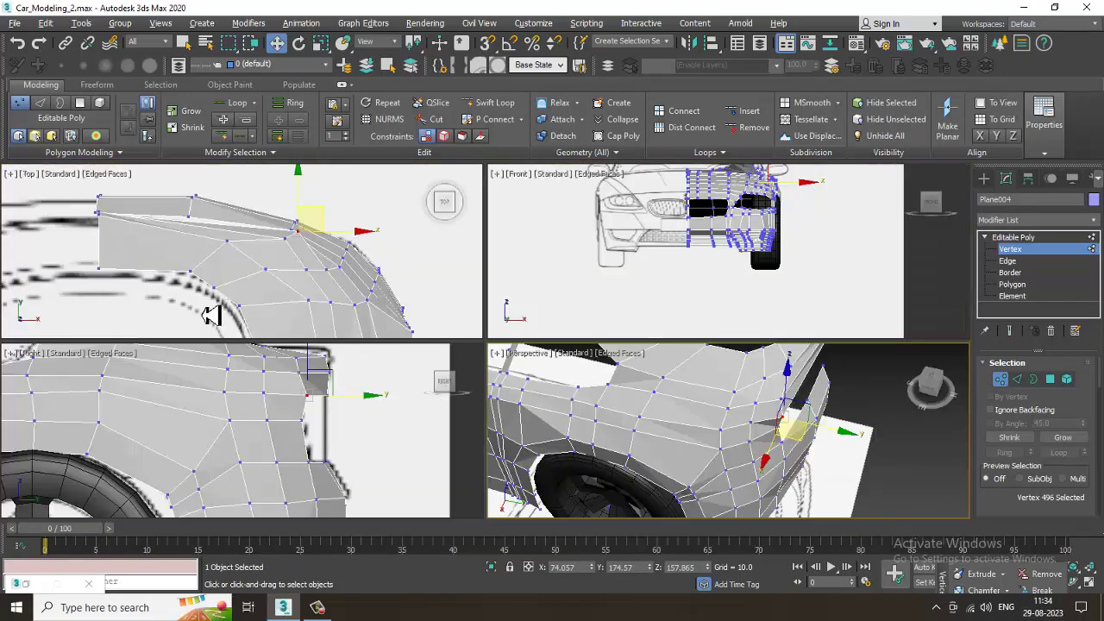
{"action": "middle_click_drag", "start_coordinate": [231, 291], "coordinate": [215, 291]}
{"action": "scroll", "coordinate": [267, 252], "scroll_direction": "up", "scroll_amount": 2}
{"action": "left_click", "coordinate": [295, 227]}
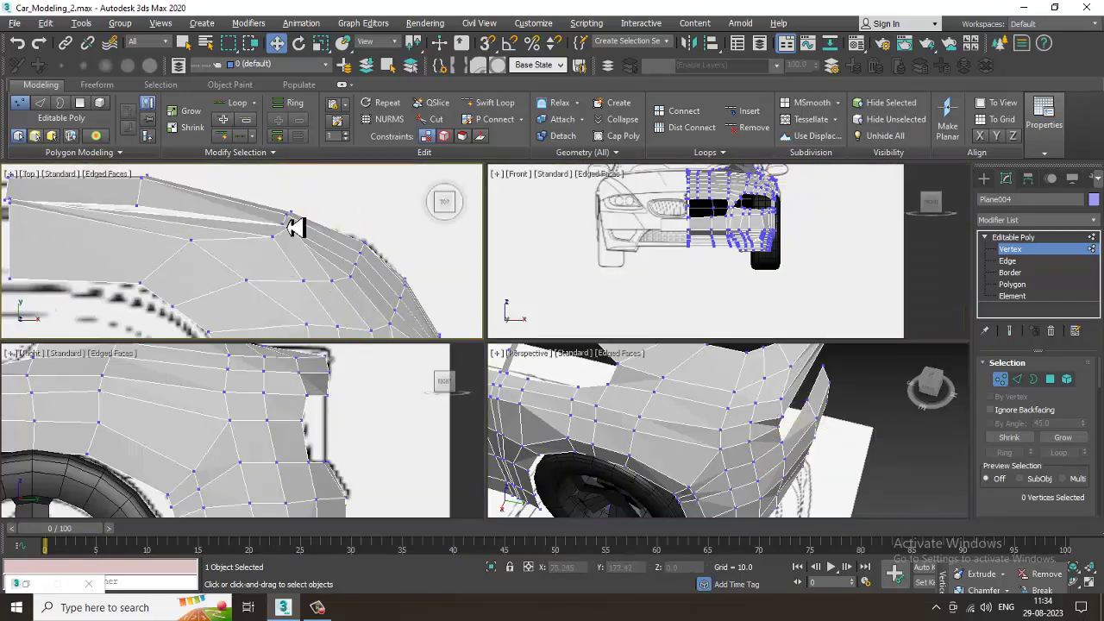
{"action": "left_click", "coordinate": [273, 237]}
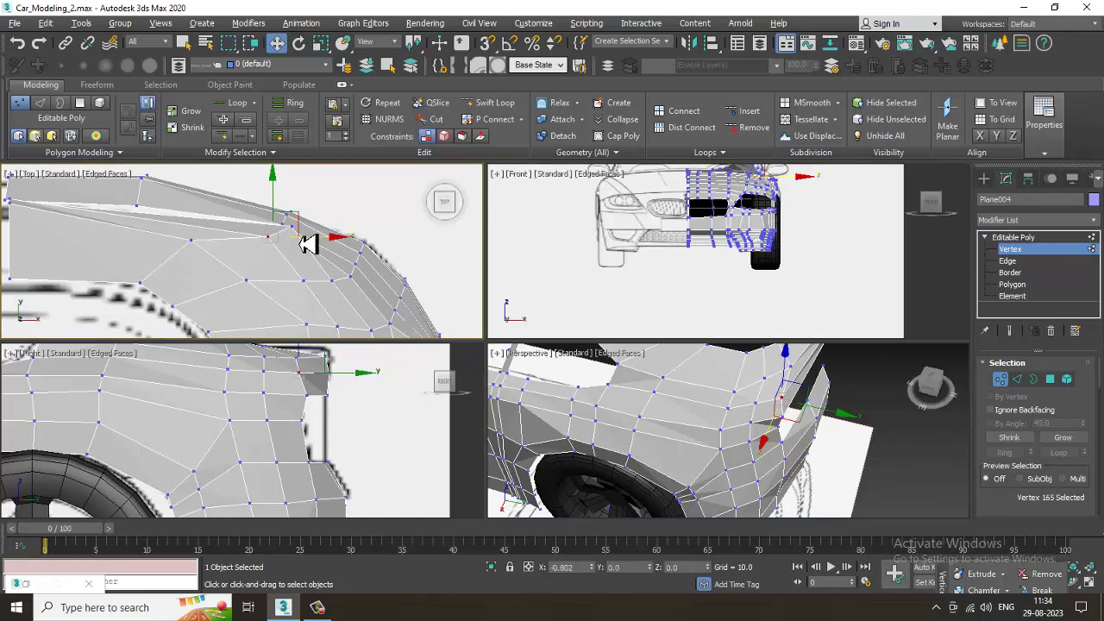
{"action": "left_click", "coordinate": [296, 229]}
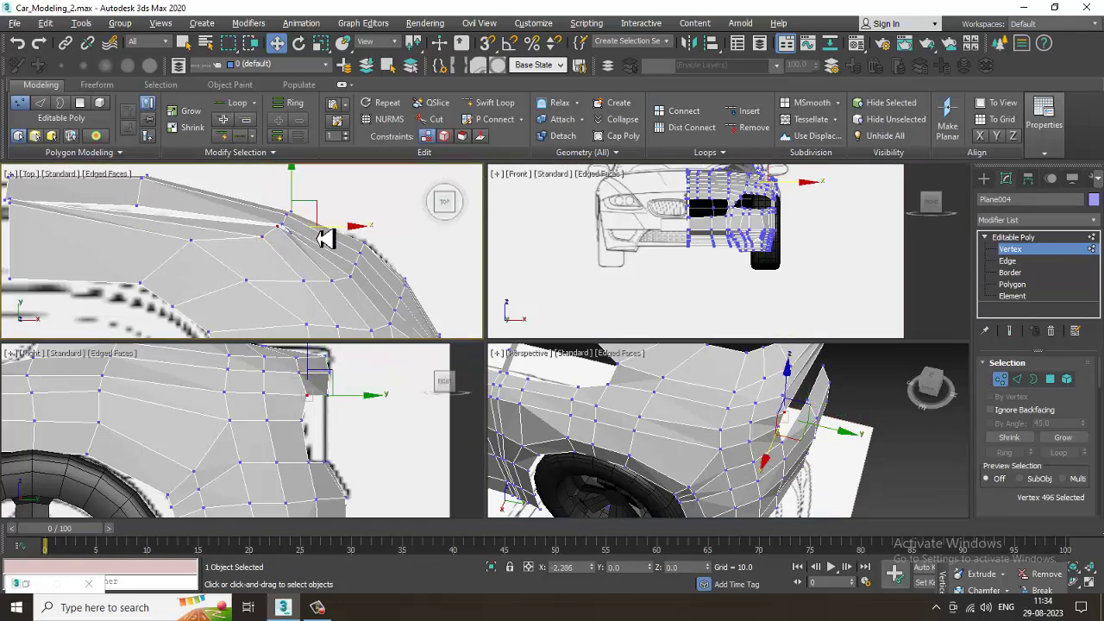
{"action": "left_click_drag", "start_coordinate": [324, 240], "coordinate": [282, 212]}
{"action": "scroll", "coordinate": [717, 432], "scroll_direction": "up", "scroll_amount": 3}
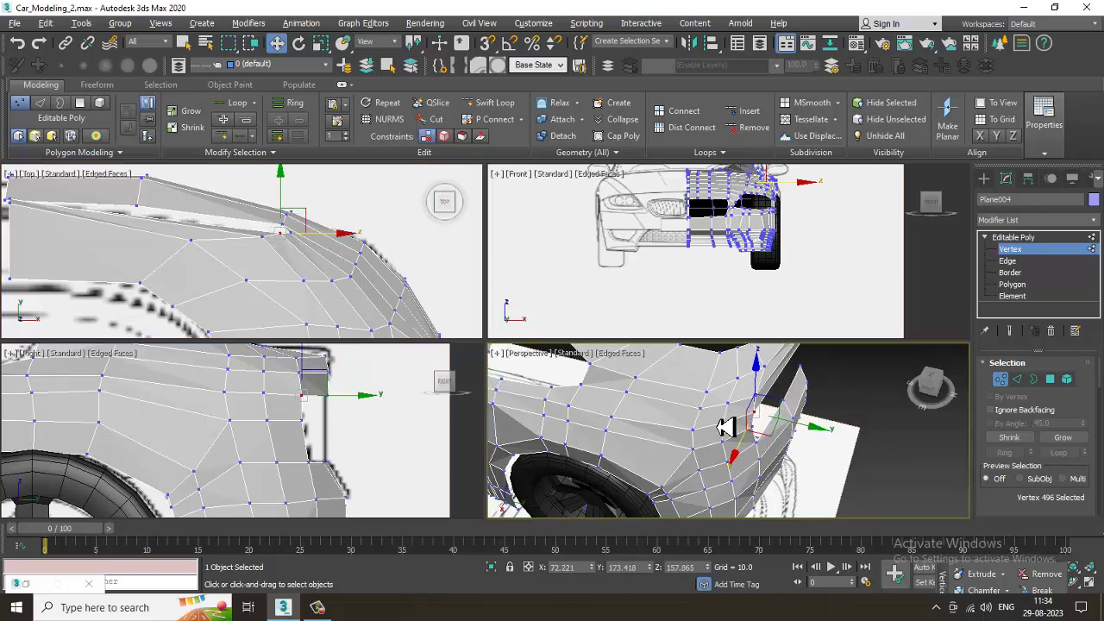
Step: Extrude the opening's two front edges toward the car's centreline in the Top view and shift them slightly rearward
{"action": "key", "text": "alt+w"}
{"action": "key", "text": "2"}
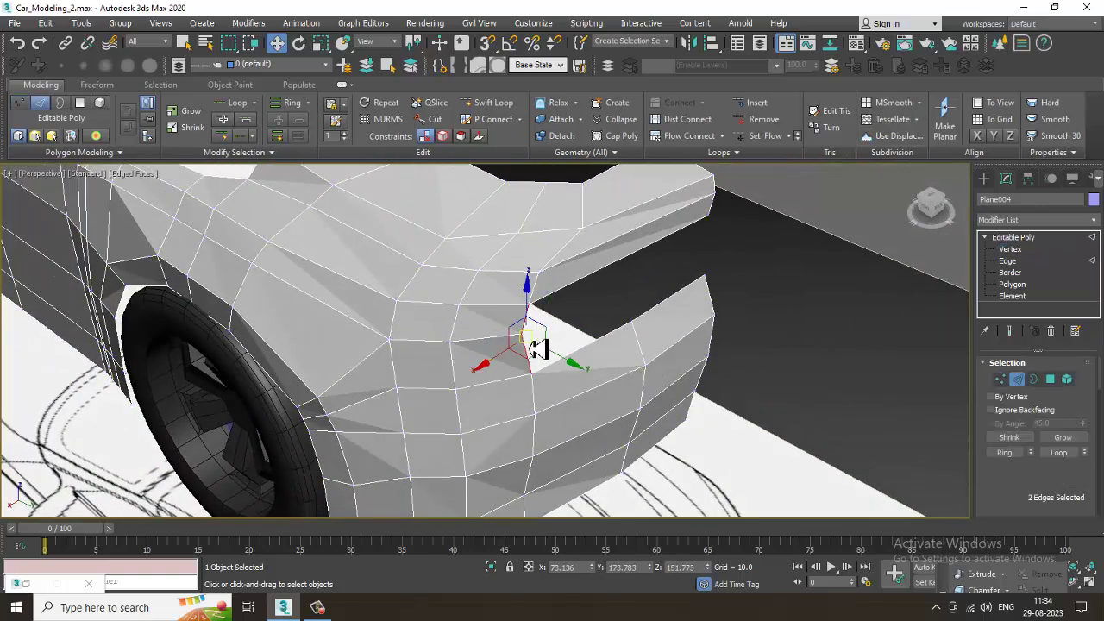
{"action": "key", "text": "alt+w"}
{"action": "key", "text": "alt+w"}
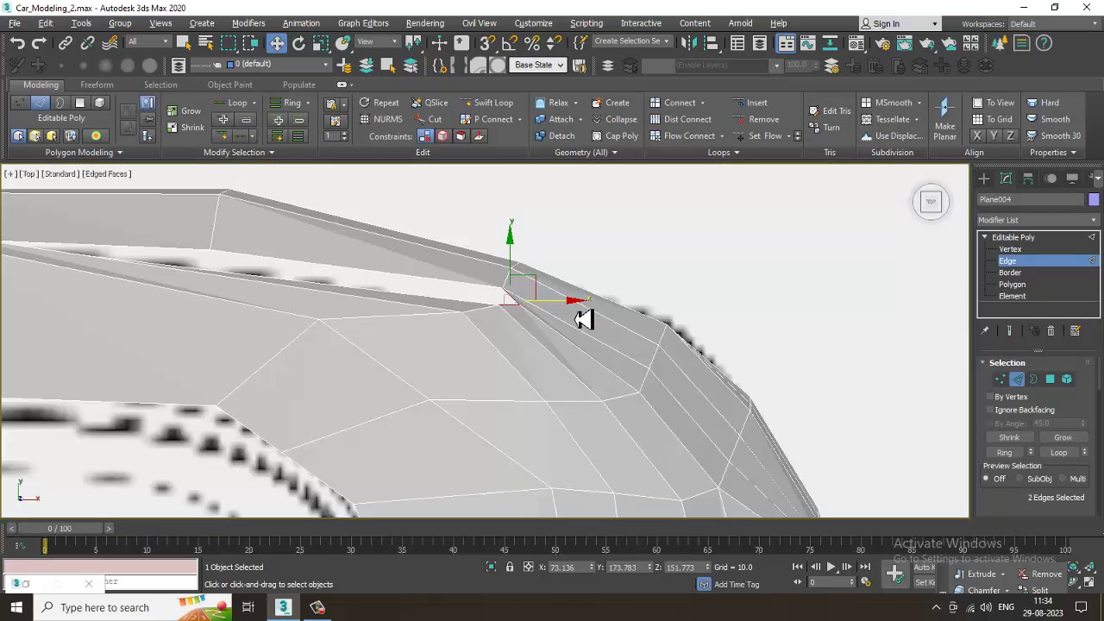
{"action": "left_click_drag", "start_coordinate": [565, 310], "coordinate": [344, 262]}
{"action": "left_click_drag", "start_coordinate": [254, 241], "coordinate": [255, 383]}
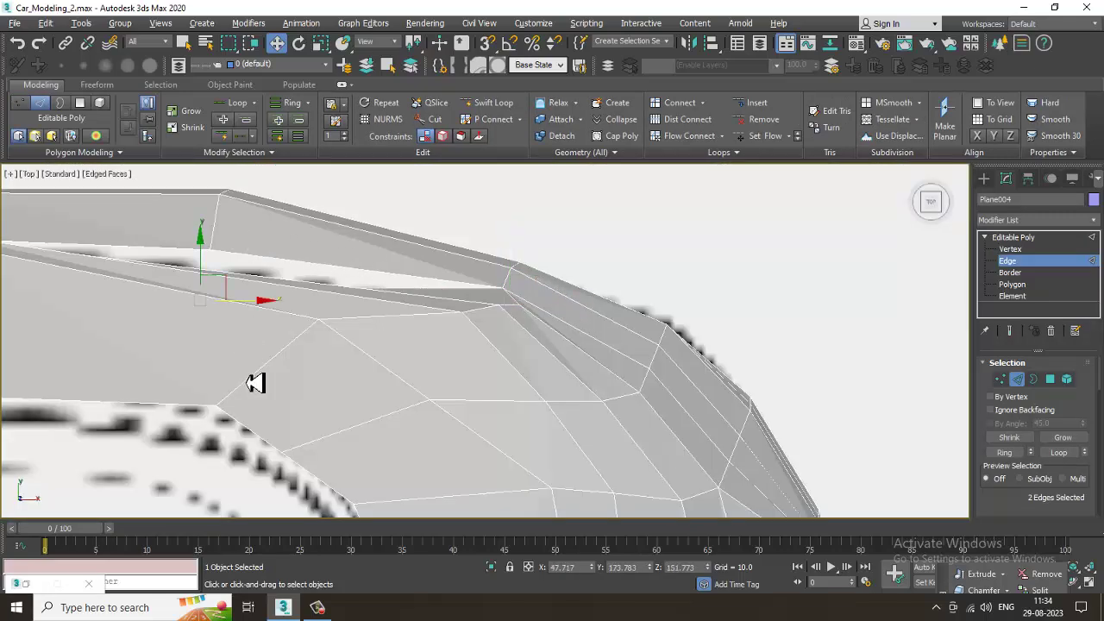
{"action": "left_click_drag", "start_coordinate": [209, 263], "coordinate": [213, 227]}
{"action": "key", "text": "alt+w"}
{"action": "key", "text": "alt+w"}
{"action": "key", "text": "alt+w"}
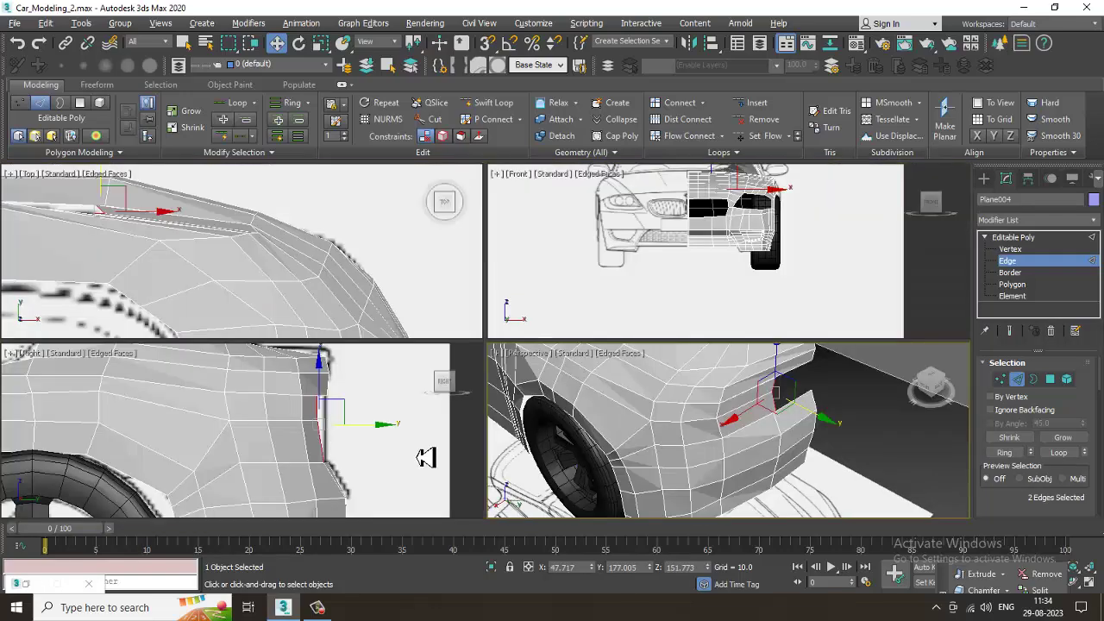
Step: Compare the extruded tail-light edges with the side blueprint in the Right view, using see-through display and selecting the middle vertex
{"action": "middle_click_drag", "start_coordinate": [811, 436], "coordinate": [788, 433]}
{"action": "scroll", "coordinate": [324, 467], "scroll_direction": "up", "scroll_amount": 2}
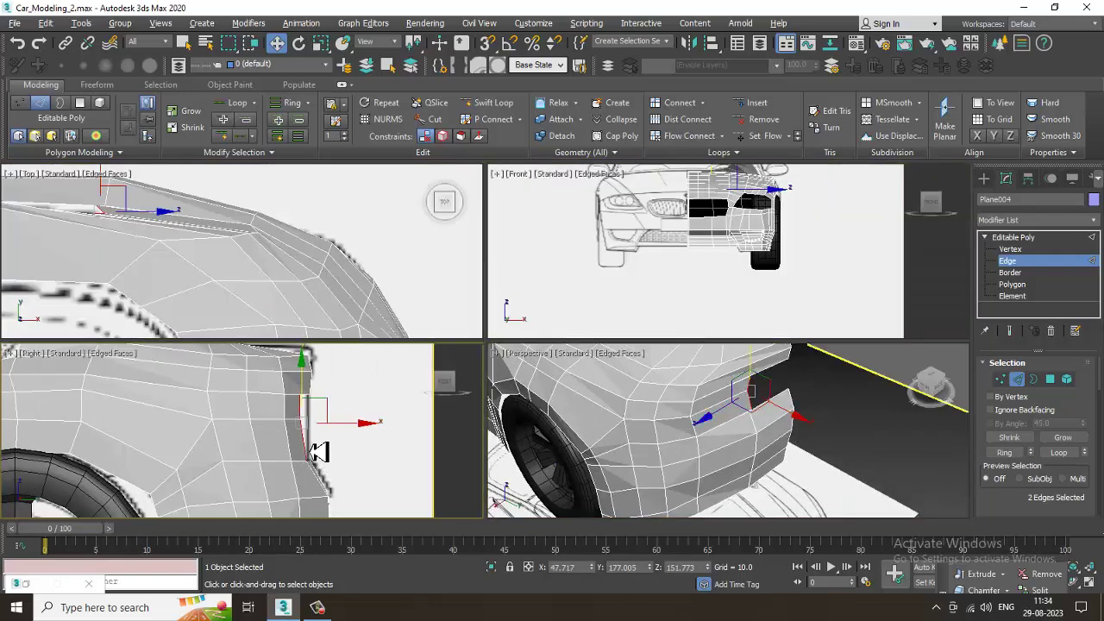
{"action": "key", "text": "alt+w"}
{"action": "scroll", "coordinate": [538, 313], "scroll_direction": "up", "scroll_amount": 5}
{"action": "key", "text": "1"}
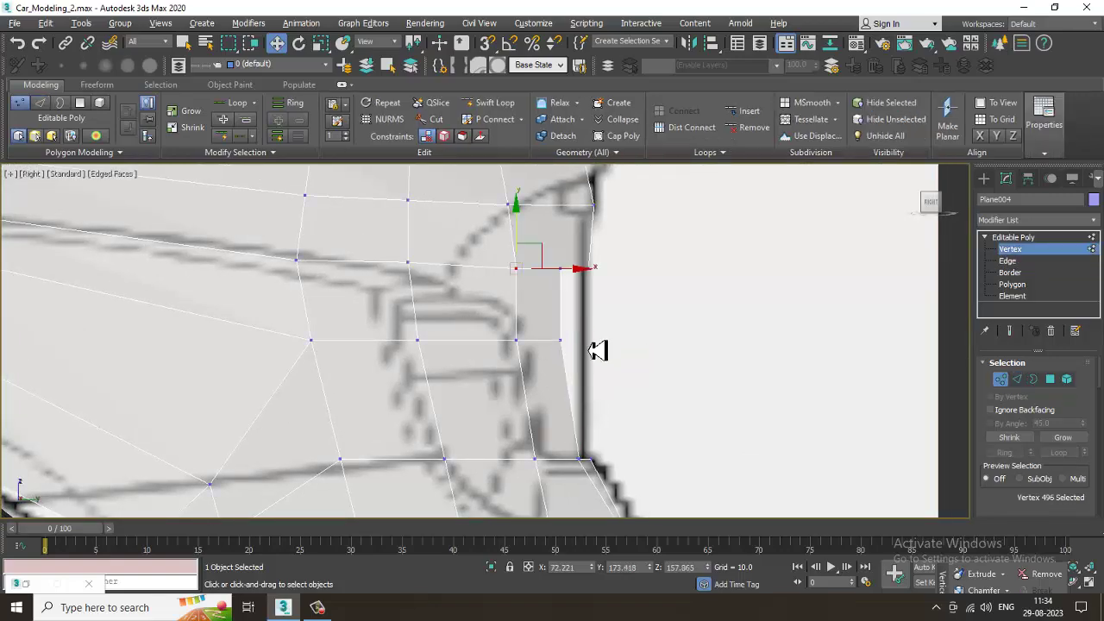
{"action": "left_click", "coordinate": [560, 339]}
{"action": "middle_click_drag", "start_coordinate": [766, 417], "coordinate": [801, 414], "text": "alt"}
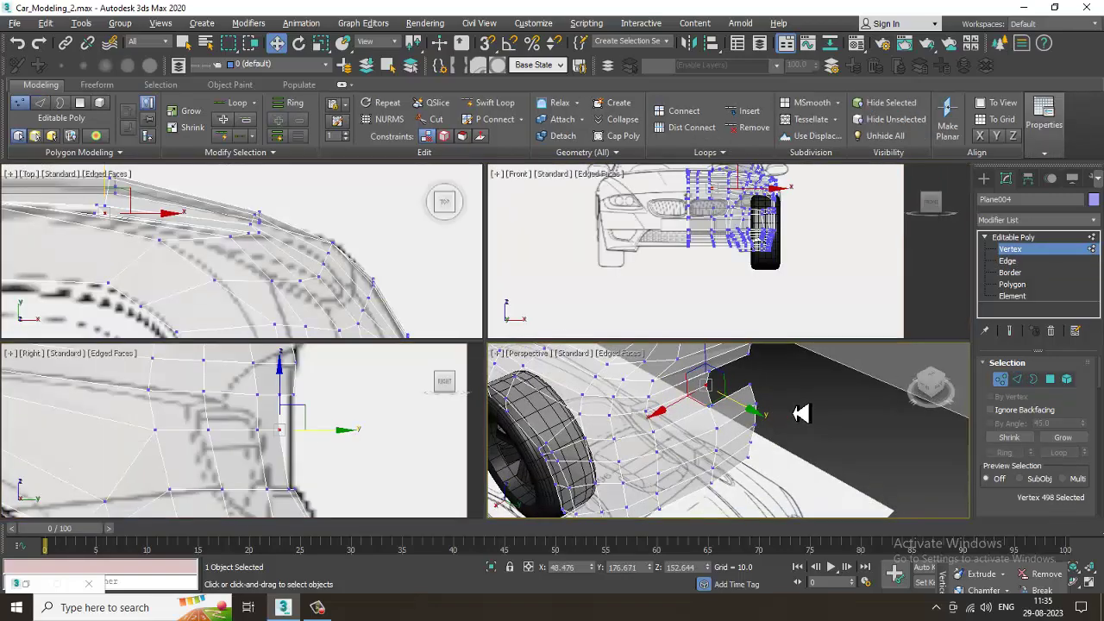
Step: Collapse the overlapping vertices at the lower end of the extruded tail-light edges into the bumper's upper border
{"action": "key", "text": "alt+w"}
{"action": "middle_click_drag", "start_coordinate": [654, 353], "coordinate": [519, 356], "text": "alt"}
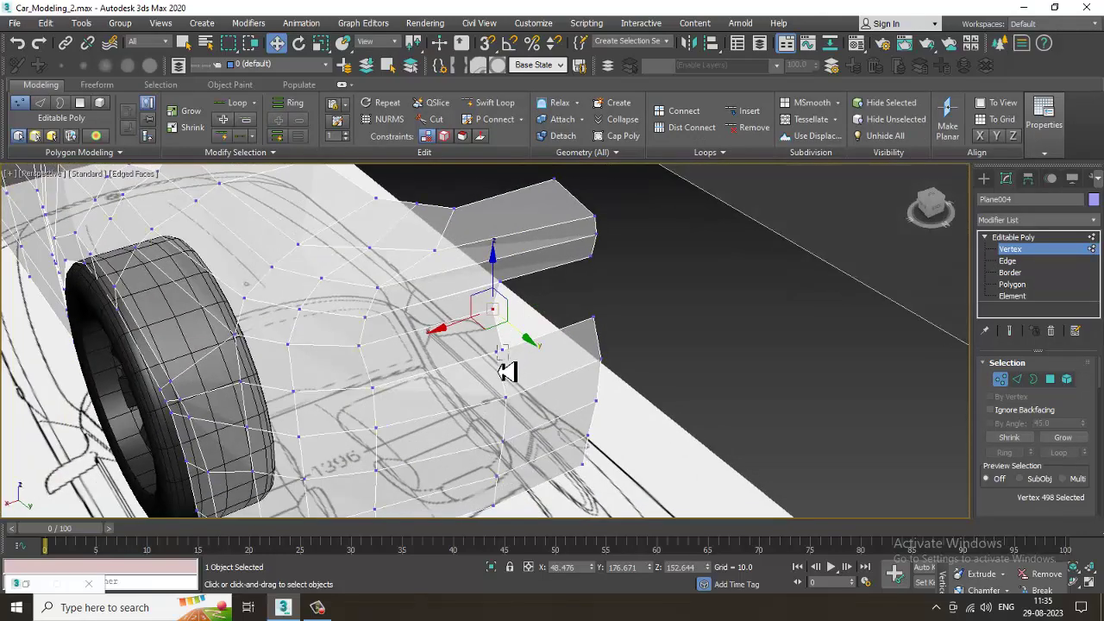
{"action": "left_click_drag", "start_coordinate": [498, 361], "coordinate": [491, 357]}
{"action": "right_click", "coordinate": [489, 348]}
{"action": "left_click", "coordinate": [473, 435]}
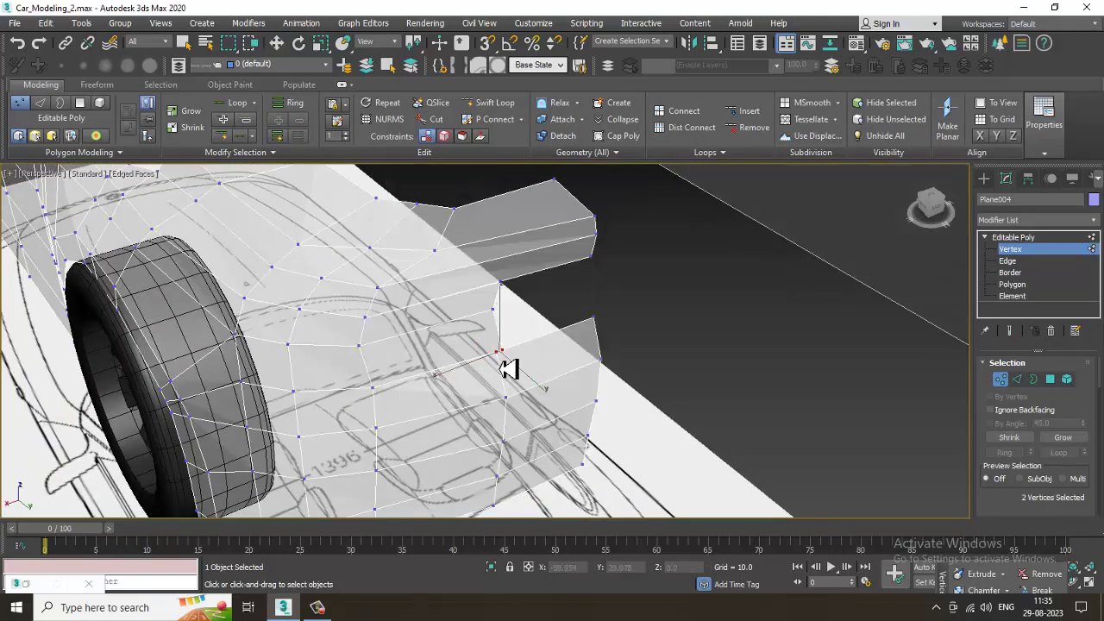
{"action": "right_click", "coordinate": [510, 368]}
{"action": "left_click", "coordinate": [479, 428]}
Step: Scale the four vertices of the strip column above the tail-light opening along X to align them
{"action": "middle_click_drag", "start_coordinate": [480, 428], "coordinate": [544, 334], "text": "alt"}
{"action": "left_click", "coordinate": [501, 105]}
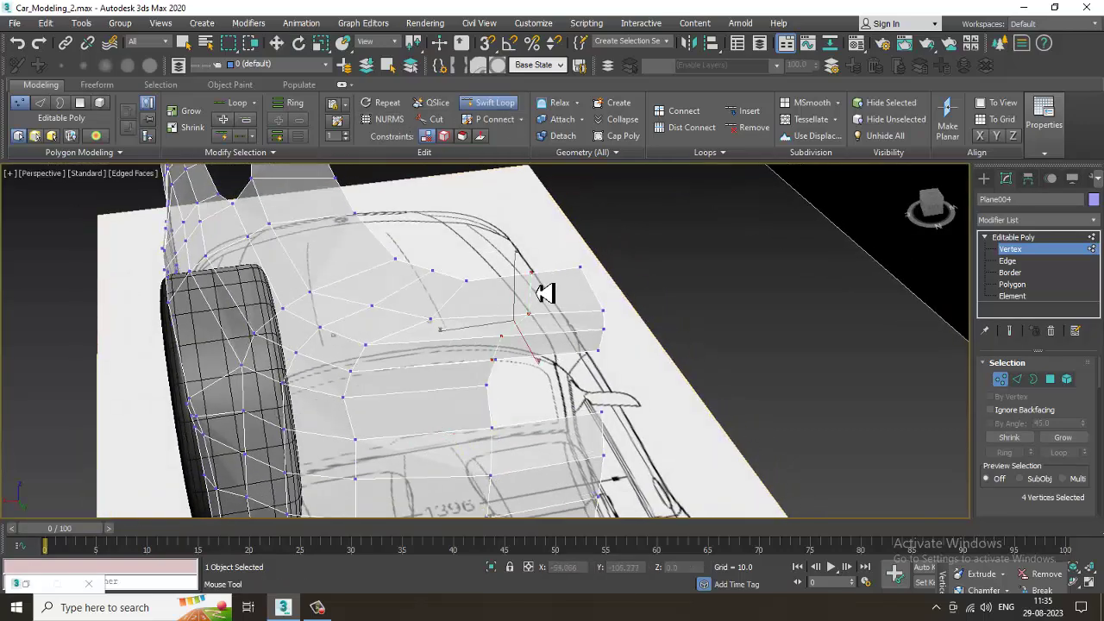
{"action": "right_click", "coordinate": [546, 293]}
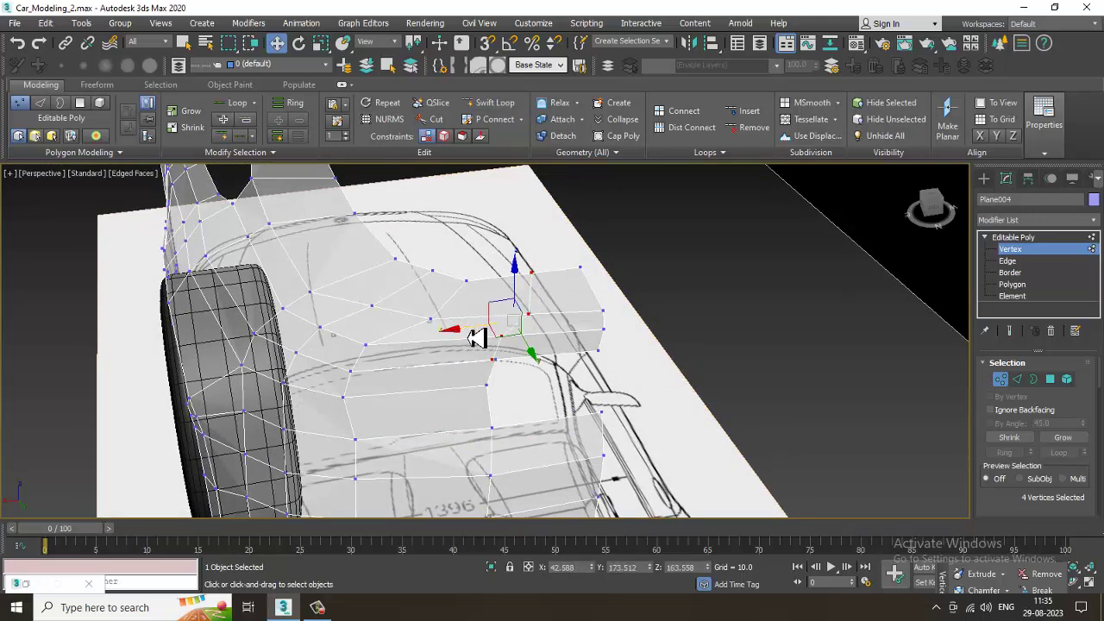
{"action": "key", "text": "r"}
{"action": "key", "text": "w"}
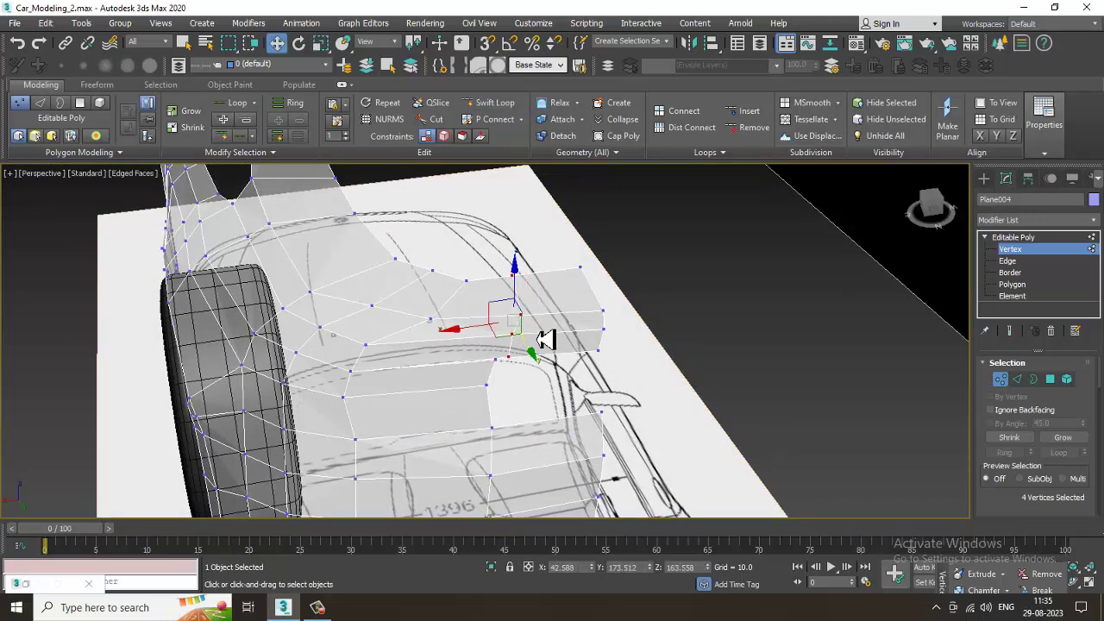
Step: Collapse the two overlapping vertices at the upper end of the extruded tail-light edges
{"action": "middle_click_drag", "start_coordinate": [509, 329], "coordinate": [502, 369], "text": "alt"}
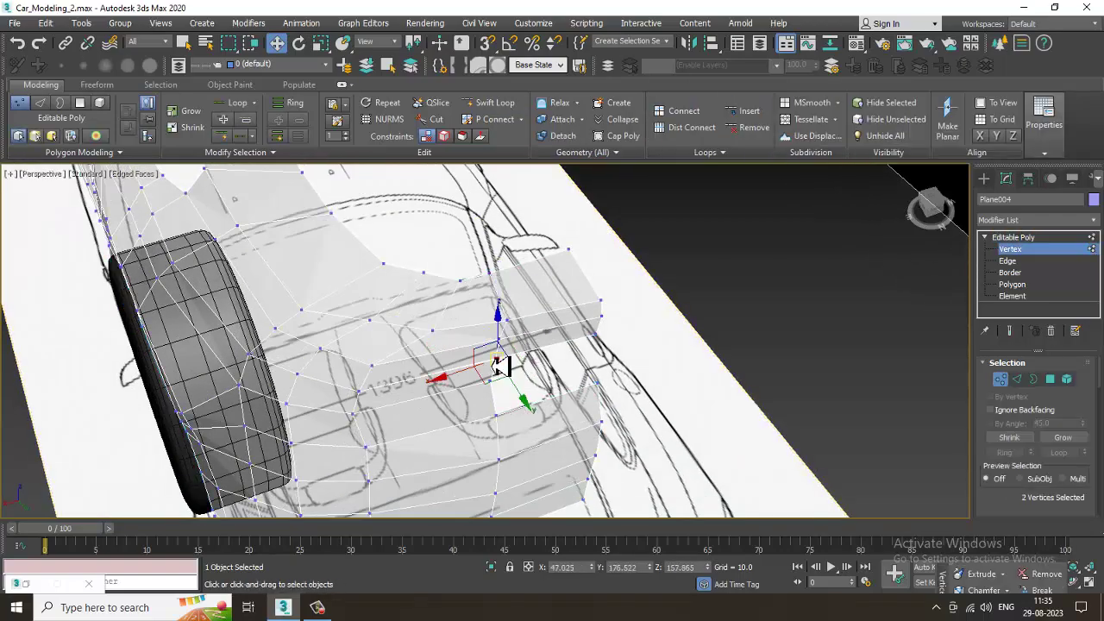
{"action": "right_click", "coordinate": [492, 366]}
{"action": "left_click", "coordinate": [479, 433]}
{"action": "middle_click_drag", "start_coordinate": [480, 438], "coordinate": [544, 279], "text": "alt"}
{"action": "scroll", "coordinate": [523, 325], "scroll_direction": "down", "scroll_amount": 6}
Step: Extrude the two open edges of the tail-light strip along X to the car's centre border
{"action": "key", "text": "alt+w"}
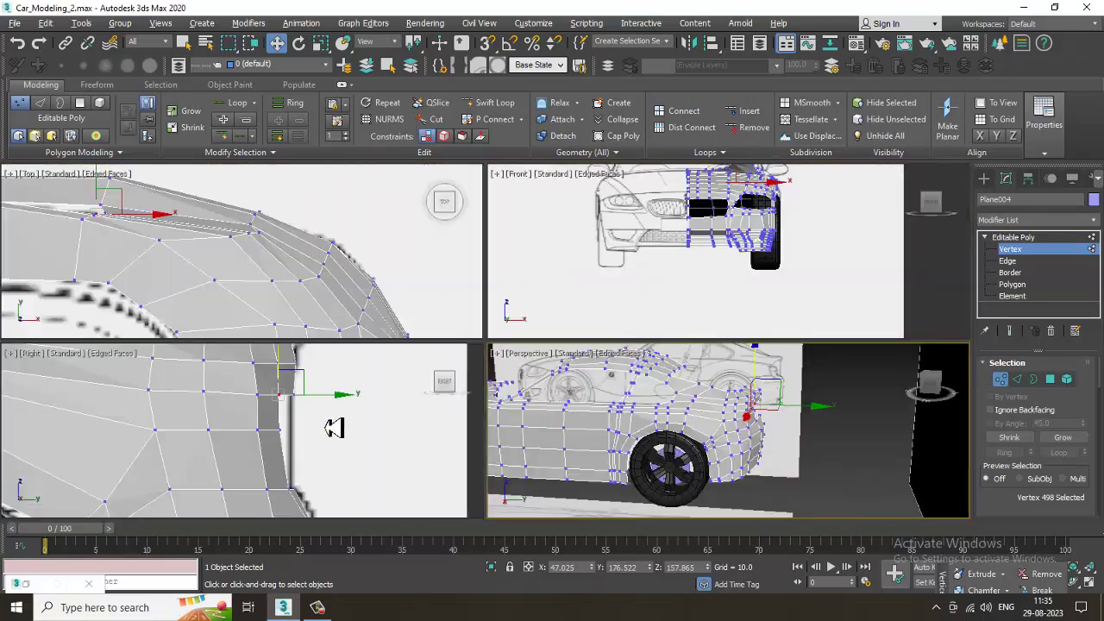
{"action": "key", "text": "alt+w"}
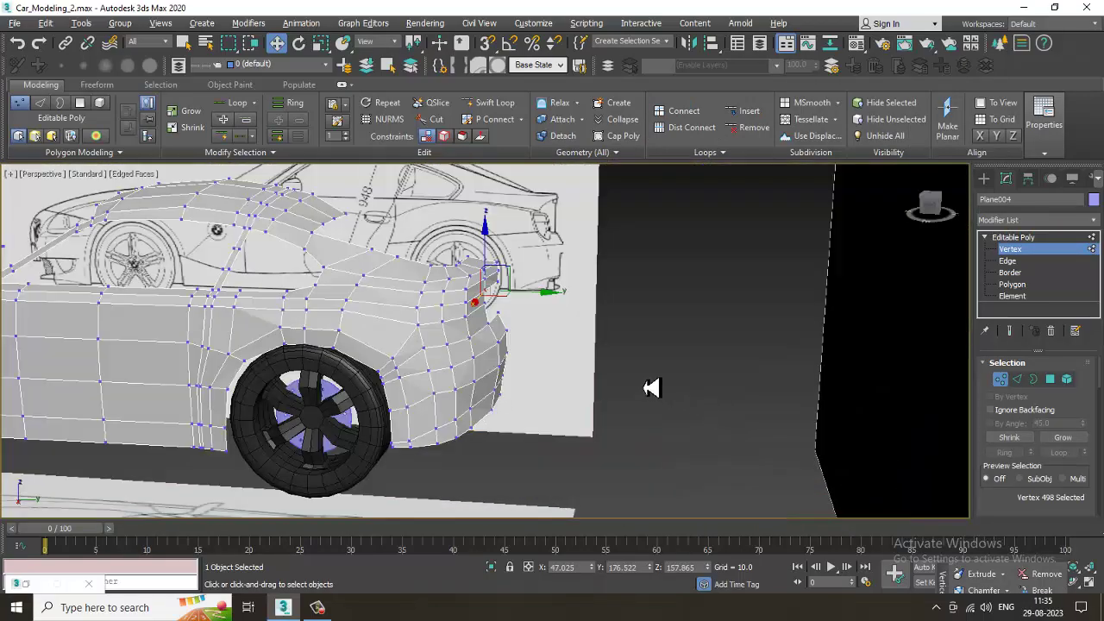
{"action": "middle_click_drag", "start_coordinate": [654, 387], "coordinate": [528, 330], "text": "alt"}
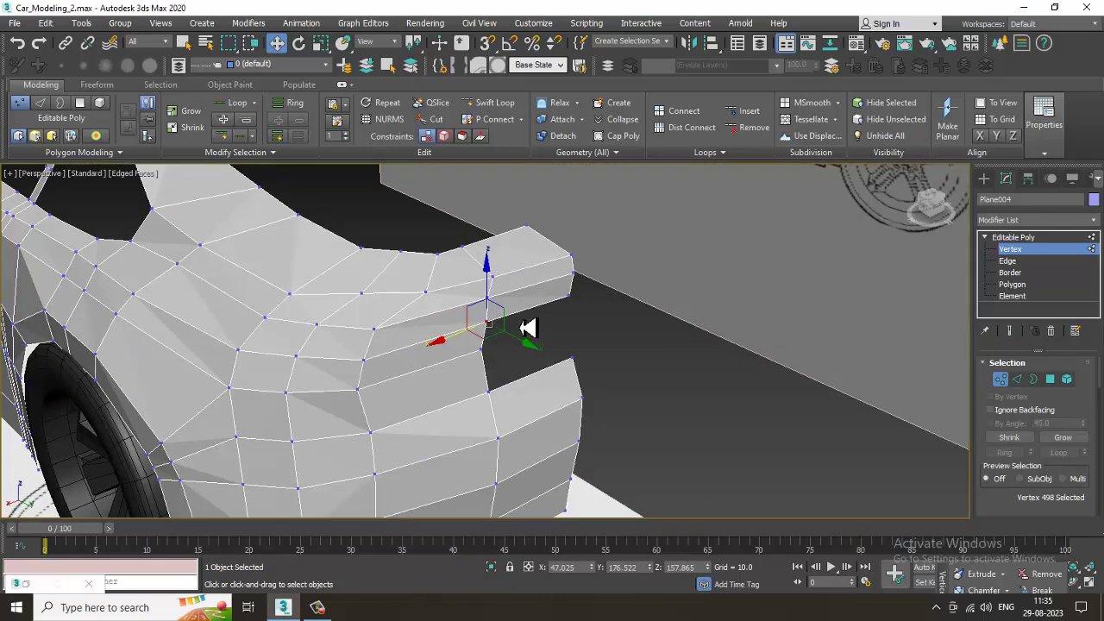
{"action": "key", "text": "2"}
{"action": "left_click", "coordinate": [486, 347]}
{"action": "left_click", "coordinate": [489, 379], "text": "ctrl"}
{"action": "middle_click_drag", "start_coordinate": [495, 379], "coordinate": [498, 380], "text": "alt"}
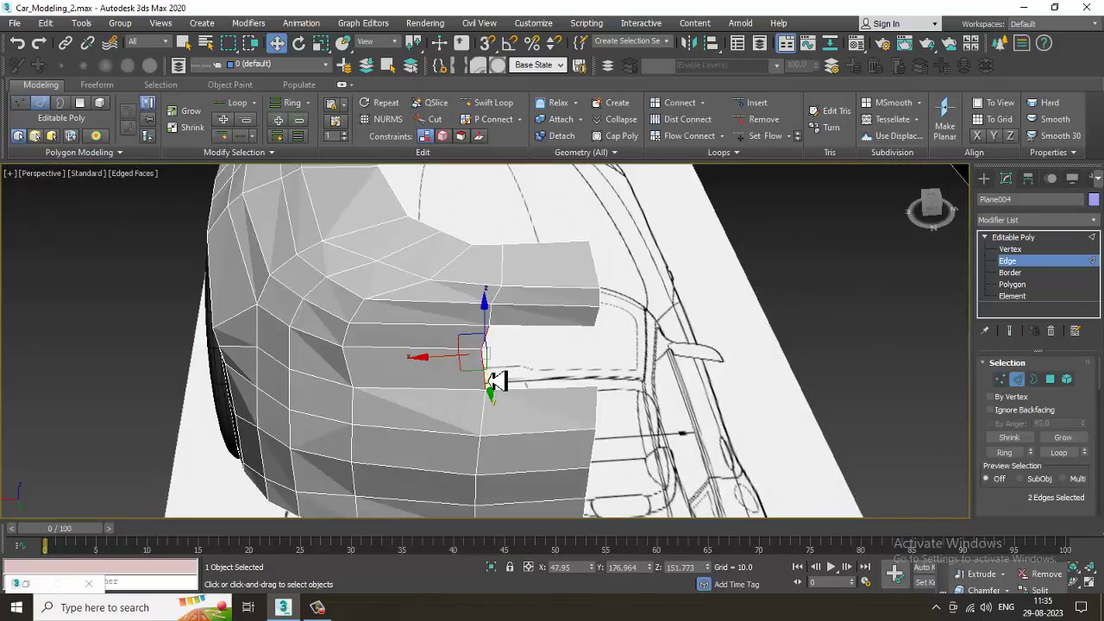
{"action": "left_click_drag", "start_coordinate": [453, 368], "coordinate": [560, 370], "text": "shift"}
{"action": "key", "text": "alt+w"}
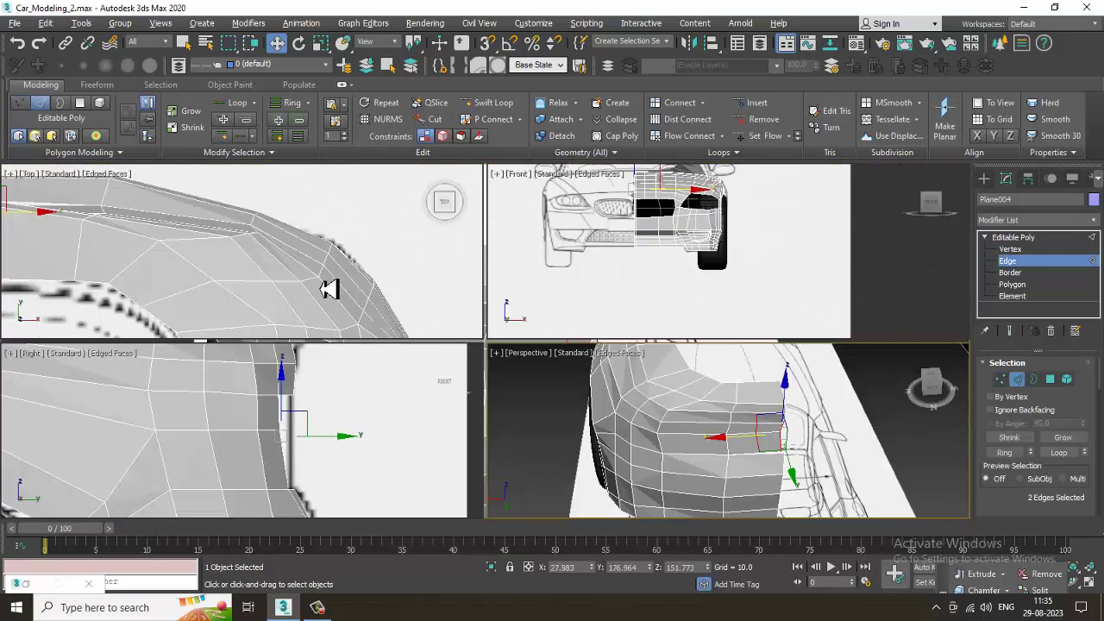
Step: Move the extruded edges slightly rearward along Y in the Top view to follow the rear outline
{"action": "middle_click_drag", "start_coordinate": [294, 274], "coordinate": [322, 253]}
{"action": "key", "text": "alt+w"}
{"action": "middle_click_drag", "start_coordinate": [216, 242], "coordinate": [278, 247]}
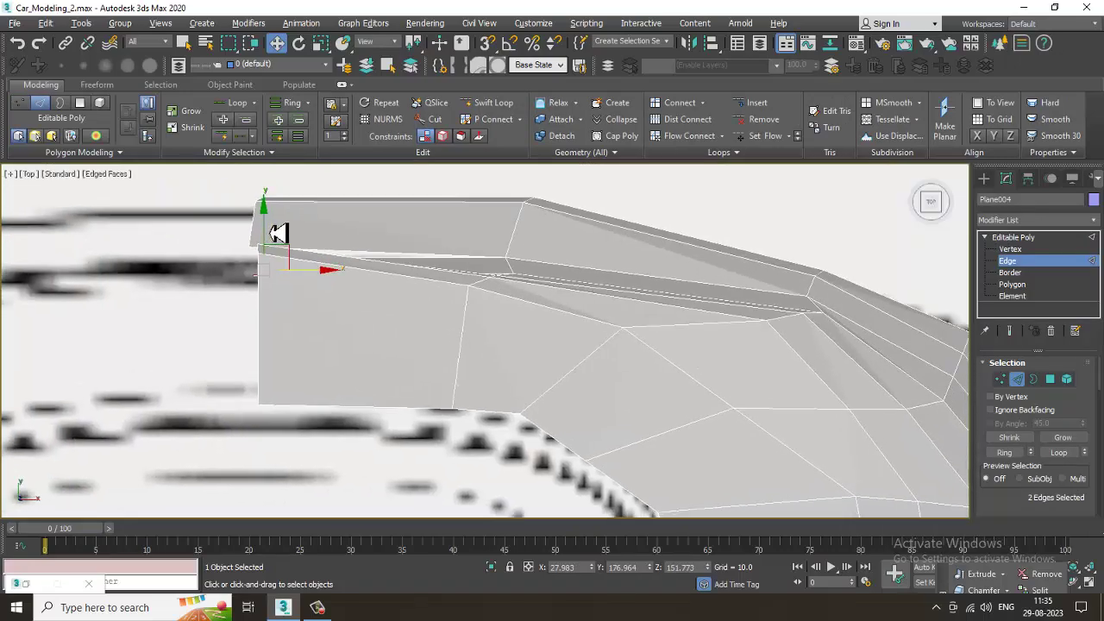
{"action": "left_click_drag", "start_coordinate": [279, 233], "coordinate": [272, 211]}
{"action": "middle_click_drag", "start_coordinate": [296, 247], "coordinate": [337, 255]}
{"action": "scroll", "coordinate": [335, 256], "scroll_direction": "up", "scroll_amount": 2}
Step: Move the two centre-border vertices just above the new strip forward along Y in the Top view
{"action": "key", "text": "1"}
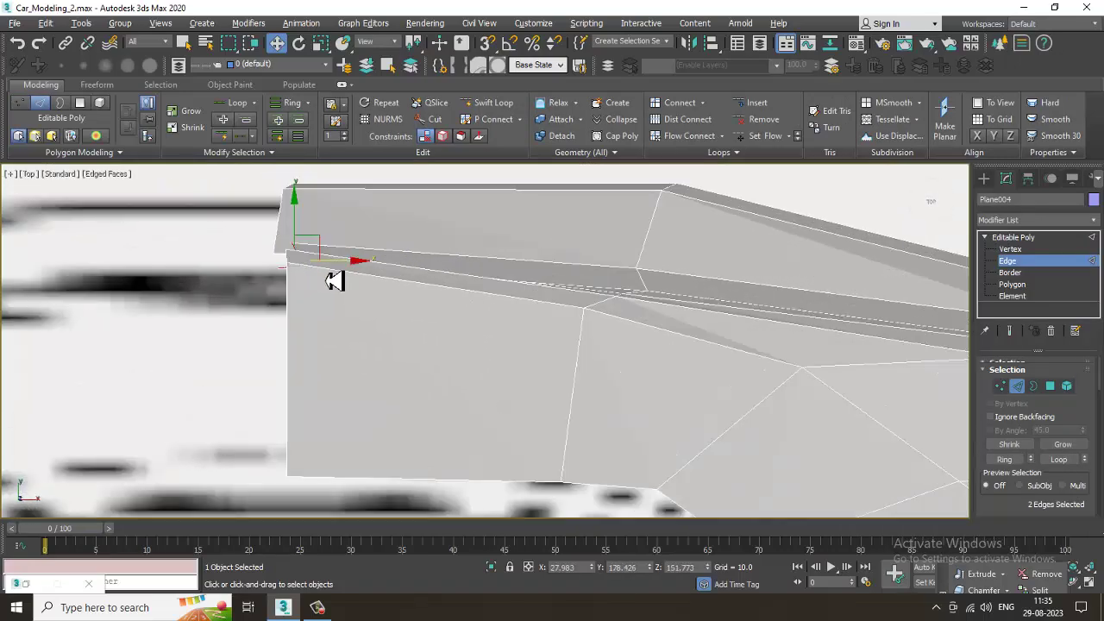
{"action": "left_click", "coordinate": [289, 251]}
{"action": "left_click", "coordinate": [289, 263], "text": "ctrl"}
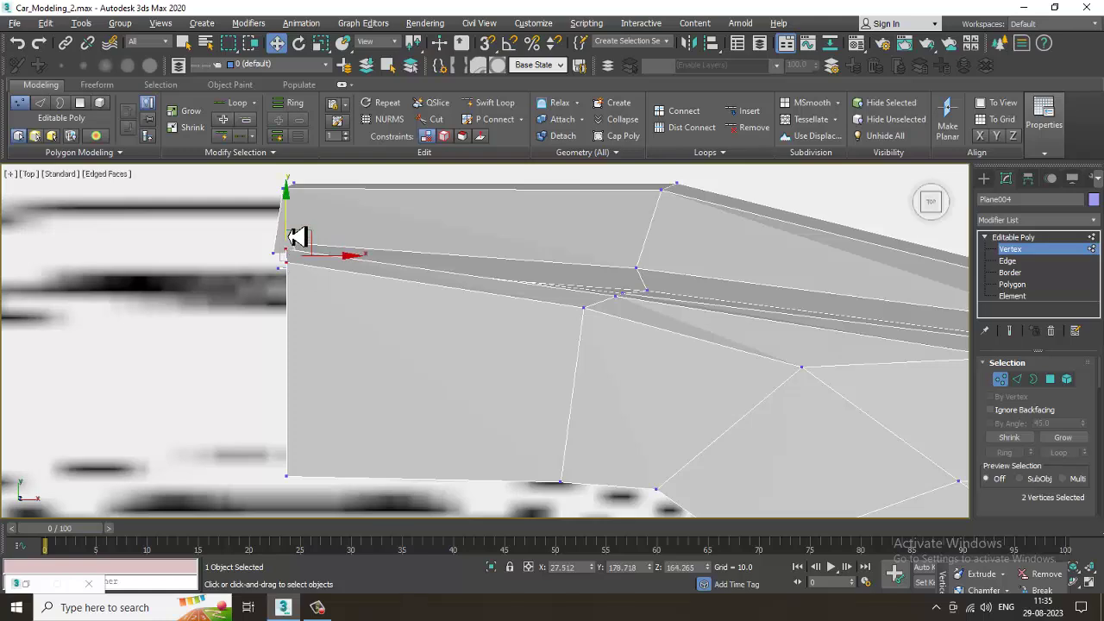
{"action": "left_click_drag", "start_coordinate": [290, 237], "coordinate": [297, 278]}
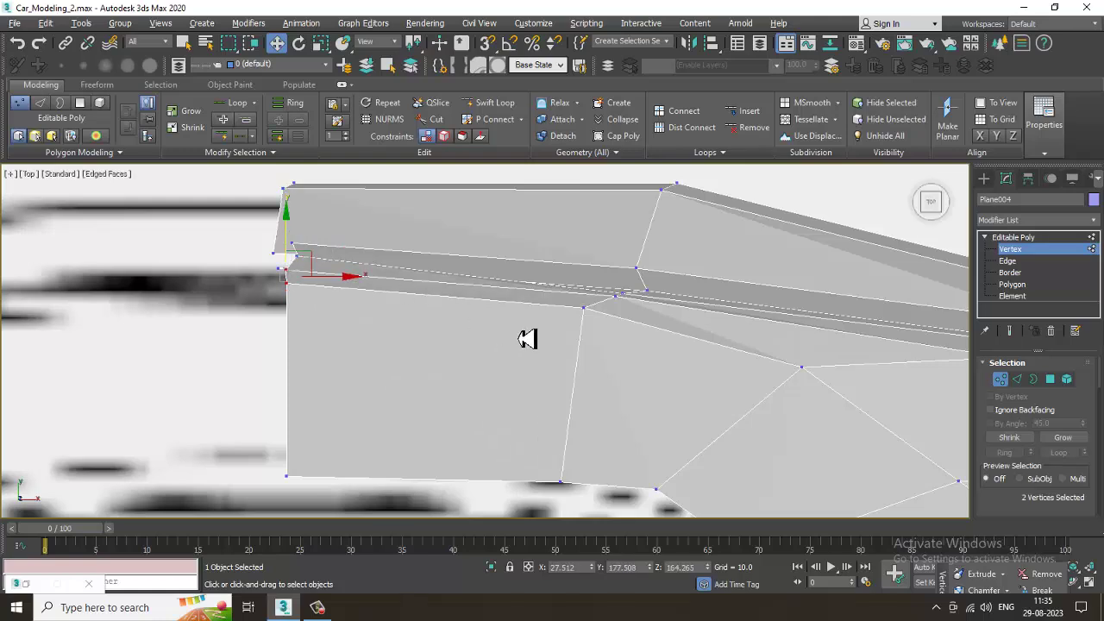
Step: Target-weld the two stray centre-border vertices on the rear body to their neighbouring border vertices in the Perspective view
{"action": "key", "text": "alt+w"}
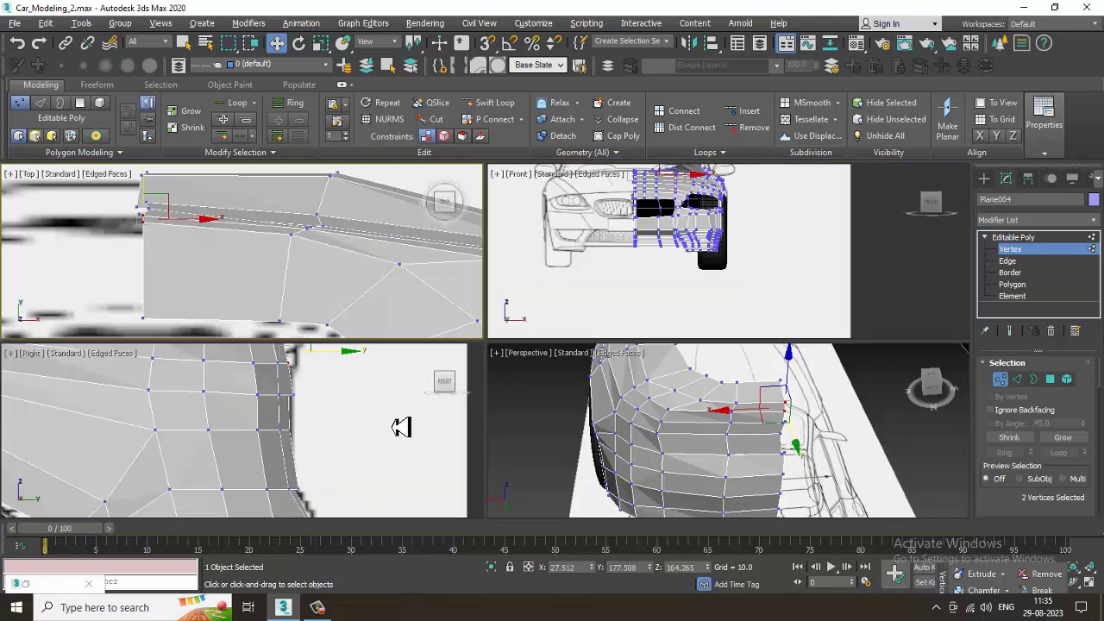
{"action": "middle_click_drag", "start_coordinate": [715, 453], "coordinate": [653, 452]}
{"action": "key", "text": "alt+w"}
{"action": "key", "text": "alt+x"}
{"action": "key", "text": "alt+x"}
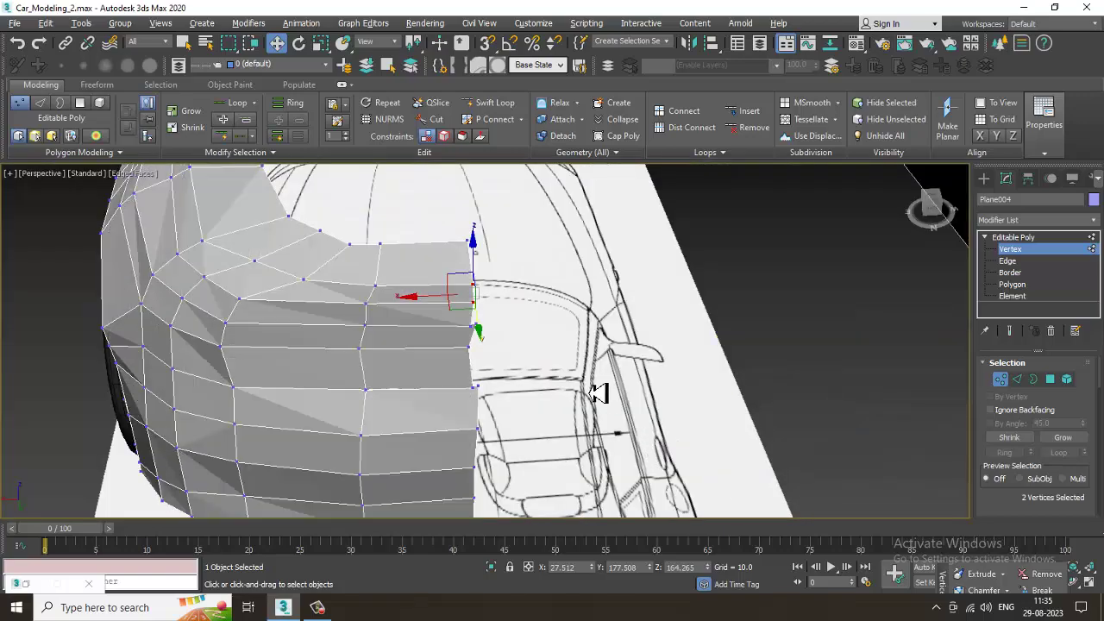
{"action": "middle_click_drag", "start_coordinate": [511, 400], "coordinate": [485, 310], "text": "alt"}
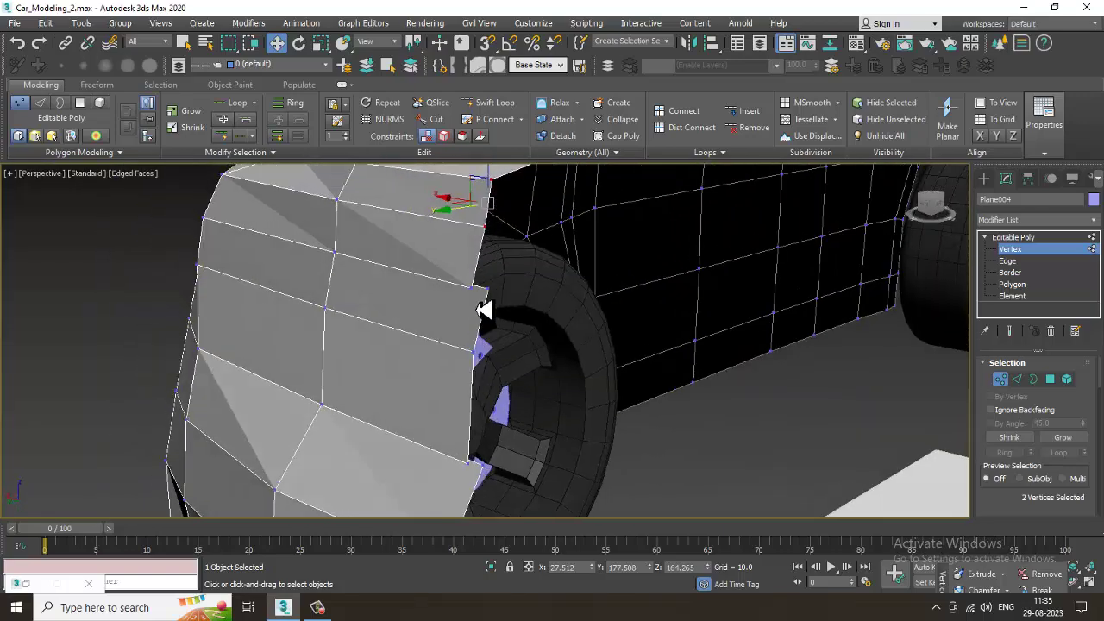
{"action": "left_click", "coordinate": [487, 290]}
{"action": "right_click", "coordinate": [484, 291]}
{"action": "left_click", "coordinate": [461, 378]}
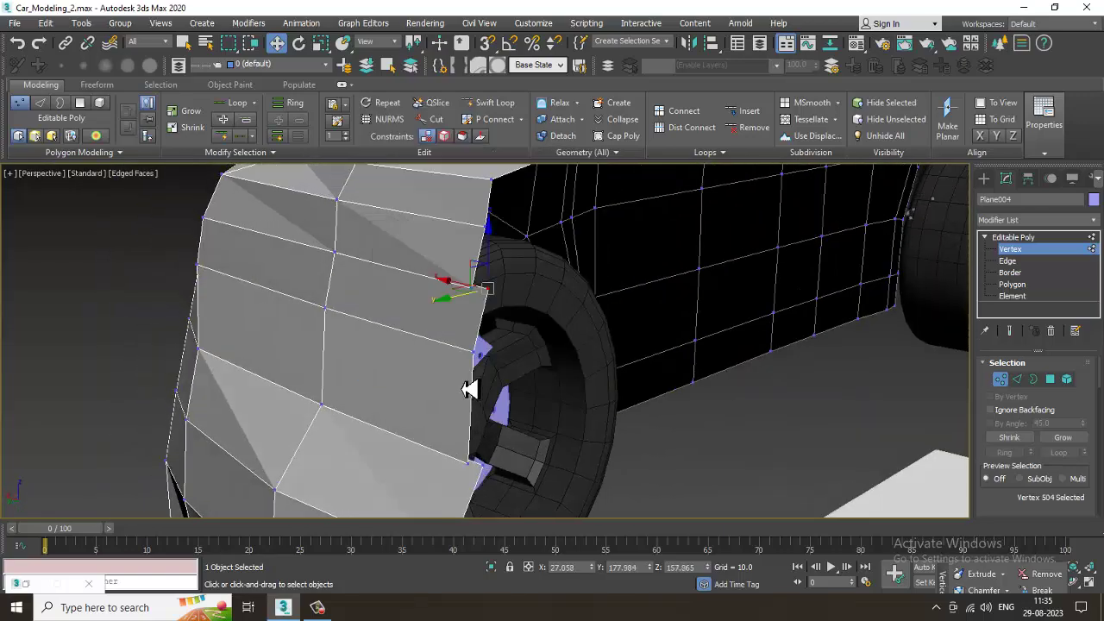
{"action": "left_click", "coordinate": [483, 296]}
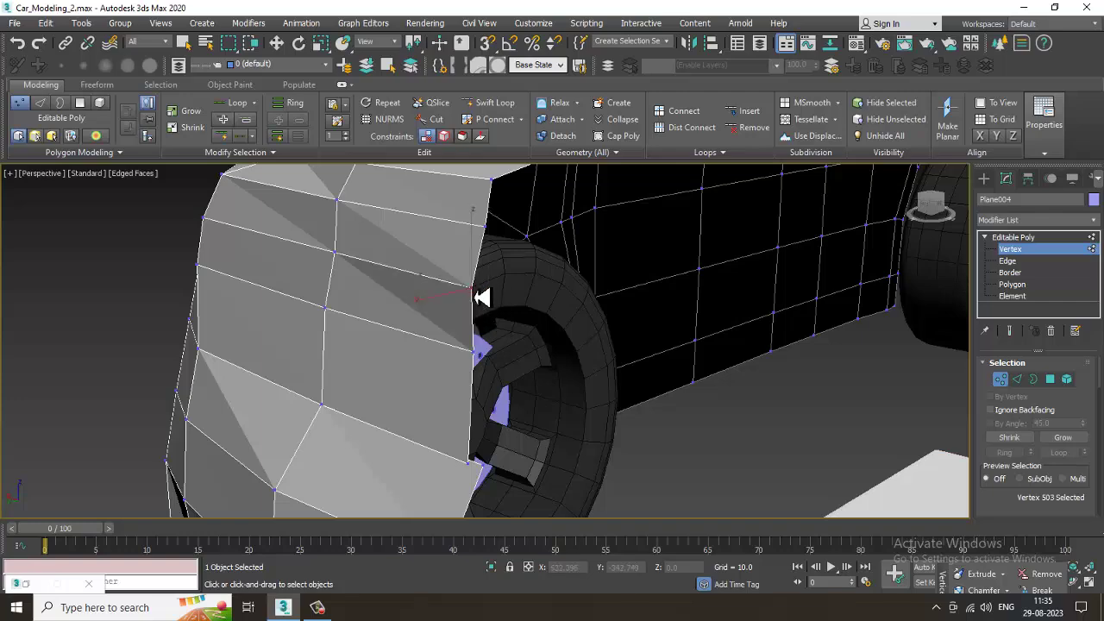
{"action": "left_click", "coordinate": [485, 469]}
{"action": "right_click", "coordinate": [529, 441]}
Step: Turn on NURMS smoothing for the car body mesh
{"action": "middle_click_drag", "start_coordinate": [529, 441], "coordinate": [572, 279], "text": "alt"}
{"action": "scroll", "coordinate": [569, 358], "scroll_direction": "down", "scroll_amount": 5}
{"action": "scroll", "coordinate": [589, 322], "scroll_direction": "up", "scroll_amount": 3}
{"action": "right_click", "coordinate": [554, 350]}
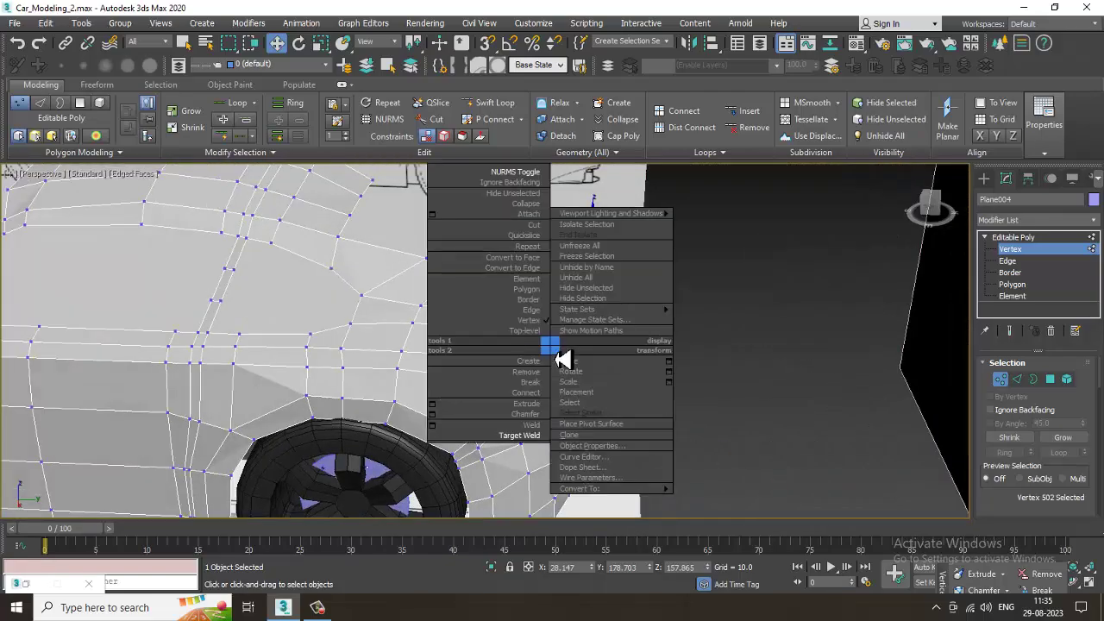
{"action": "left_click", "coordinate": [537, 183]}
Step: Move the three vertices on the rear crease below the tail light slightly forward in the Right view to follow the blueprint
{"action": "middle_click_drag", "start_coordinate": [585, 352], "coordinate": [619, 340], "text": "alt"}
{"action": "key", "text": "alt+w"}
{"action": "scroll", "coordinate": [377, 460], "scroll_direction": "down", "scroll_amount": 3}
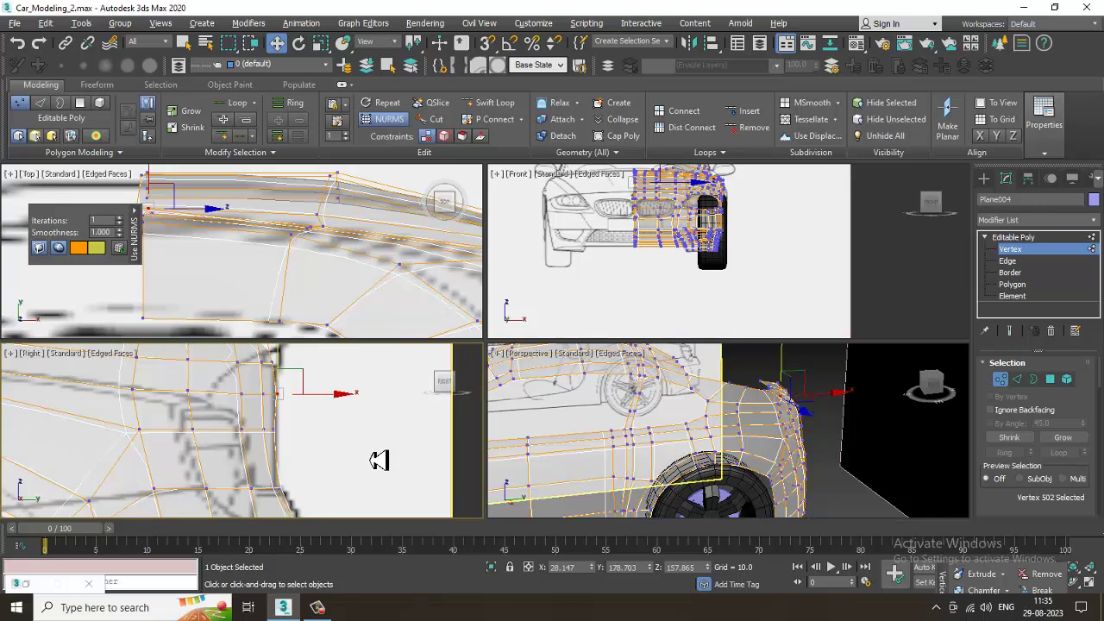
{"action": "key", "text": "alt+w"}
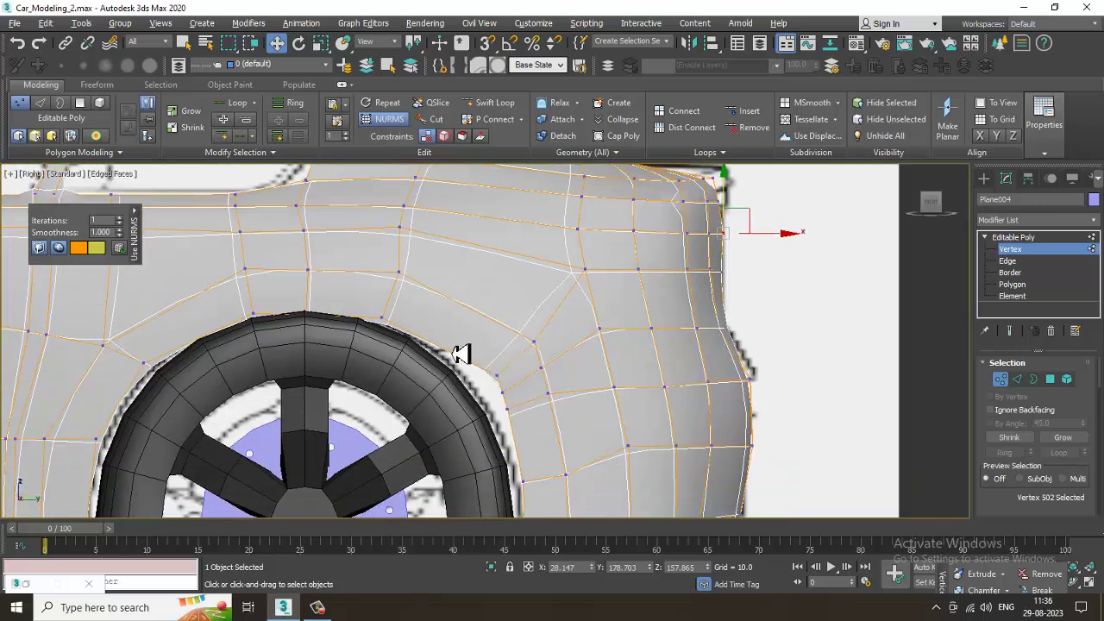
{"action": "key", "text": "alt+x"}
{"action": "middle_click_drag", "start_coordinate": [596, 359], "coordinate": [546, 360]}
{"action": "key", "text": "alt+x"}
{"action": "key", "text": "alt+x"}
{"action": "middle_click_drag", "start_coordinate": [741, 306], "coordinate": [696, 320]}
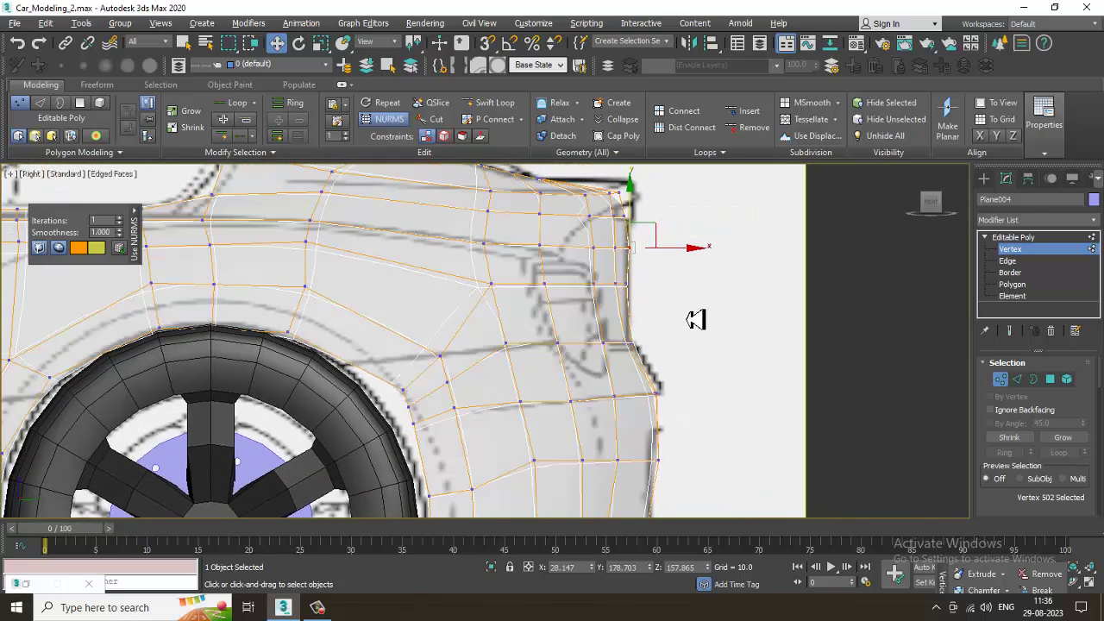
{"action": "middle_click_drag", "start_coordinate": [662, 359], "coordinate": [657, 400]}
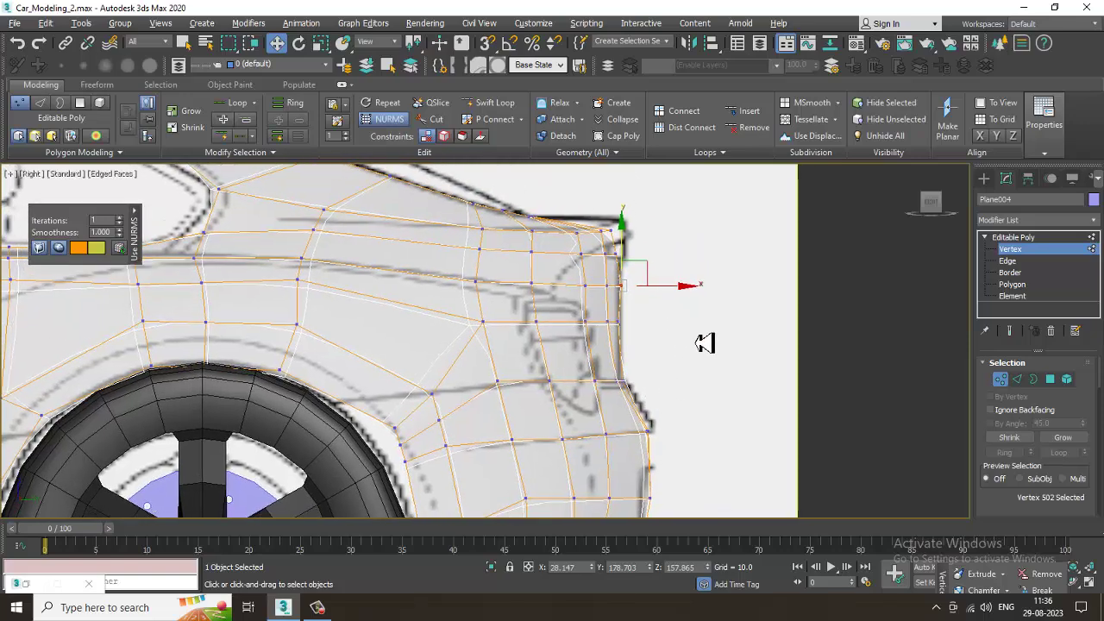
{"action": "middle_click_drag", "start_coordinate": [702, 340], "coordinate": [651, 231]}
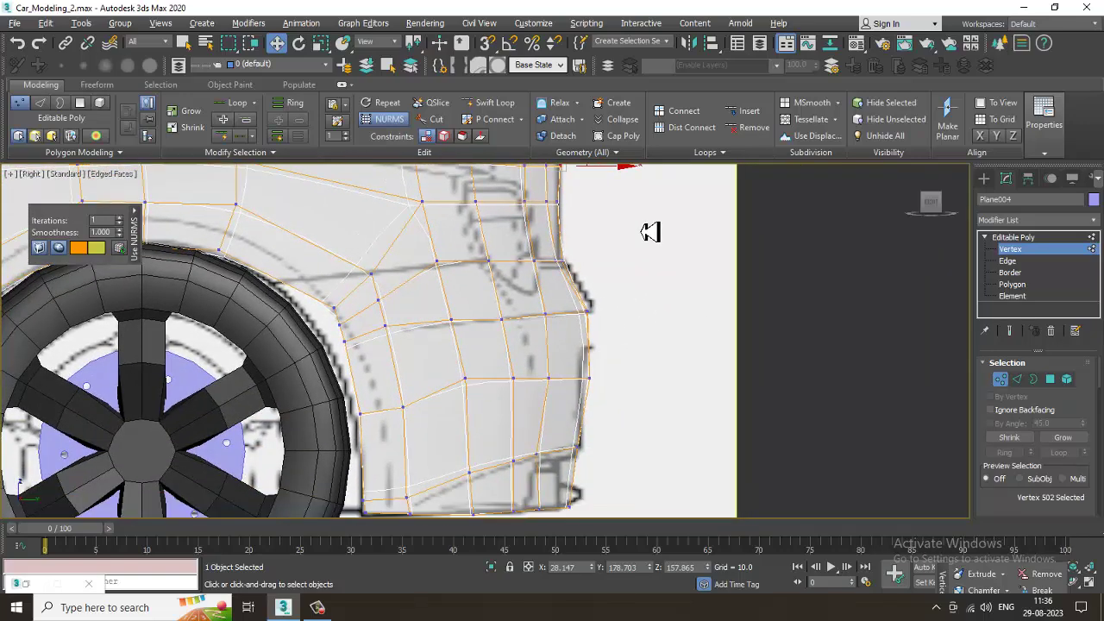
{"action": "scroll", "coordinate": [666, 314], "scroll_direction": "up", "scroll_amount": 2}
{"action": "scroll", "coordinate": [648, 326], "scroll_direction": "down", "scroll_amount": 2}
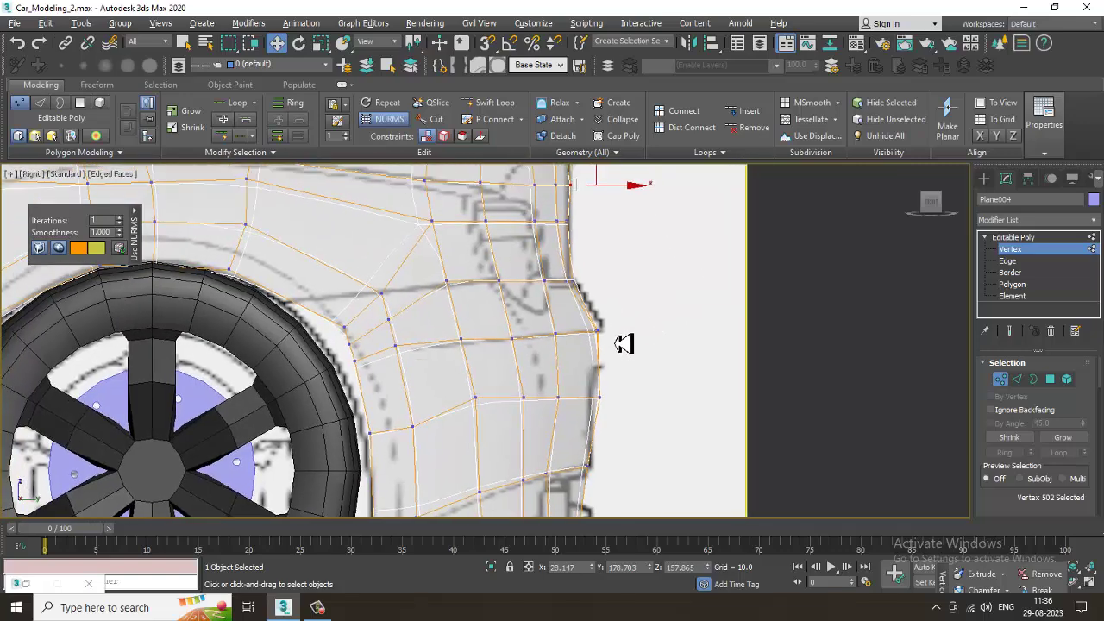
{"action": "scroll", "coordinate": [624, 340], "scroll_direction": "up", "scroll_amount": 1}
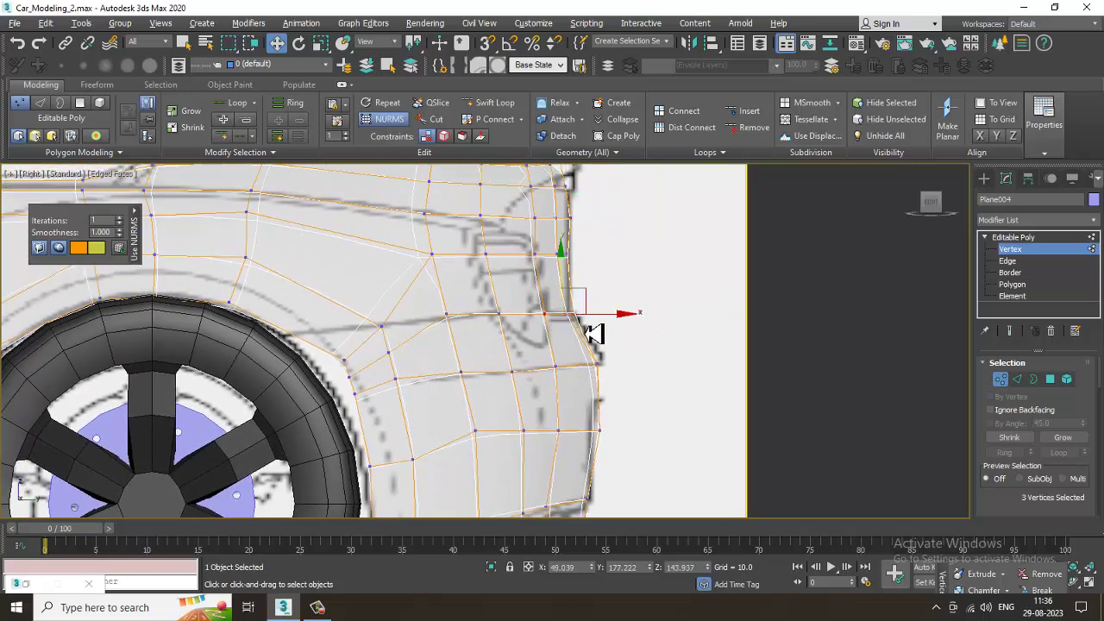
{"action": "mouse_move", "coordinate": [612, 323]}
{"action": "left_mouse_down"}
{"action": "mouse_move", "coordinate": [599, 326]}
{"action": "mouse_move", "coordinate": [609, 328]}
{"action": "left_mouse_up"}
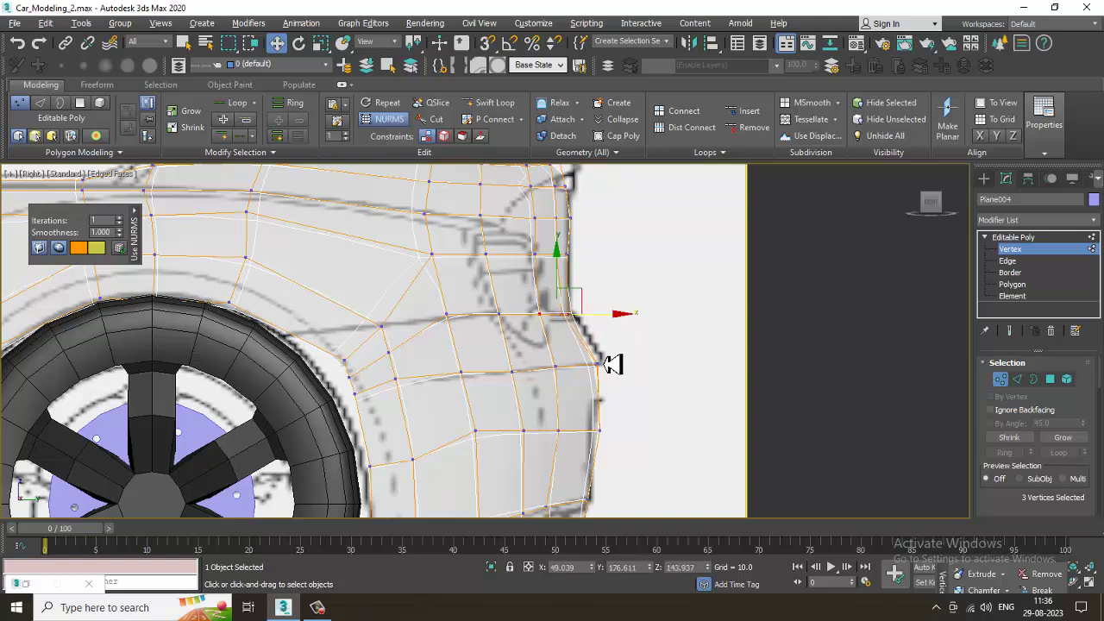
Step: Insert an edge loop just below the rear crease with Swift Loop and nudge two crease vertices slightly forward
{"action": "left_click", "coordinate": [485, 105]}
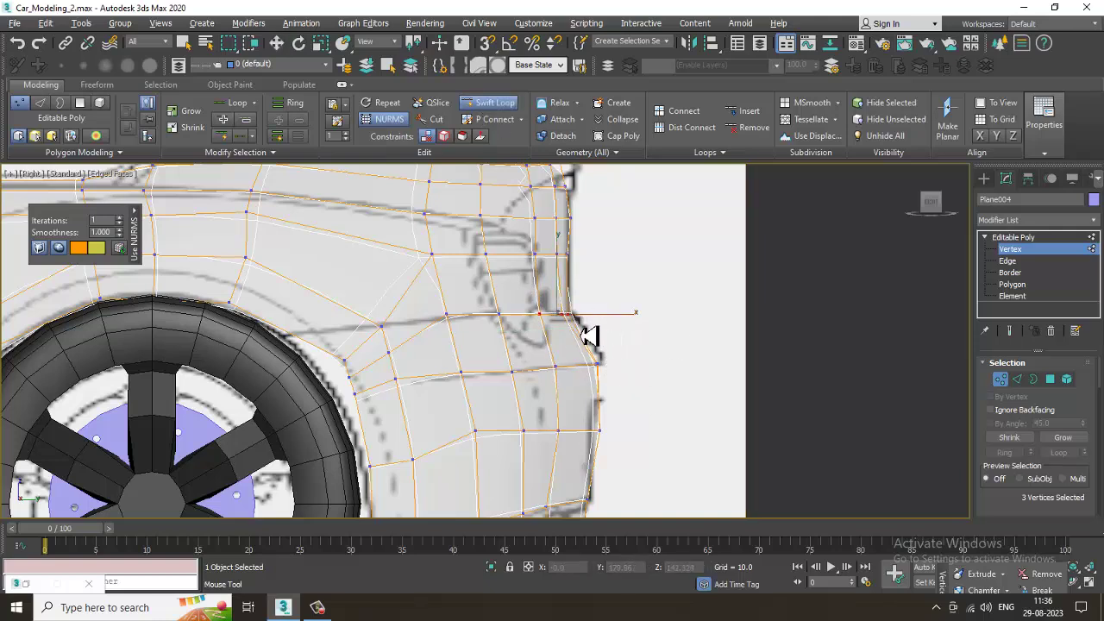
{"action": "left_click", "coordinate": [582, 336]}
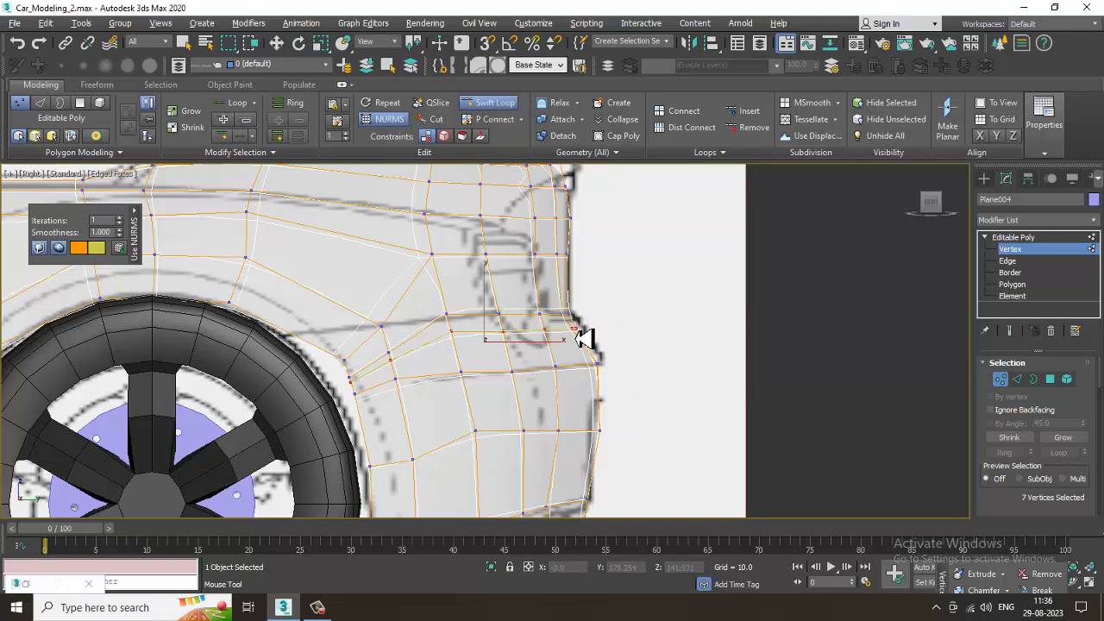
{"action": "key", "text": "w"}
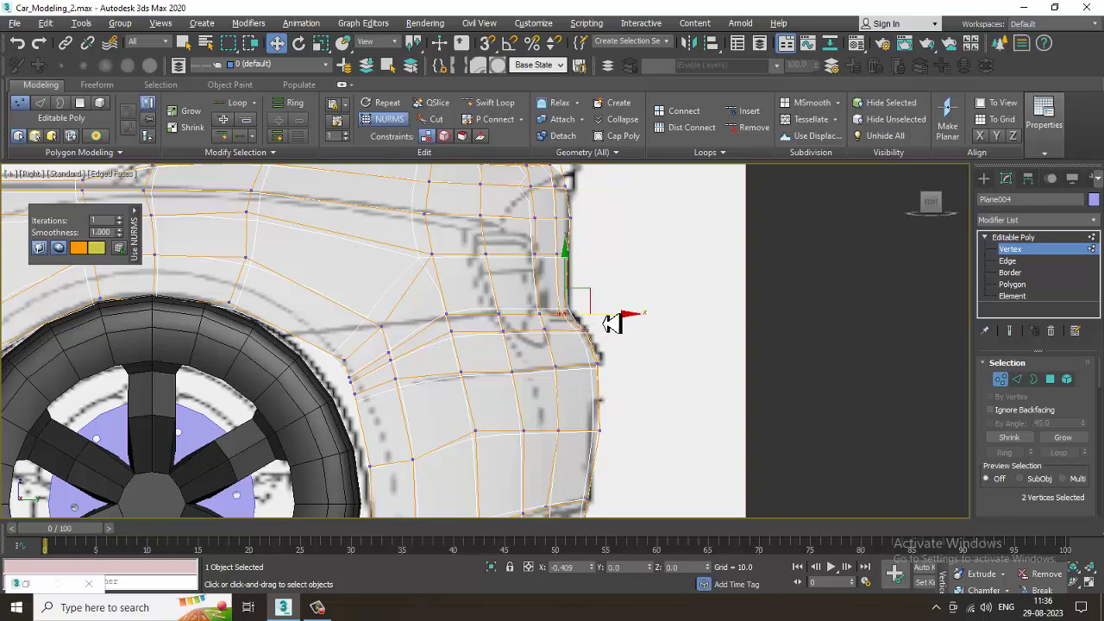
Step: Examine the smoothed rear end and its centre border in the Right, Perspective and Top views
{"action": "middle_click_drag", "start_coordinate": [612, 232], "coordinate": [607, 315]}
{"action": "key", "text": "alt+w"}
{"action": "right_click", "coordinate": [678, 483]}
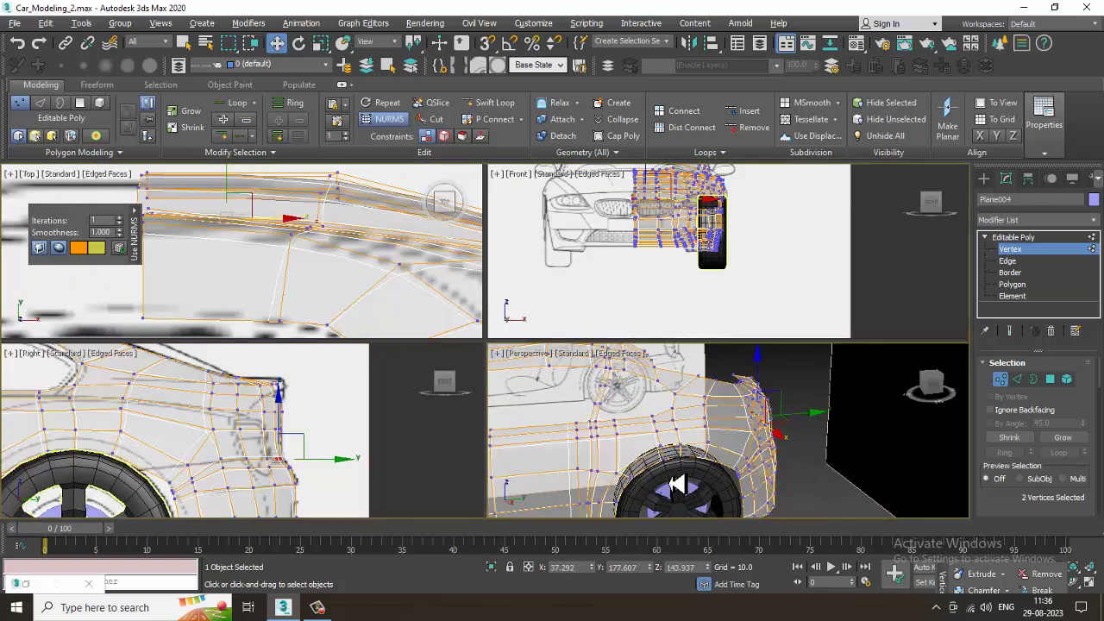
{"action": "key", "text": "alt+w"}
{"action": "middle_click_drag", "start_coordinate": [595, 374], "coordinate": [535, 369], "text": "alt"}
{"action": "scroll", "coordinate": [486, 351], "scroll_direction": "down", "scroll_amount": 2}
{"action": "key", "text": "alt+w"}
{"action": "middle_click", "coordinate": [346, 291]}
{"action": "key", "text": "alt+w"}
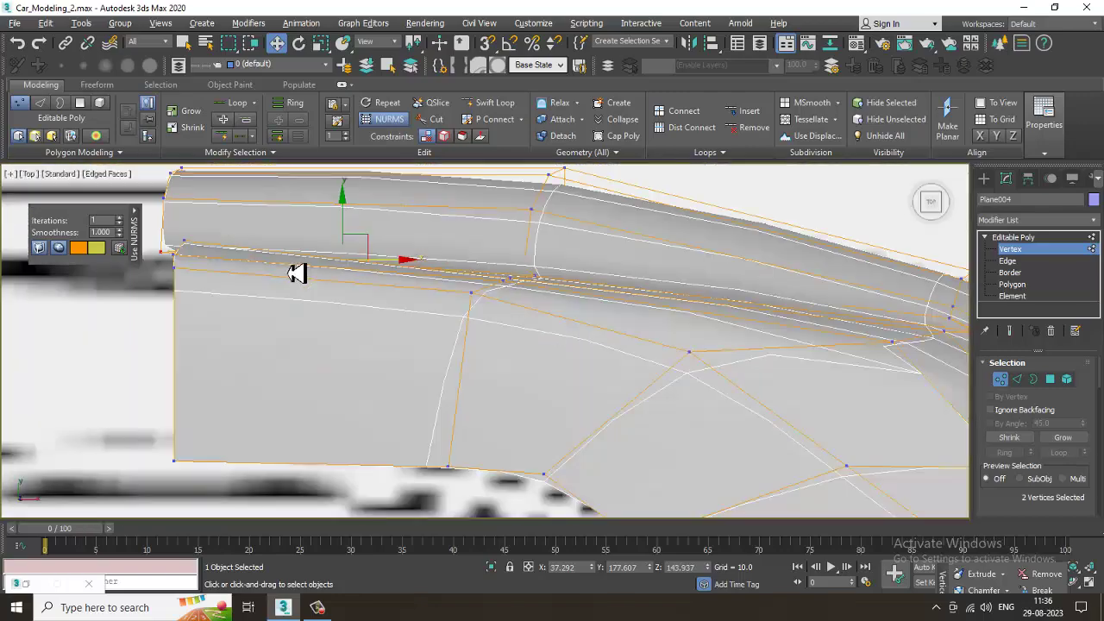
{"action": "scroll", "coordinate": [492, 315], "scroll_direction": "up", "scroll_amount": 3}
{"action": "scroll", "coordinate": [496, 306], "scroll_direction": "down", "scroll_amount": 2}
{"action": "scroll", "coordinate": [362, 299], "scroll_direction": "up", "scroll_amount": 3}
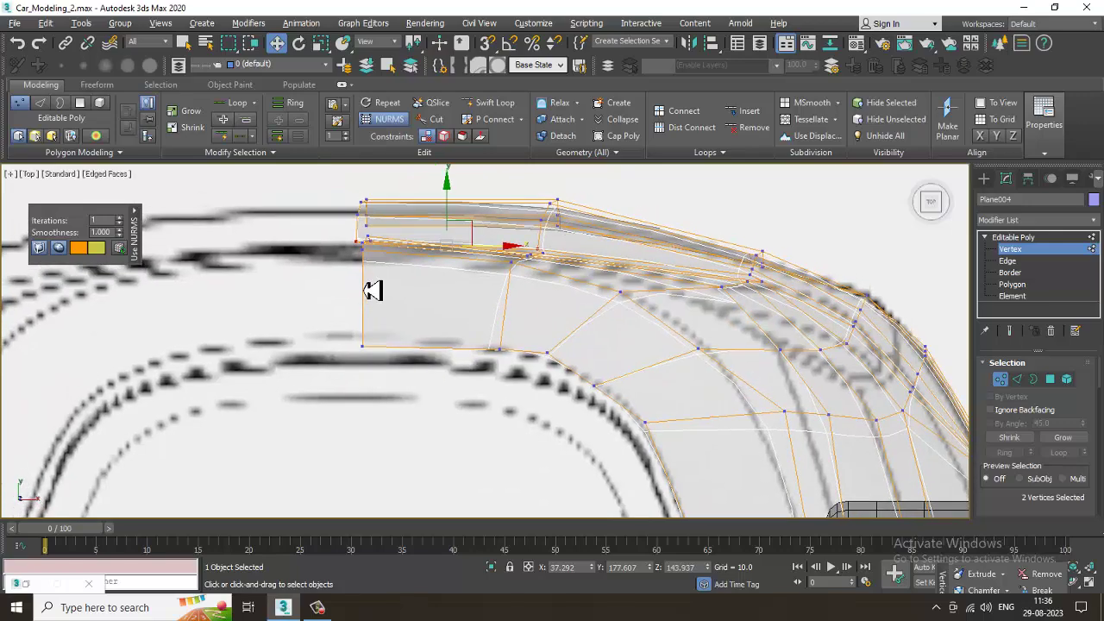
{"action": "scroll", "coordinate": [376, 267], "scroll_direction": "up", "scroll_amount": 2}
{"action": "key", "text": "alt+w"}
{"action": "middle_click", "coordinate": [730, 452]}
{"action": "key", "text": "alt+w"}
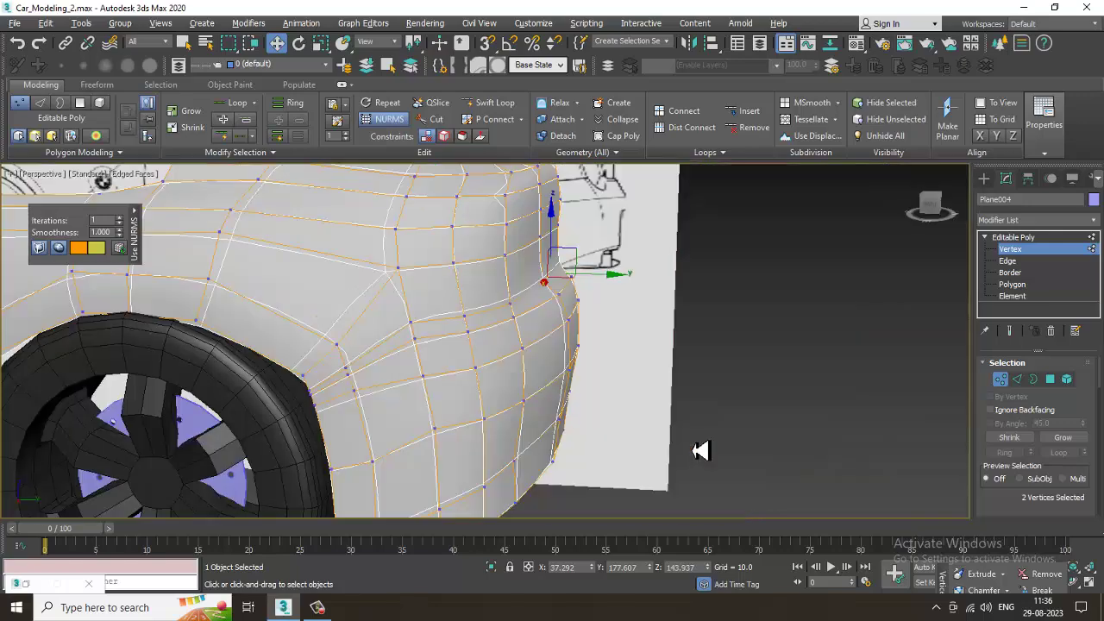
{"action": "middle_click_drag", "start_coordinate": [662, 420], "coordinate": [589, 353], "text": "alt"}
Step: Turn off NURMS smoothing and lower one vertex on the rear corner slightly along Z
{"action": "key", "text": "1"}
{"action": "right_click", "coordinate": [470, 256]}
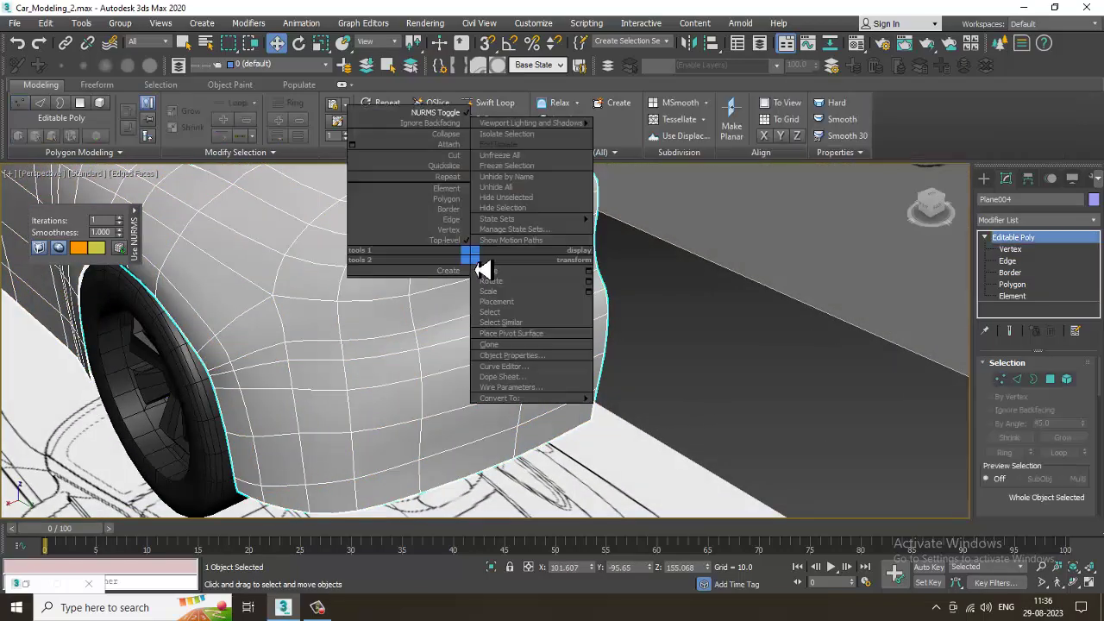
{"action": "left_click", "coordinate": [436, 113]}
{"action": "middle_click_drag", "start_coordinate": [457, 216], "coordinate": [524, 276], "text": "alt"}
{"action": "key", "text": "1"}
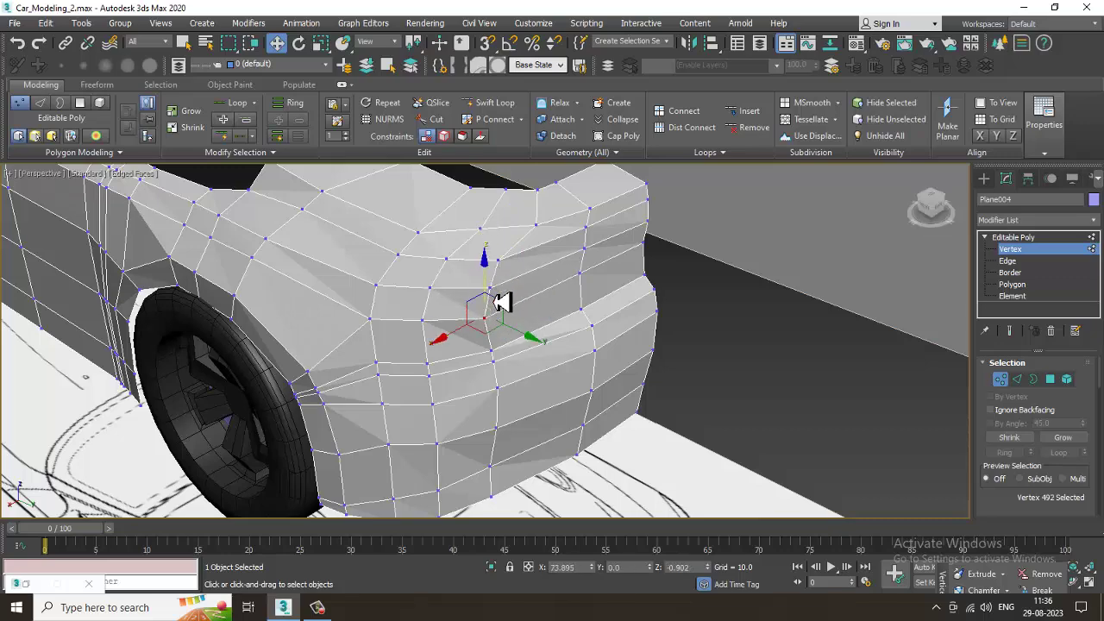
Step: Preview the reshaped rear corner from above with NURMS smoothing on
{"action": "middle_click_drag", "start_coordinate": [549, 257], "coordinate": [347, 358], "text": "alt"}
{"action": "right_click", "coordinate": [558, 327]}
{"action": "left_click", "coordinate": [531, 154]}
{"action": "scroll", "coordinate": [542, 316], "scroll_direction": "up", "scroll_amount": 2}
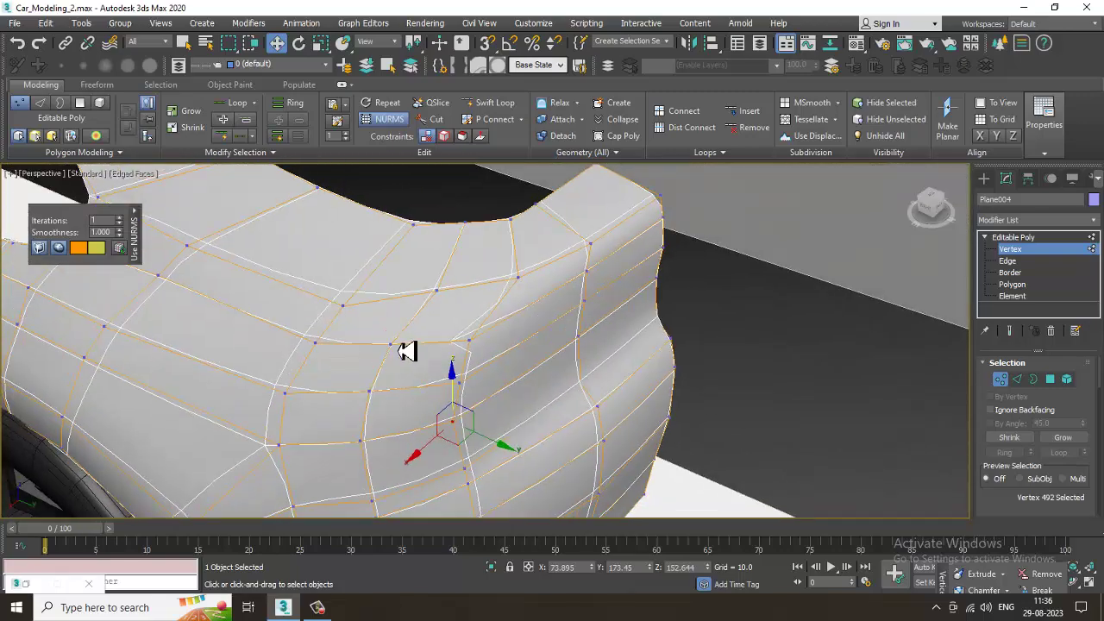
Step: Turn off NURMS and weld the two overlapping vertices on the upper edge of the rear corner
{"action": "right_click", "coordinate": [406, 350]}
{"action": "left_click", "coordinate": [365, 181]}
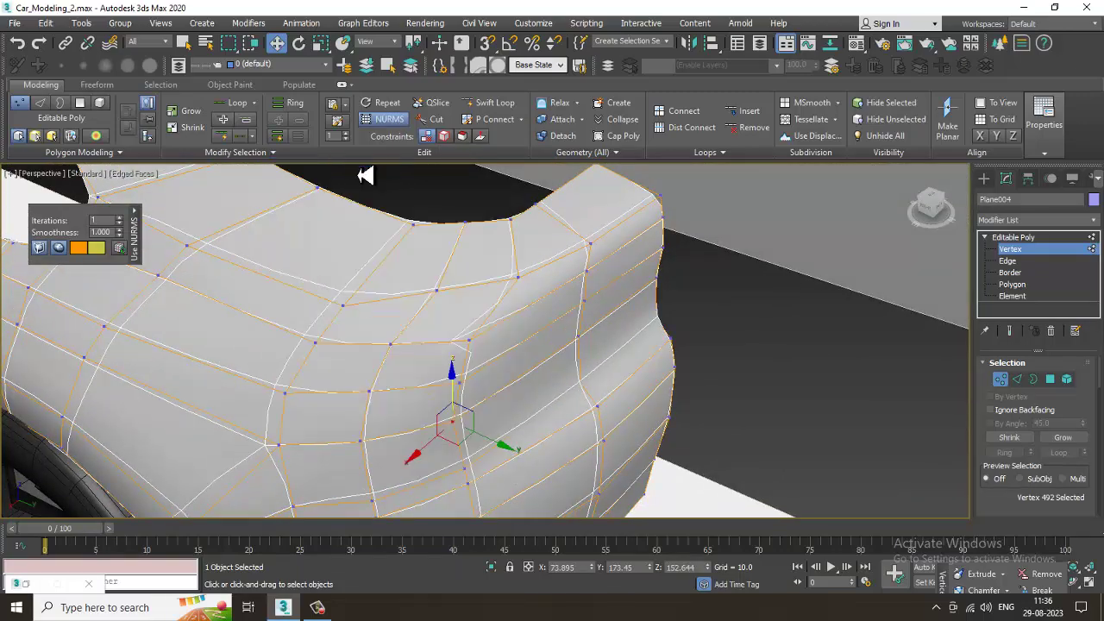
{"action": "left_click", "coordinate": [391, 344]}
{"action": "left_click", "coordinate": [406, 322]}
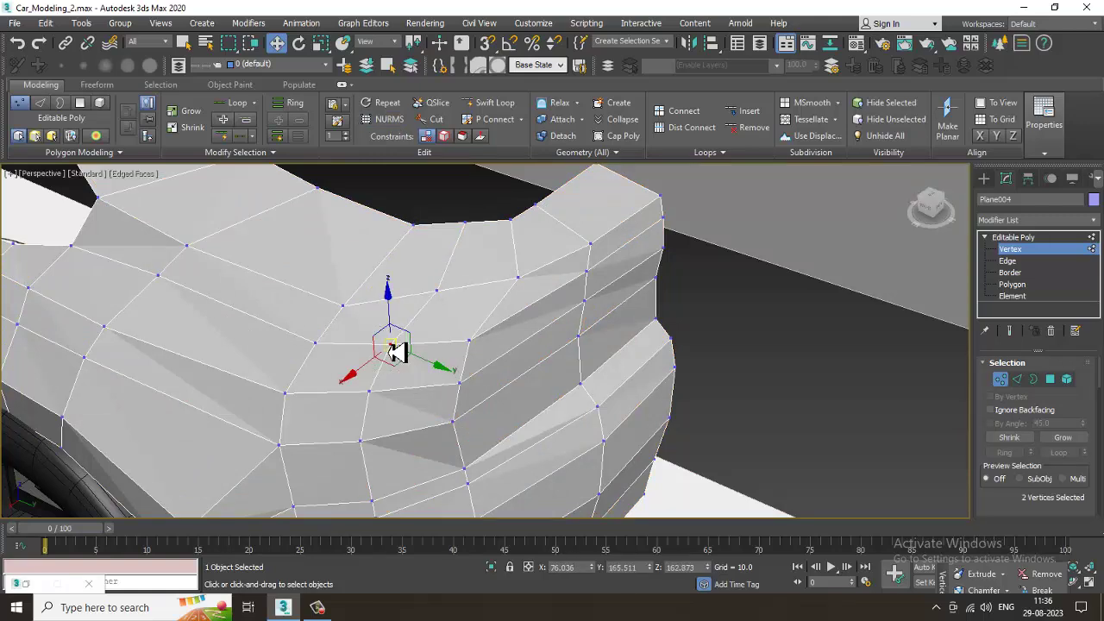
{"action": "right_click", "coordinate": [393, 349]}
{"action": "left_click", "coordinate": [366, 416]}
Step: Turn NURMS smoothing back on and check the welded rear corner and the whole side of the car
{"action": "right_click", "coordinate": [539, 309]}
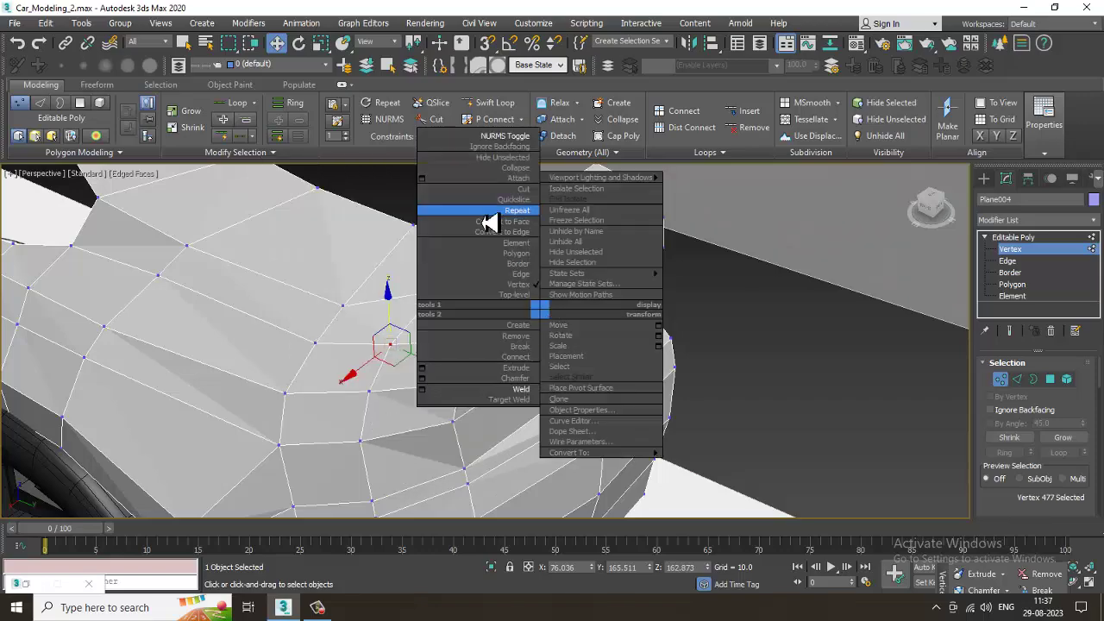
{"action": "left_click", "coordinate": [504, 137]}
{"action": "scroll", "coordinate": [524, 343], "scroll_direction": "down", "scroll_amount": 6}
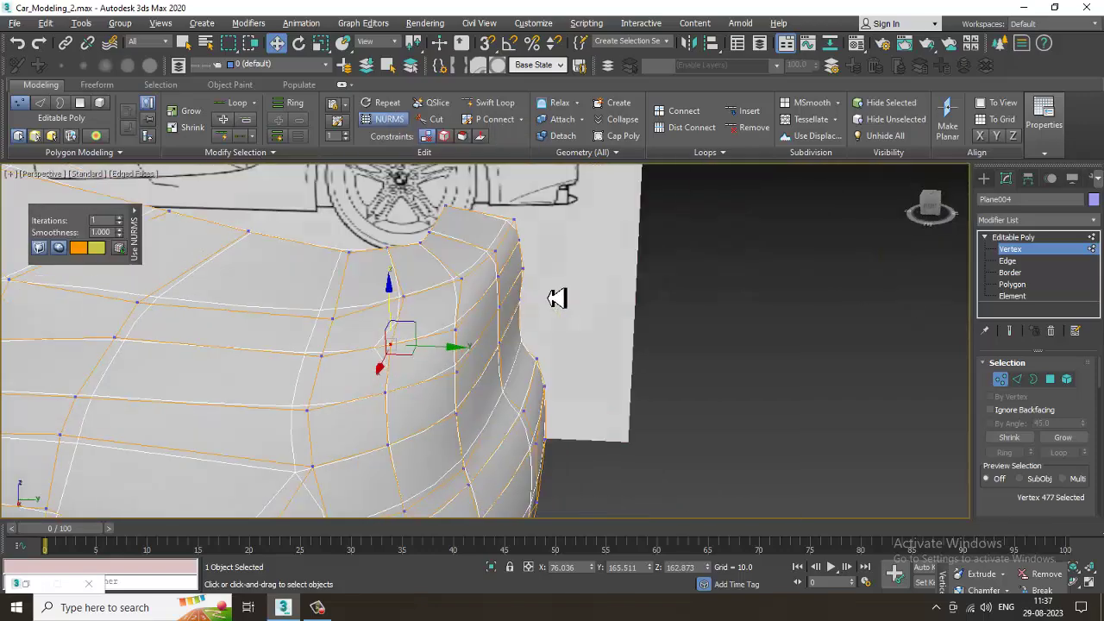
{"action": "scroll", "coordinate": [535, 351], "scroll_direction": "up", "scroll_amount": 4}
{"action": "mouse_move", "coordinate": [512, 348]}
{"action": "middle_mouse_down", "text": "alt"}
{"action": "mouse_move", "coordinate": [543, 357]}
{"action": "mouse_move", "coordinate": [598, 313]}
{"action": "mouse_move", "coordinate": [500, 387]}
{"action": "mouse_move", "coordinate": [483, 385]}
{"action": "mouse_move", "coordinate": [500, 365]}
{"action": "mouse_move", "coordinate": [545, 358]}
{"action": "mouse_move", "coordinate": [502, 327]}
{"action": "mouse_move", "coordinate": [504, 345]}
{"action": "middle_mouse_up", "text": "alt"}
{"action": "scroll", "coordinate": [500, 366], "scroll_direction": "up", "scroll_amount": 3}
{"action": "scroll", "coordinate": [500, 366], "scroll_direction": "down", "scroll_amount": 3}
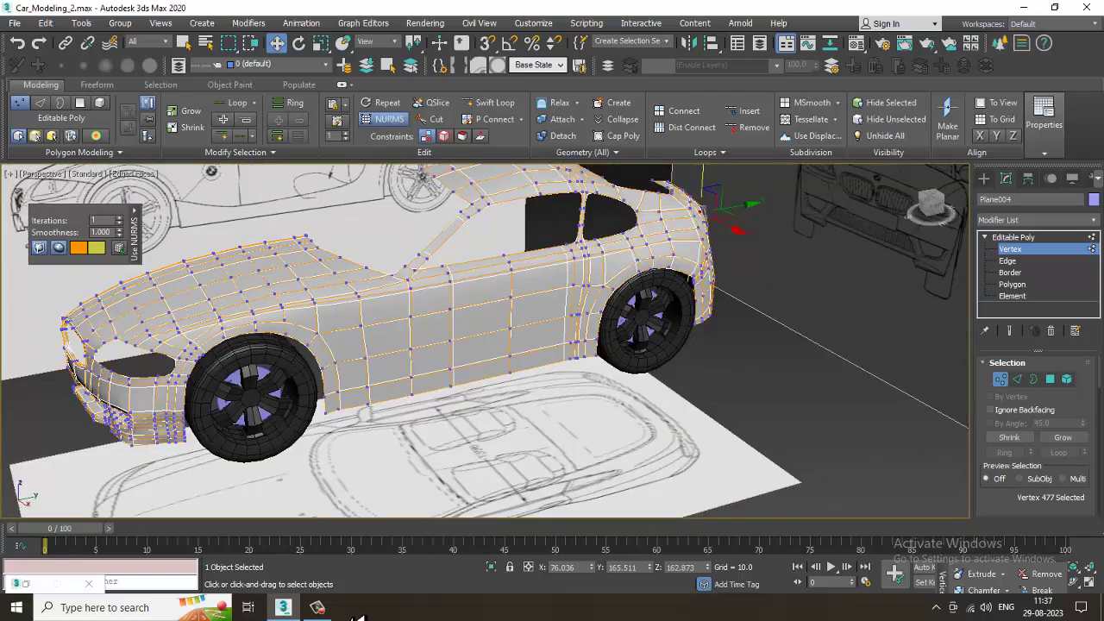
{"action": "mouse_move", "coordinate": [629, 353]}
{"action": "middle_mouse_down", "text": "alt"}
{"action": "mouse_move", "coordinate": [599, 350]}
{"action": "mouse_move", "coordinate": [661, 345]}
{"action": "mouse_move", "coordinate": [629, 368]}
{"action": "mouse_move", "coordinate": [643, 335]}
{"action": "mouse_move", "coordinate": [675, 331]}
{"action": "mouse_move", "coordinate": [642, 357]}
{"action": "middle_mouse_up", "text": "alt"}
Step: Compare the whole smoothed half-body with the blueprints in all four viewports
{"action": "key", "text": "alt+w"}
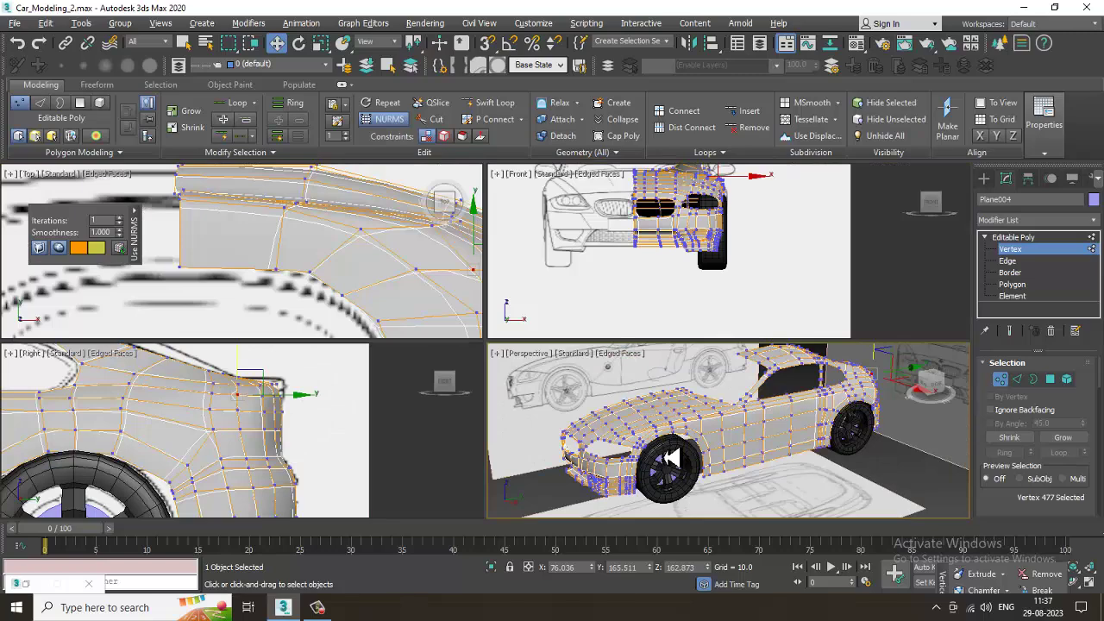
{"action": "scroll", "coordinate": [184, 479], "scroll_direction": "down", "scroll_amount": 4}
{"action": "middle_click_drag", "start_coordinate": [203, 476], "coordinate": [378, 456]}
{"action": "scroll", "coordinate": [324, 235], "scroll_direction": "down", "scroll_amount": 2}
{"action": "middle_click_drag", "start_coordinate": [352, 251], "coordinate": [336, 240]}
{"action": "scroll", "coordinate": [766, 268], "scroll_direction": "down", "scroll_amount": 2}
{"action": "middle_click_drag", "start_coordinate": [757, 267], "coordinate": [757, 291]}
{"action": "middle_click_drag", "start_coordinate": [369, 286], "coordinate": [343, 184]}
{"action": "scroll", "coordinate": [348, 236], "scroll_direction": "down", "scroll_amount": 7}
{"action": "middle_click_drag", "start_coordinate": [655, 475], "coordinate": [742, 485], "text": "alt"}
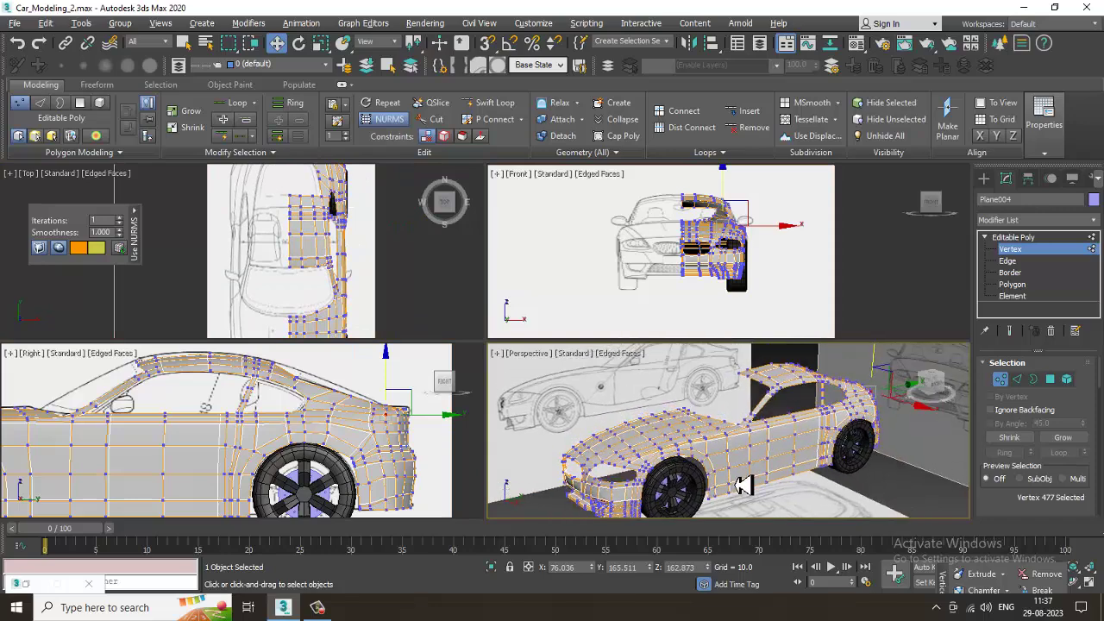
Step: Leave the Vertex level to view the smoothed body without its vertices, and return to the Vertex level
{"action": "left_click", "coordinate": [1037, 239]}
{"action": "middle_click_drag", "start_coordinate": [871, 448], "coordinate": [909, 459], "text": "alt"}
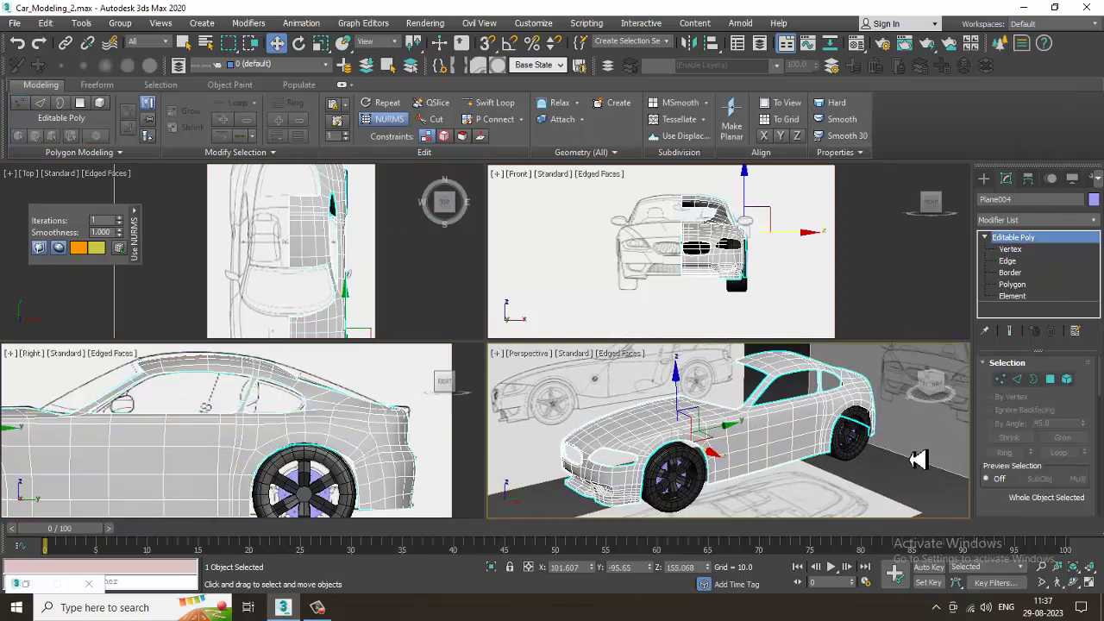
{"action": "left_click", "coordinate": [910, 460]}
{"action": "left_click", "coordinate": [833, 454]}
{"action": "left_click", "coordinate": [1010, 249]}
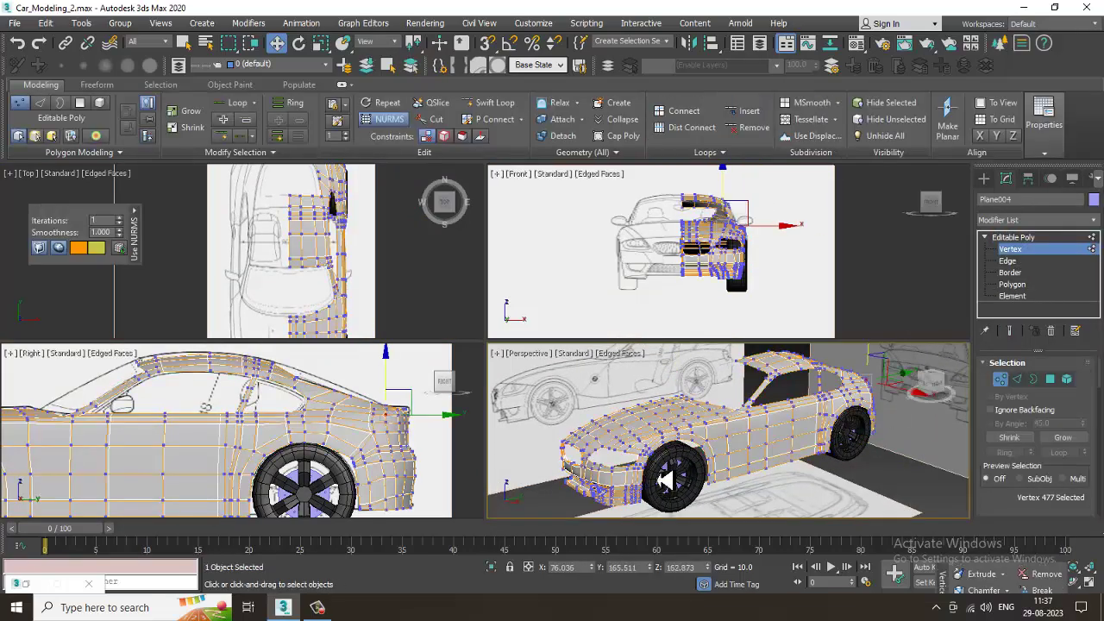
{"action": "middle_click_drag", "start_coordinate": [686, 466], "coordinate": [679, 464], "text": "alt"}
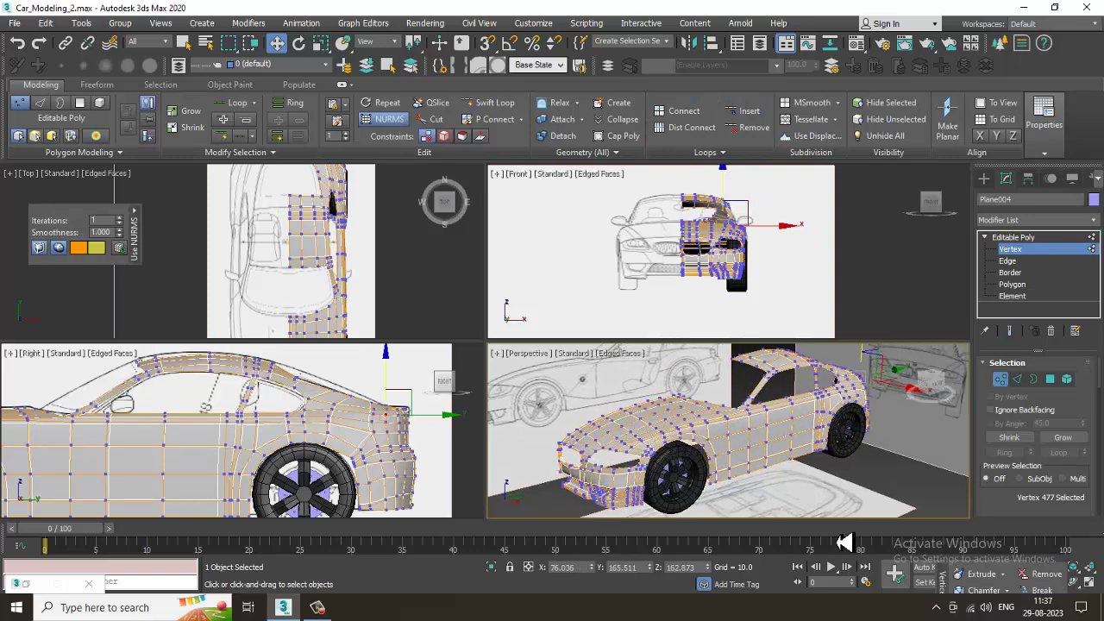